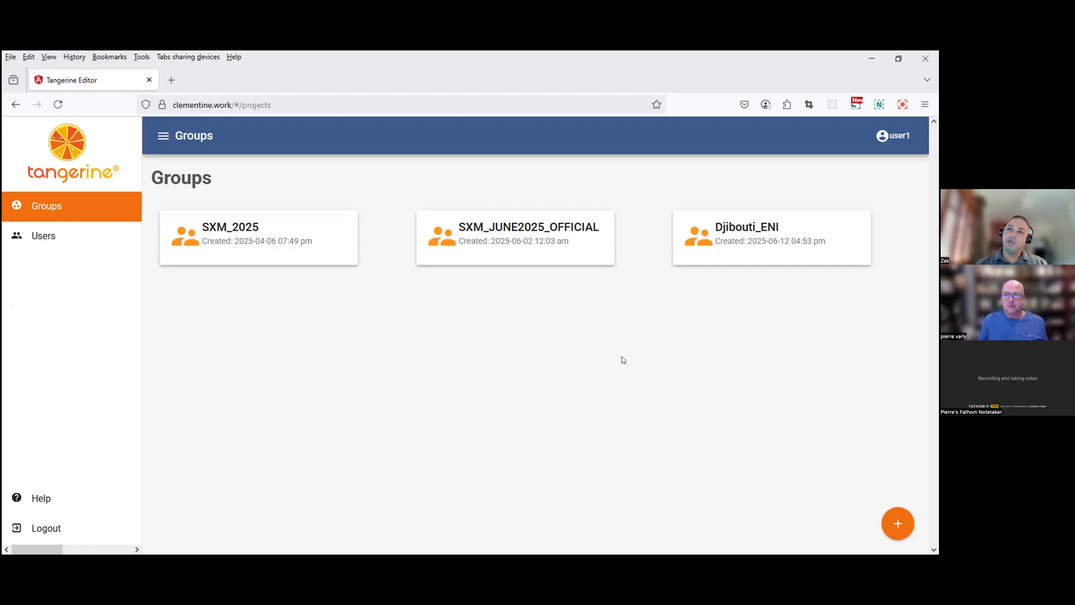
View the list of active users, and create a new group named "Test group"
left_click(27, 241)
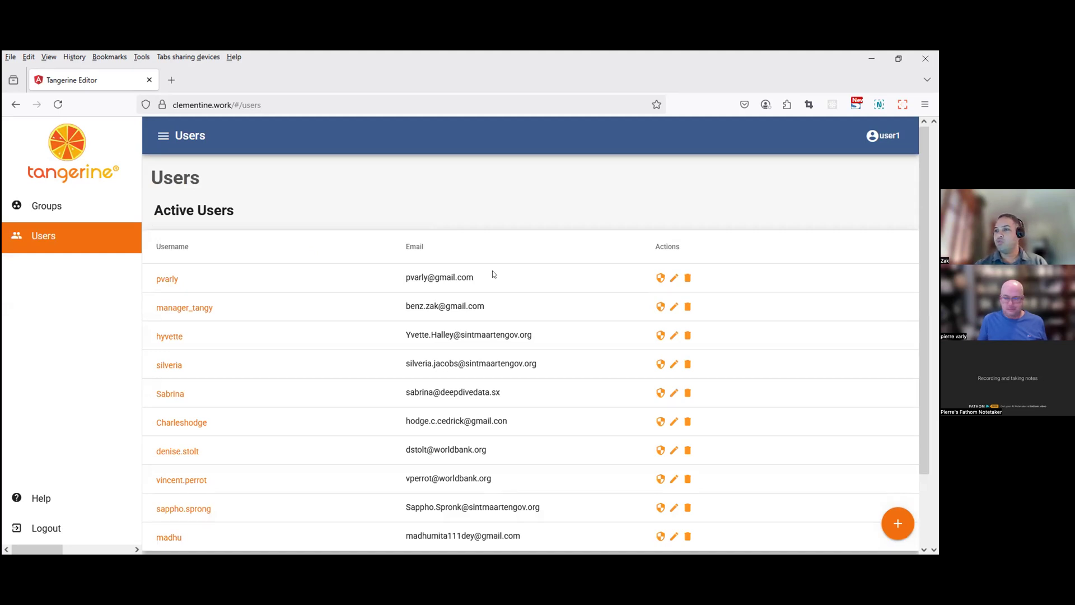
left_click(40, 199)
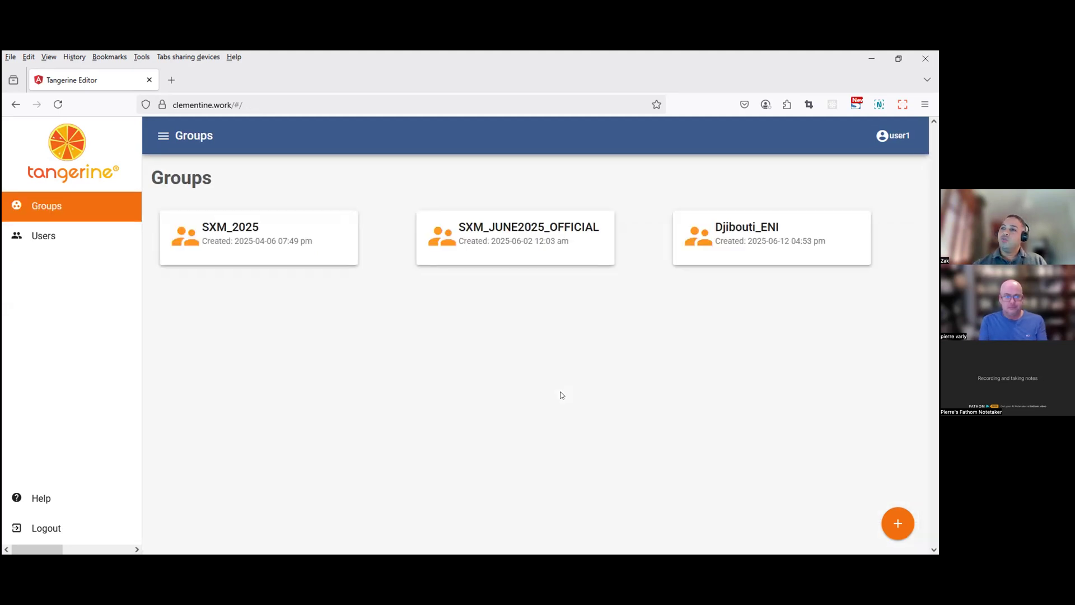
left_click(892, 515)
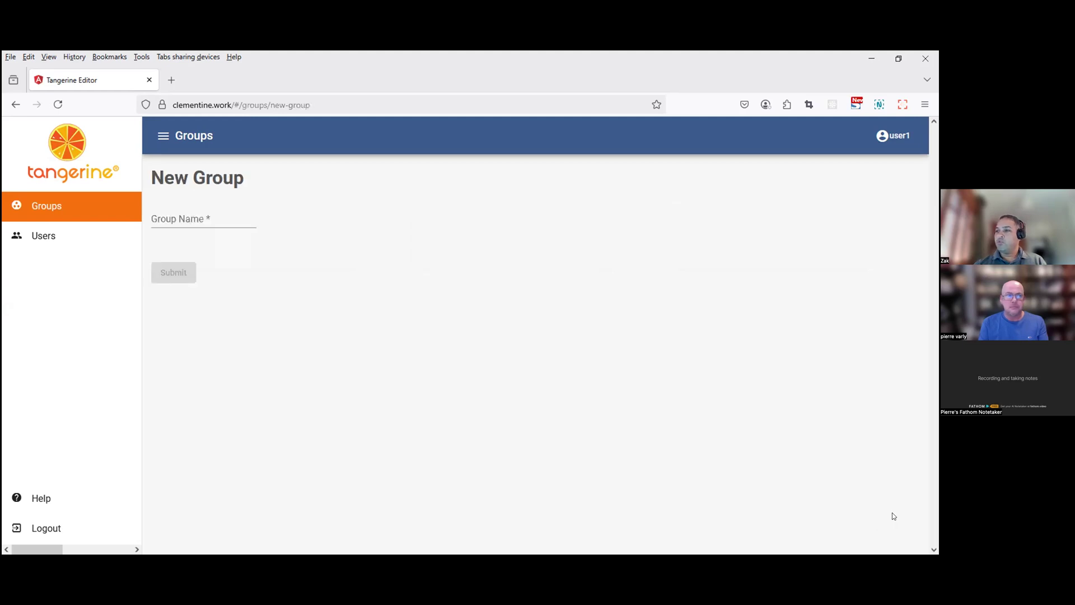
left_click(152, 214)
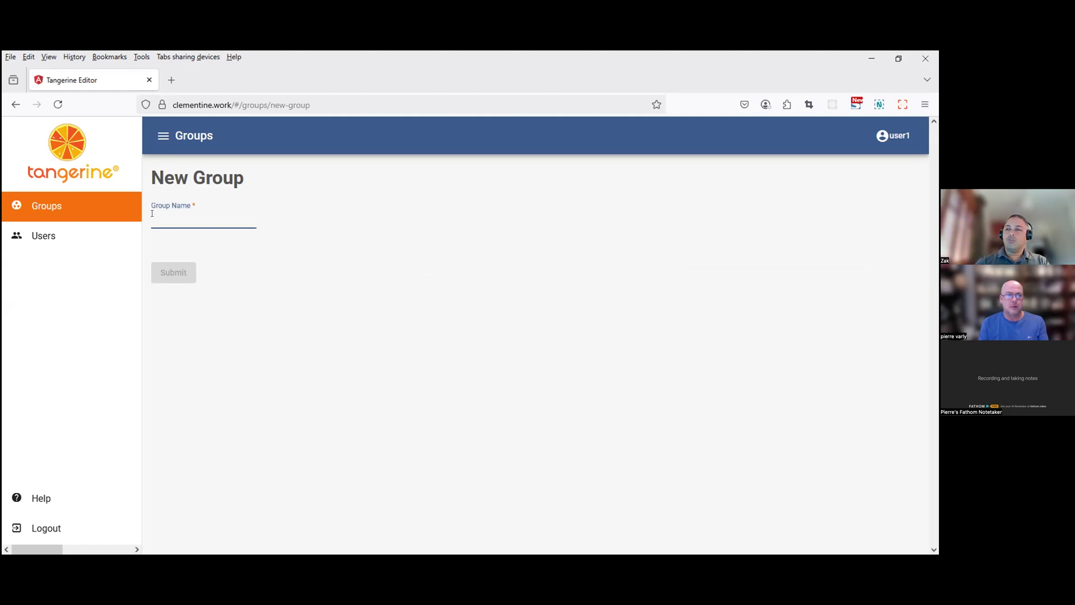
type("Test")
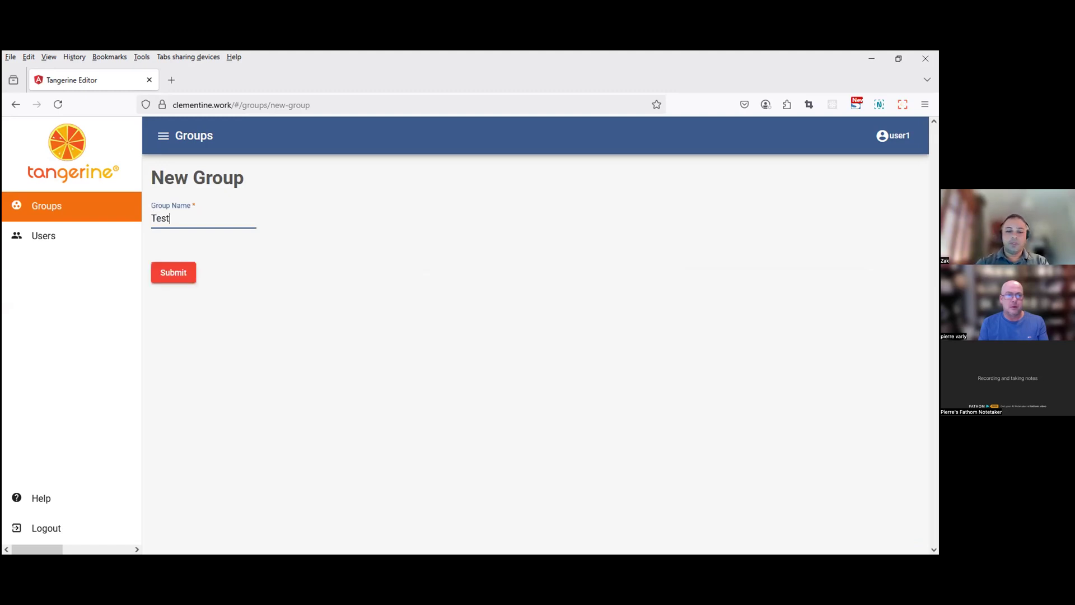
type(" group")
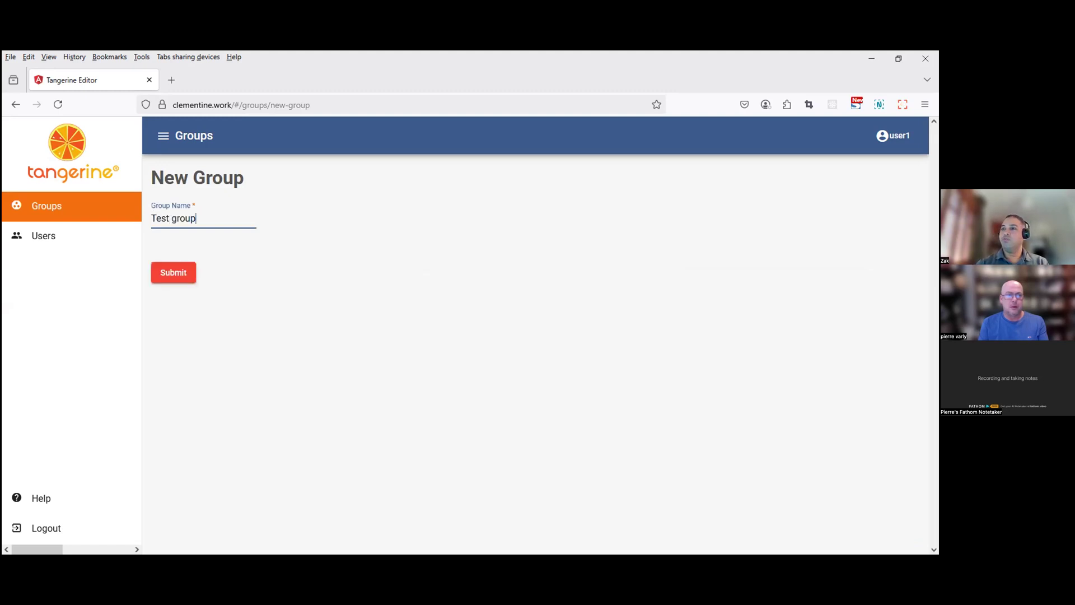
left_click(152, 280)
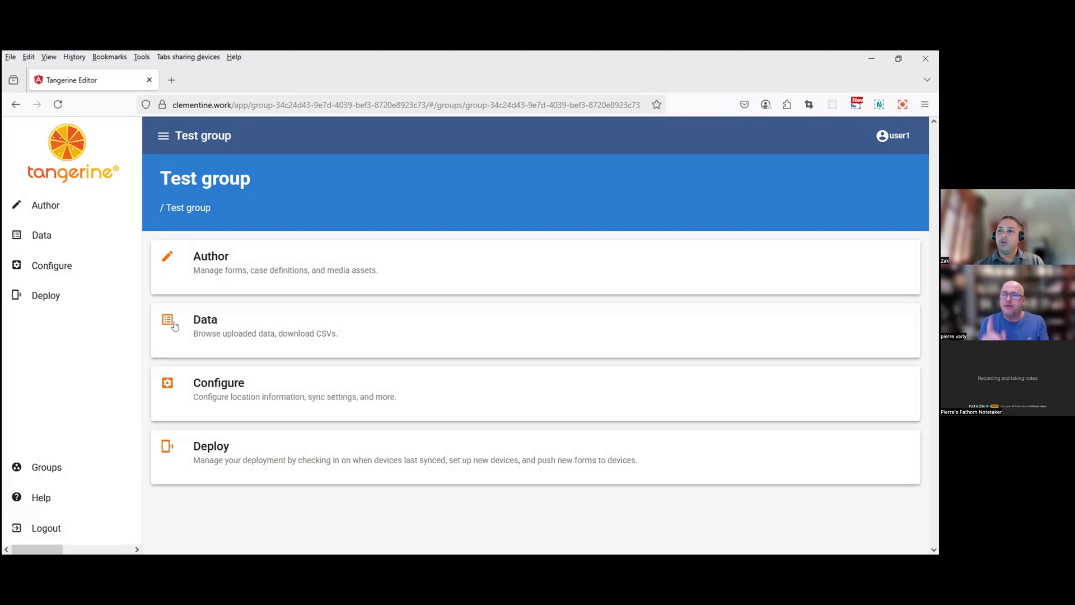
Reopen Test group from the groups list and create a new form in its authoring area
left_click(44, 470)
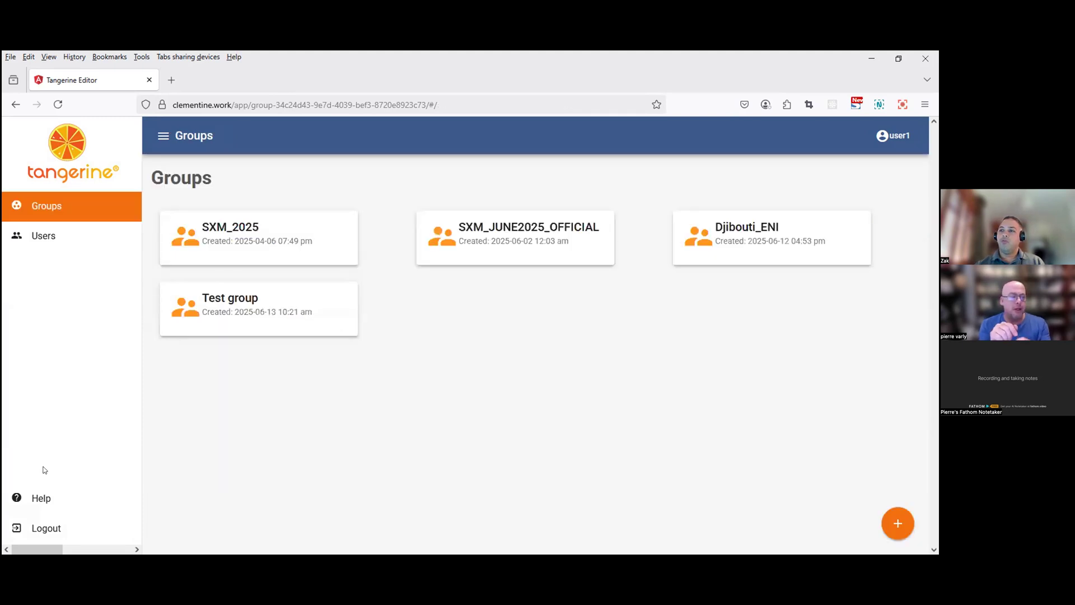
left_click(229, 306)
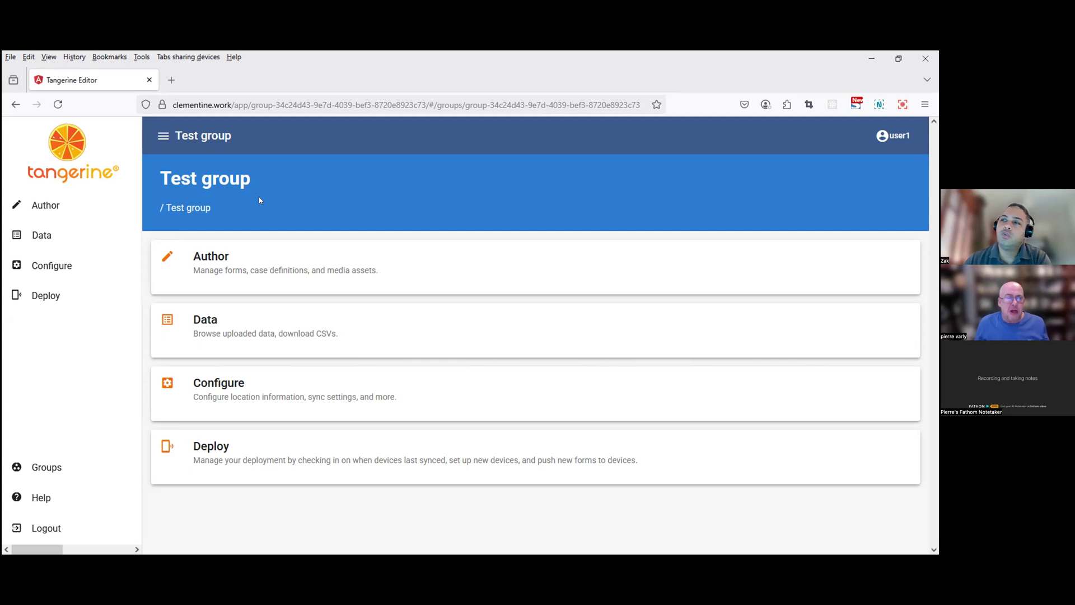
left_click(232, 272)
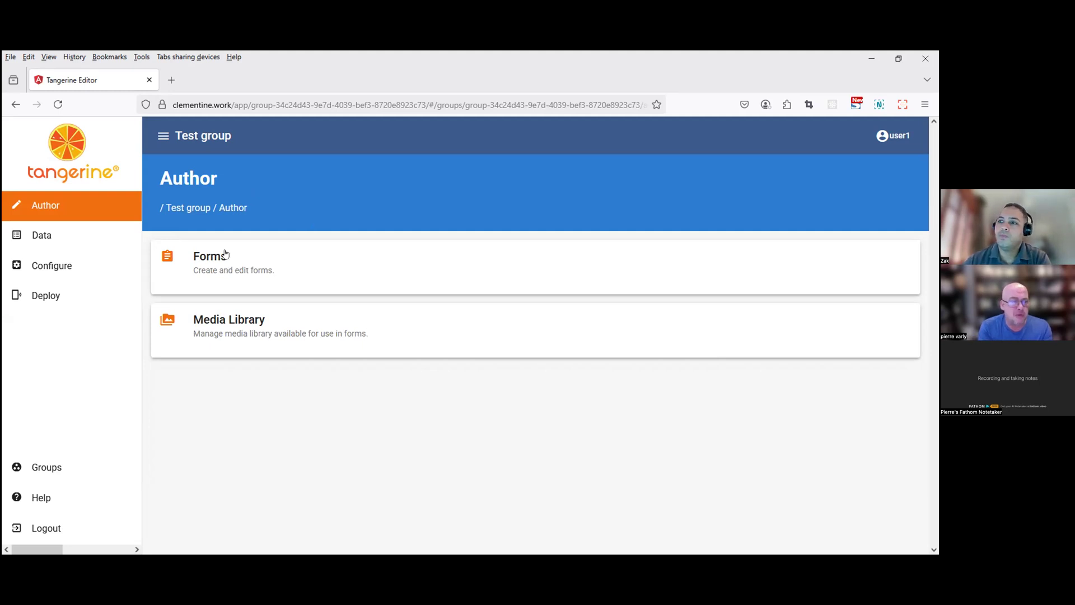
left_click(213, 254)
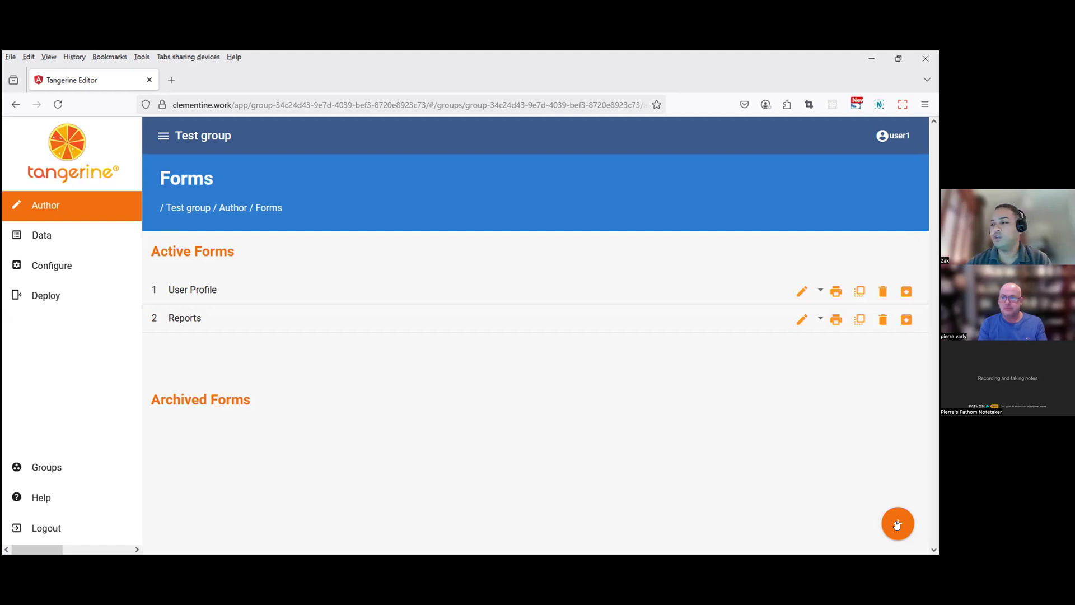
left_click(895, 521)
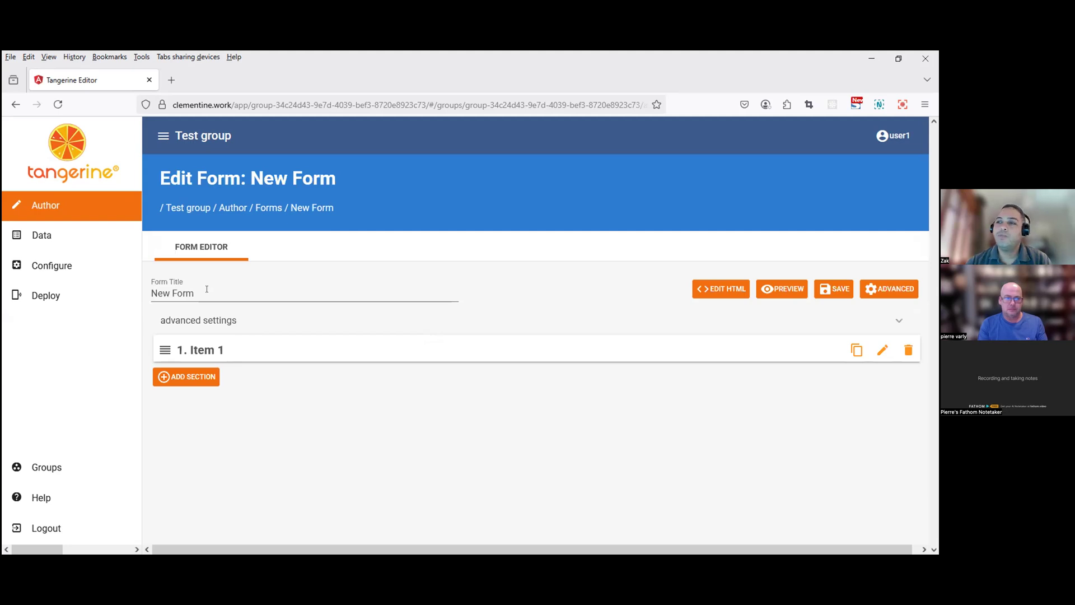
Set the new form's title to "EGMA_TEST_2025" and save the form
double_click(207, 289)
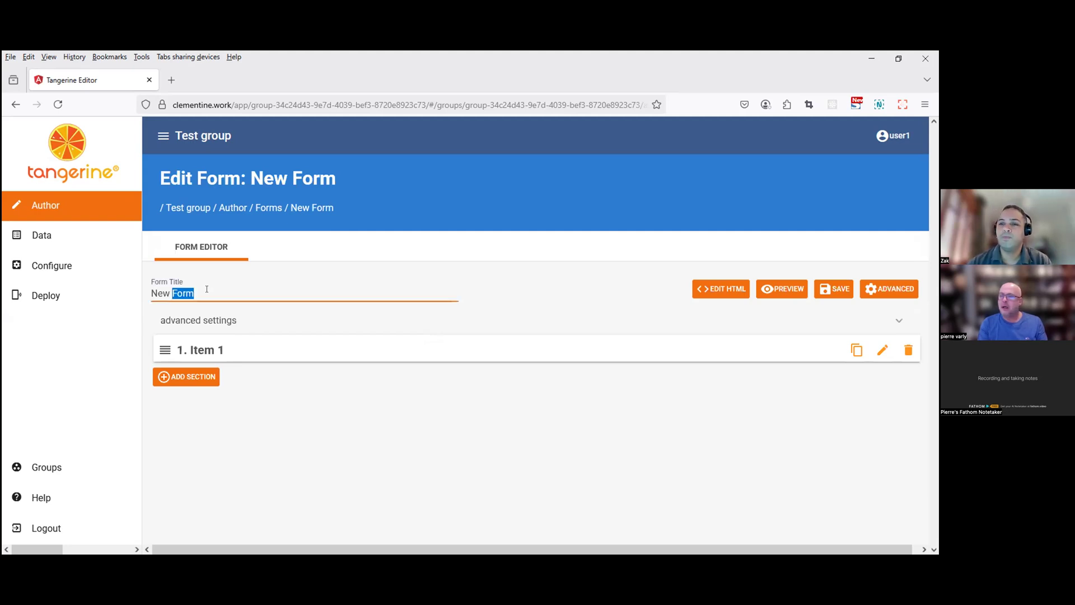
key("BackSpace")
key("BackSpace")
key("BackSpace")
key("BackSpace")
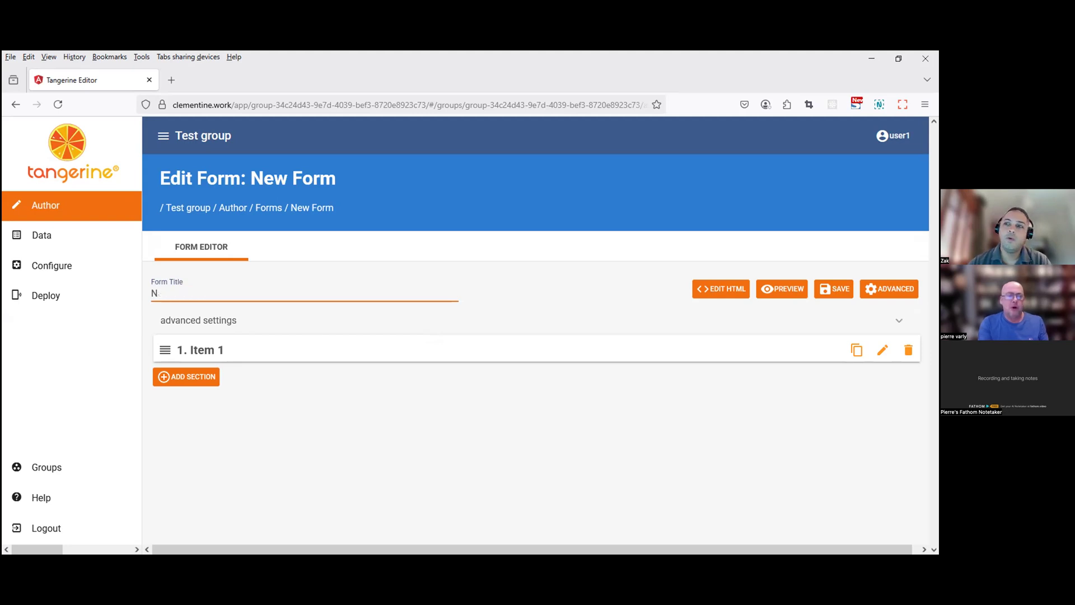
key("BackSpace")
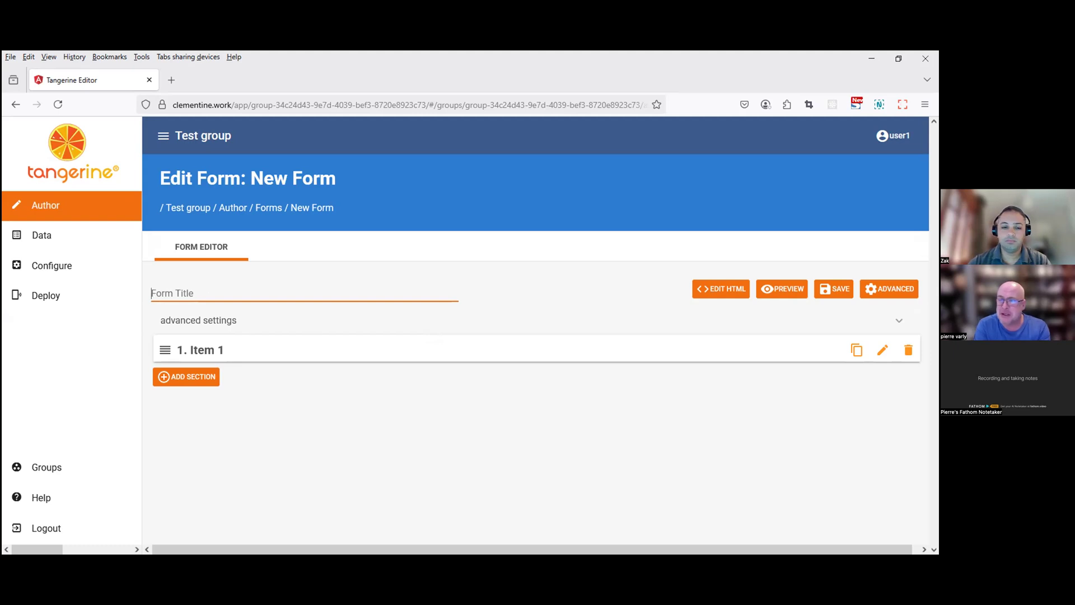
type("EGR")
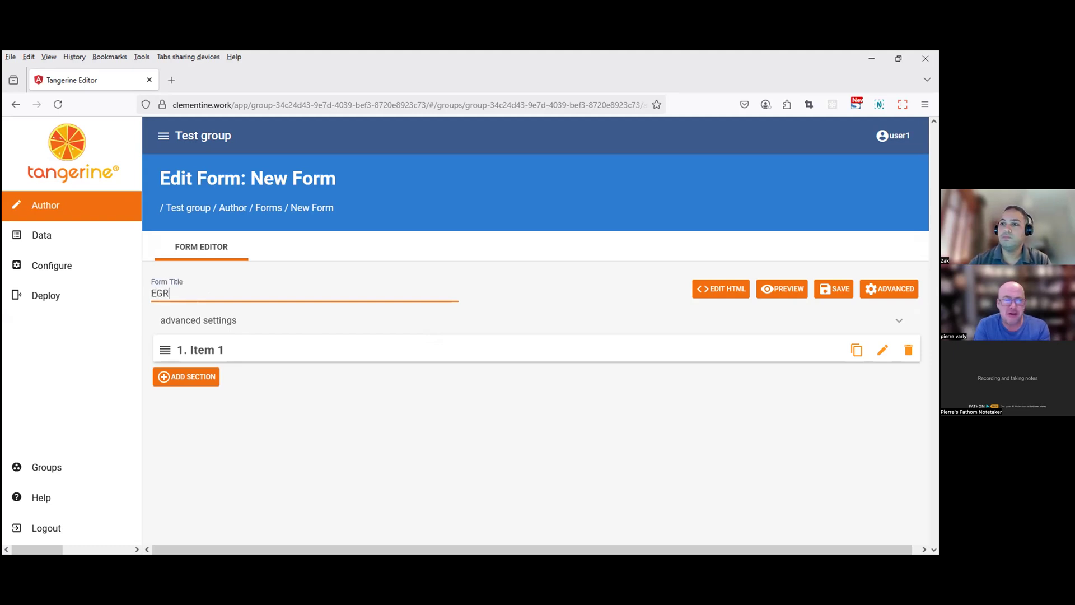
key("BackSpace")
type("MA")
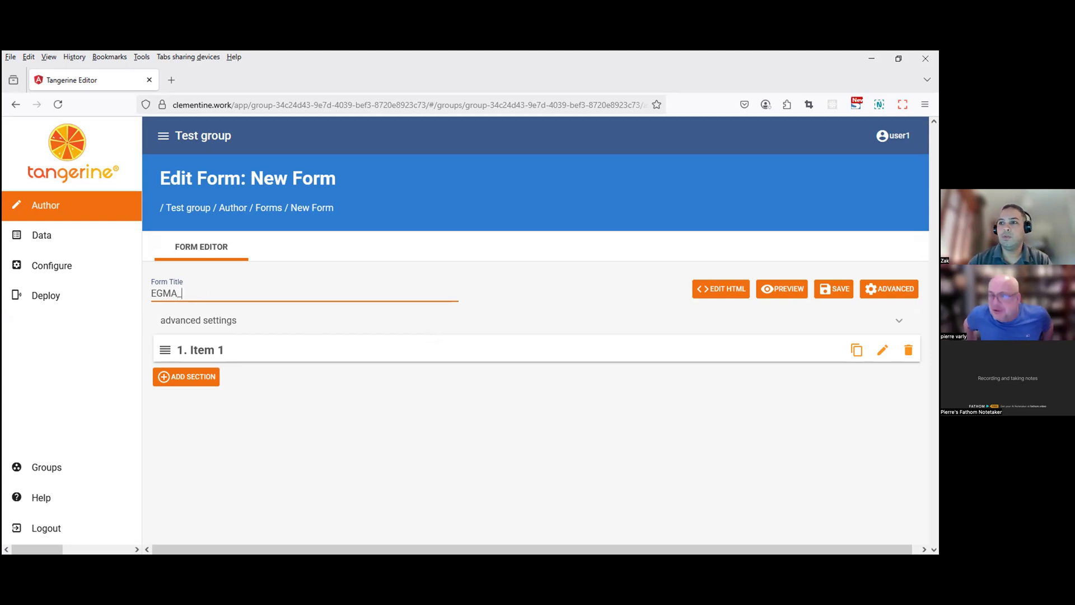
type("_TEST_2025")
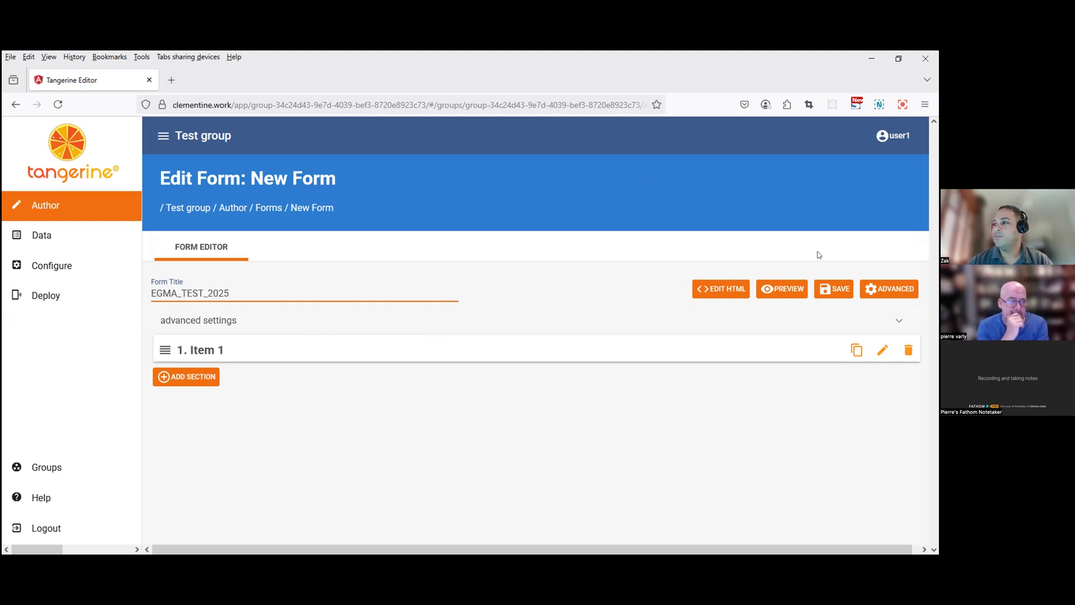
left_click(833, 290)
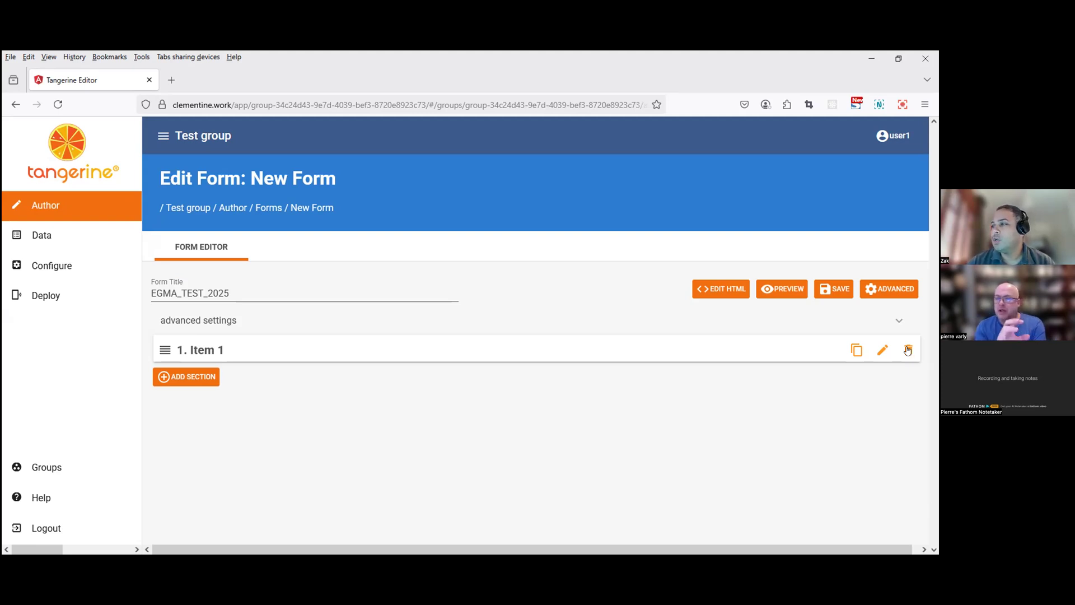
Delete the default section Item 1 from the form and add a new section in its place
left_click(908, 350)
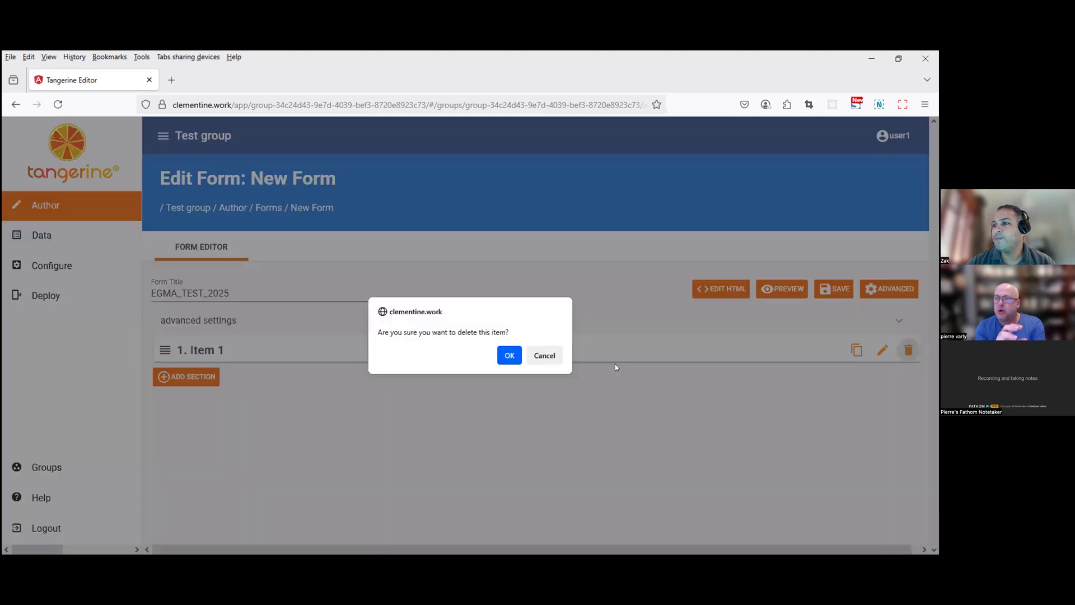
left_click(508, 356)
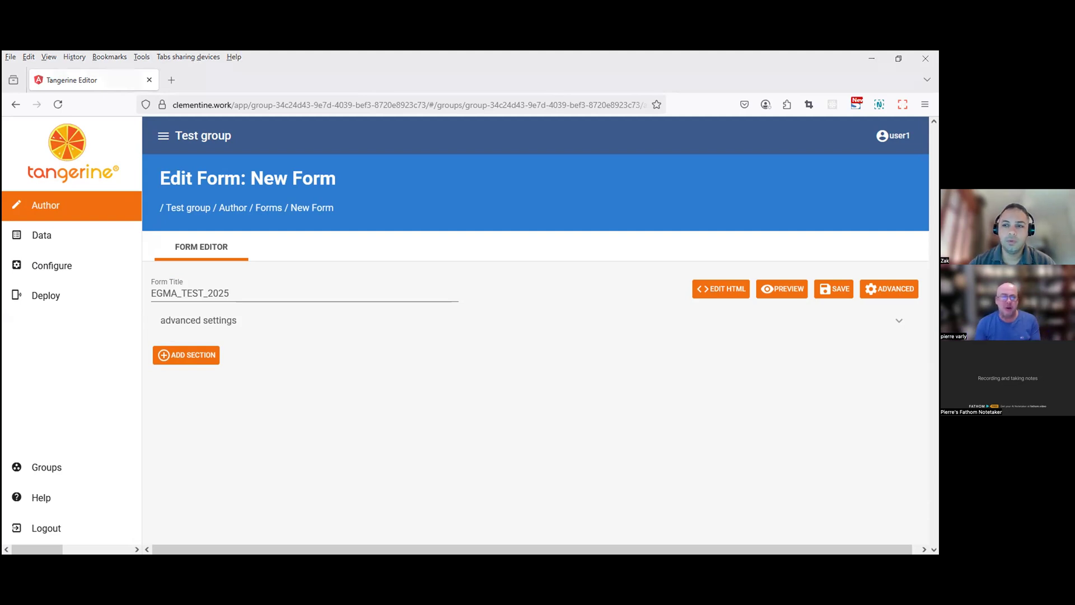
left_click(184, 356)
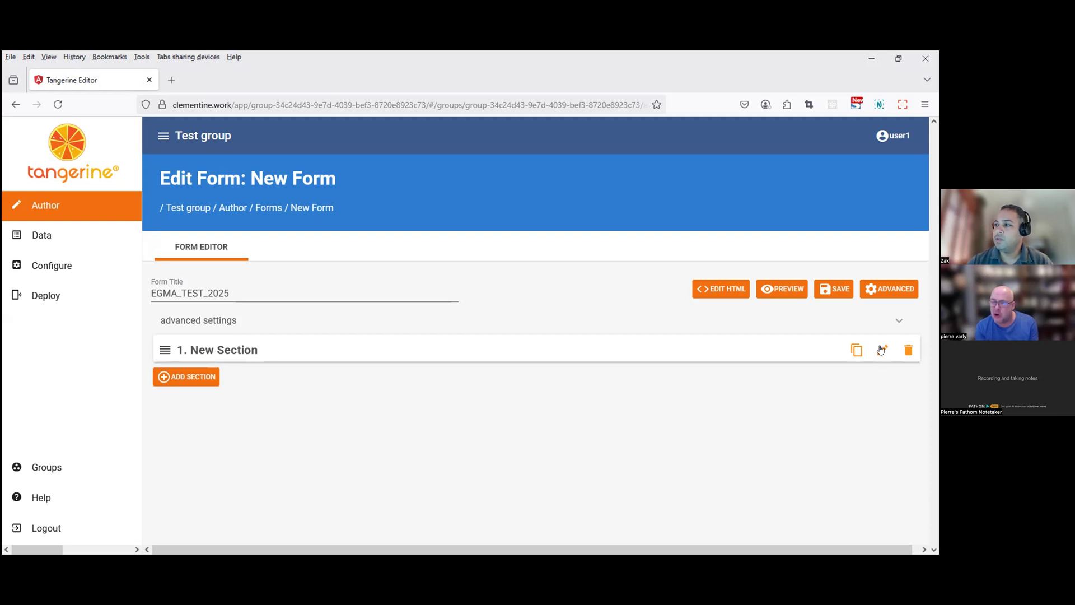
Title the new section "Djibouti test" and submit its section details with all options left unticked
left_click(883, 350)
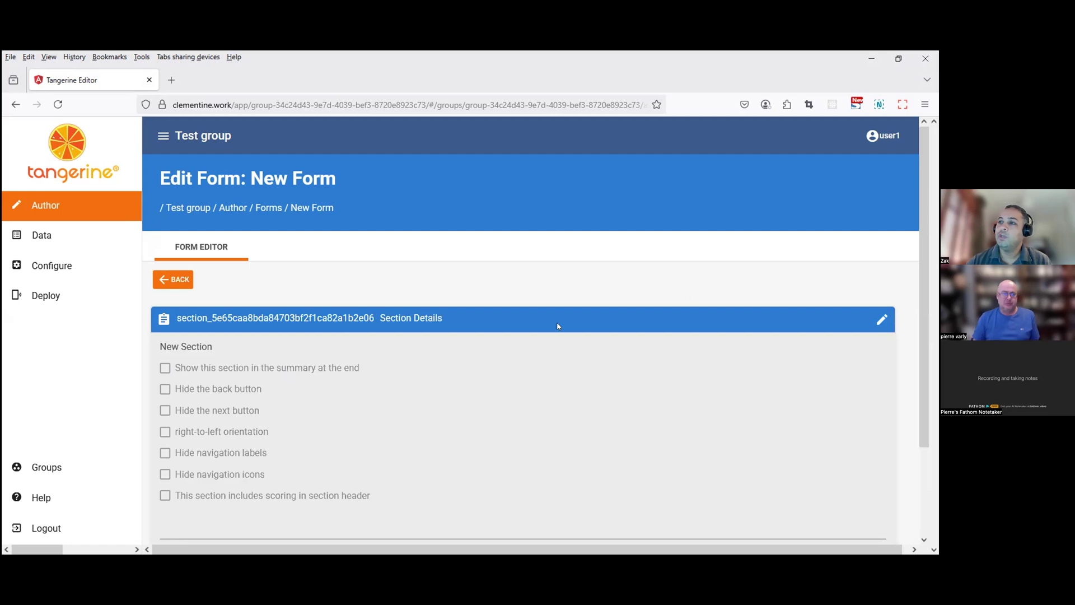
scroll(211, 289, "down", 2)
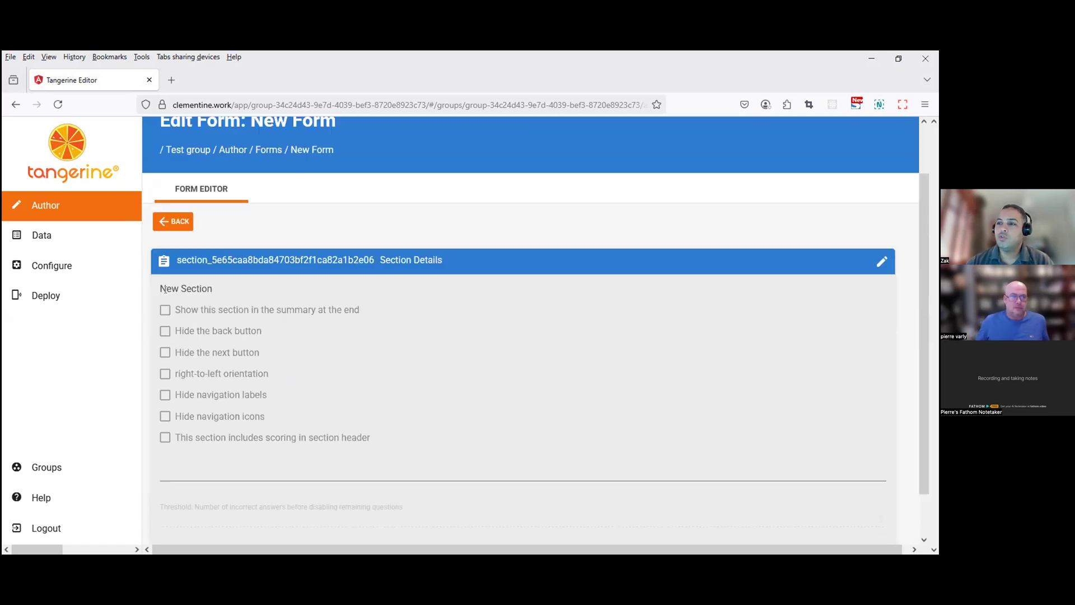
left_click(881, 262)
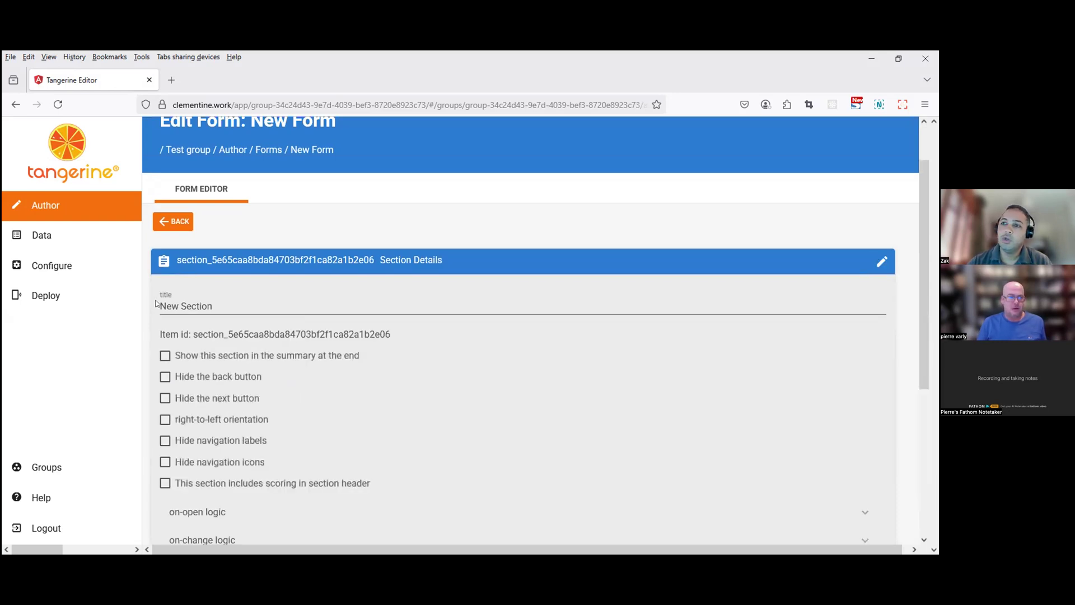
double_click(178, 304)
triple_click(178, 304)
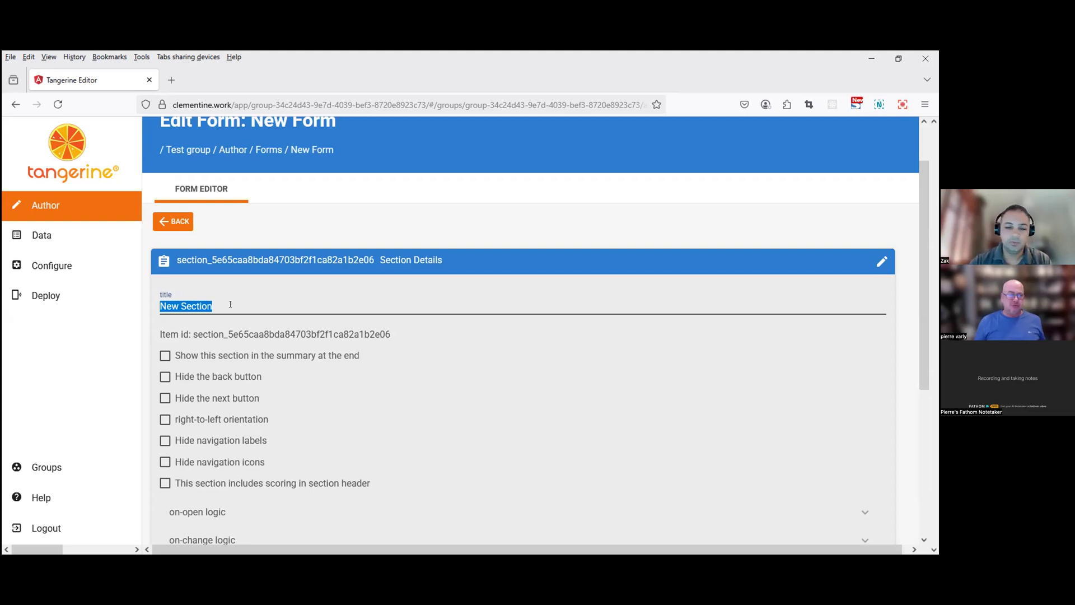
type("Djibout")
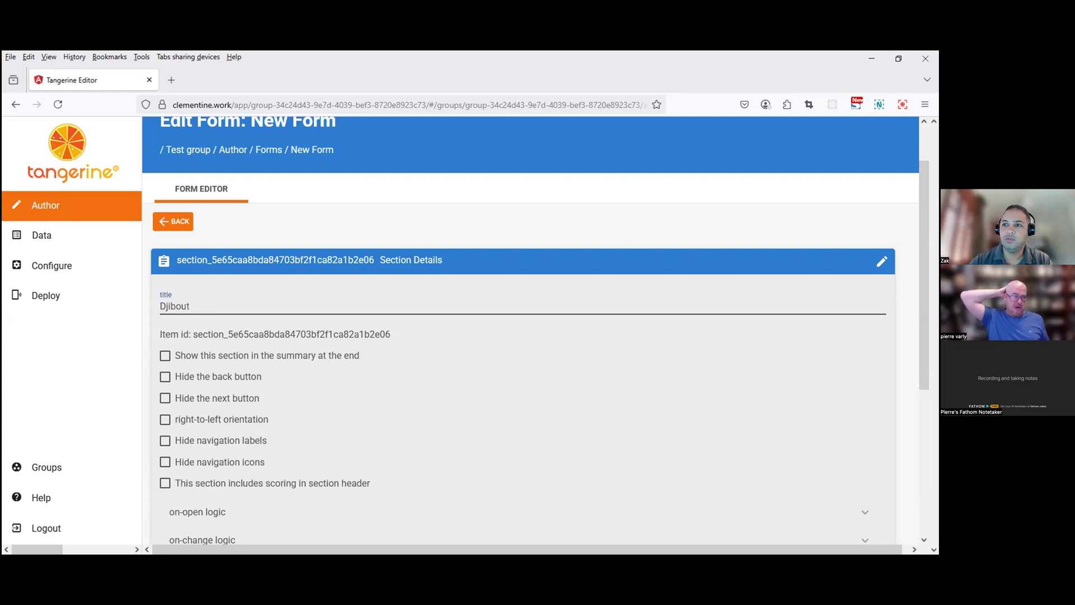
type("i test")
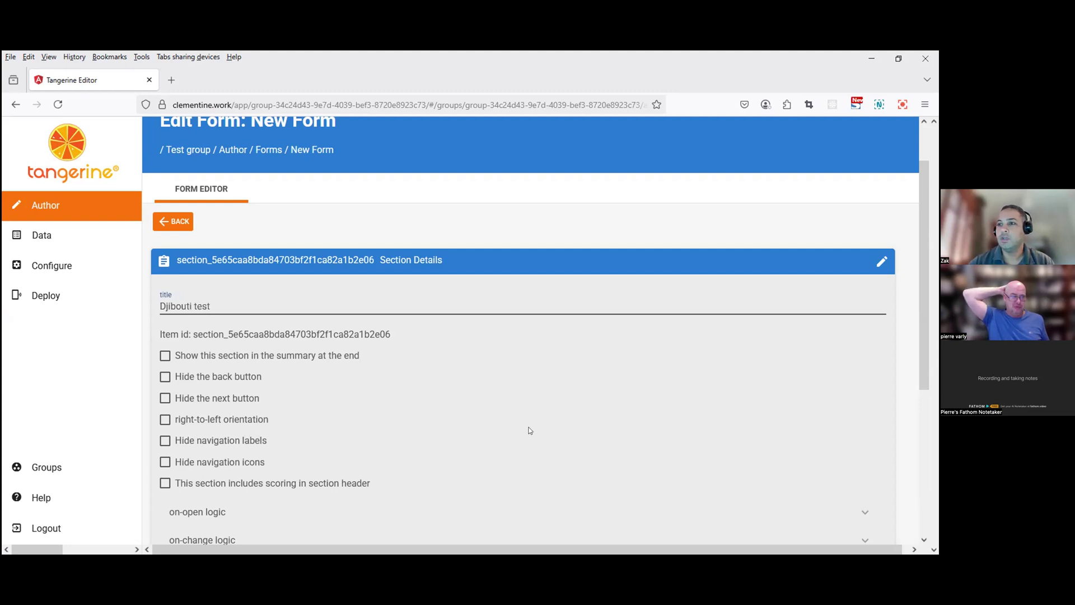
scroll(374, 311, "down", 2)
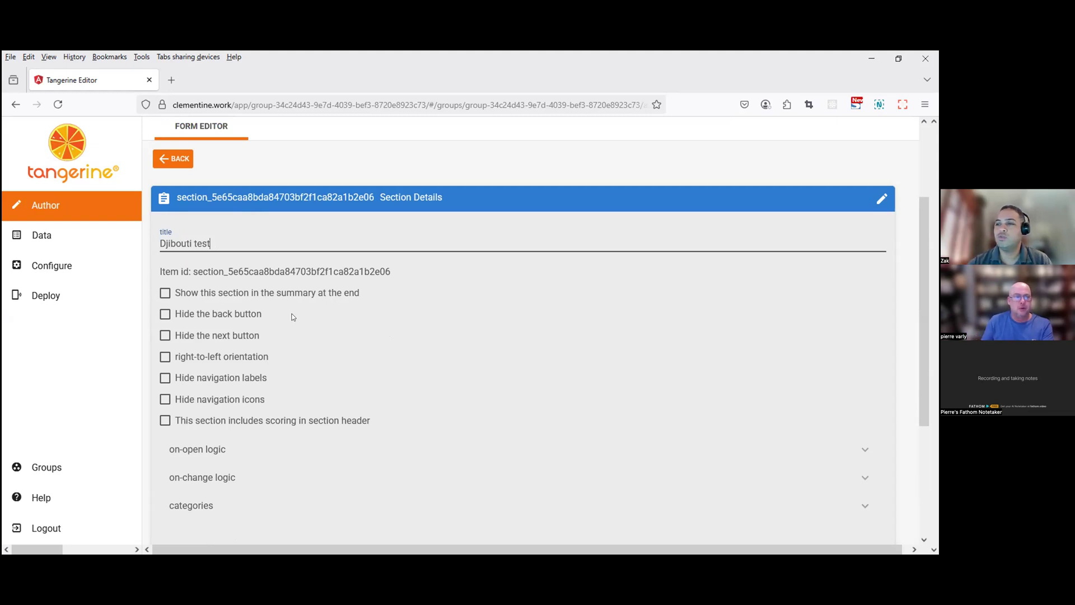
scroll(255, 386, "down", 3)
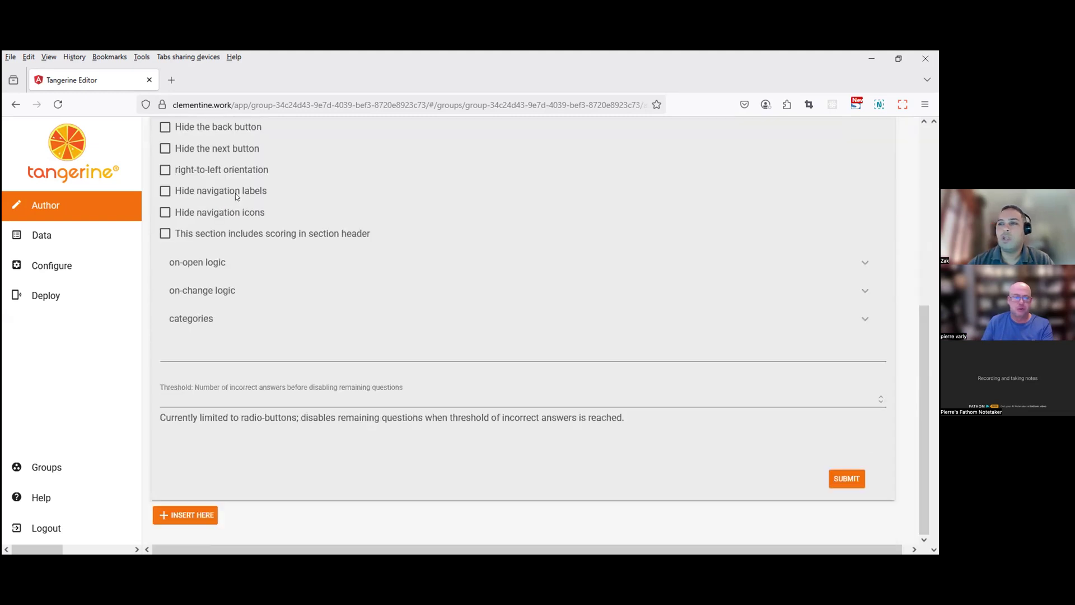
scroll(233, 224, "up", 2)
scroll(233, 225, "down", 2)
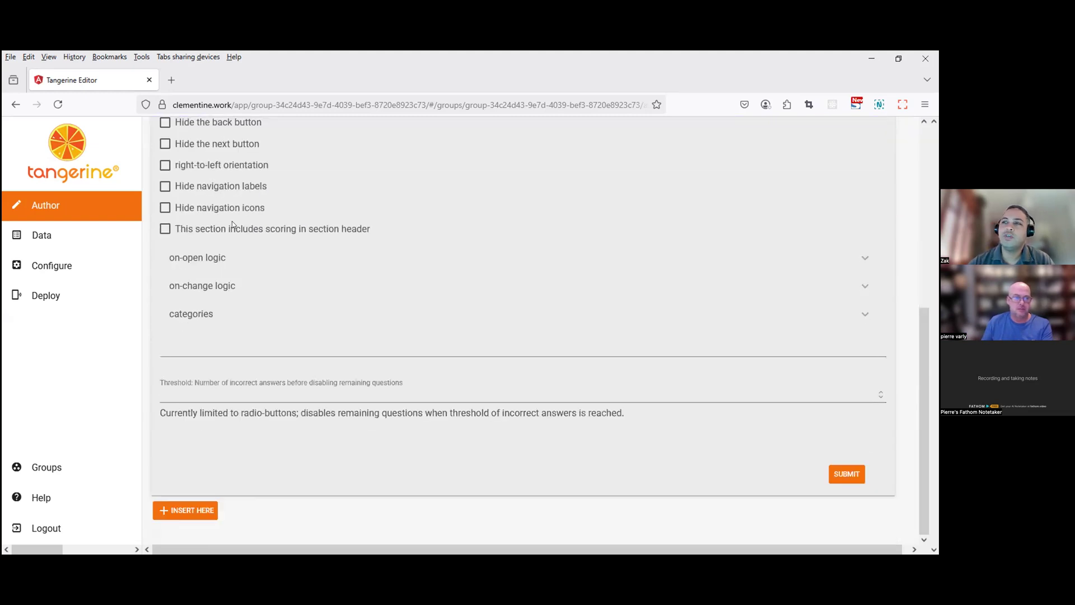
left_click(847, 479)
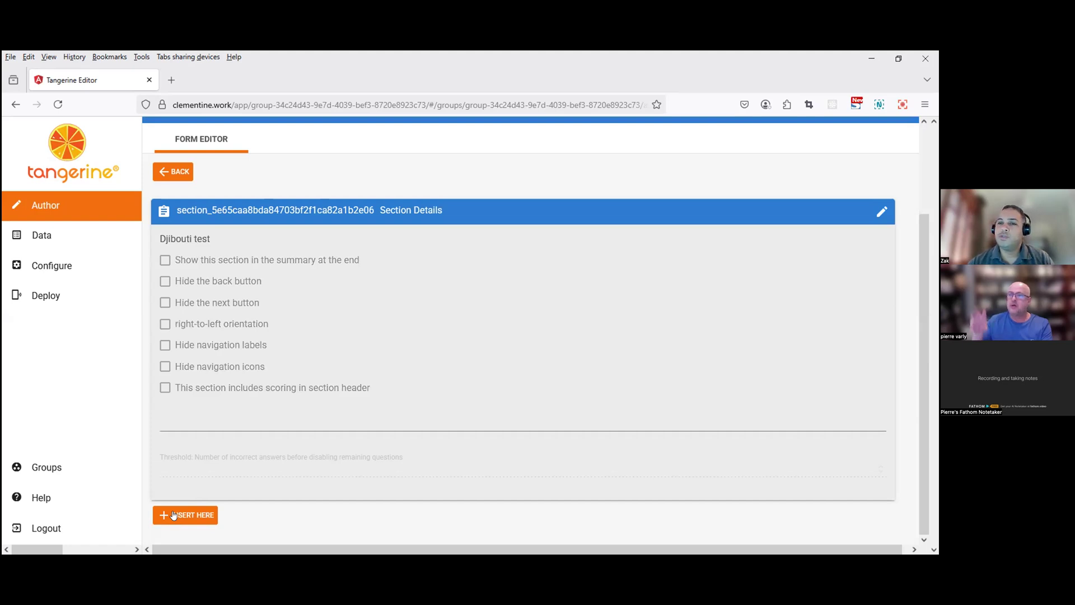
Return to the form's section list and add two more sections below Djibouti test
left_click(179, 172)
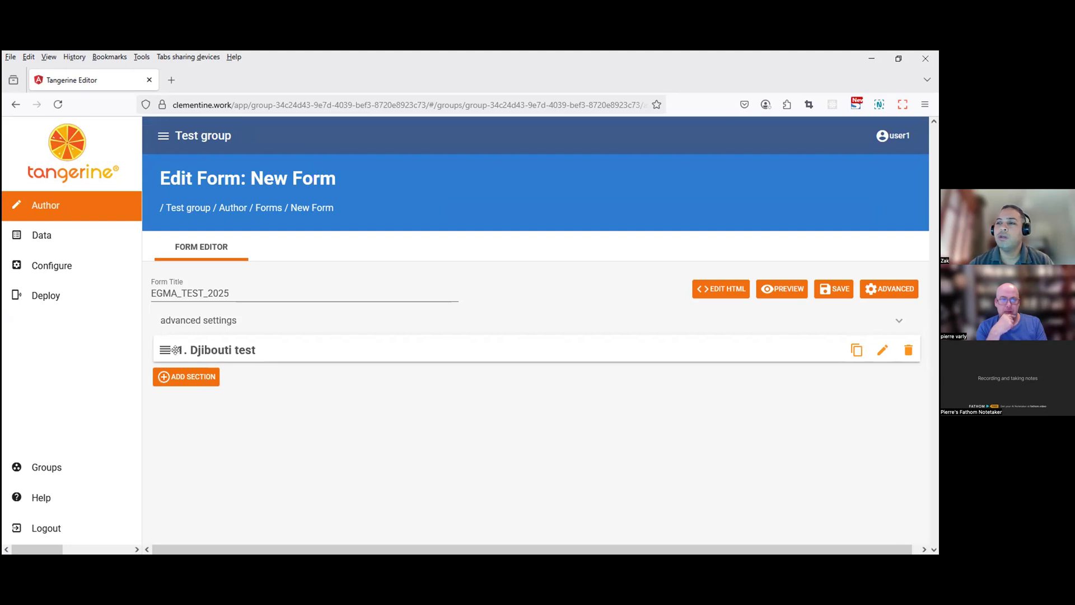
left_click(207, 376)
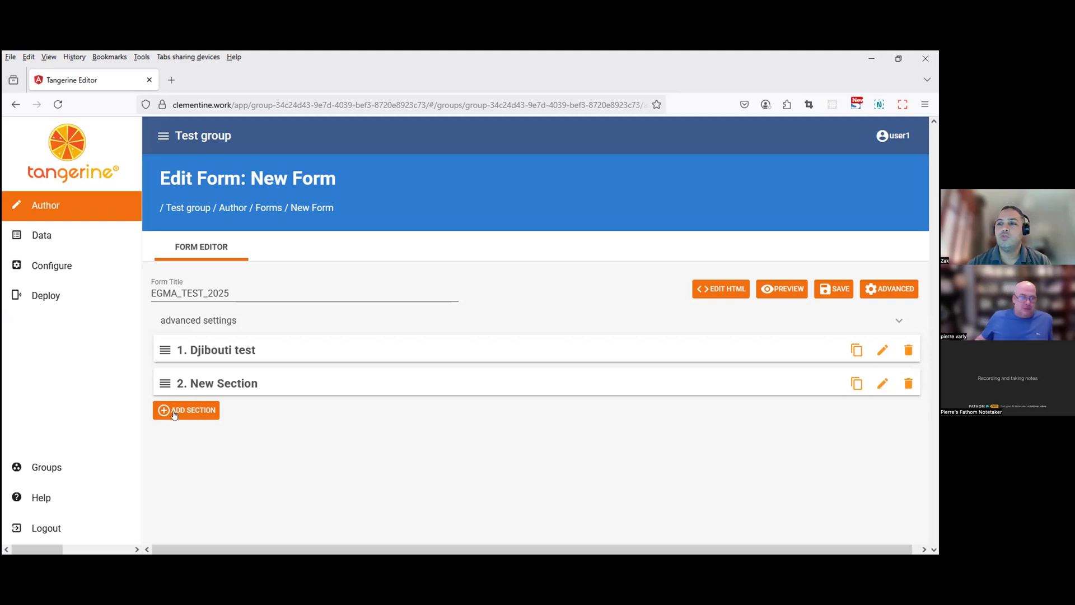
left_click(176, 410)
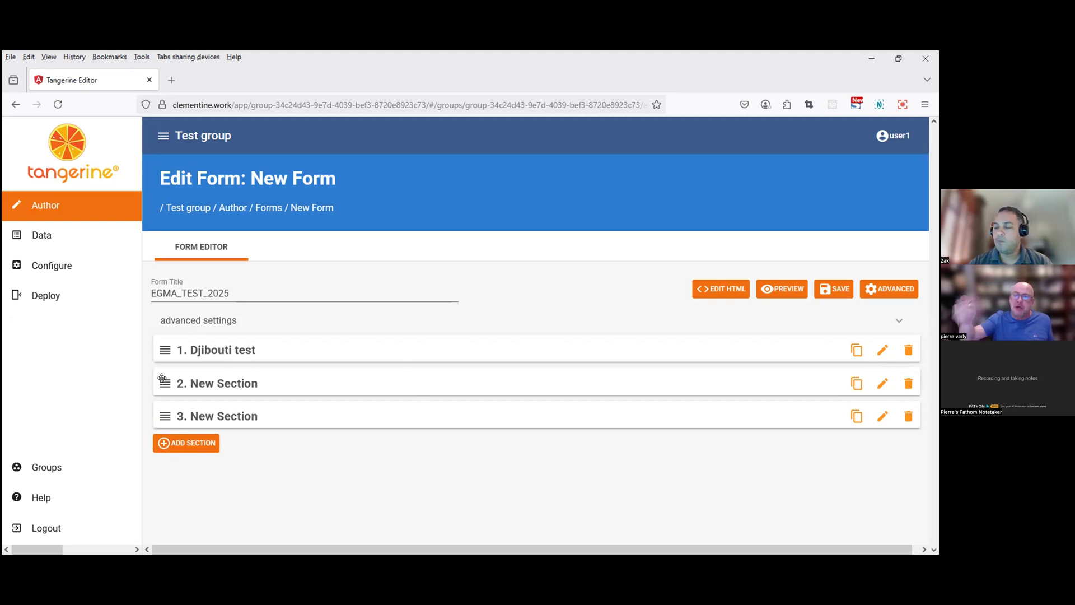
Try out reordering and duplicating the Djibouti test section, and restore the section list to its original order
mouse_move(163, 378)
left_mouse_down()
mouse_move(165, 347)
mouse_move(163, 360)
left_mouse_up()
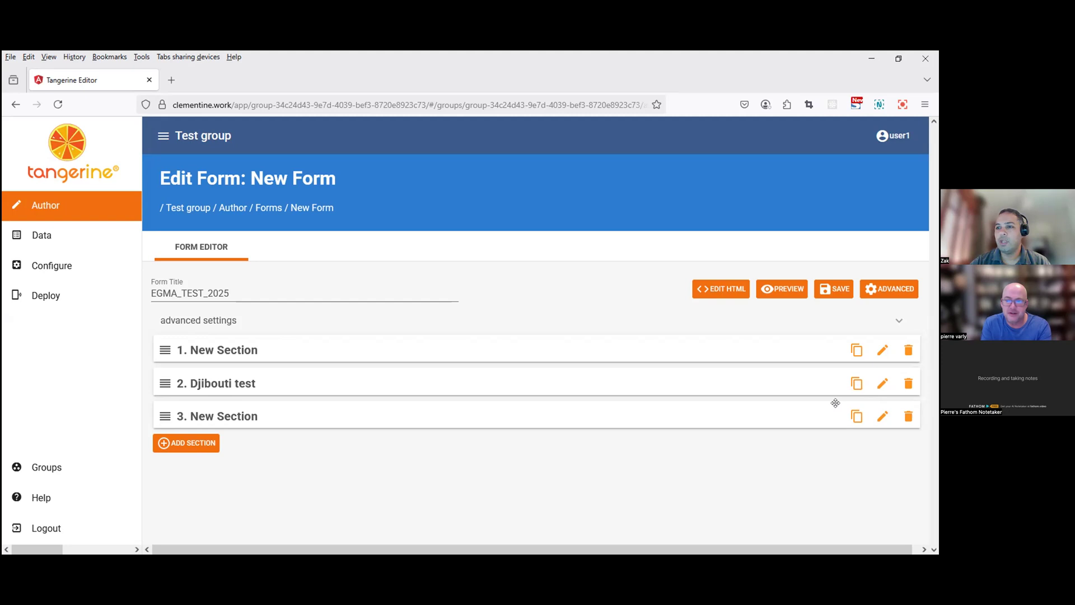
left_click(857, 384)
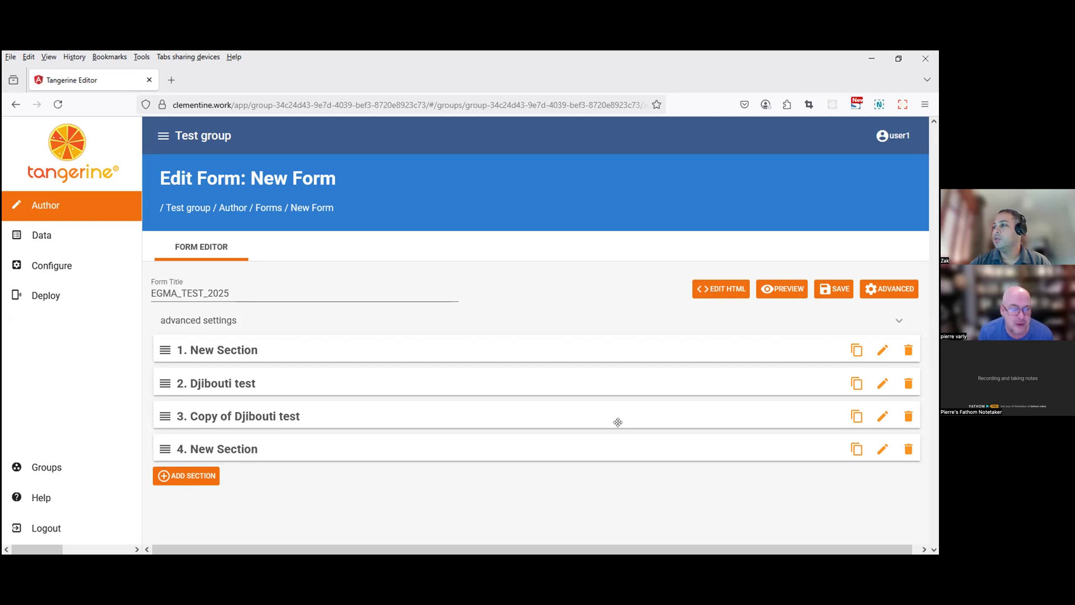
left_click(907, 416)
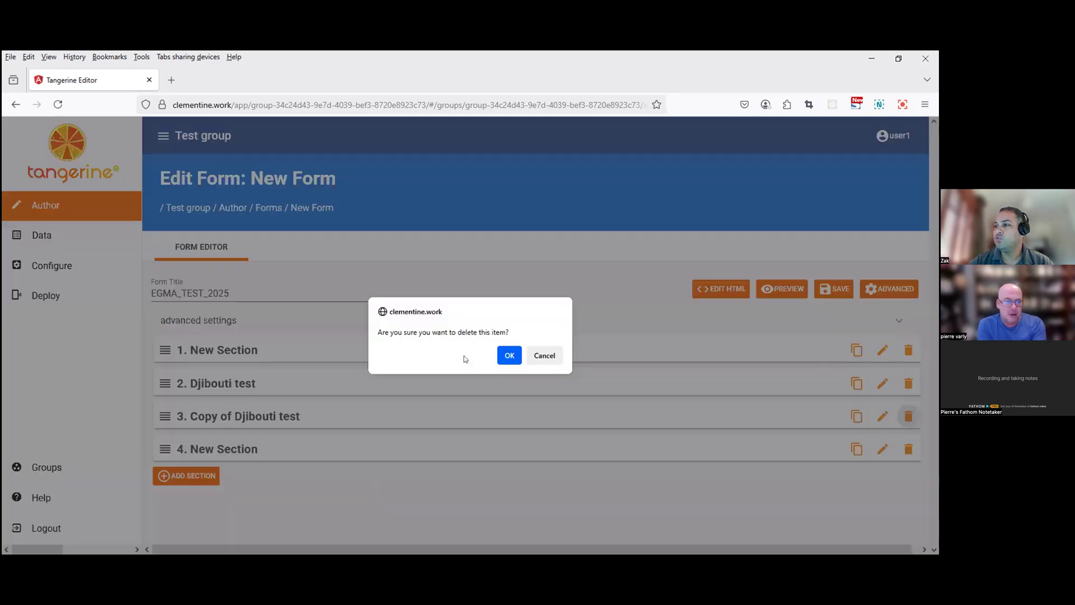
left_click(509, 356)
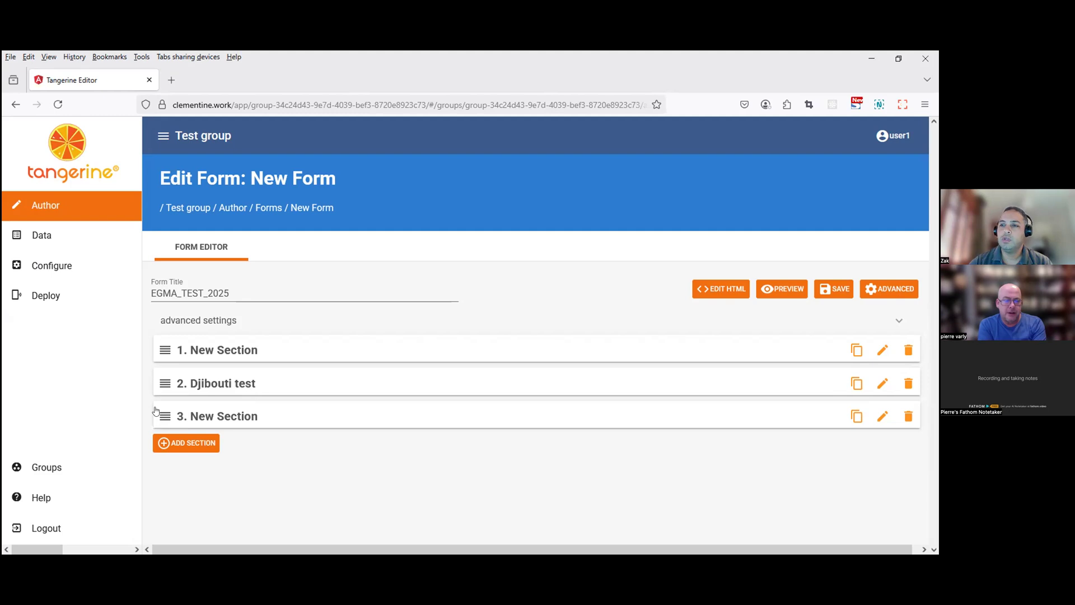
left_click_drag(158, 387, 163, 337)
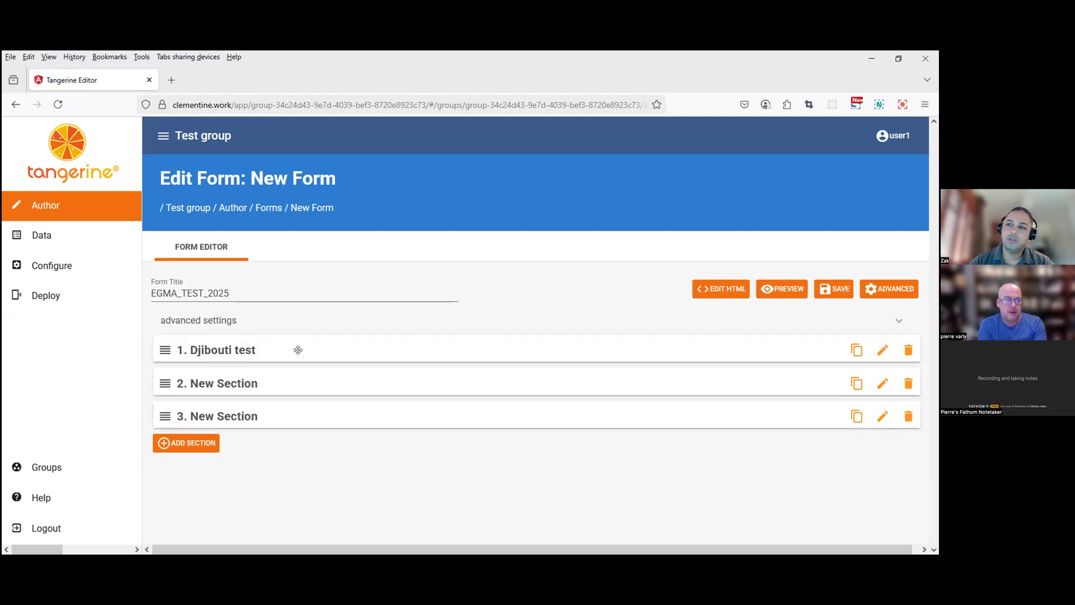
Open the Djibouti test section for editing and insert a Date element below its section details
left_click(881, 349)
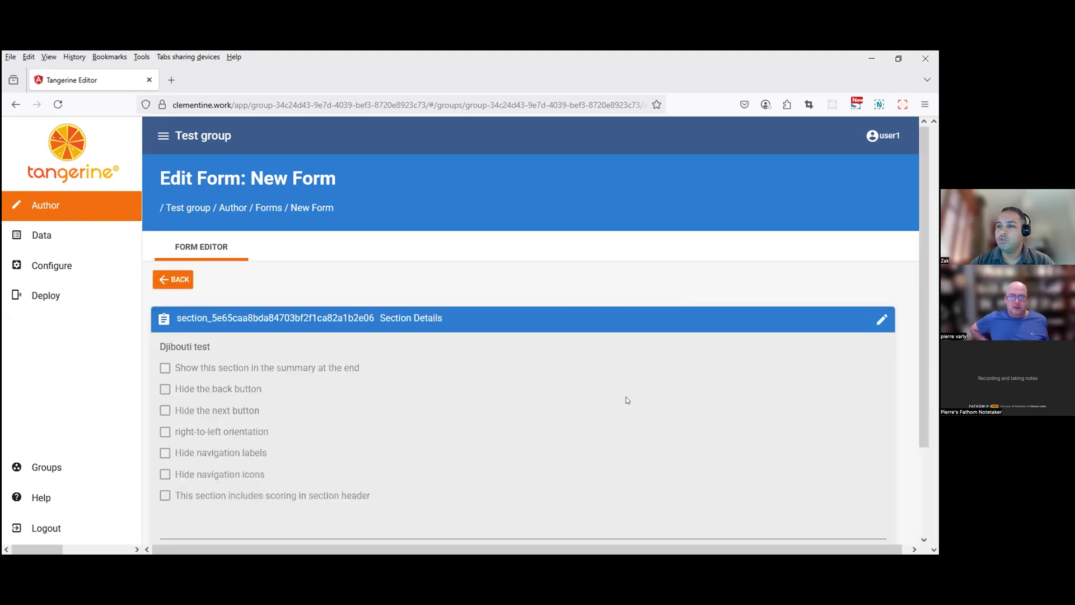
scroll(197, 516, "down", 3)
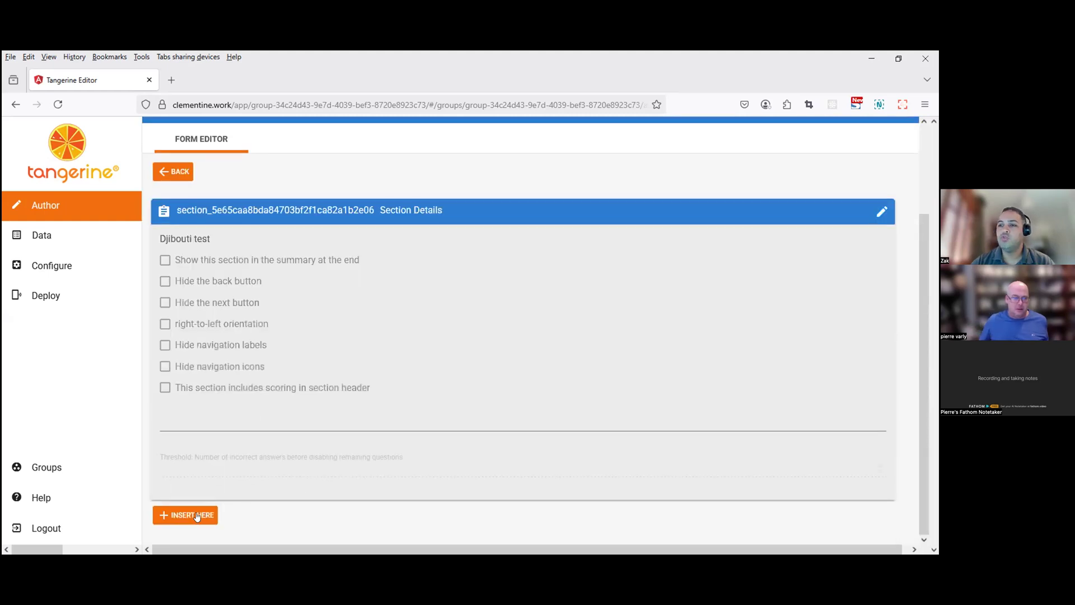
left_click(197, 515)
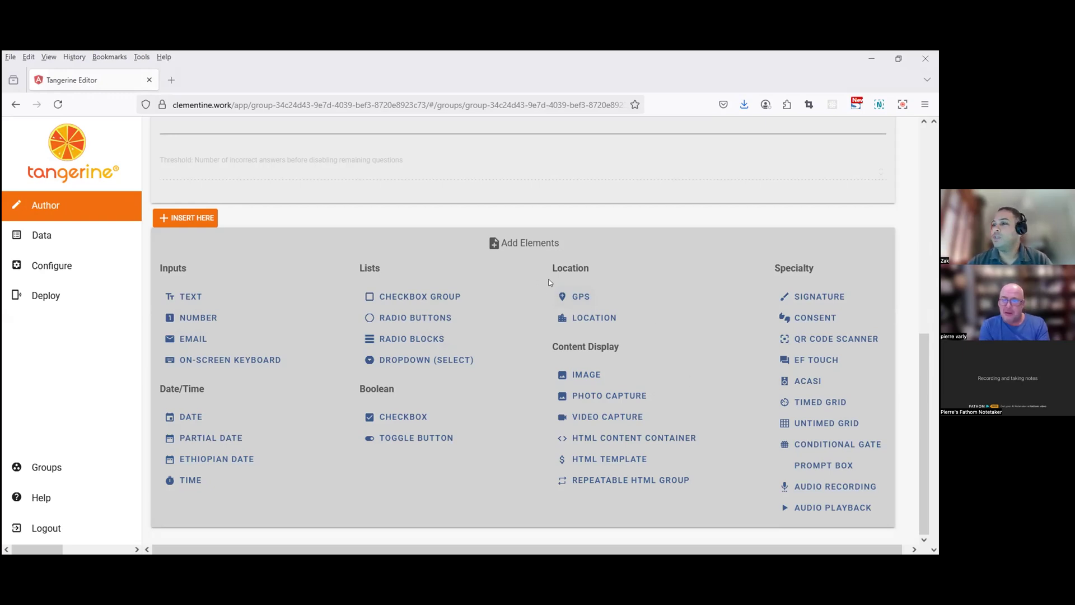
left_click(188, 419)
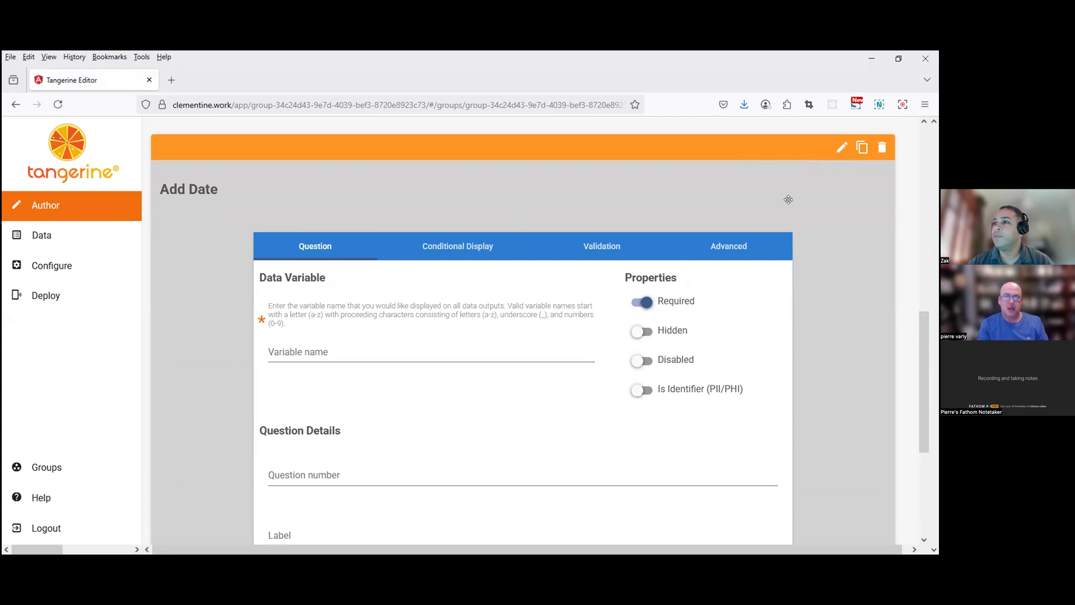
Insert a Consent element below the Date element and give it the variable name "consent_etudiant"
scroll(740, 206, "down", 4)
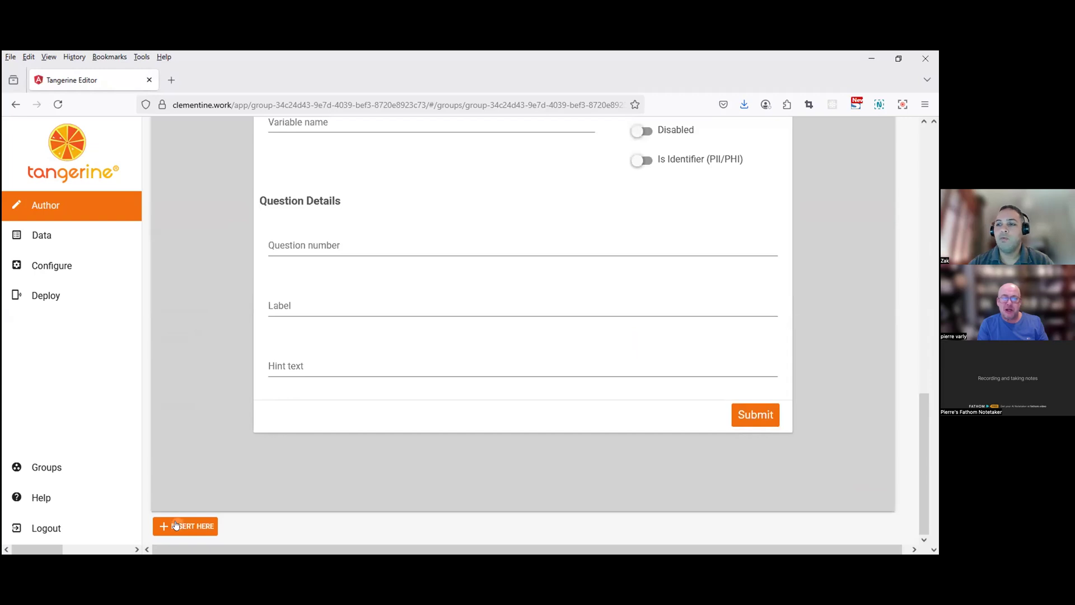
left_click(175, 524)
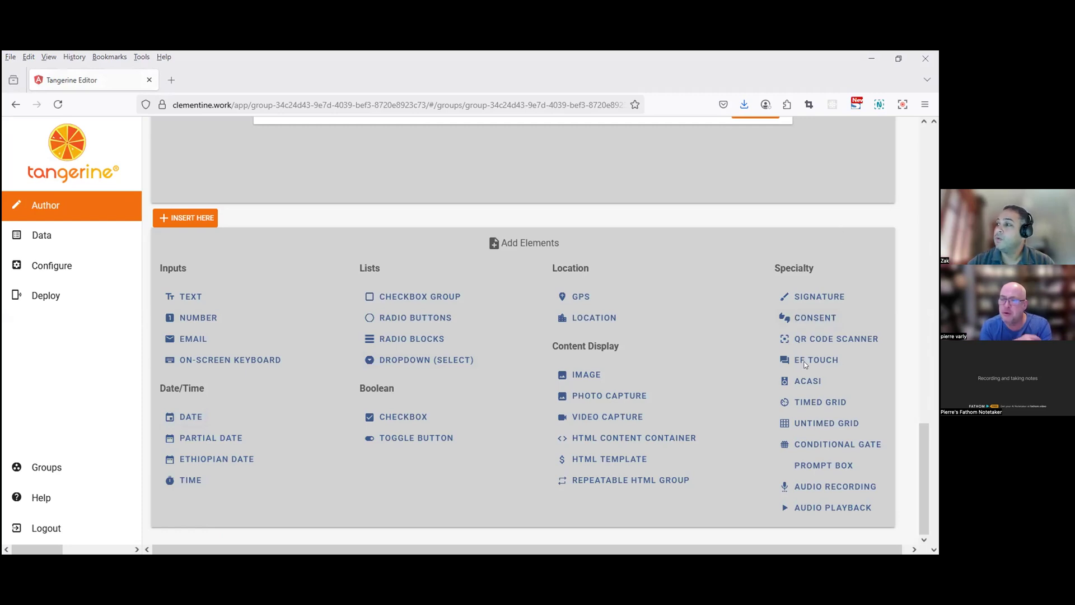
left_click(805, 319)
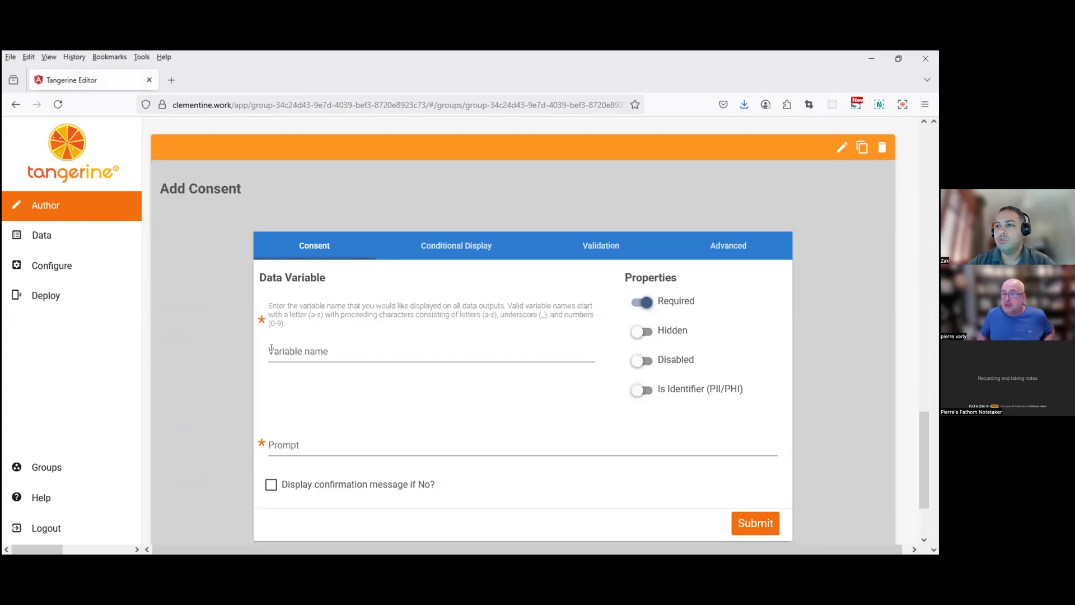
left_click(273, 348)
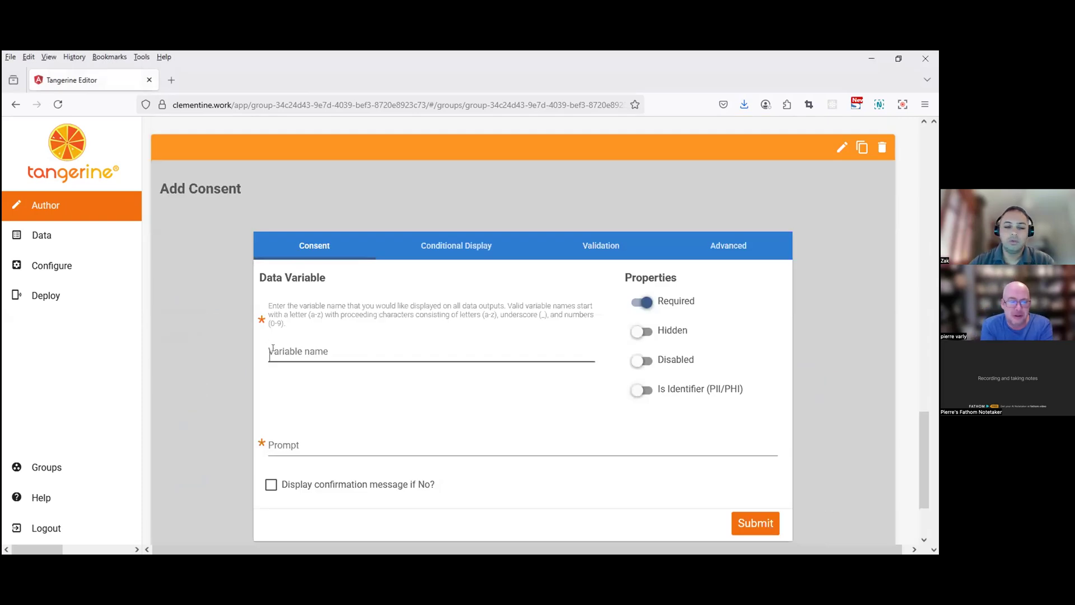
type("ci")
key("BackSpace")
type("nsent_")
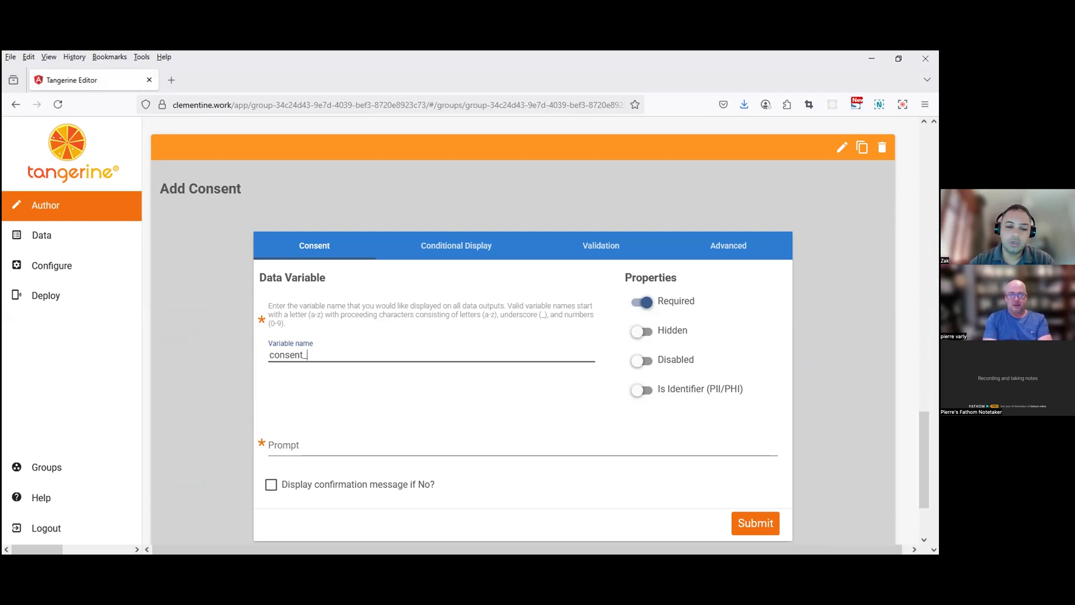
type("sen")
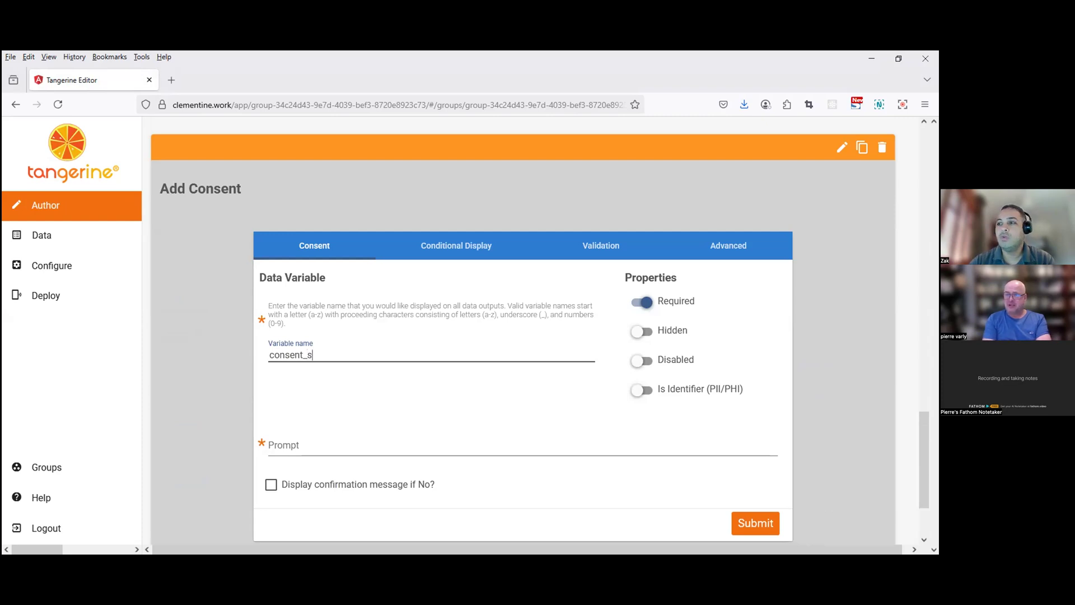
type("t_etudiant")
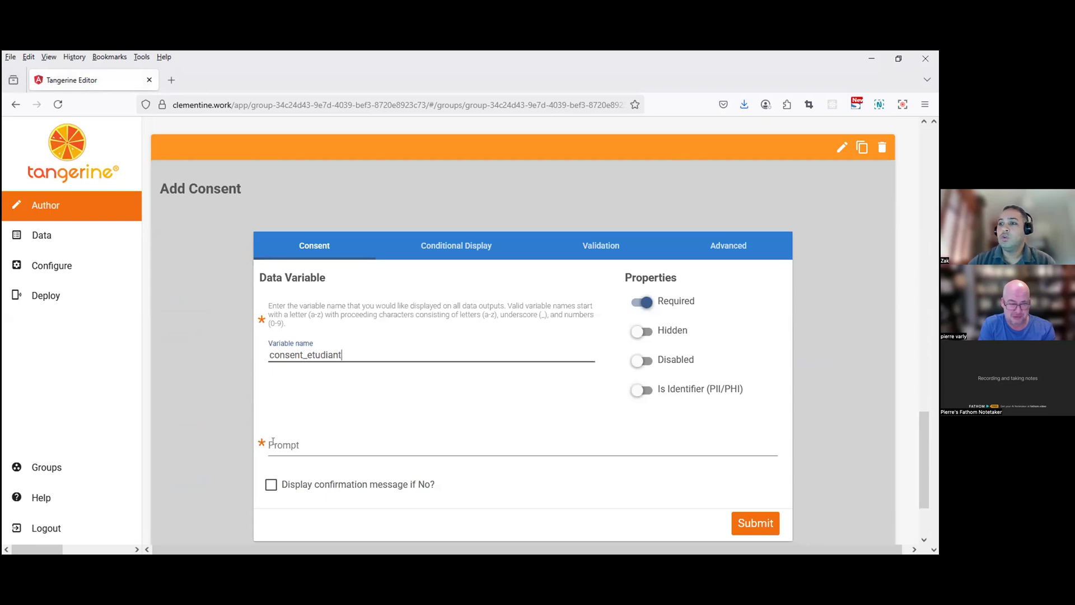
Enter "Est ce que l'etudiant est d'accord?" as the prompt of the consent element
left_click(292, 450)
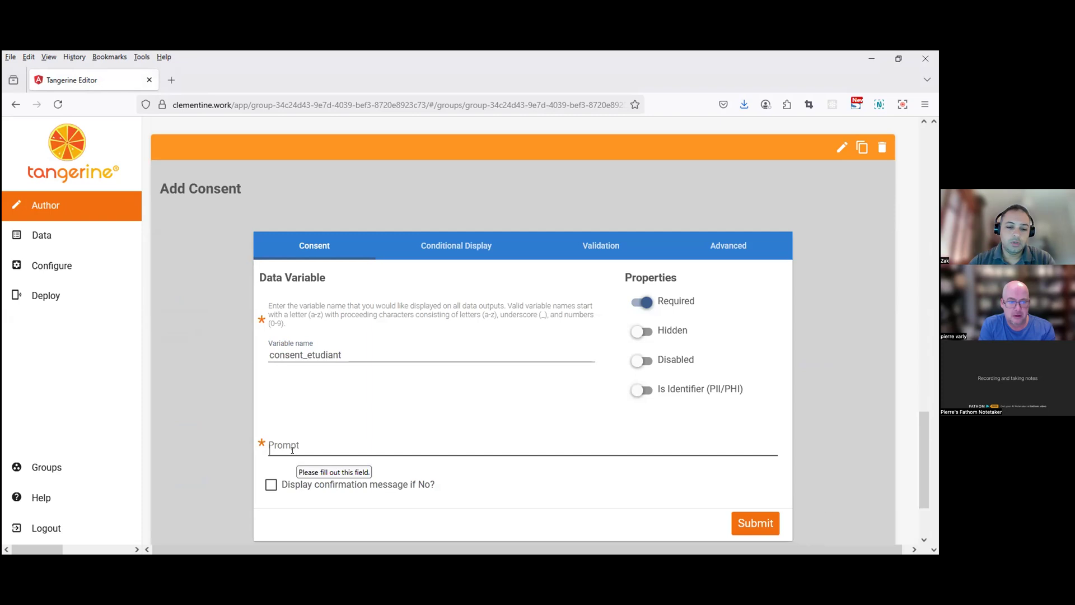
type("ES")
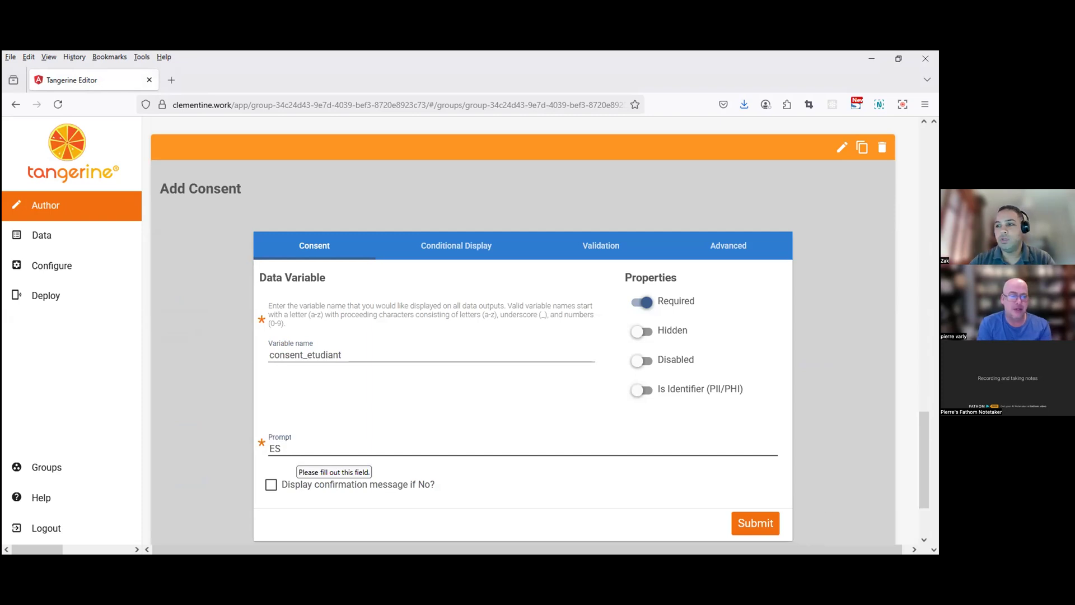
type("s")
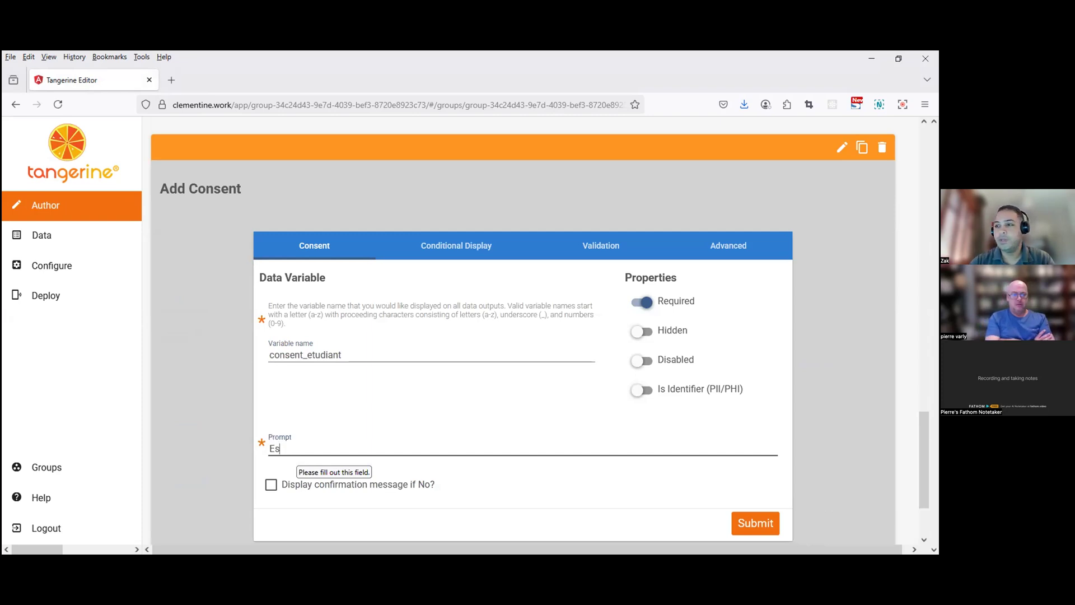
type("t ce qye")
key("BackSpace")
key("BackSpace")
type("u")
key("BackSpace")
key("BackSpace")
type("ue l")
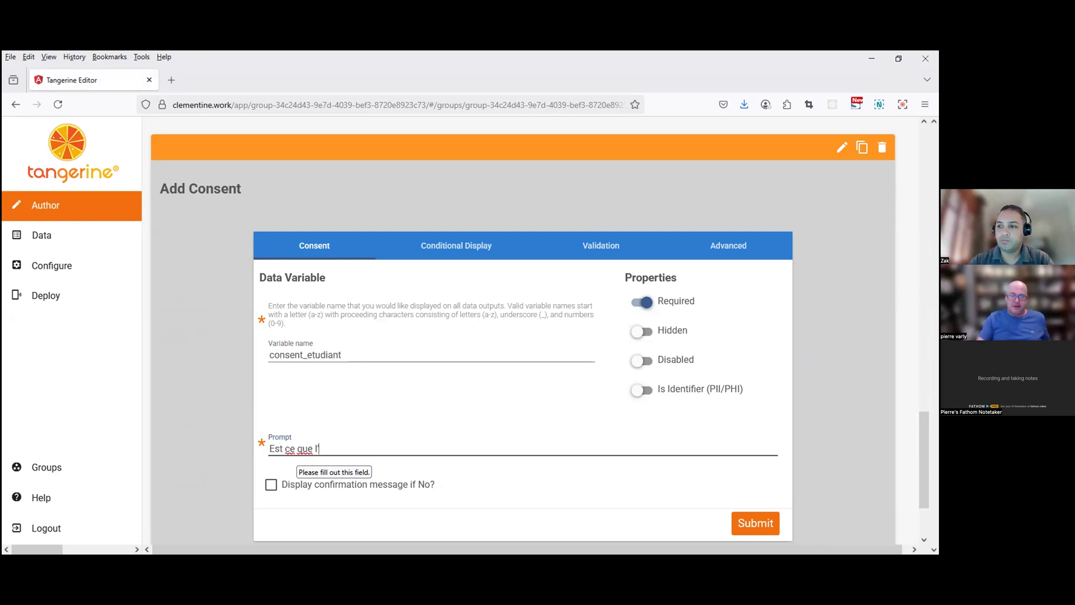
type("'etudiant est d'accord?")
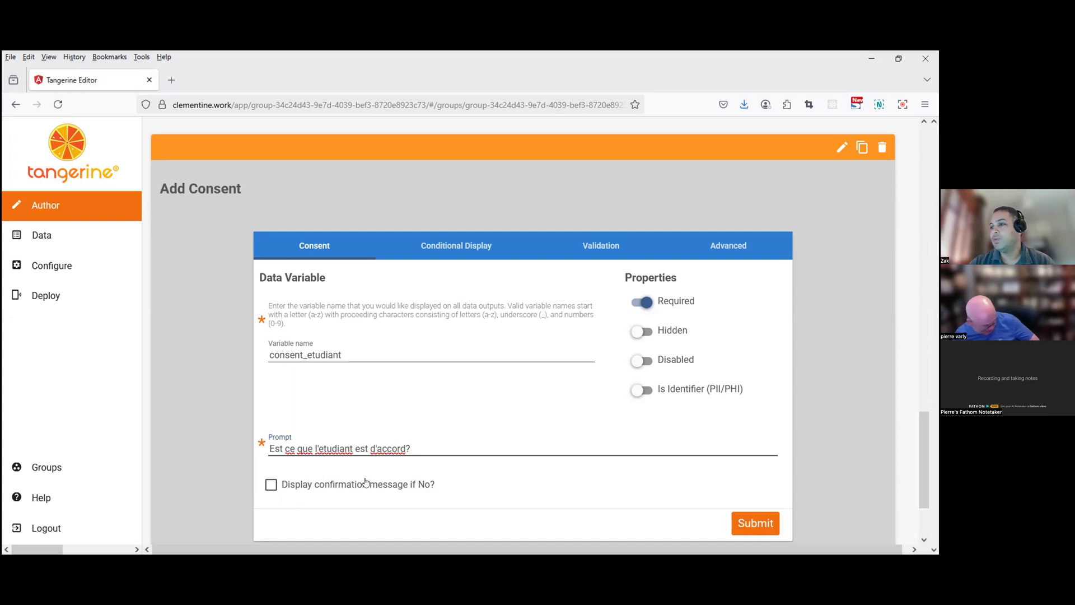
Enable the confirmation message for a No answer on the consent element and turn off its Required property
scroll(338, 384, "down", 2)
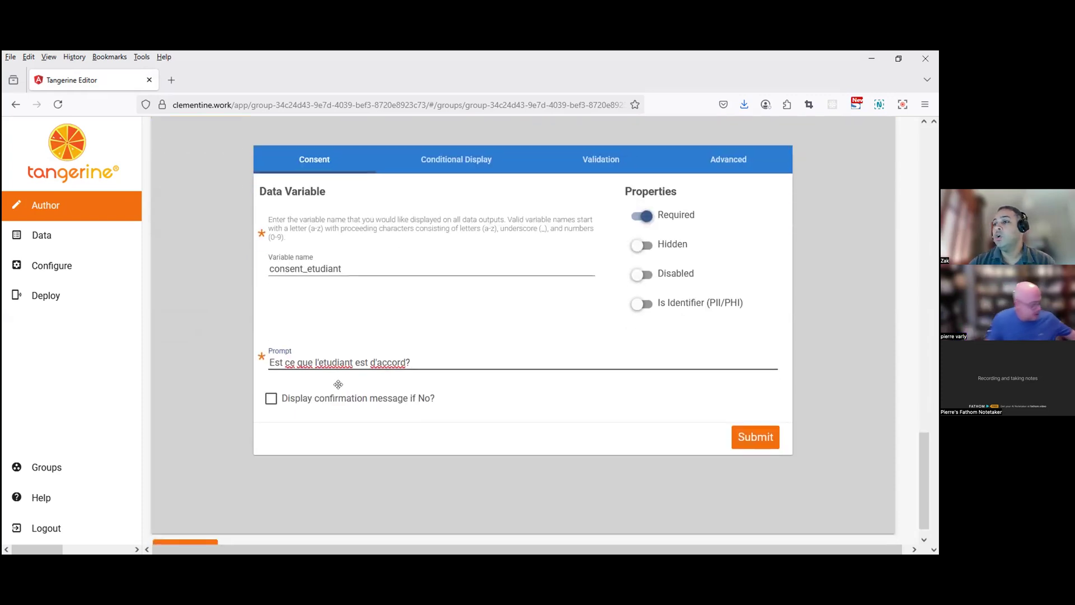
left_click(271, 397)
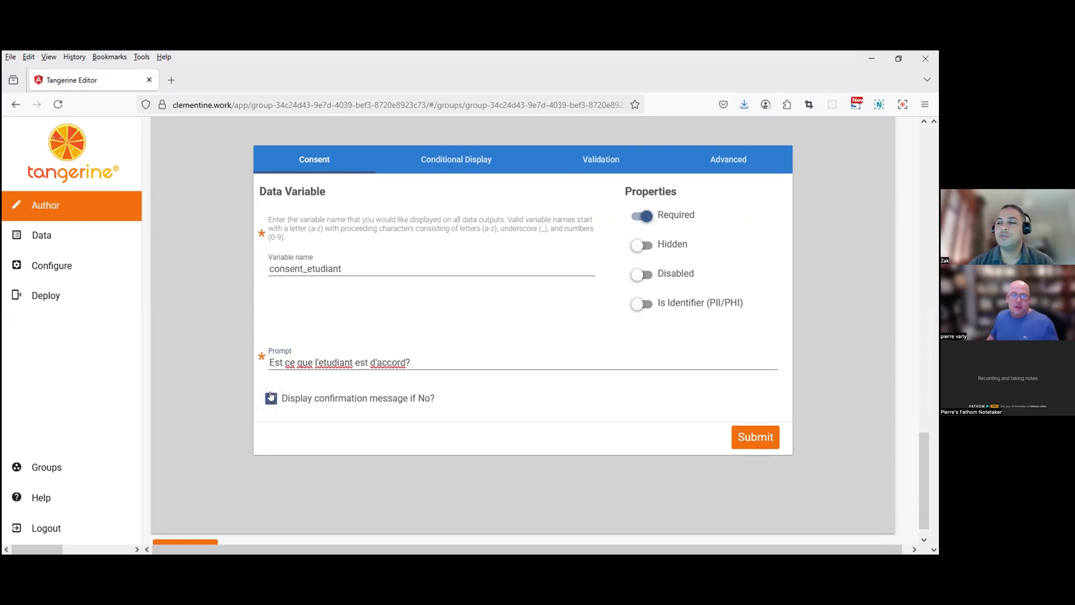
left_click(271, 397)
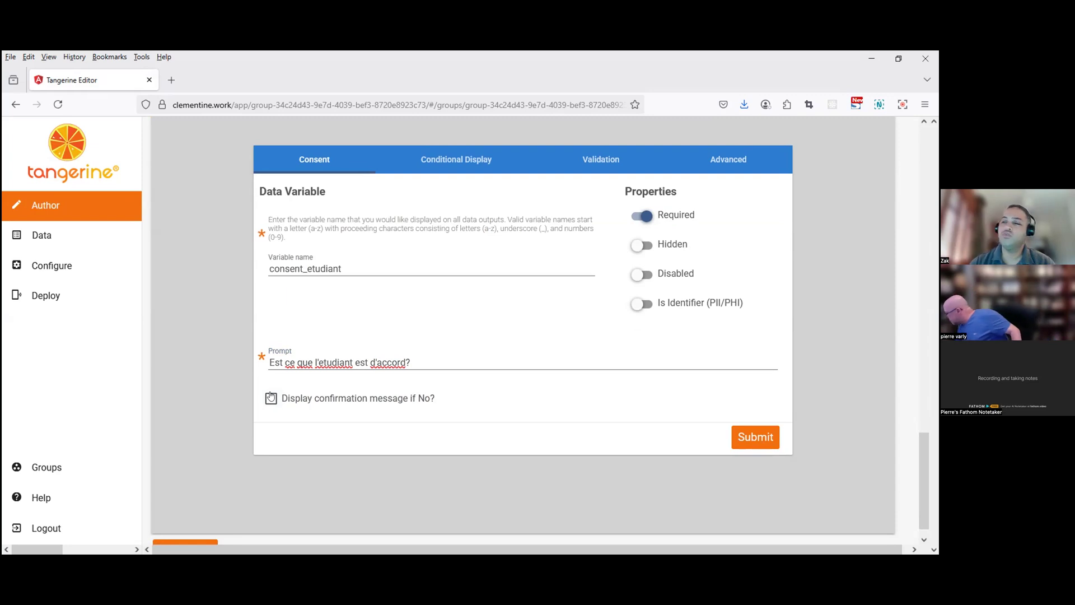
left_click(273, 398)
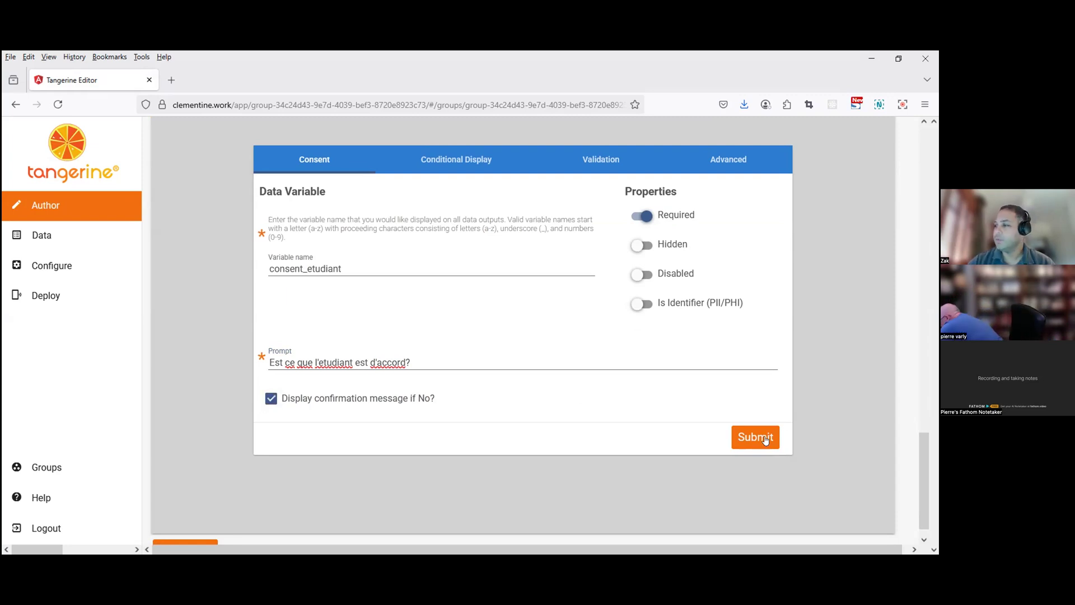
left_click(637, 216)
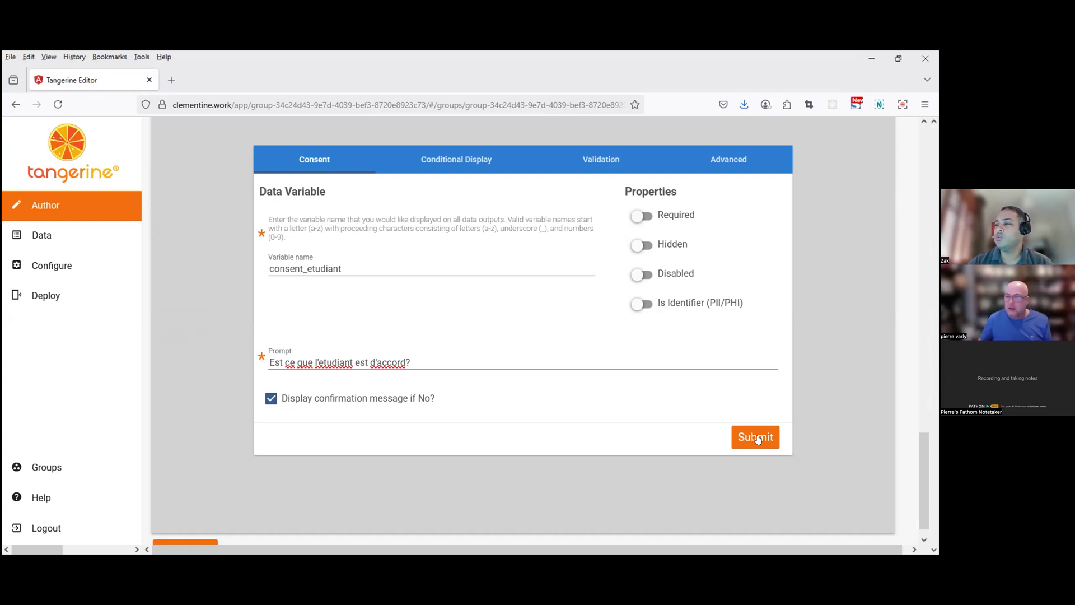
Review the consent element's conditional display and validation settings, and submit it without adding any rules
left_click(483, 163)
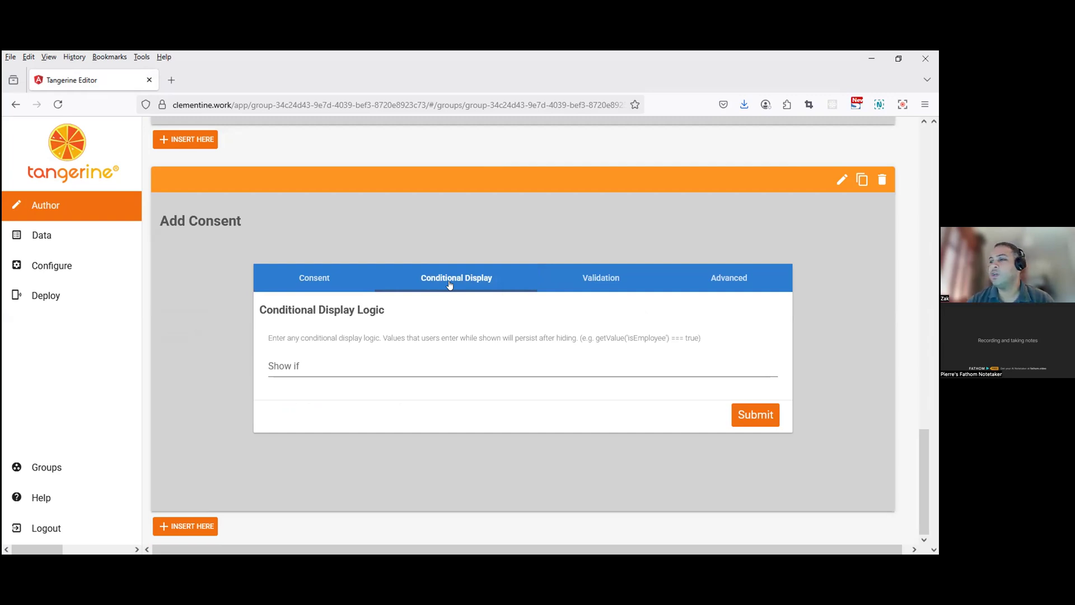
left_click(611, 280)
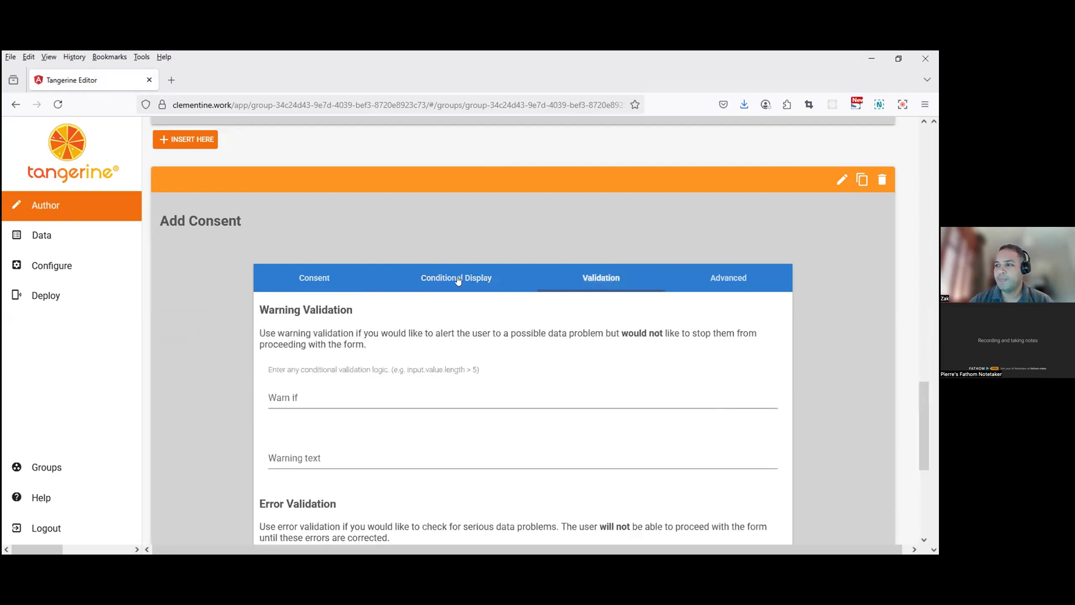
key("Left")
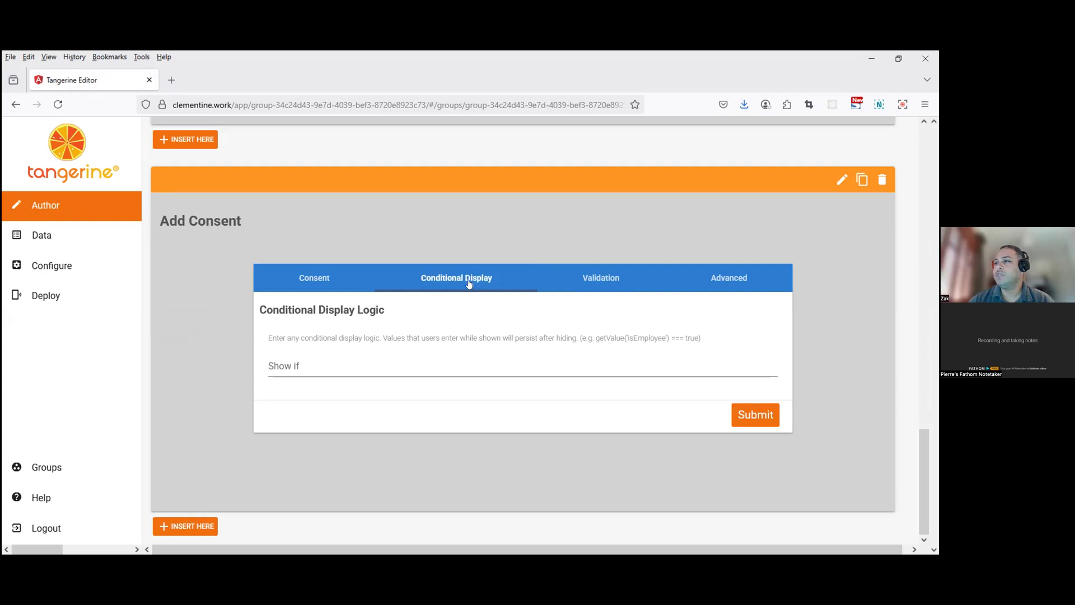
left_click(747, 412)
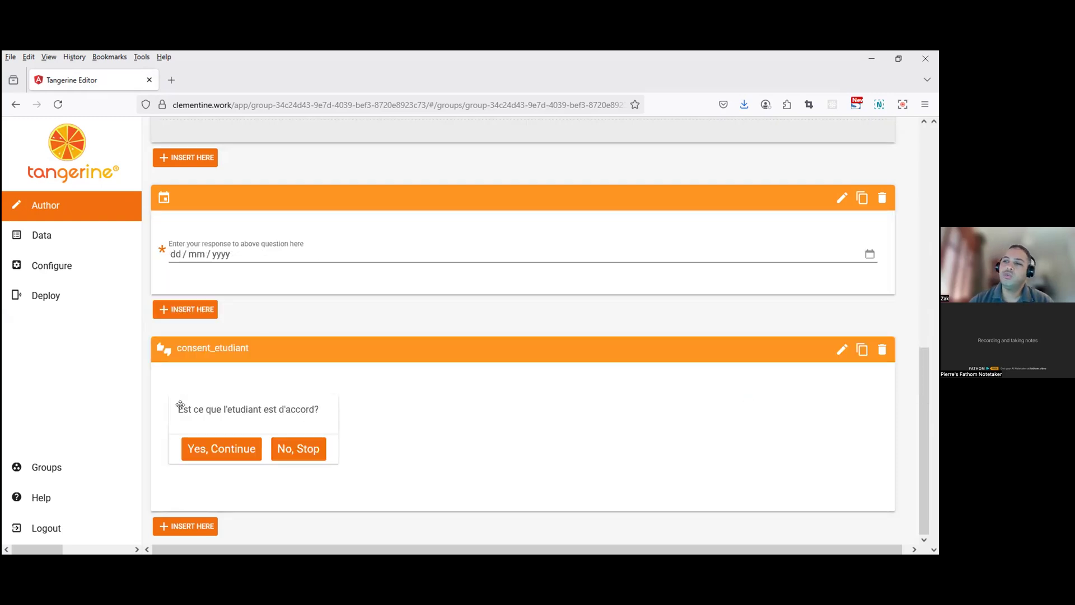
Delete the unnamed Date element from the Djibouti test section and return to the form's section list
left_click(884, 197)
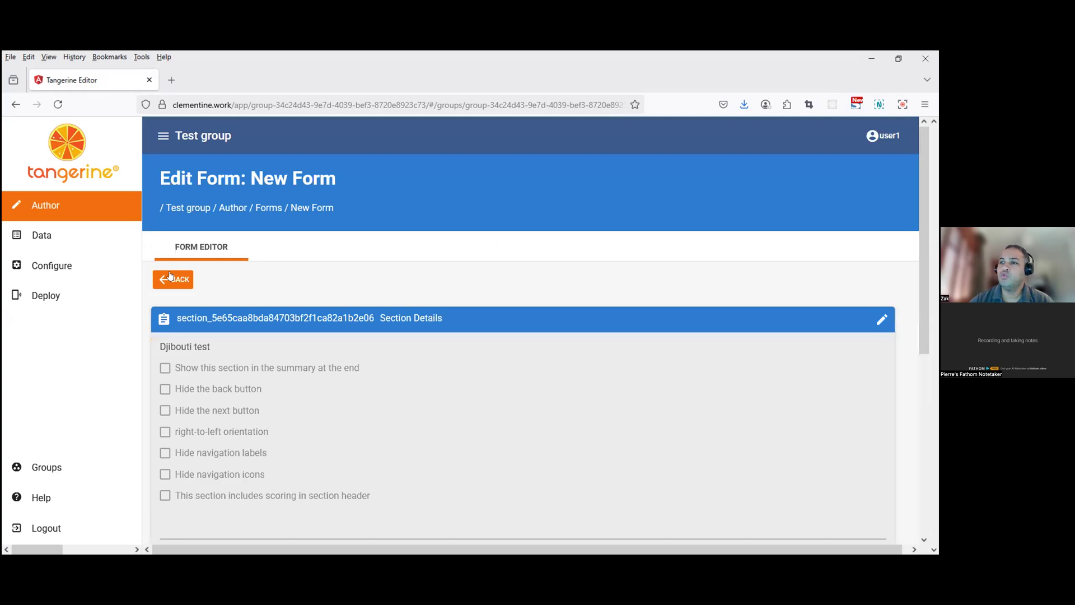
left_click(172, 276)
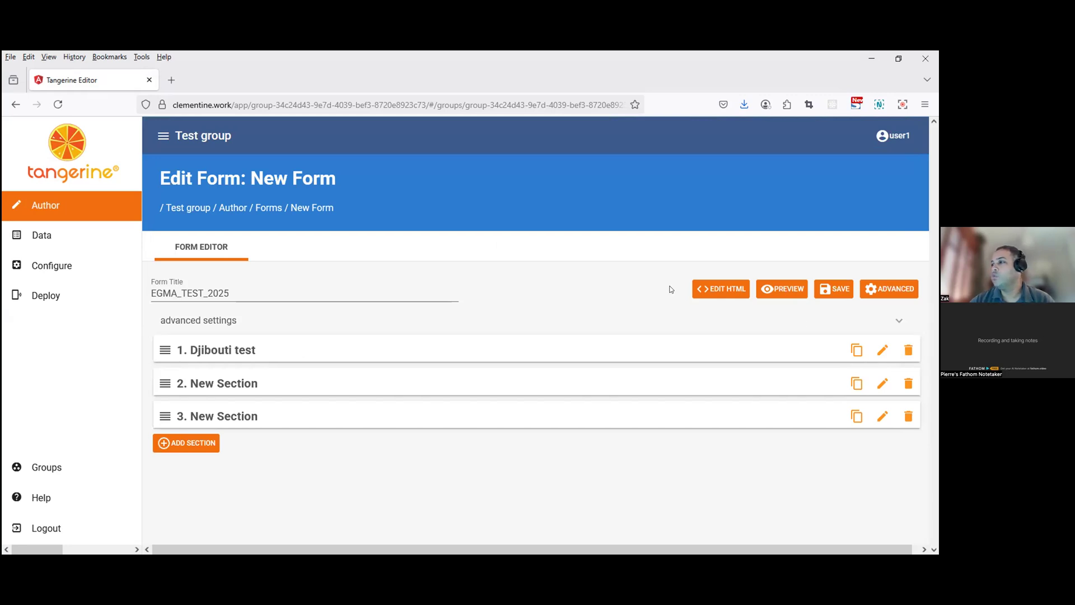
Preview the form, answer the consent question with "Yes, Continue" and advance to the following section
left_click(787, 289)
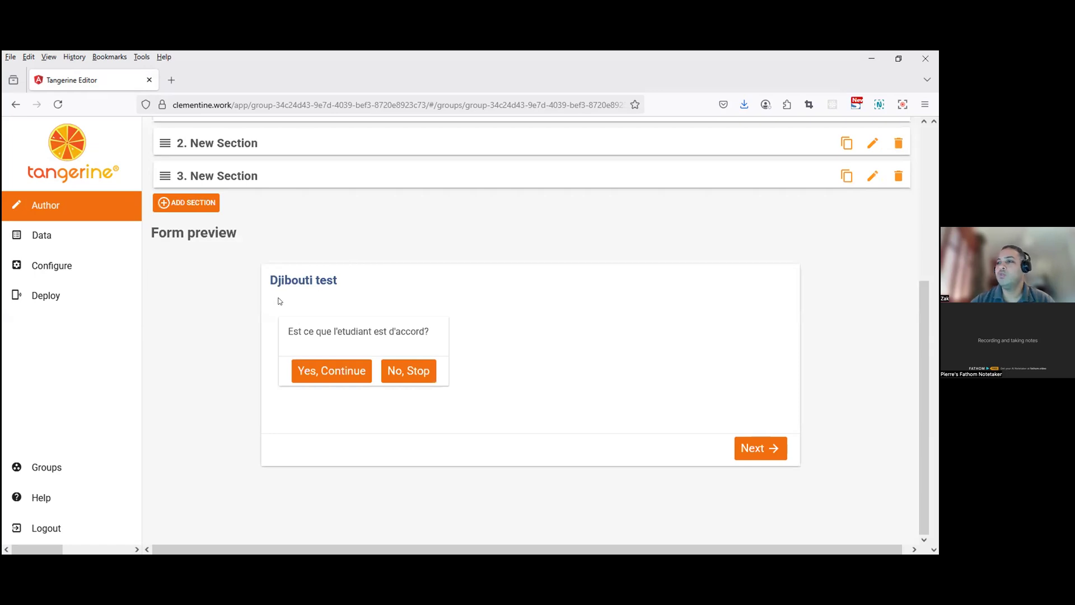
left_click(336, 369)
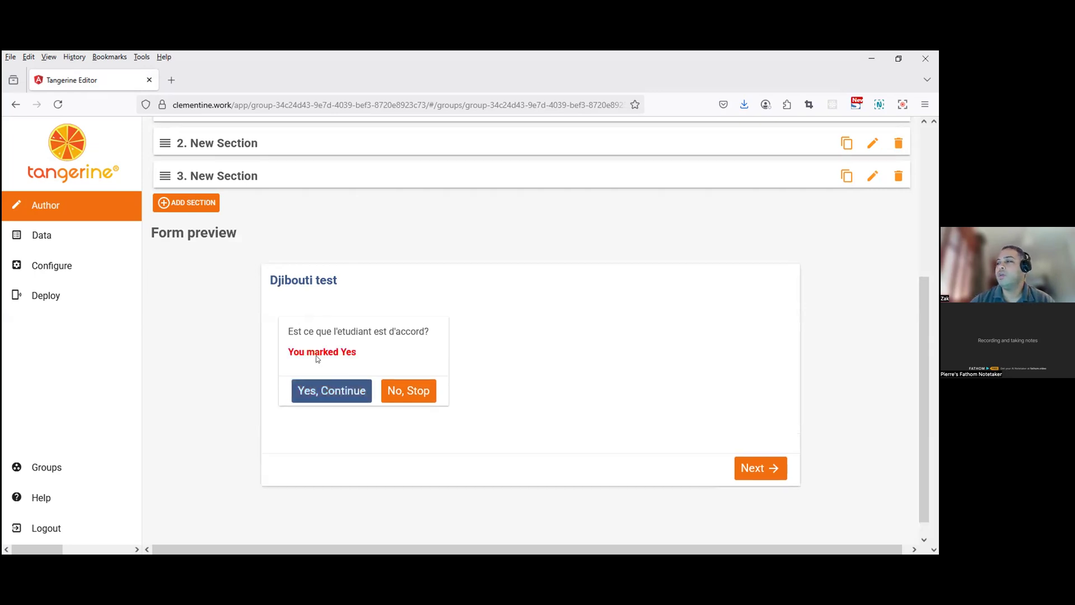
left_click(761, 468)
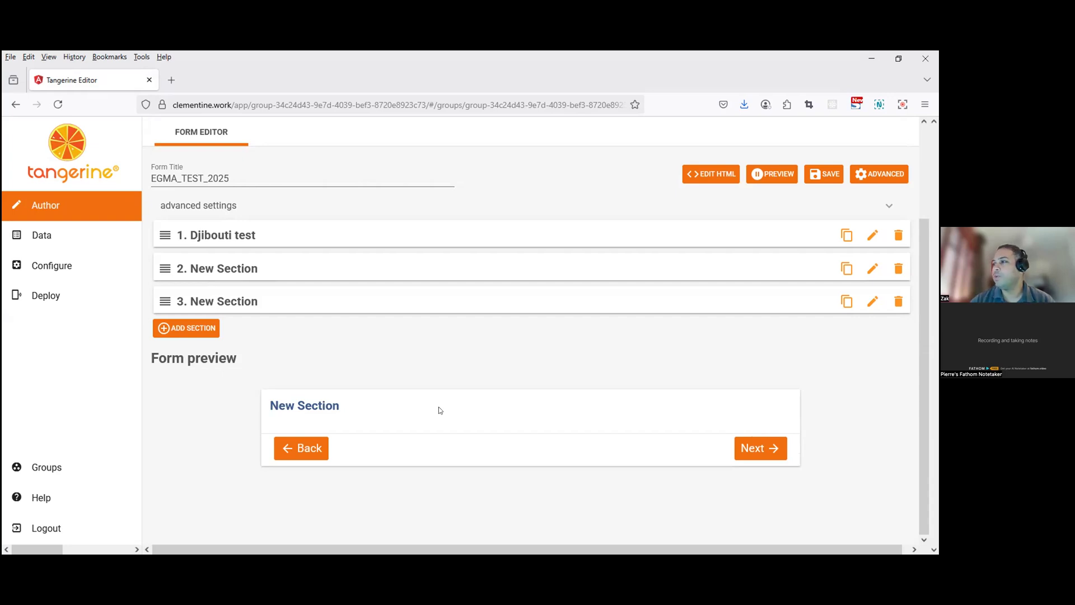
Close the form preview, open the Djibouti test section and add a Timed Grid element after the student consent question
left_click(782, 170)
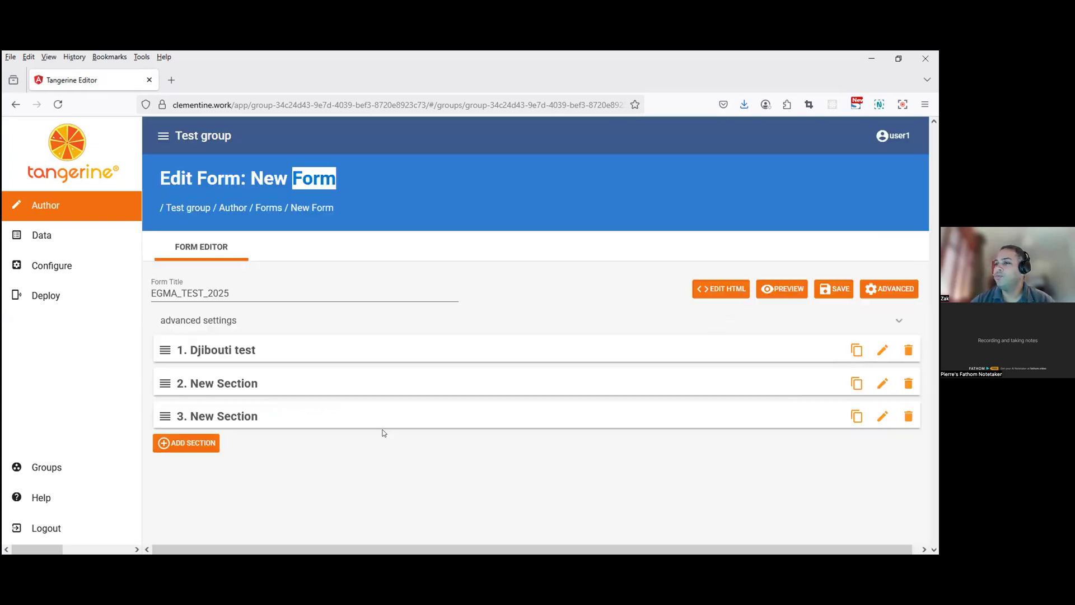
left_click(881, 352)
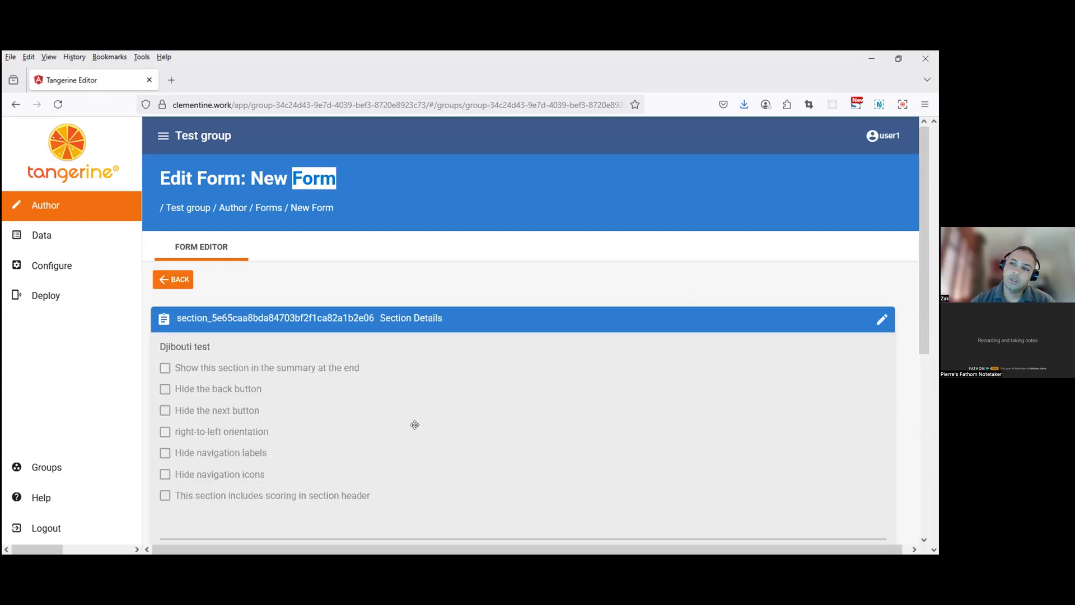
scroll(354, 318, "down", 5)
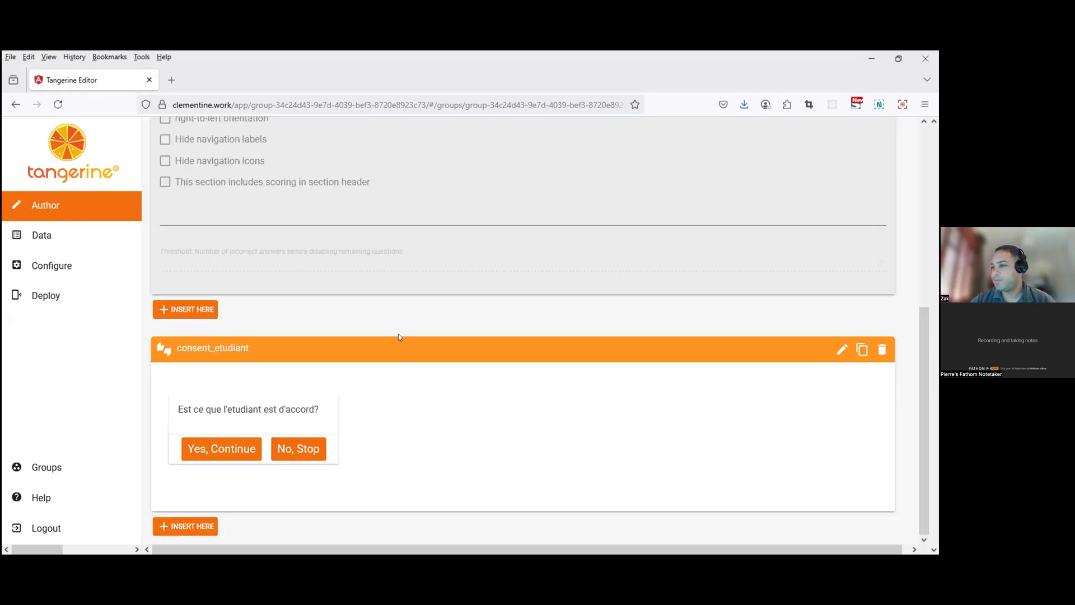
scroll(600, 385, "down", 5)
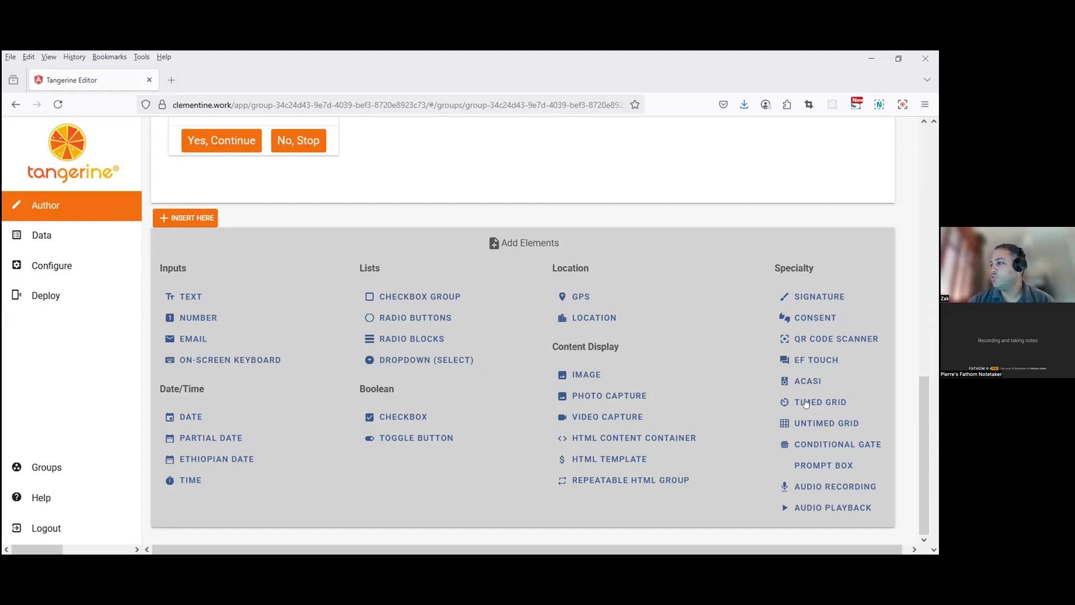
left_click(805, 403)
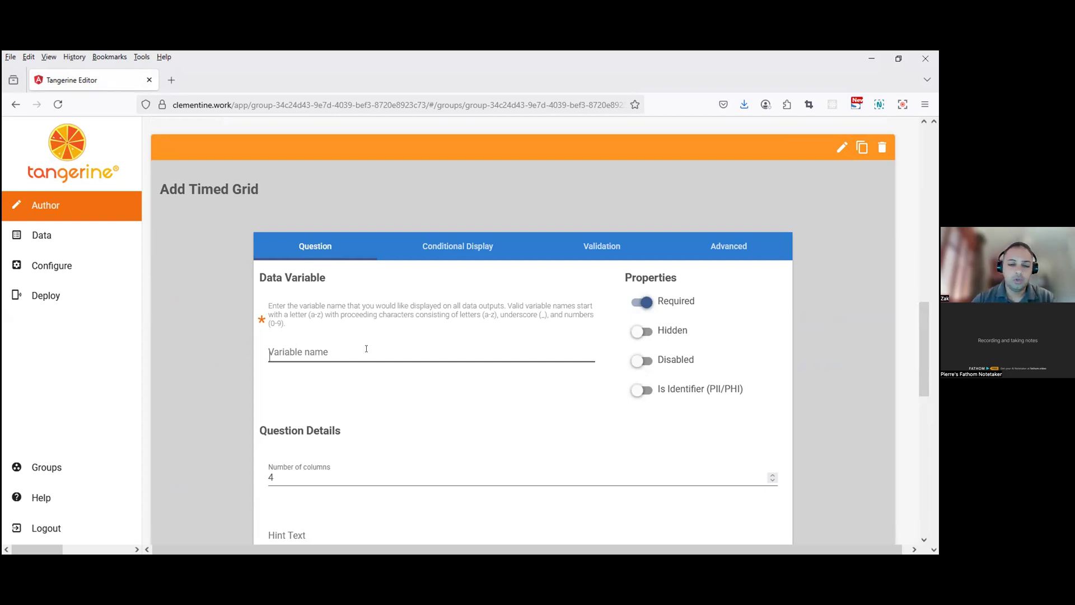
type("timed_")
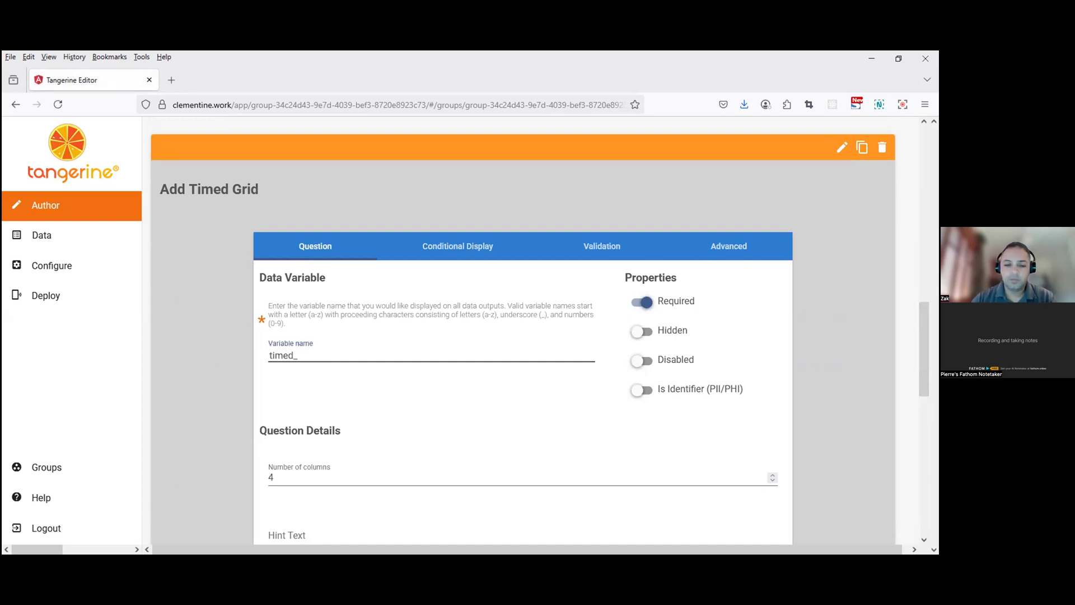
type("e")
key("BackSpace")
type("task")
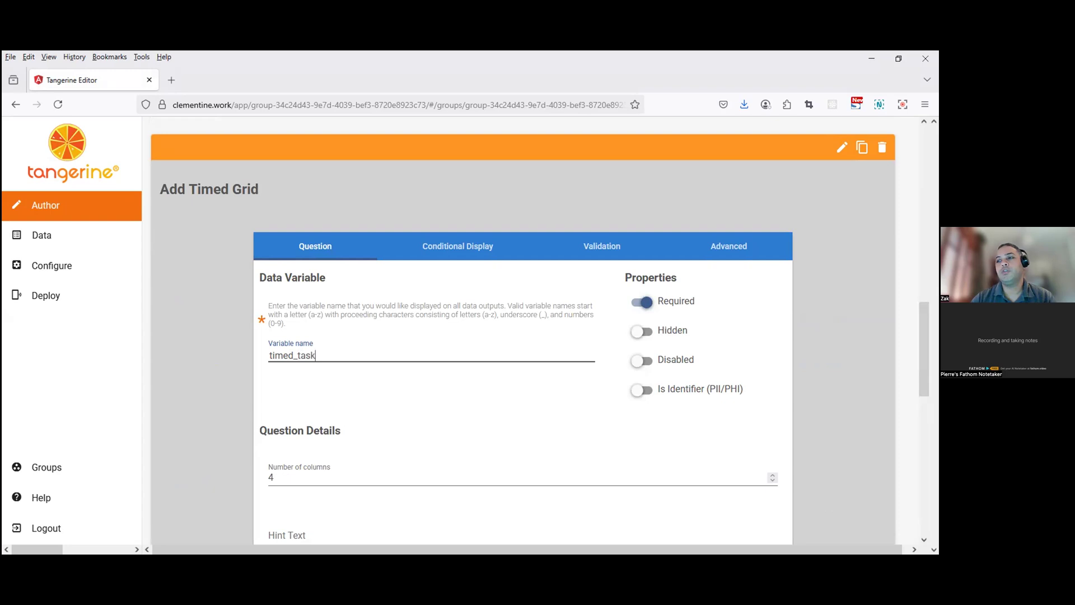
key("BackSpace")
key("BackSpace")
key("BackSpace")
key("BackSpace")
key("BackSpace")
key("BackSpace")
key("BackSpace")
key("BackSpace")
key("BackSpace")
key("BackSpace")
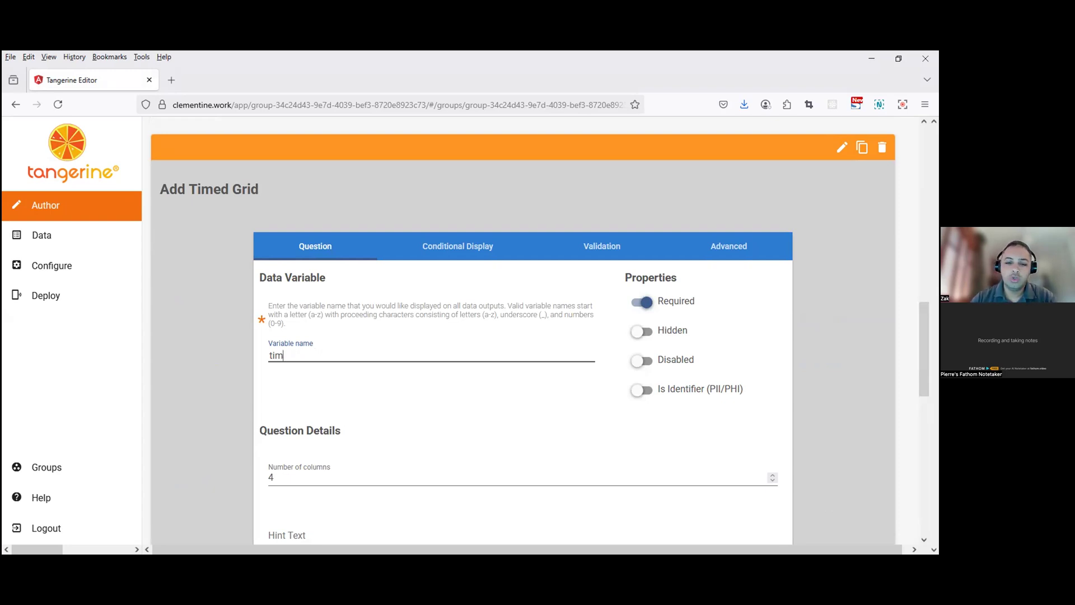
Set the timed grid's variable name to tache_chrono_1
type("tach")
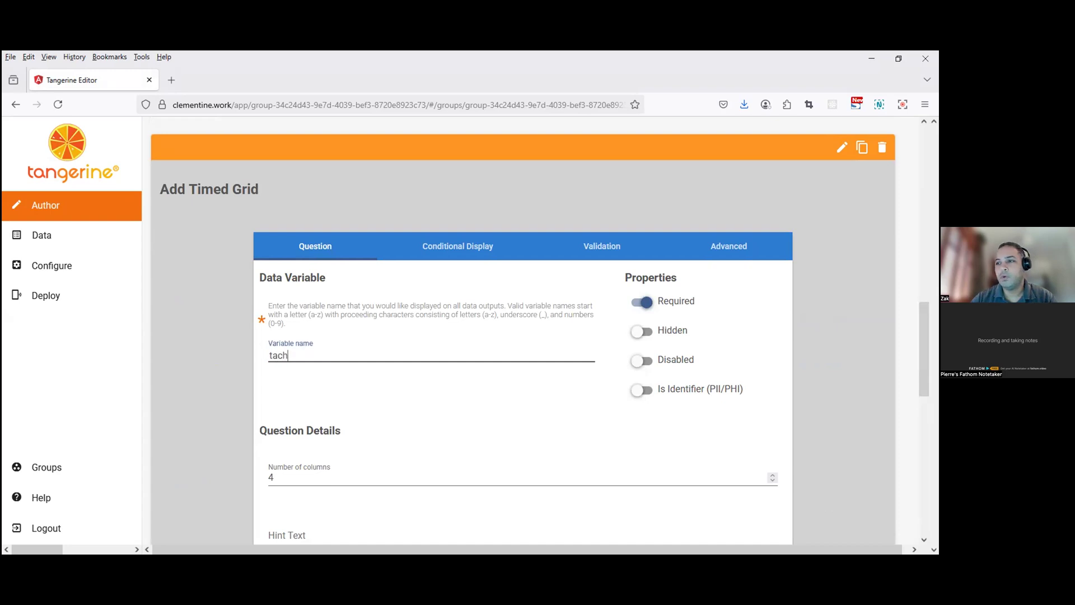
type("e_chrono_")
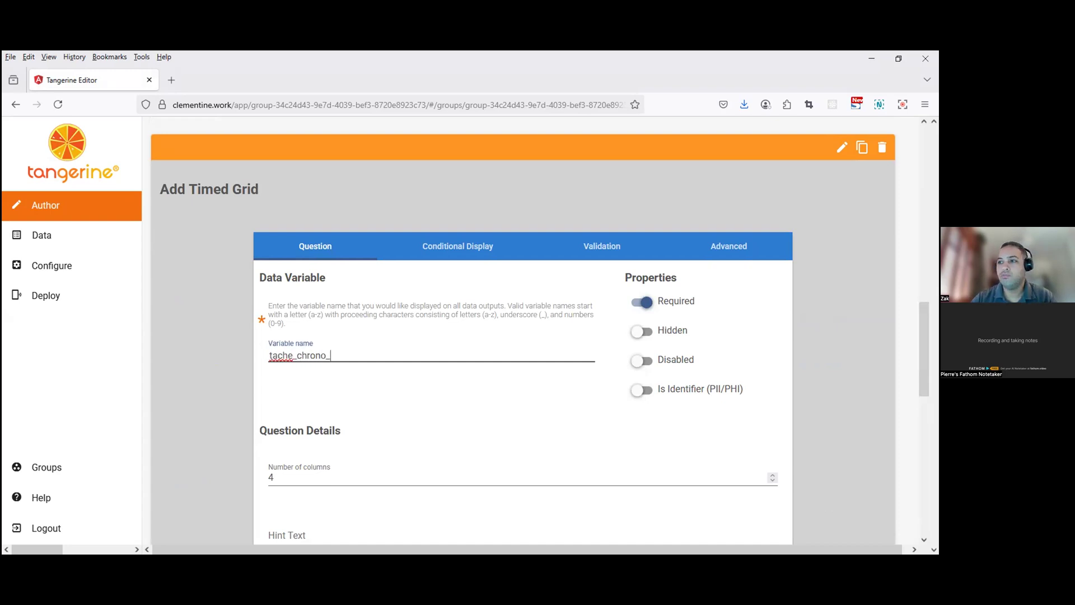
type("1")
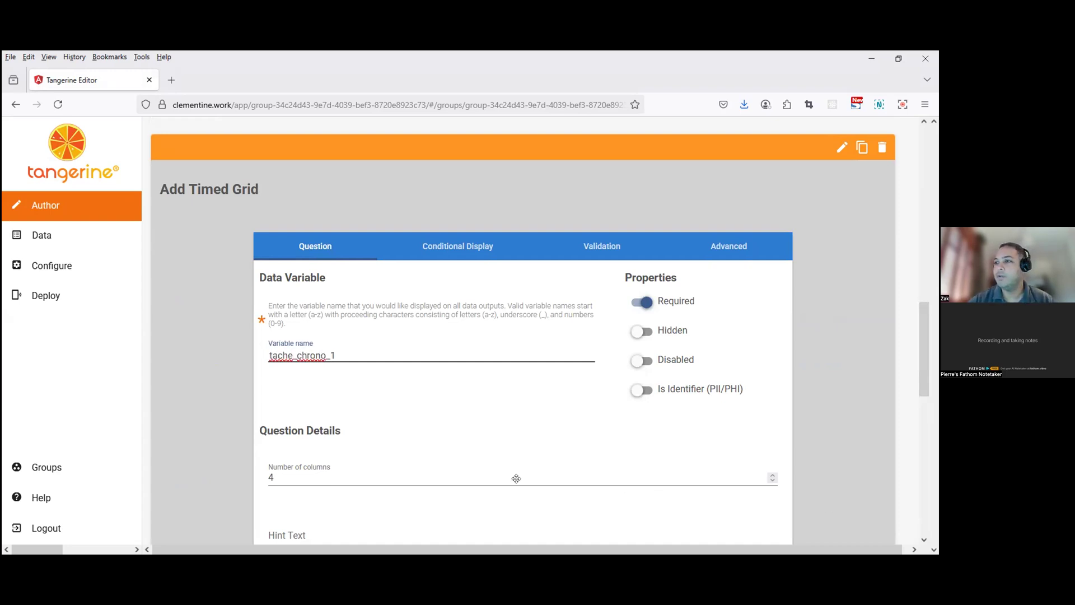
Set the timed grid's number of columns to 5
scroll(337, 312, "down", 3)
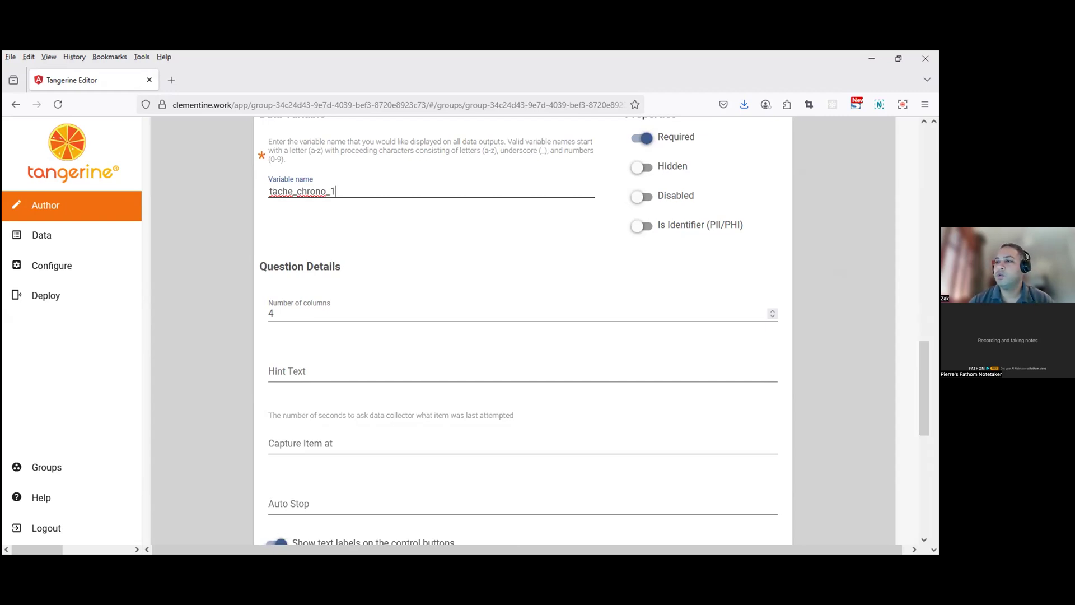
left_click(282, 311)
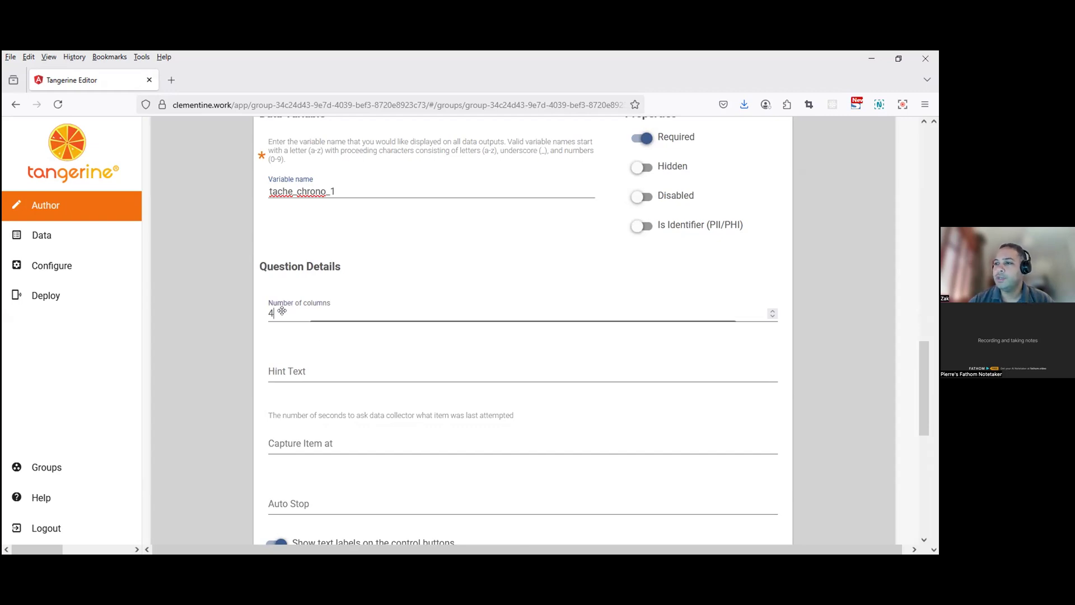
key("BackSpace")
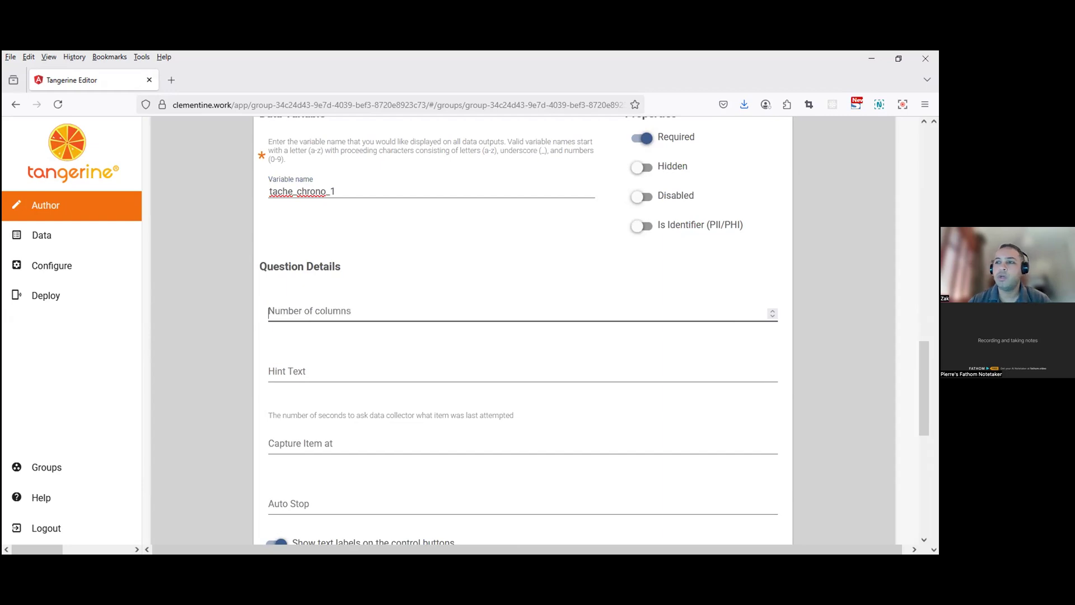
type("5")
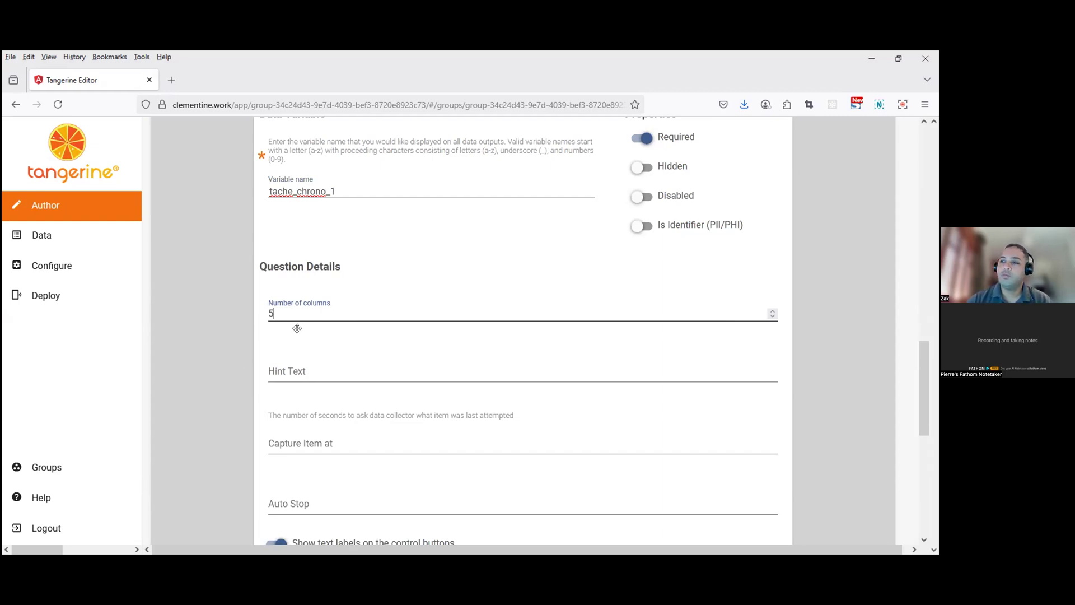
Enter "Tache chronometre" as the timed grid's hint text
scroll(297, 327, "down", 1)
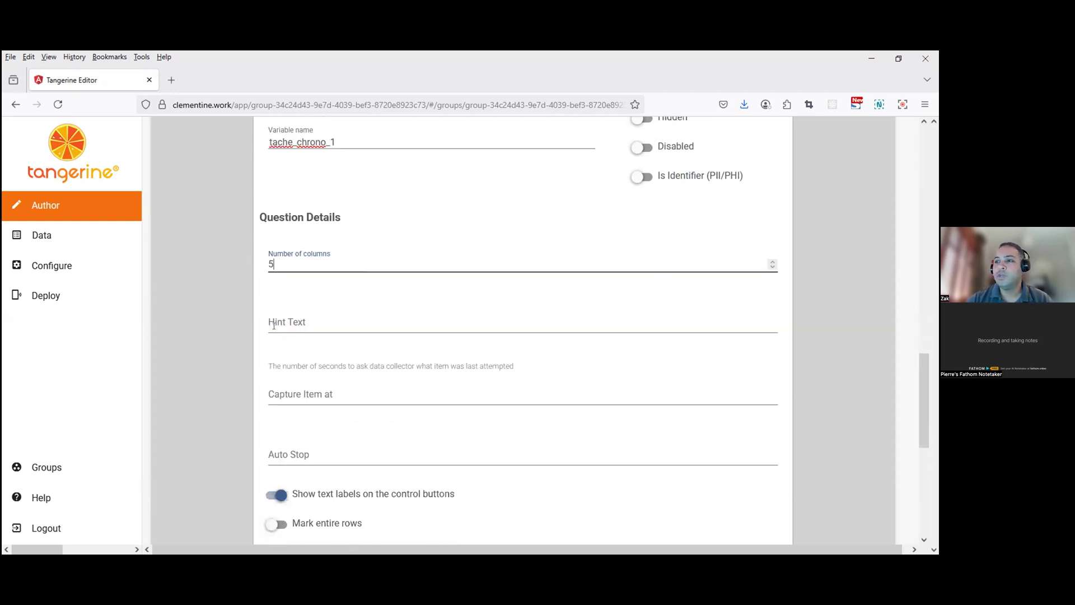
left_click(274, 325)
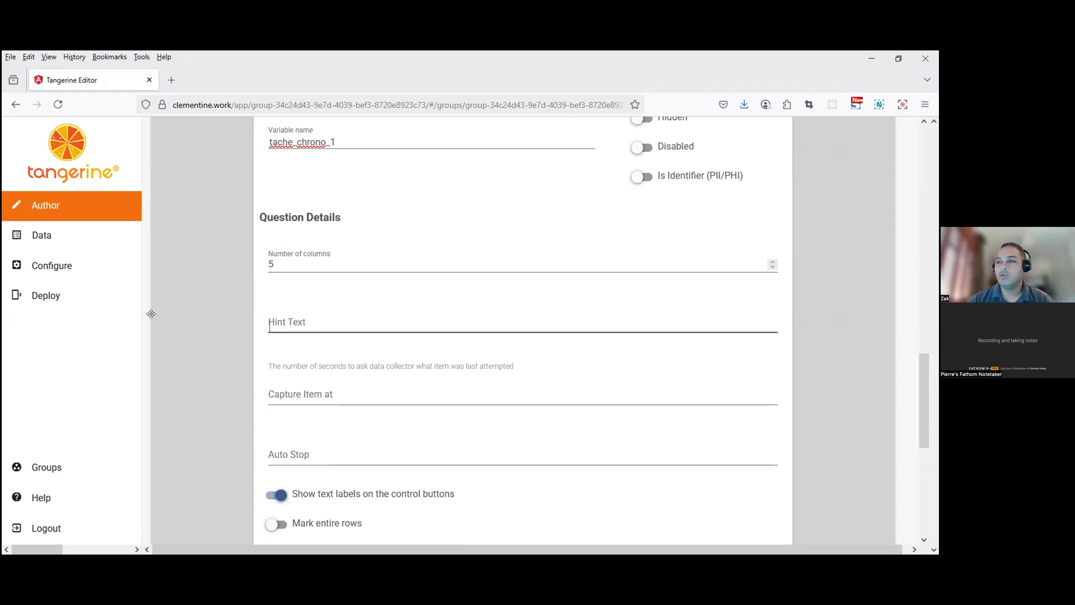
scroll(283, 393, "down", 2)
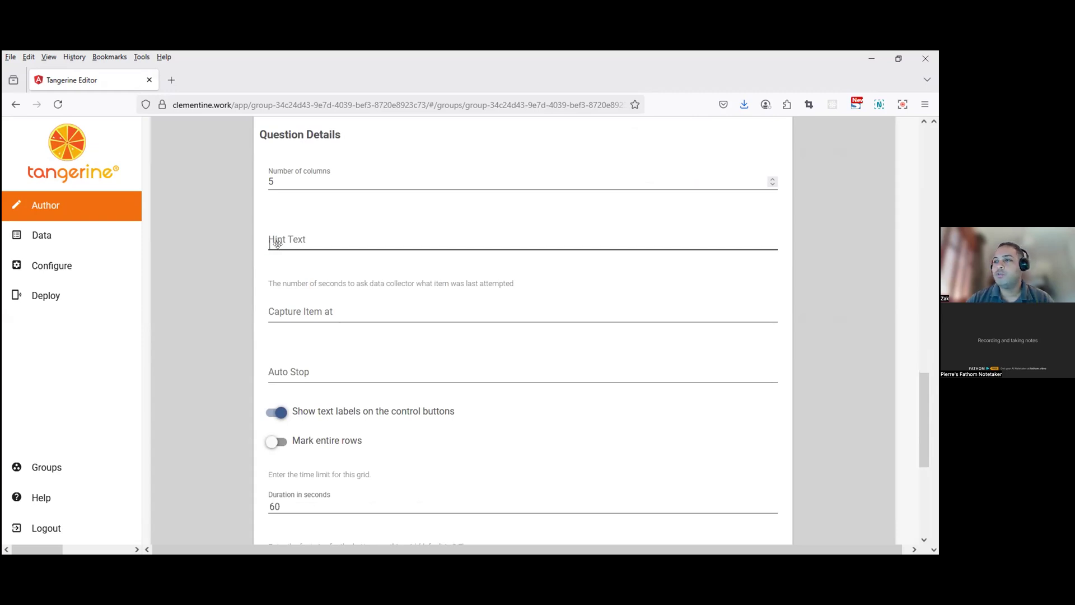
scroll(278, 244, "up", 1)
scroll(278, 244, "up", 1)
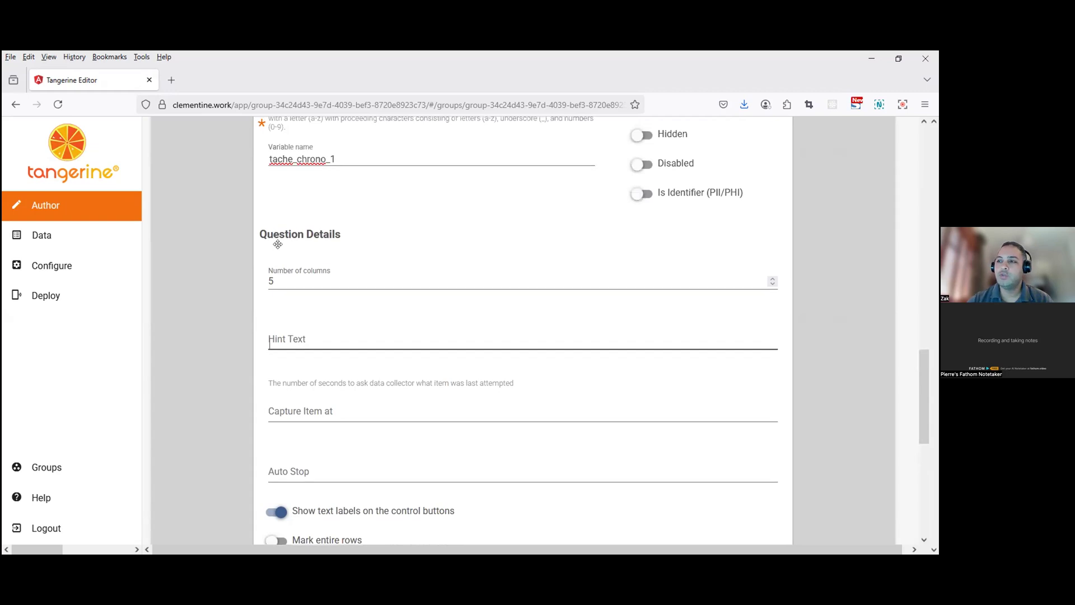
left_click(271, 341)
type("Tache chronometre")
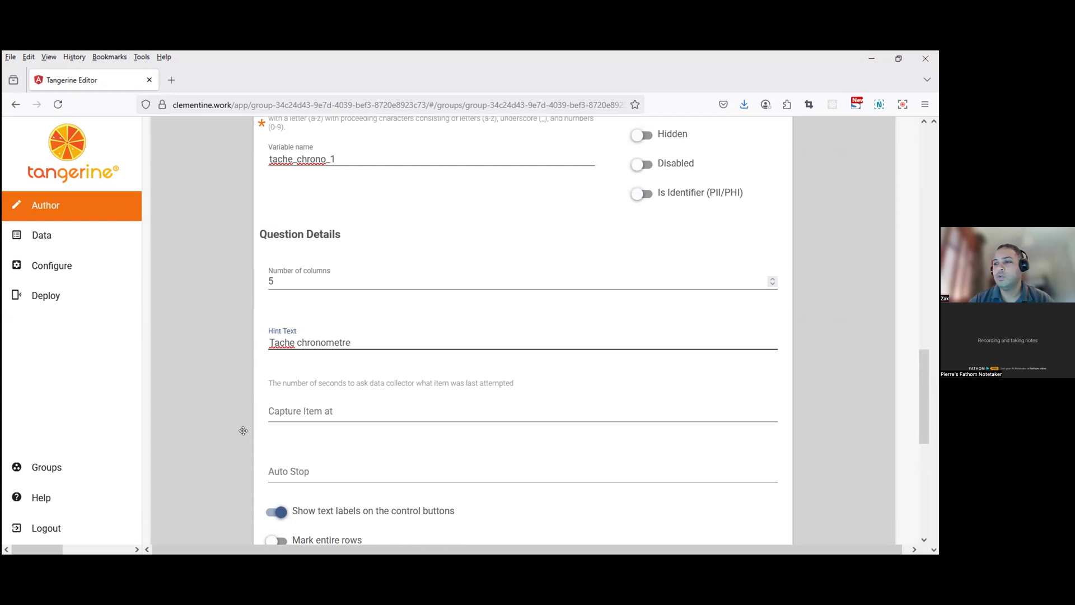
scroll(243, 431, "down", 2)
left_click(317, 311)
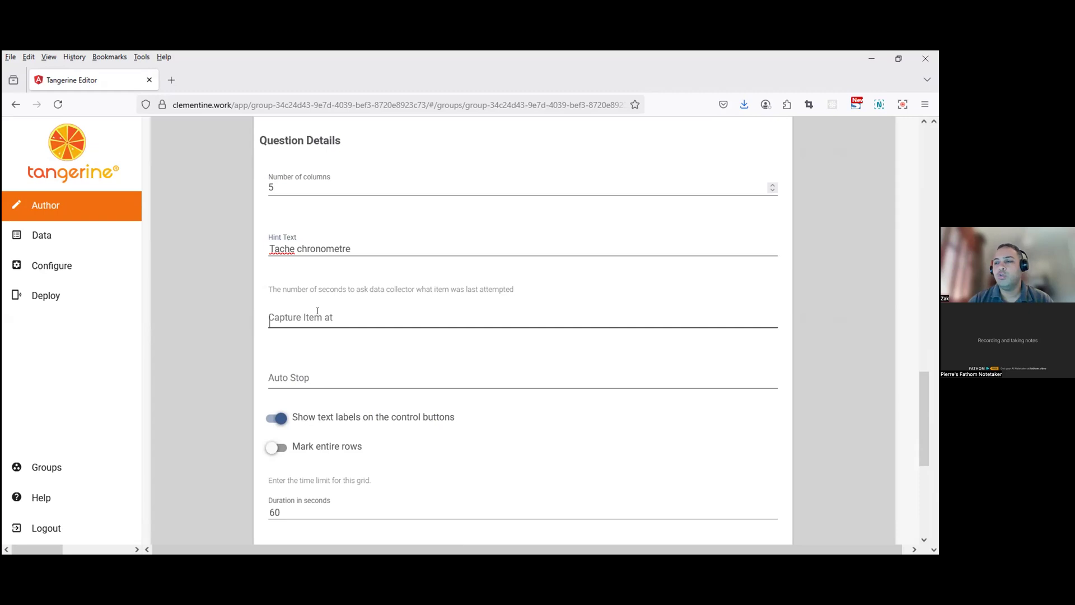
left_click(289, 377)
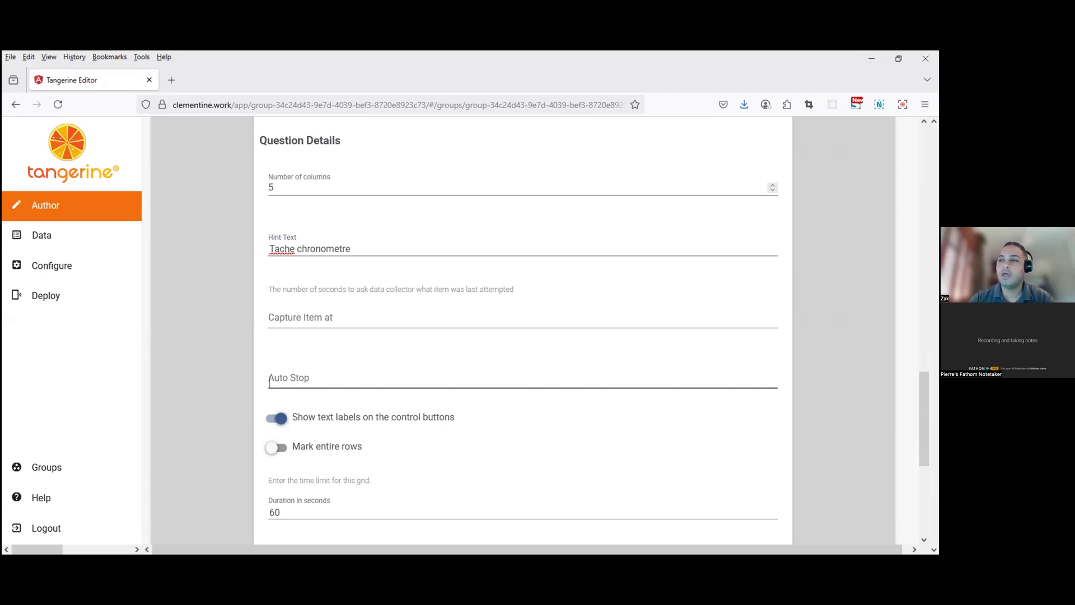
type("60")
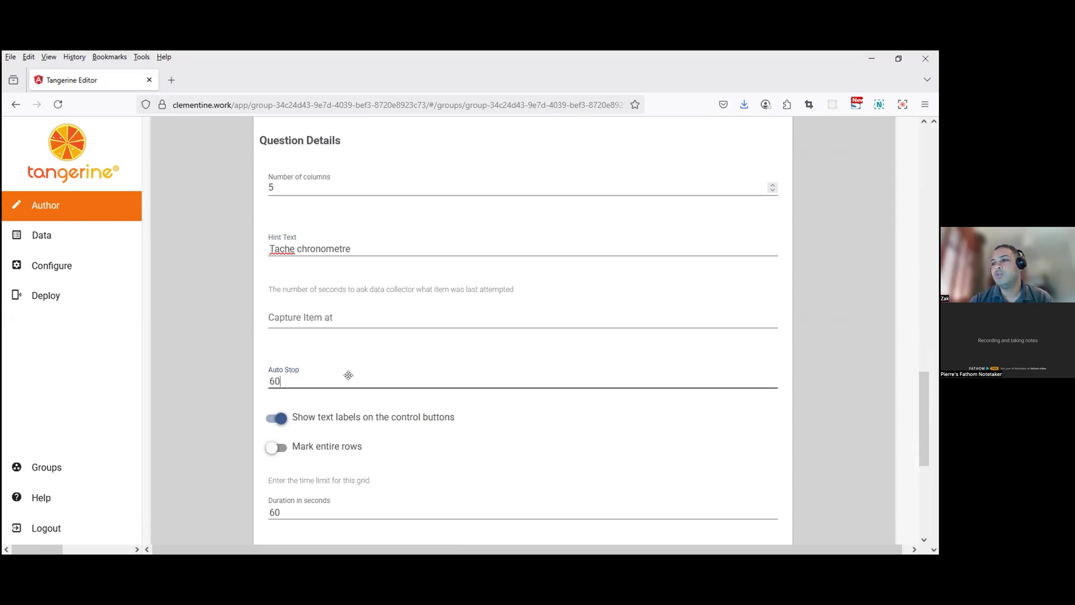
left_click(288, 330)
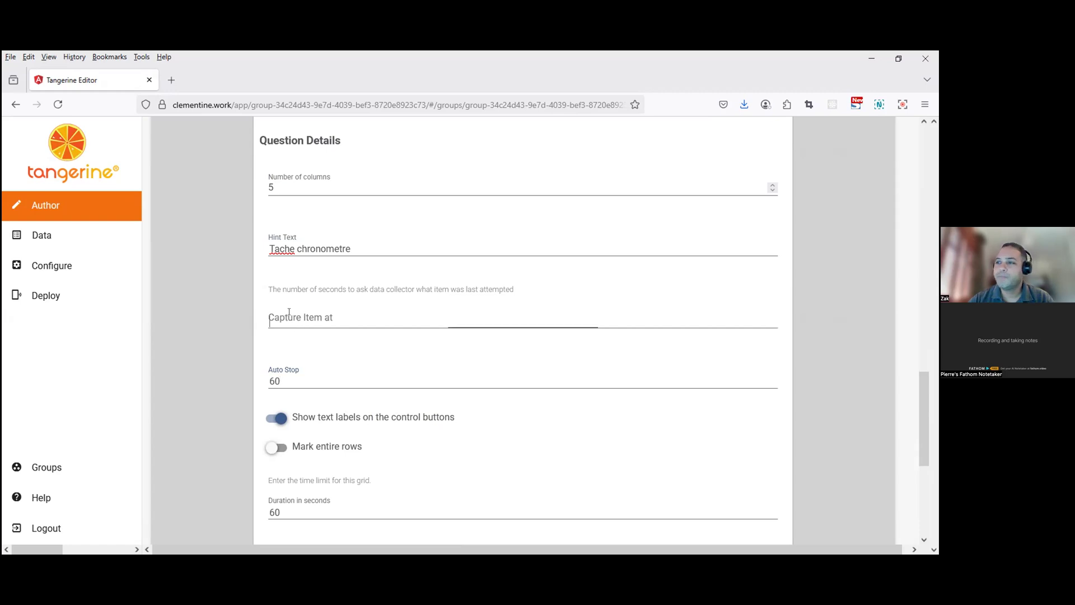
Set the timed grid's Auto Stop value to 5
double_click(272, 380)
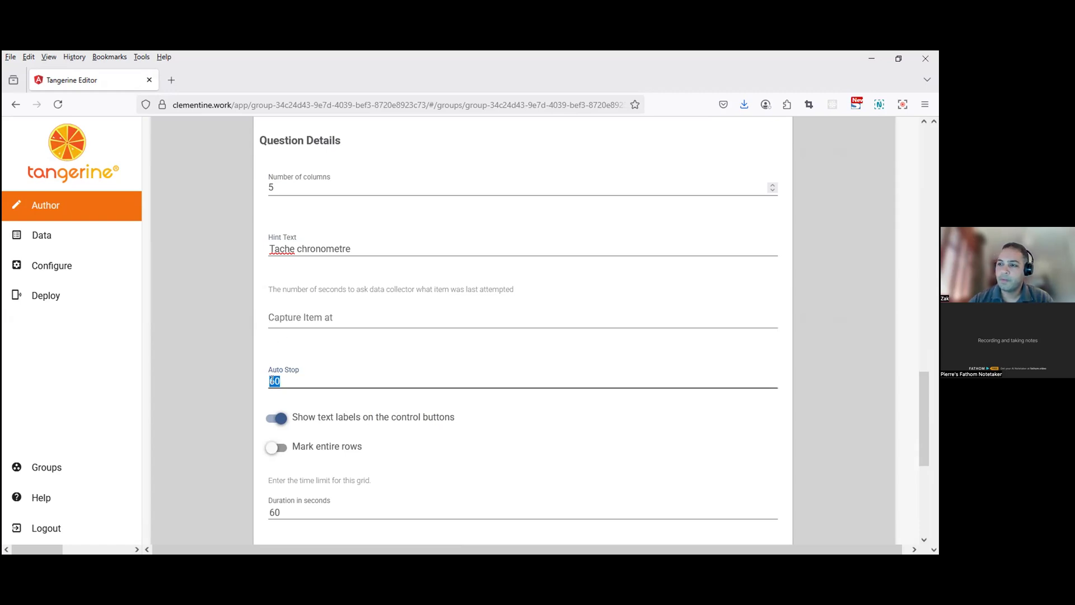
key("BackSpace")
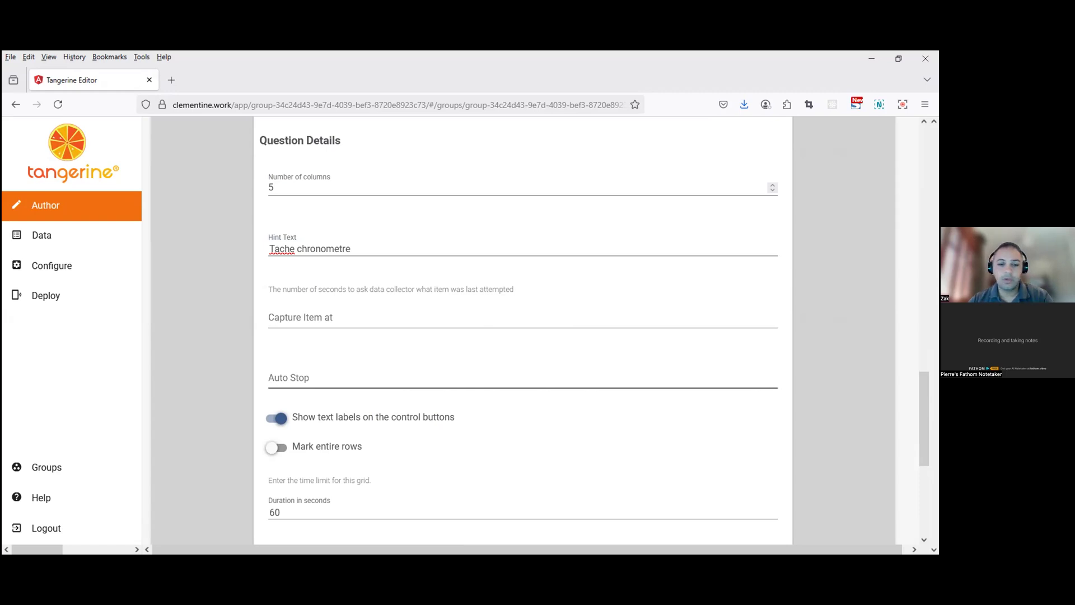
type("5")
scroll(523, 330, "down", 1)
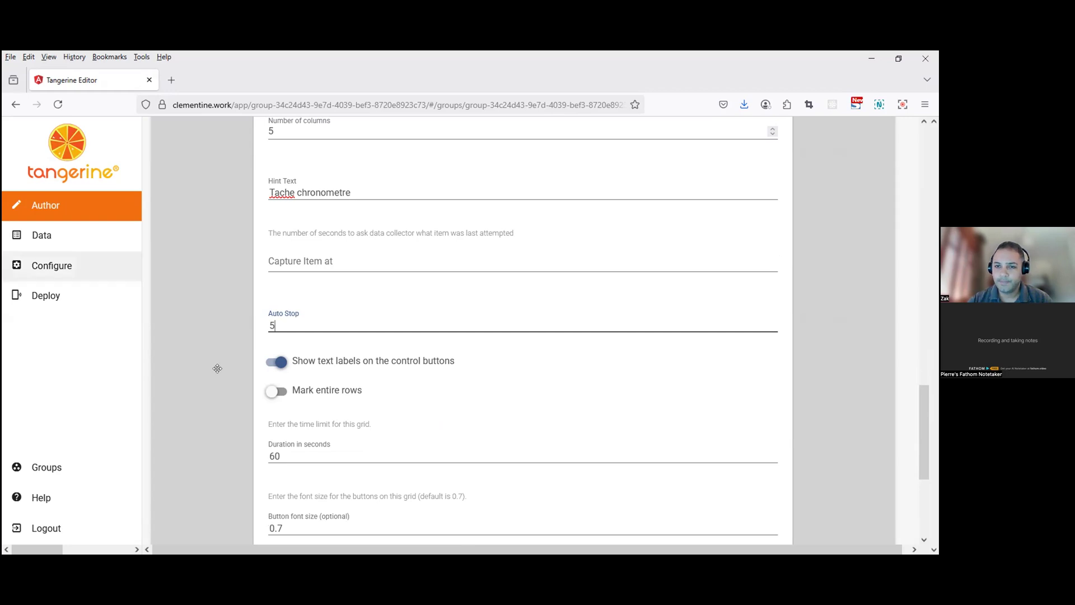
scroll(217, 368, "down", 1)
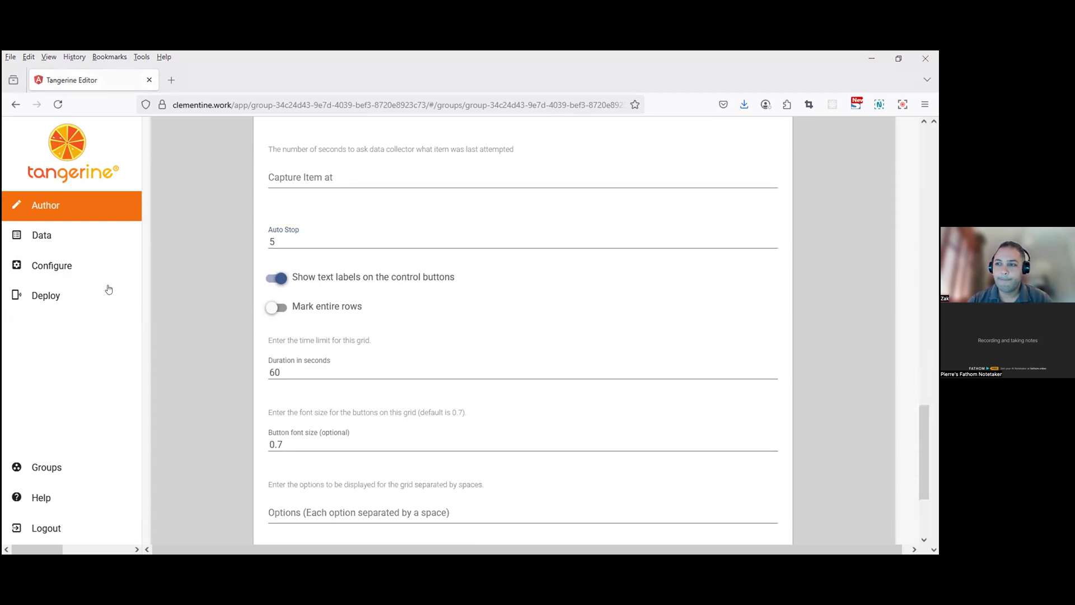
scroll(184, 336, "down", 3)
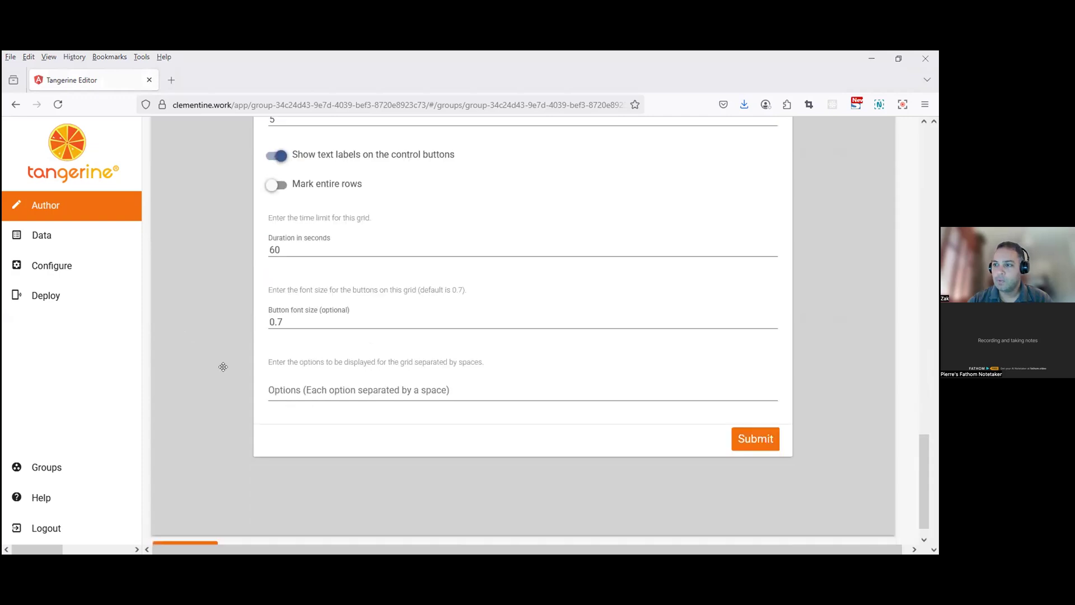
scroll(223, 366, "up", 1)
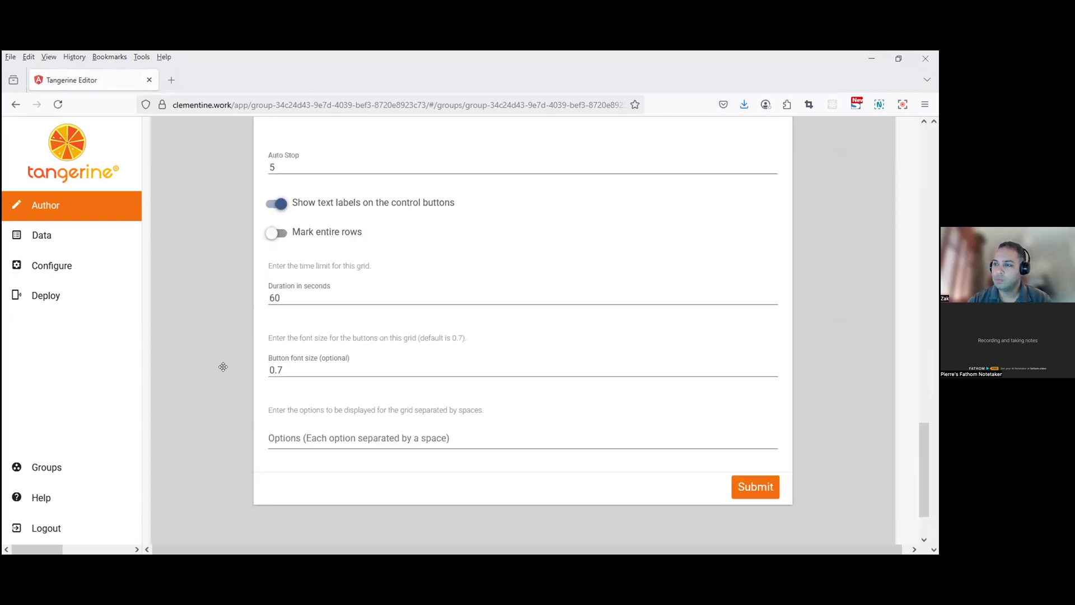
left_click(296, 436)
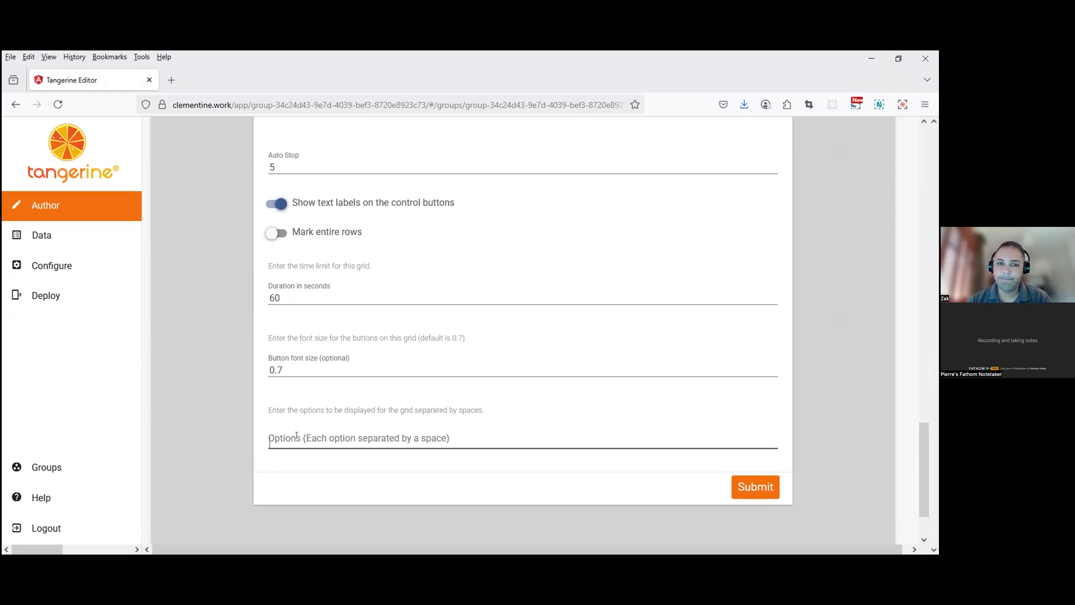
type("1")
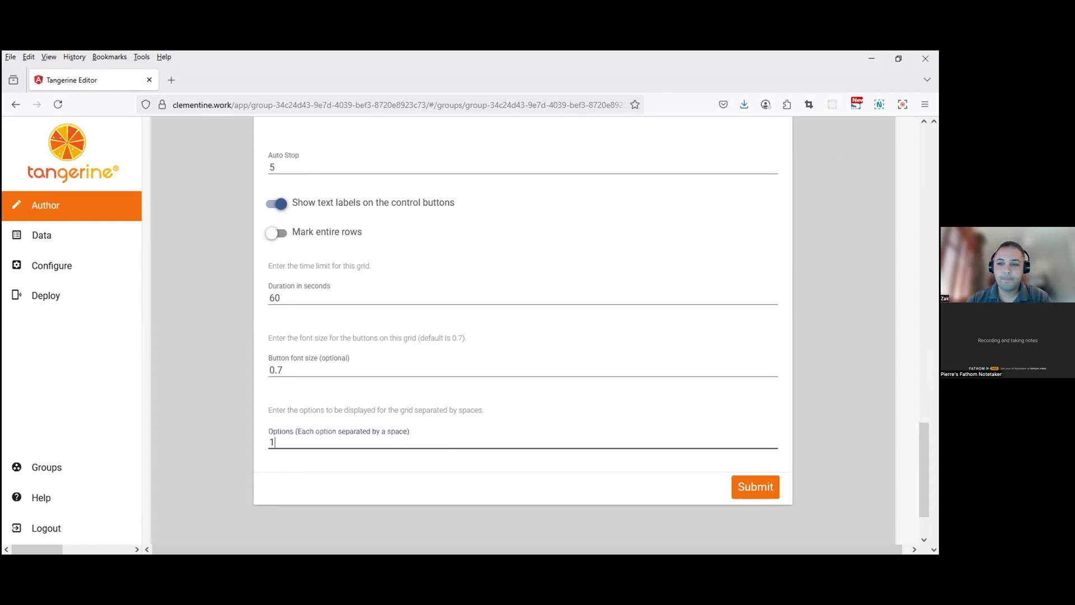
type(" 3")
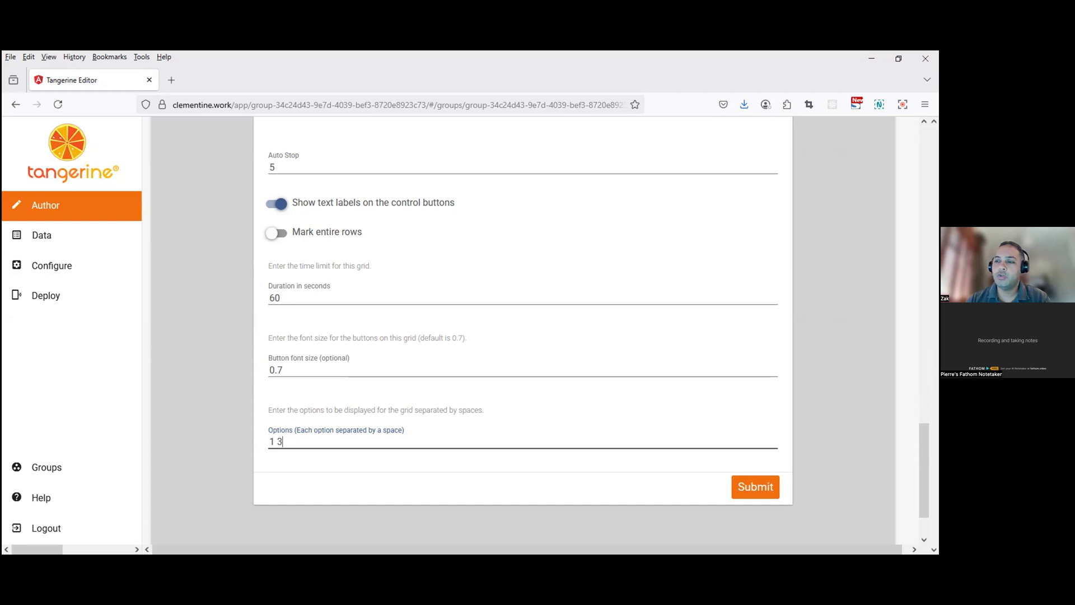
type("5 ")
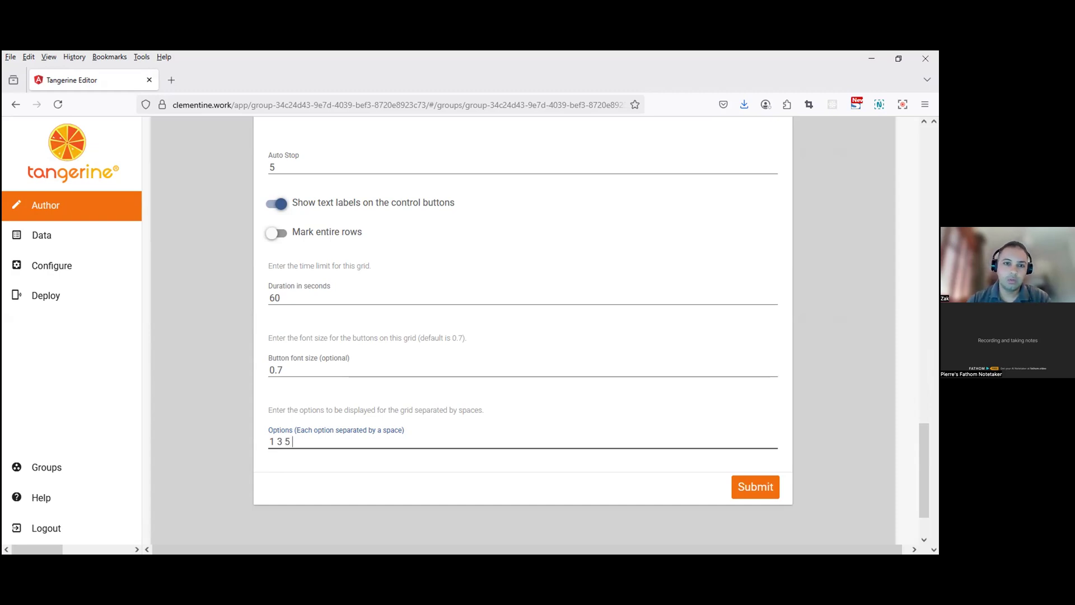
type("7")
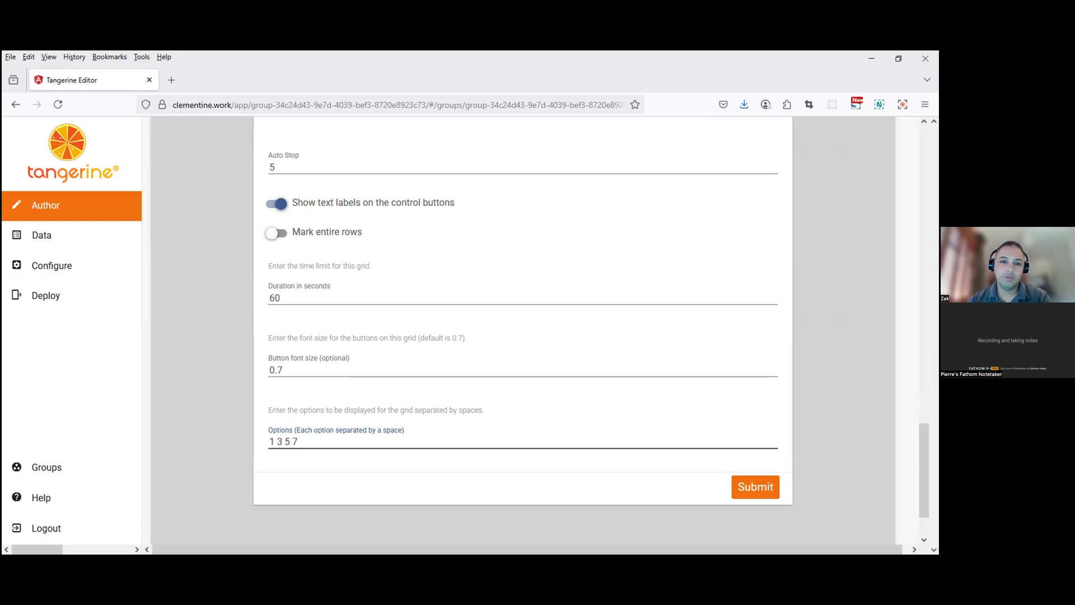
type(" 9 12")
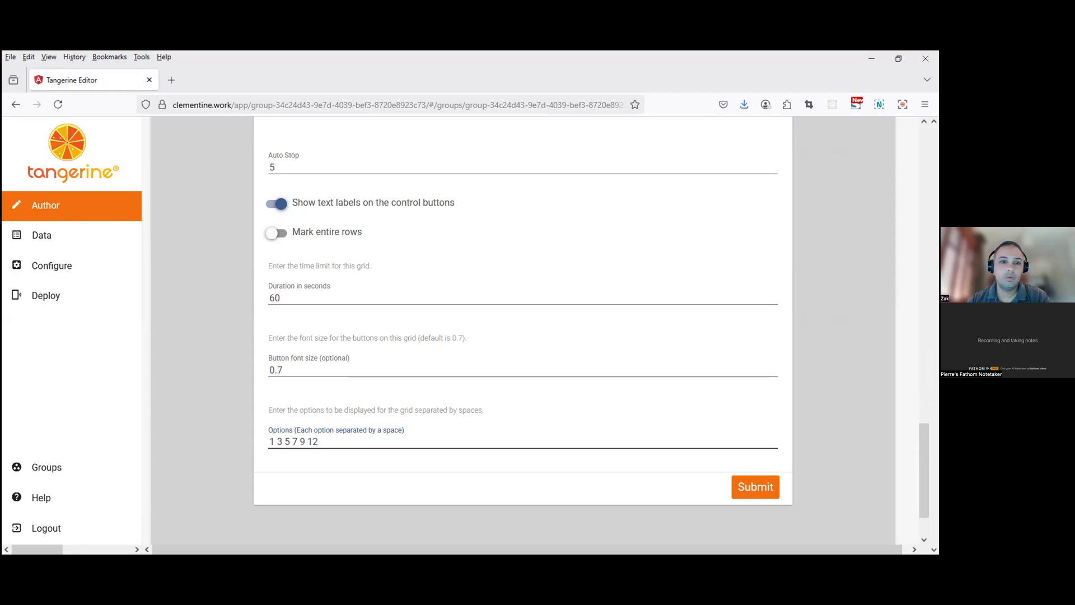
type("1")
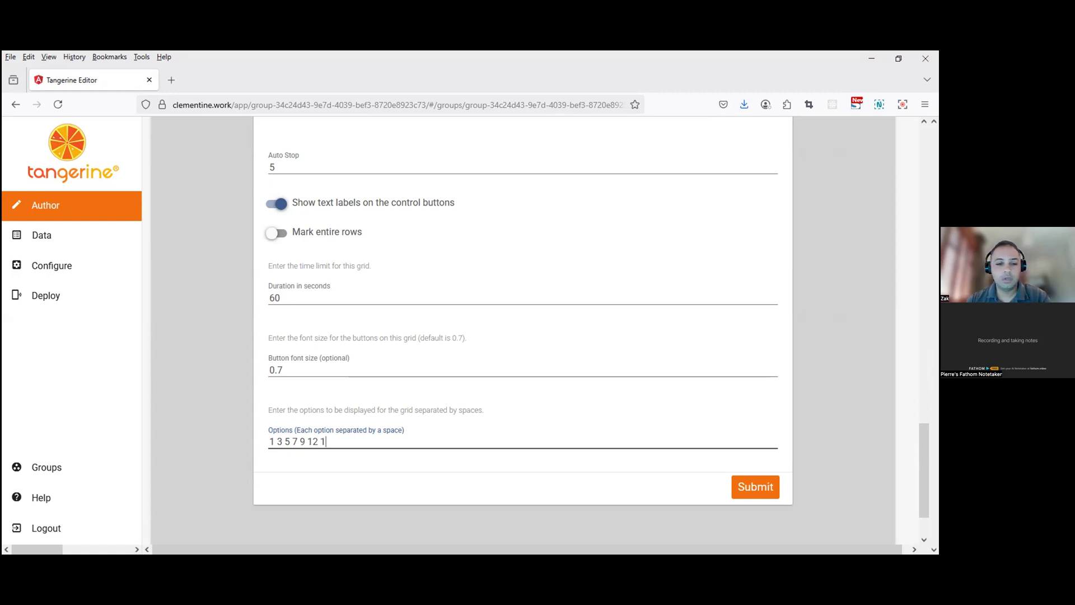
type("7 19 ")
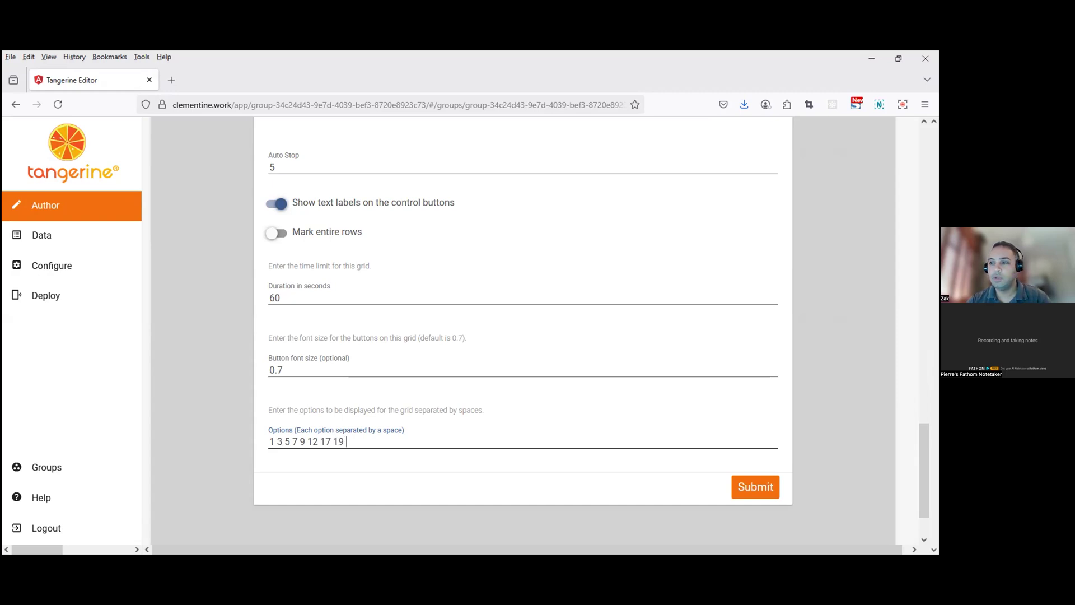
type("20")
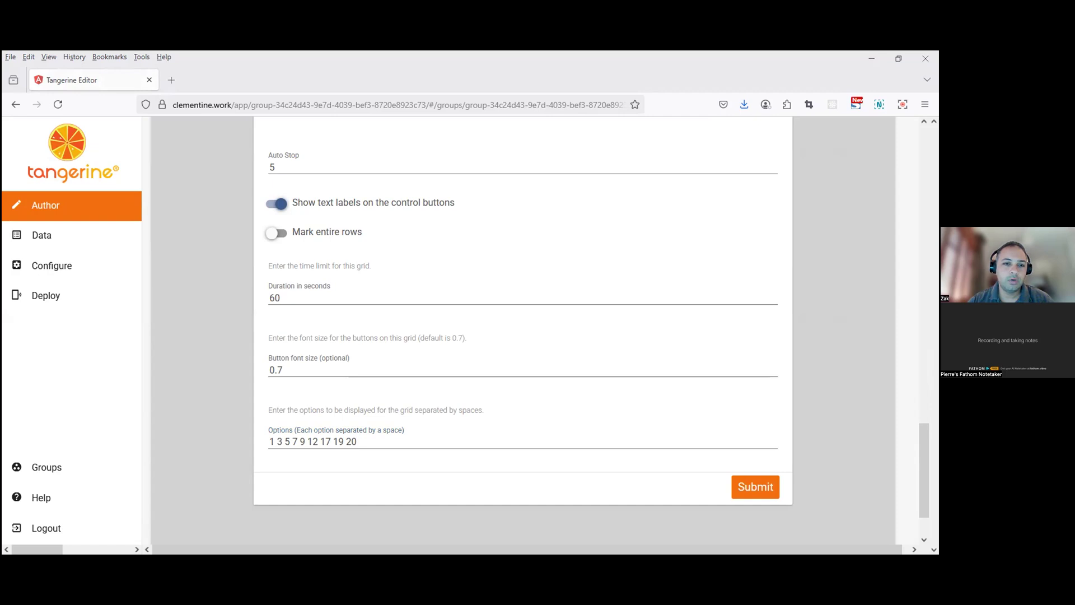
left_click(361, 441)
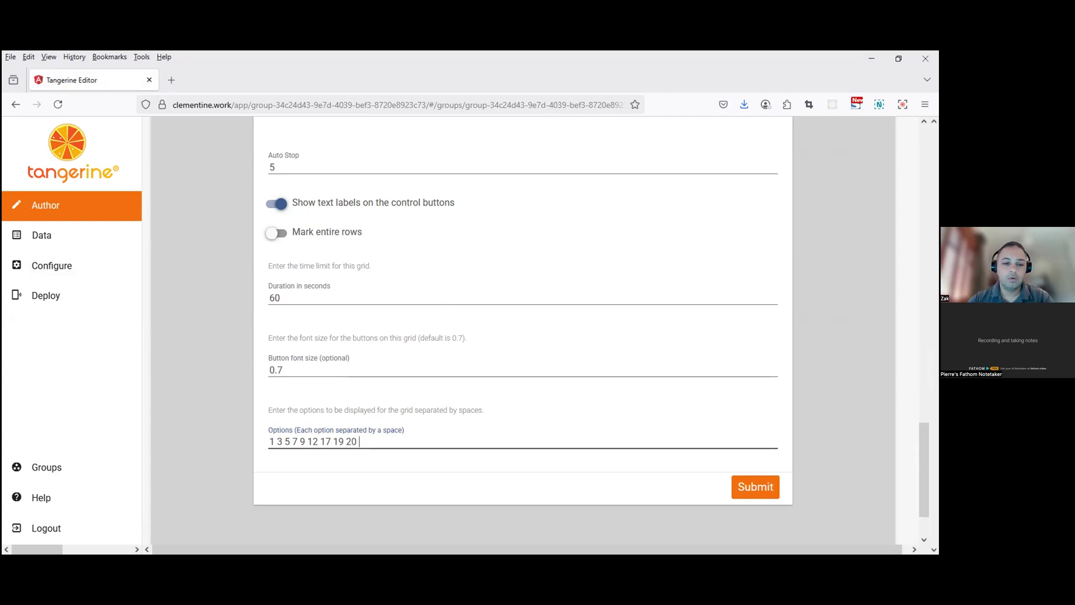
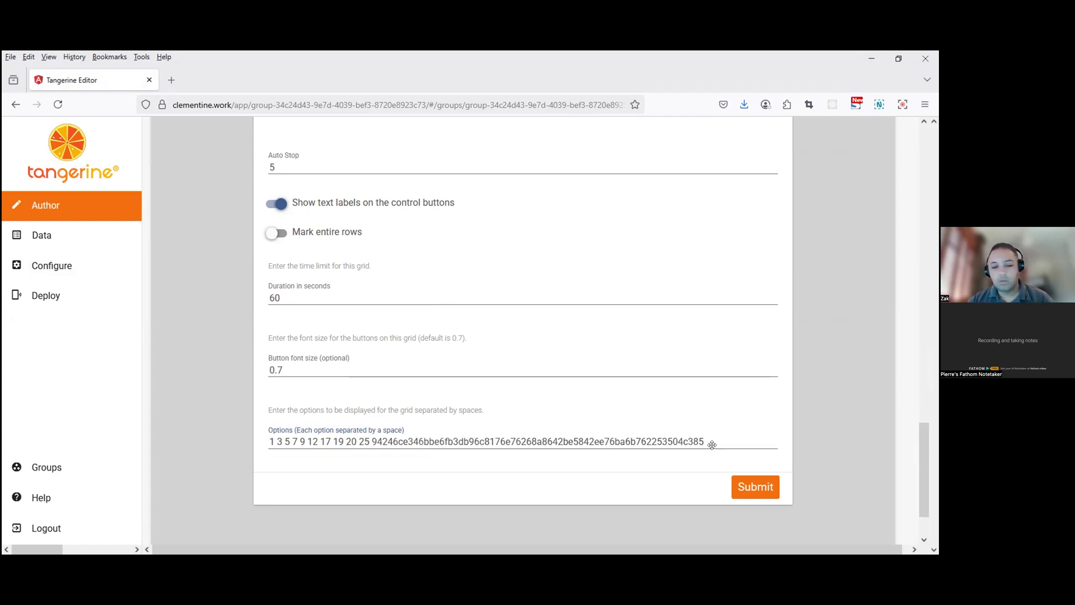
left_click_drag(704, 442, 371, 441)
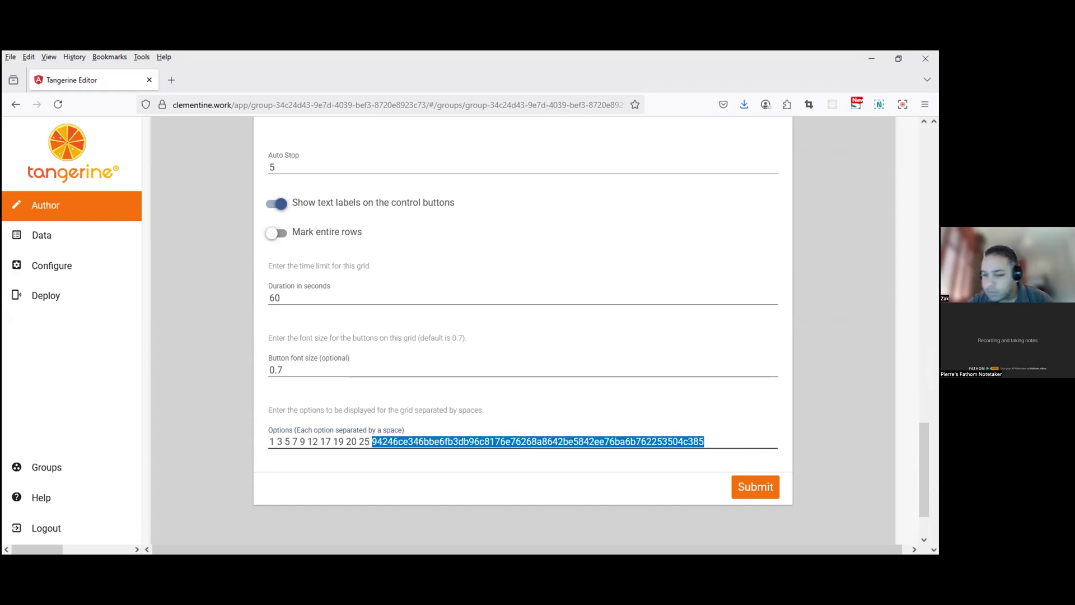
key("BackSpace")
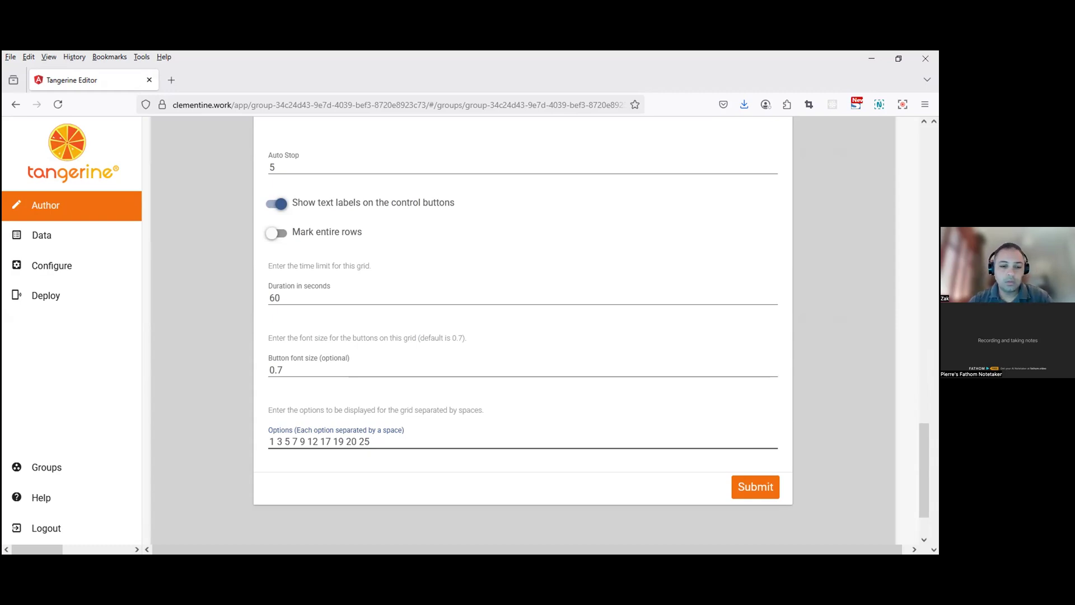
Append 28 to the timed grid's options and submit the item
type("28")
key("BackSpace")
key("BackSpace")
type("28")
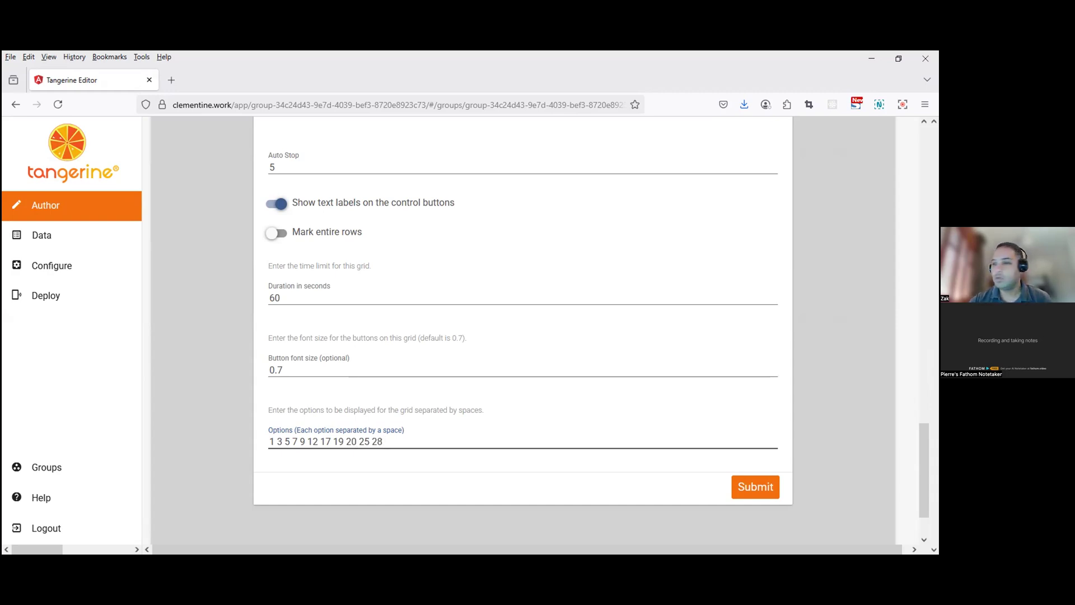
key("BackSpace")
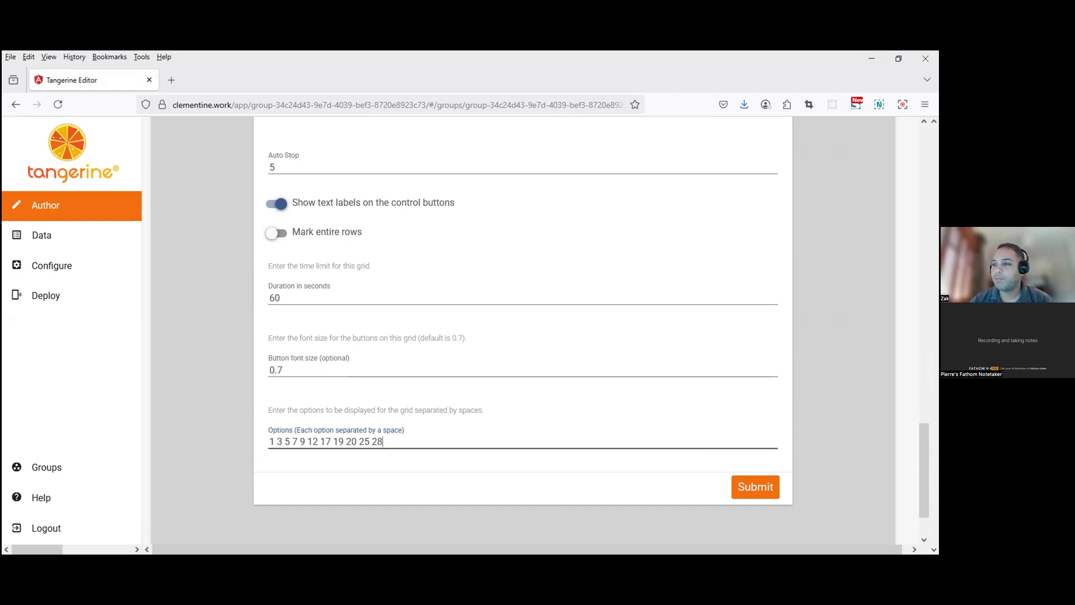
left_click(749, 488)
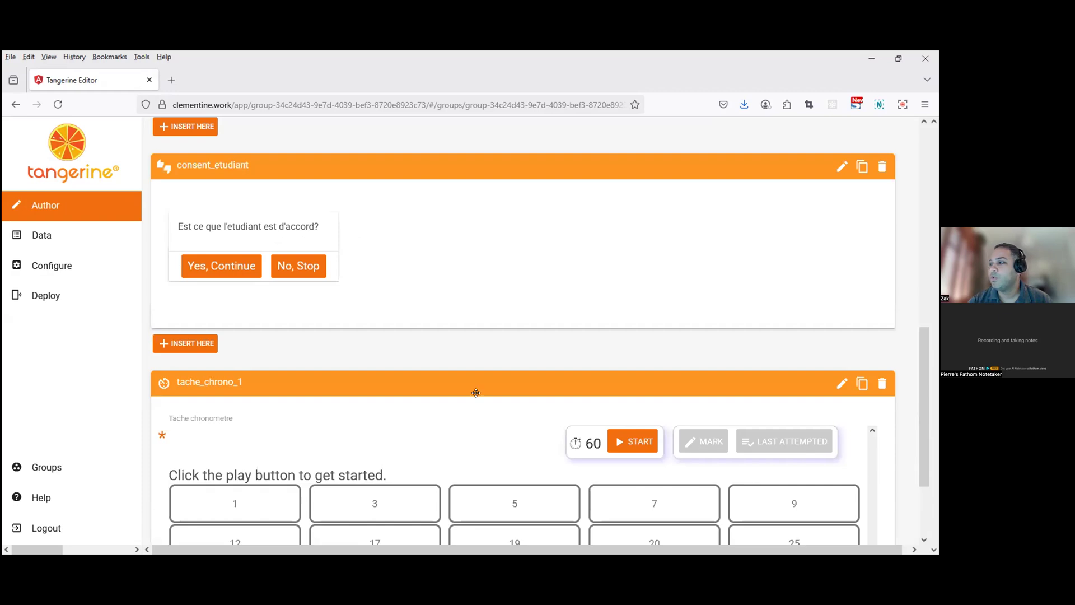
Reopen tache_chrono_1 for editing, remove the option 28 and submit the change
scroll(476, 393, "down", 2)
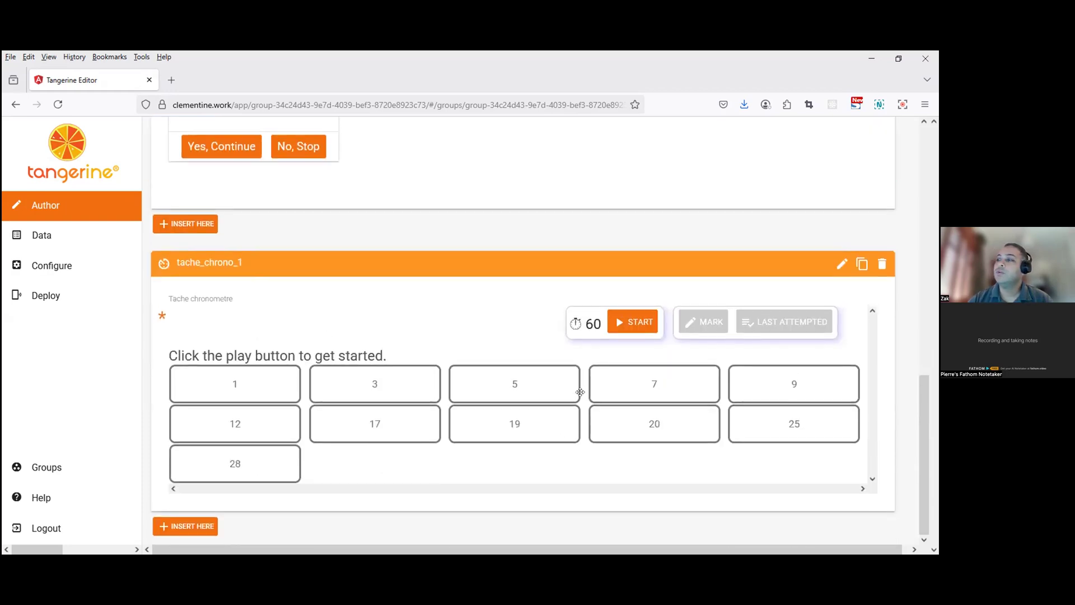
left_click(839, 263)
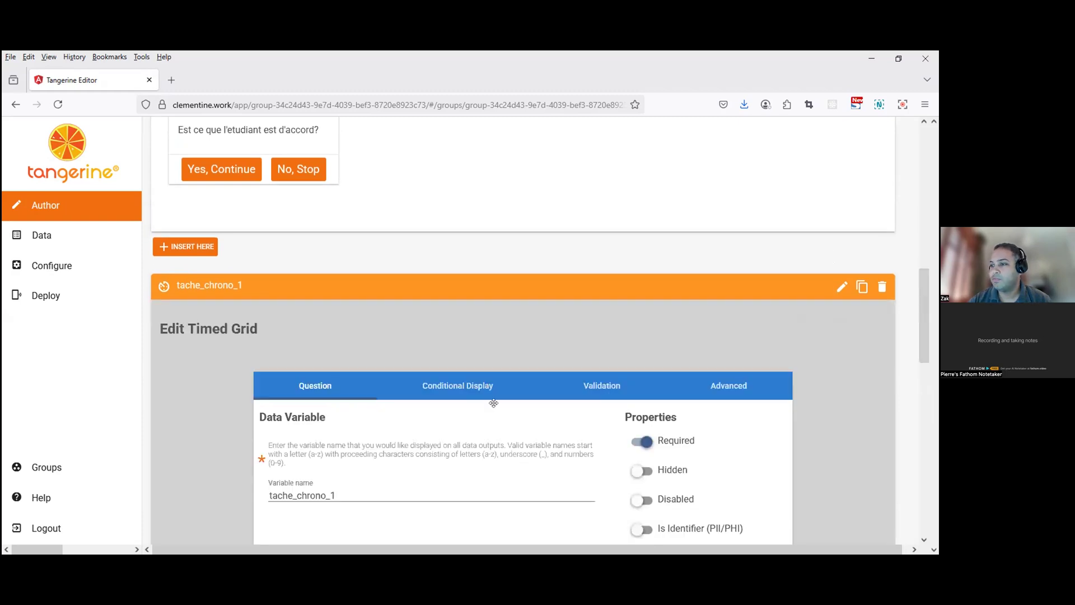
scroll(493, 403, "down", 5)
scroll(389, 448, "down", 3)
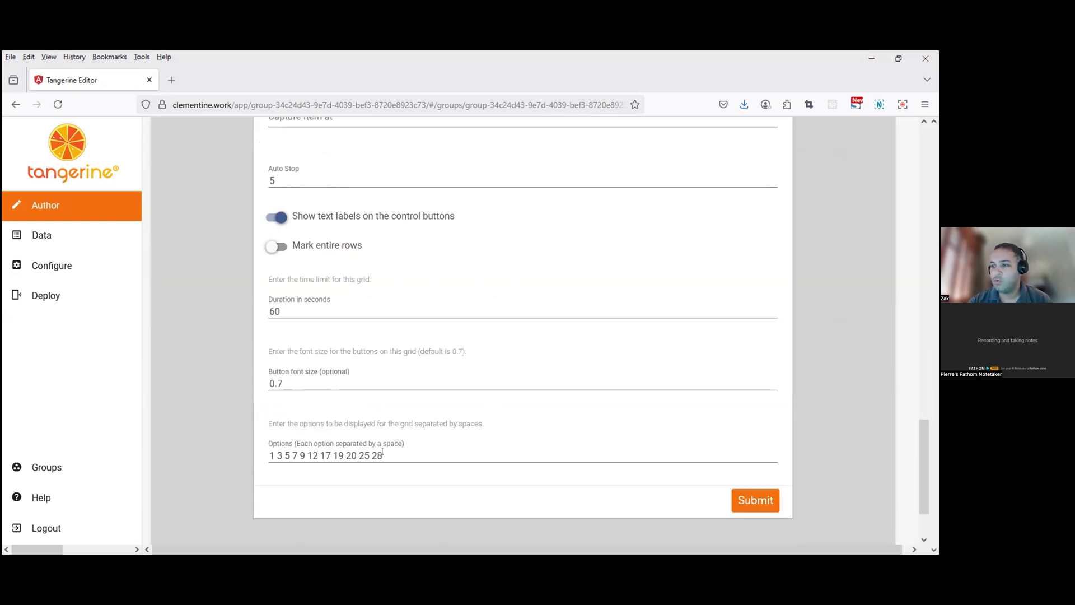
left_click(388, 455)
key("BackSpace")
key("BackSpace")
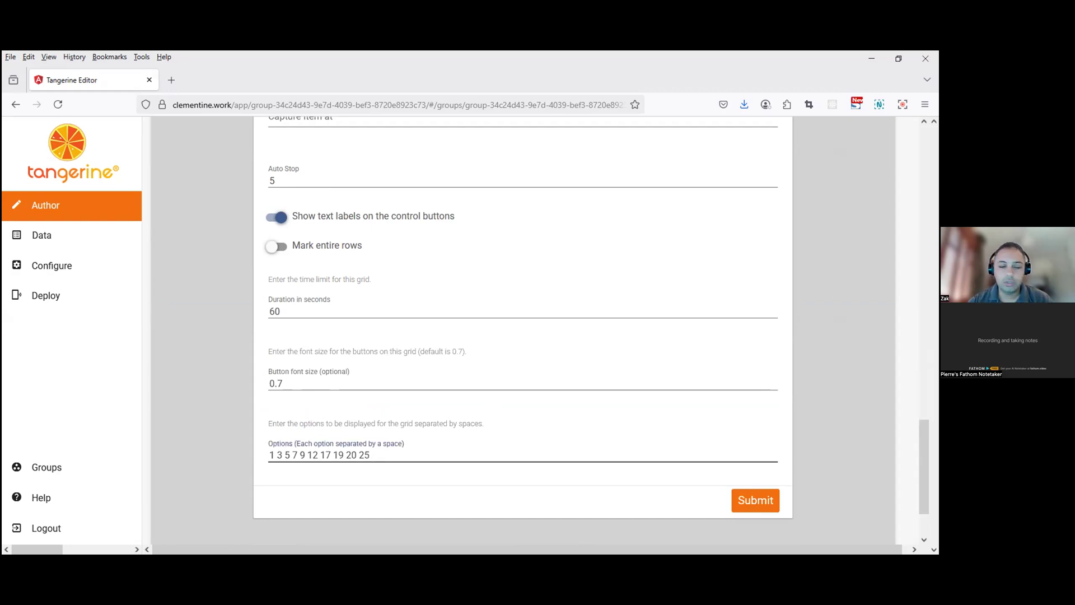
left_click(732, 498)
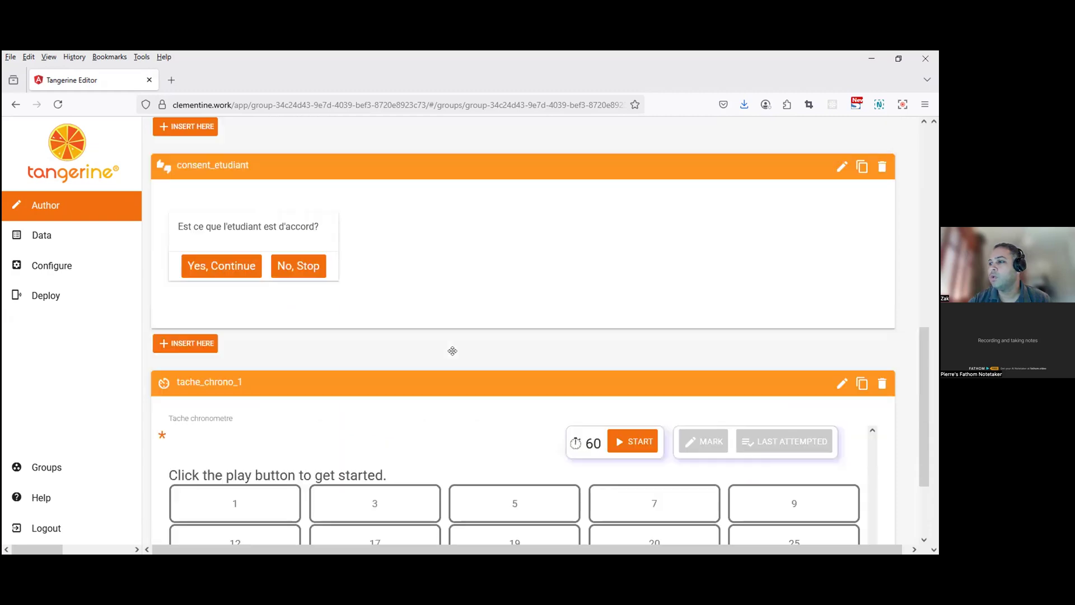
Remove the trailing spaces after 25 in the options of tache_chrono_1 and submit the change
scroll(387, 458, "down", 2)
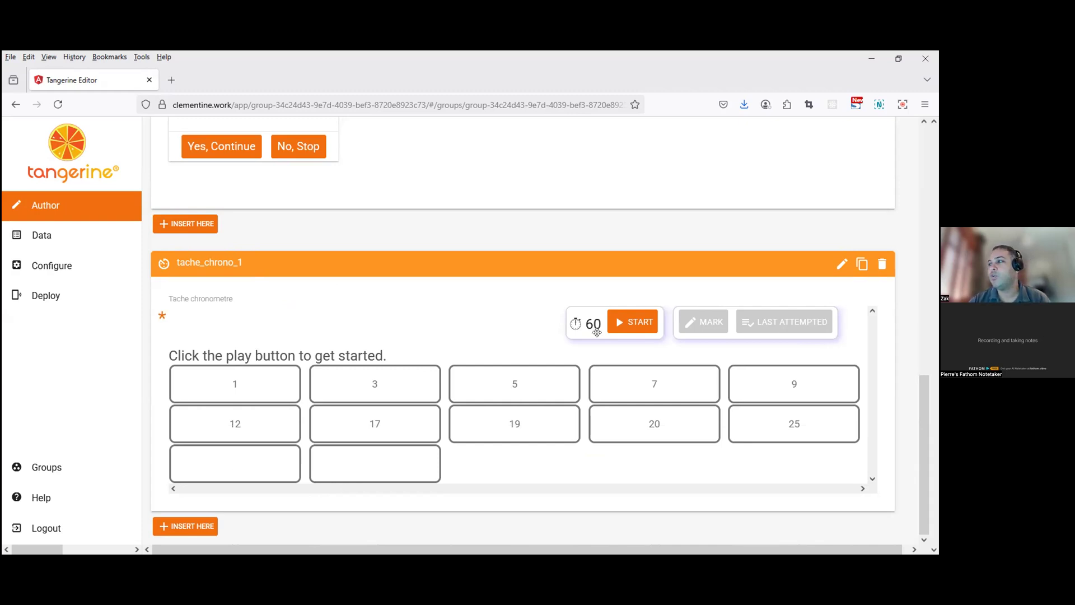
left_click(838, 264)
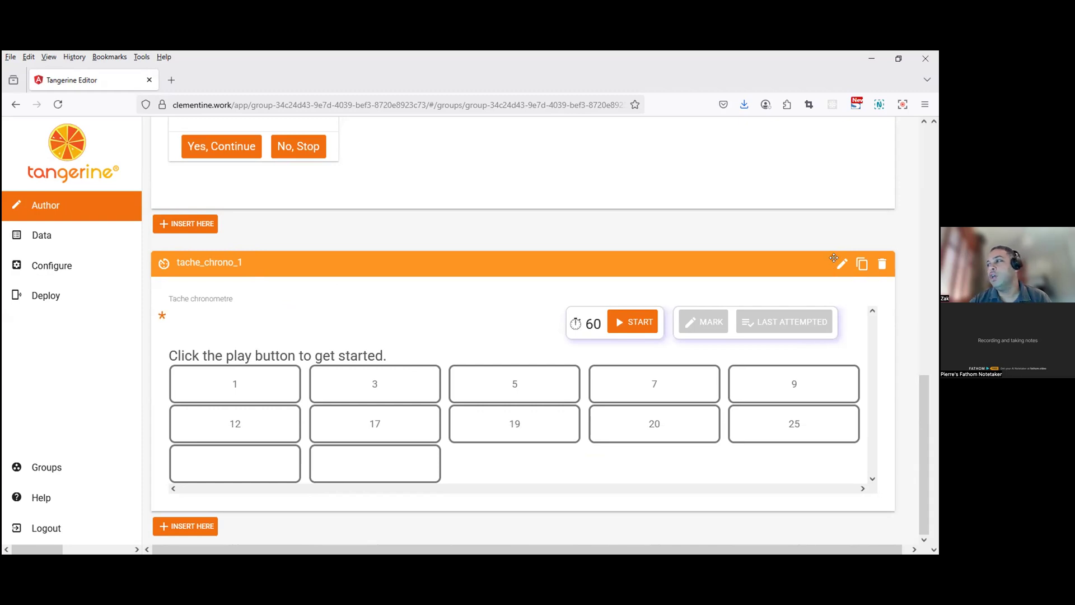
scroll(384, 413, "down", 9)
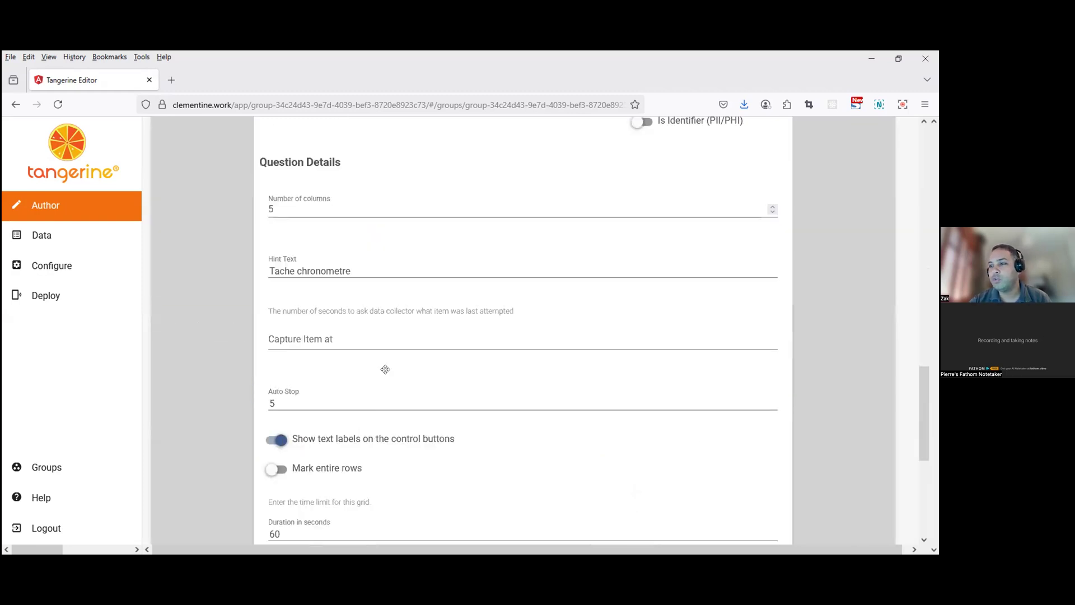
scroll(384, 367, "down", 4)
left_click(381, 459)
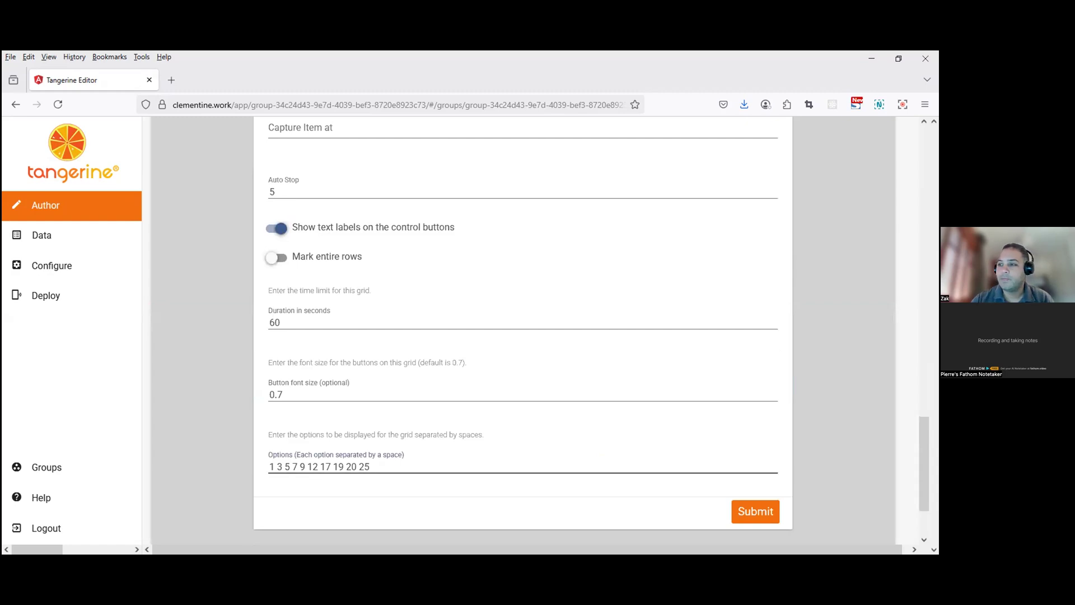
left_click(764, 516)
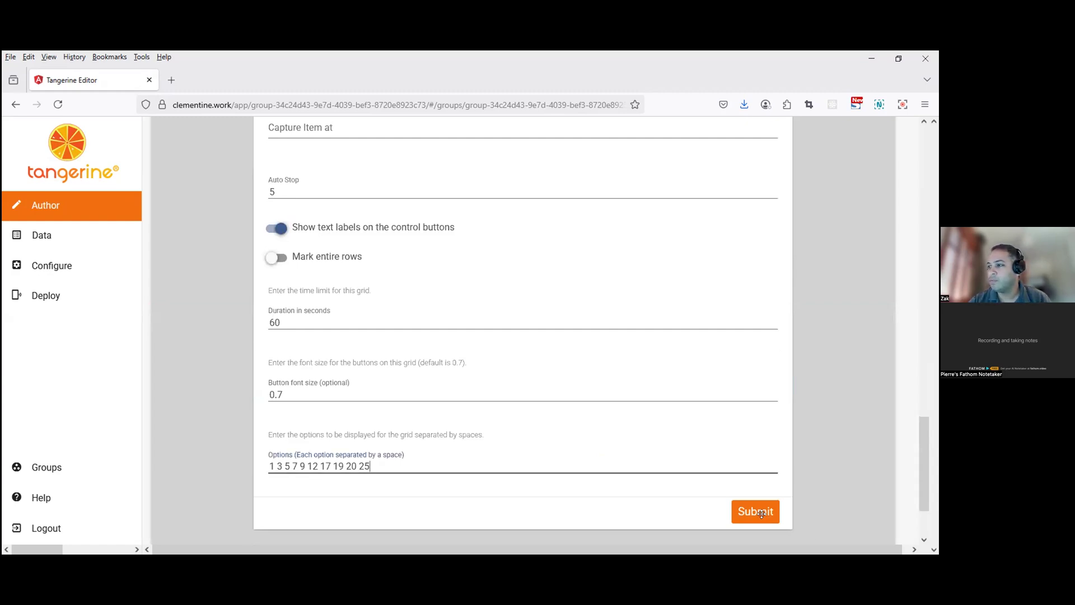
Test tache_chrono_1 by starting its timer, marking 1, 3, 5, 7 and 9 incorrect, and resetting the grid
scroll(634, 374, "down", 2)
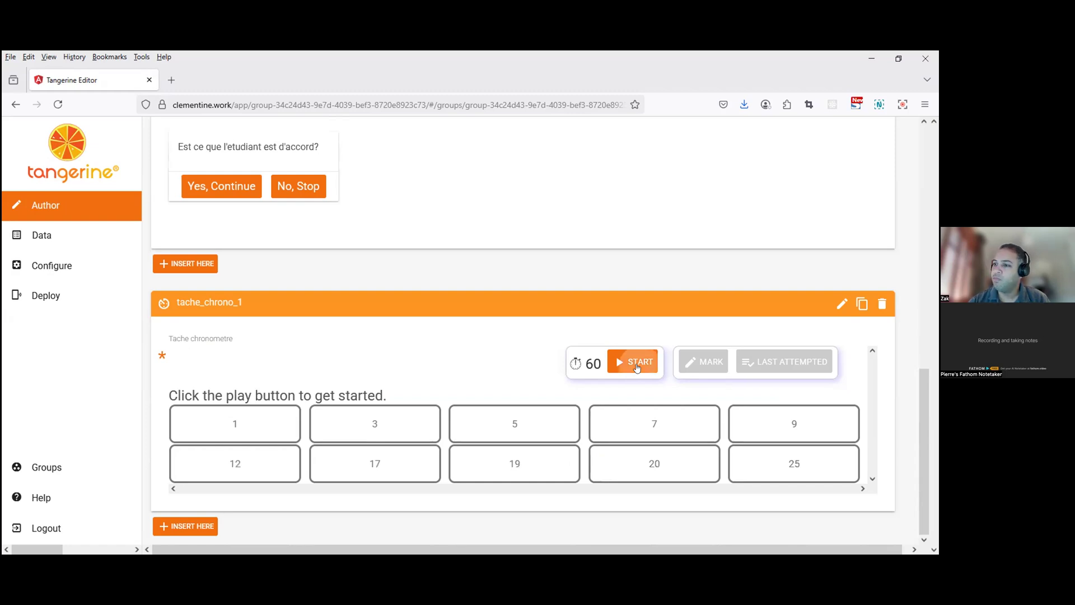
left_click(637, 365)
left_click(235, 430)
left_click(374, 425)
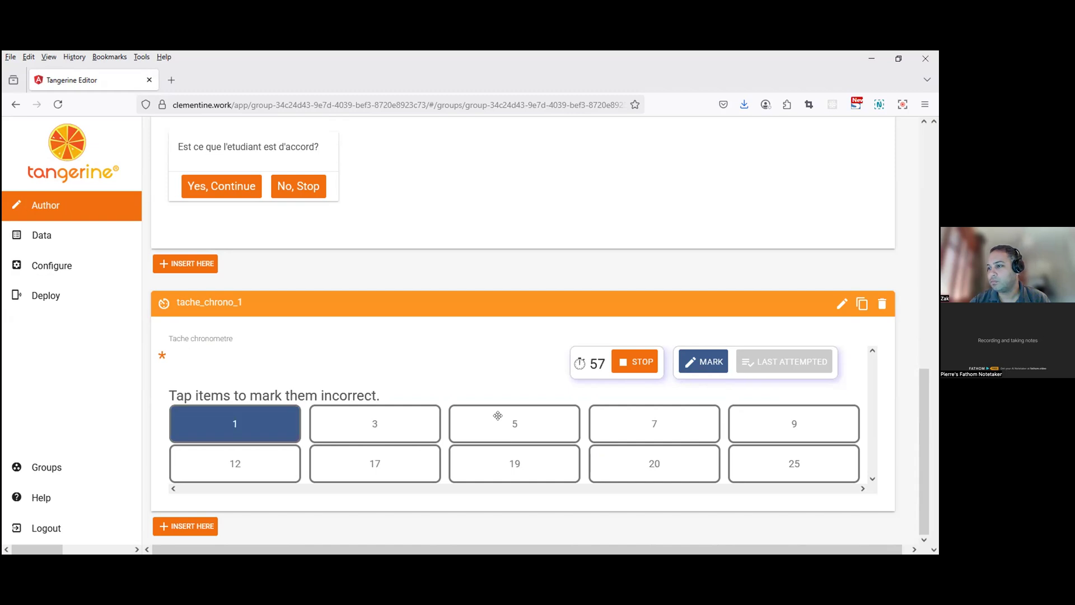
left_click(499, 415)
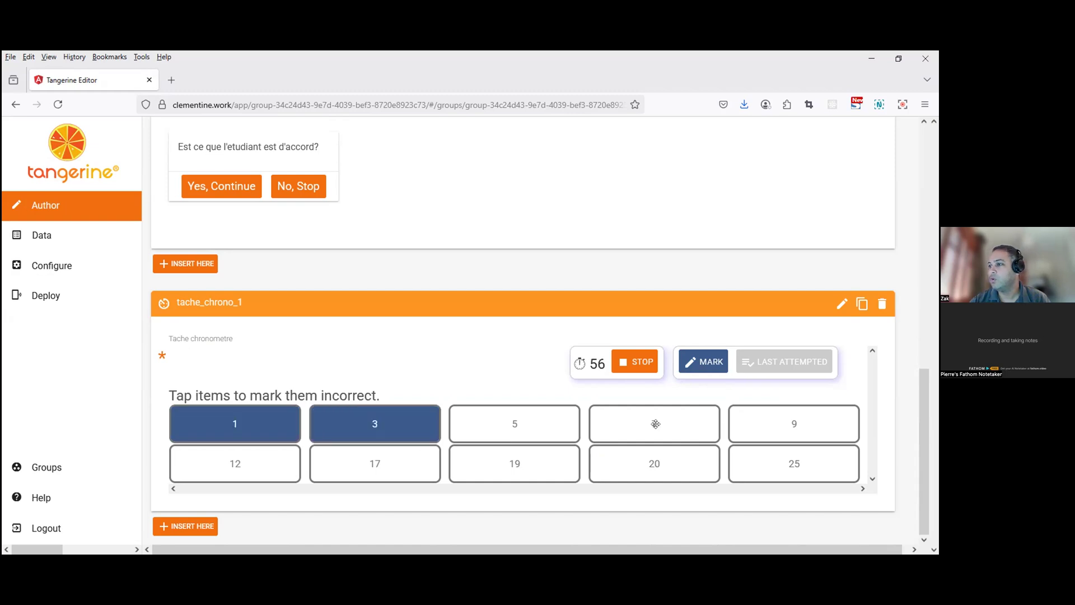
left_click(694, 422)
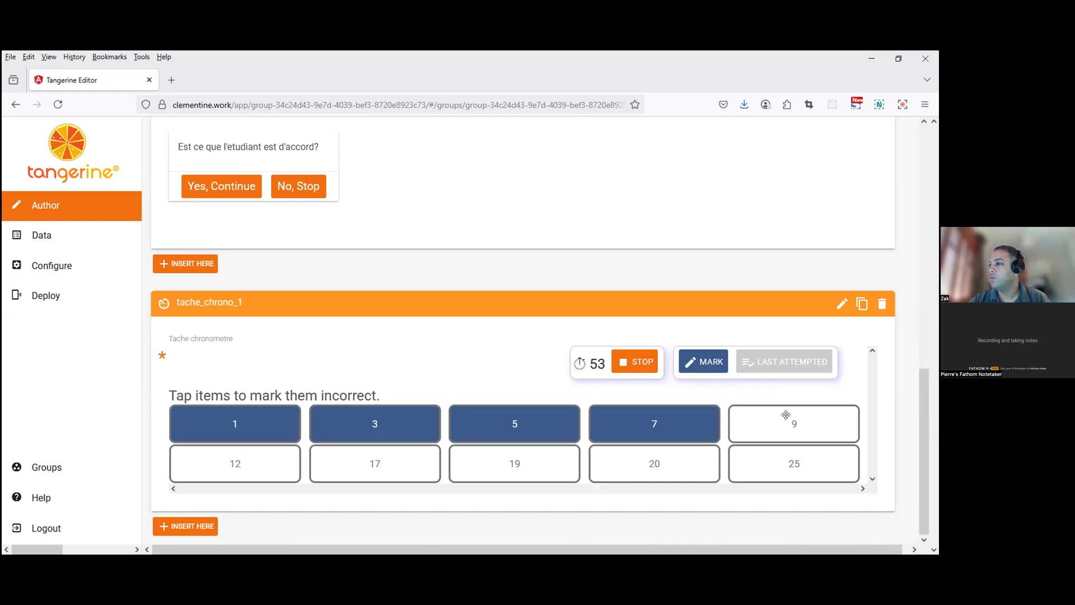
left_click(785, 414)
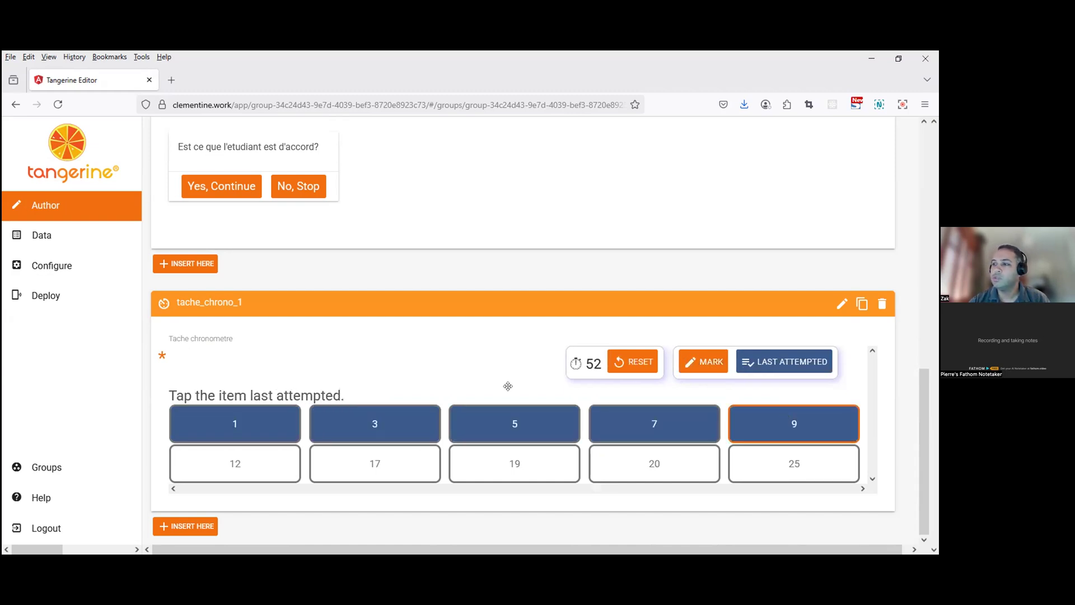
left_click(815, 423)
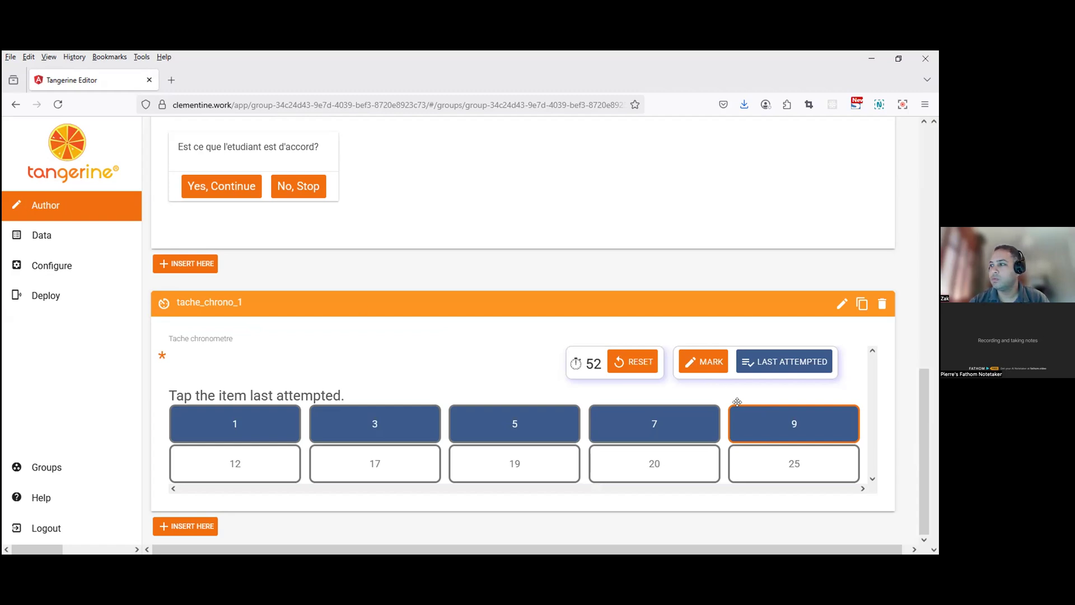
left_click(642, 374)
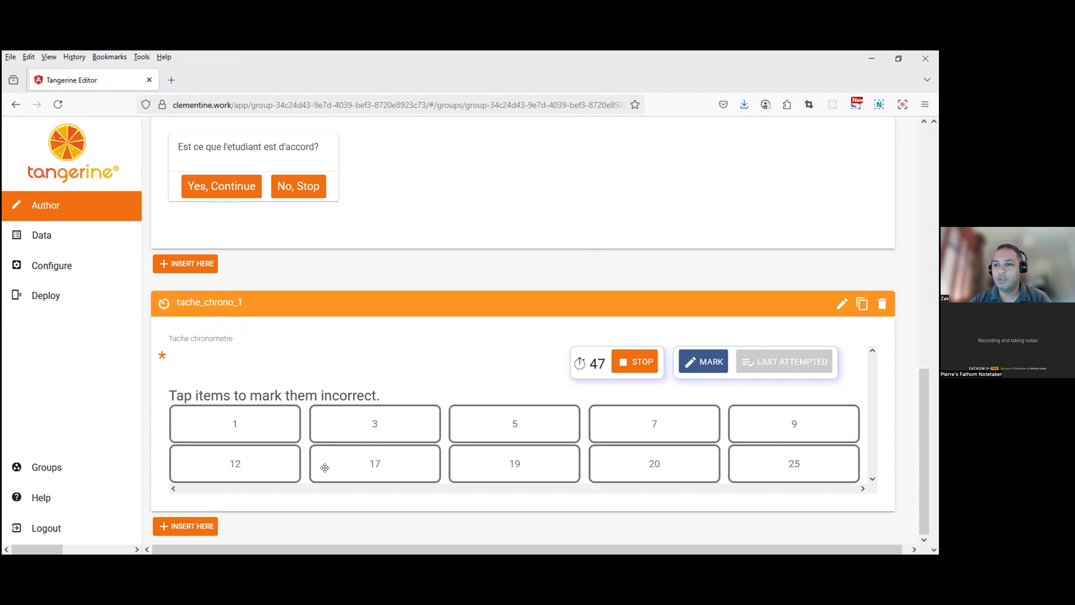
Insert an untimed grid after tache_chrono_1 with the variable name tache_no_chrono
left_click(175, 526)
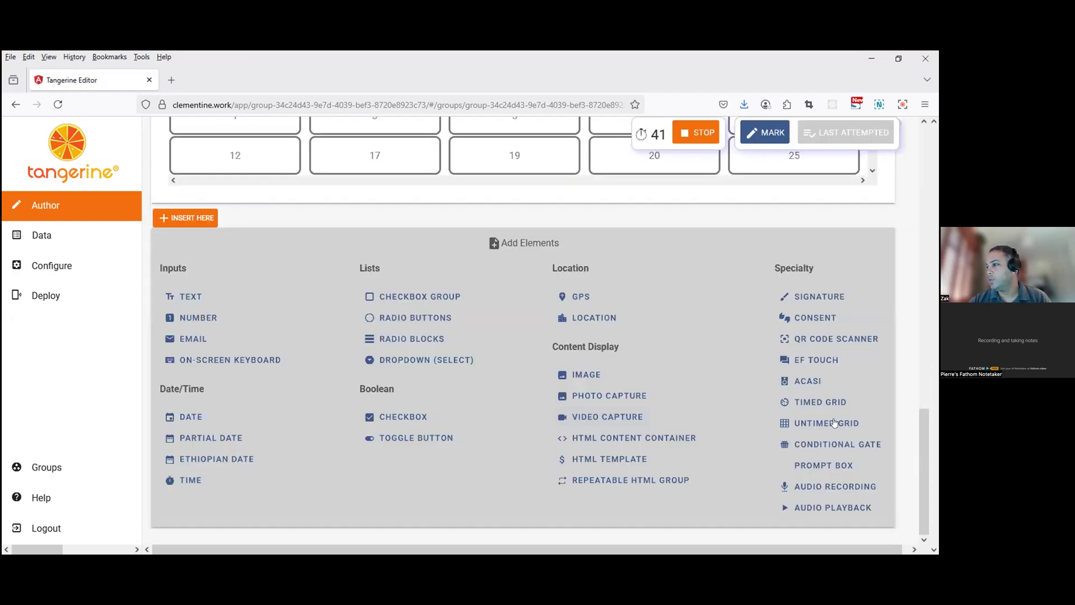
left_click(829, 424)
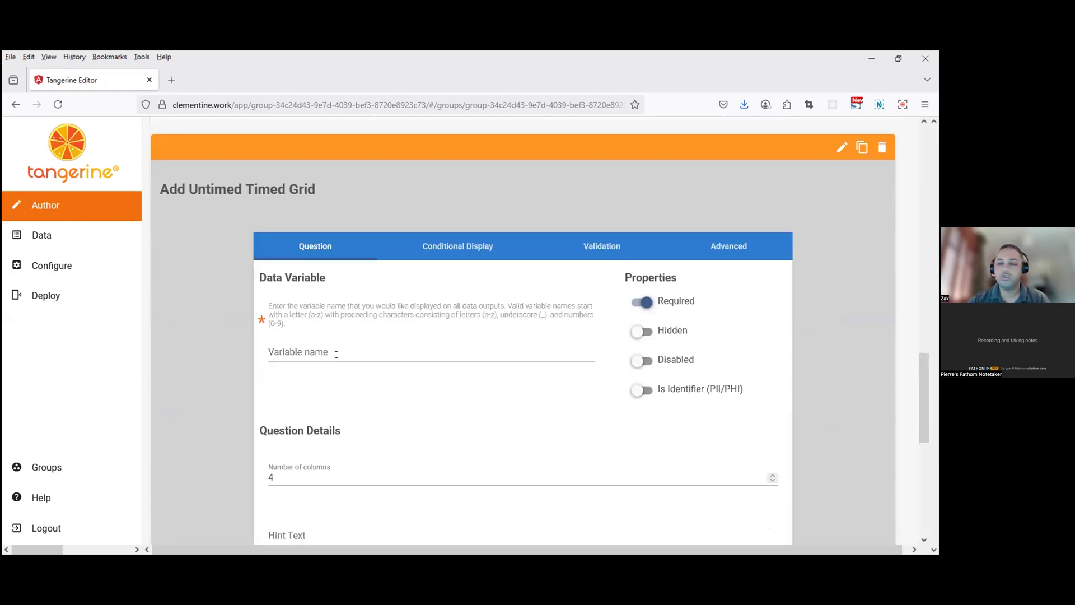
left_click(272, 356)
type("r")
key("BackSpace")
type("t")
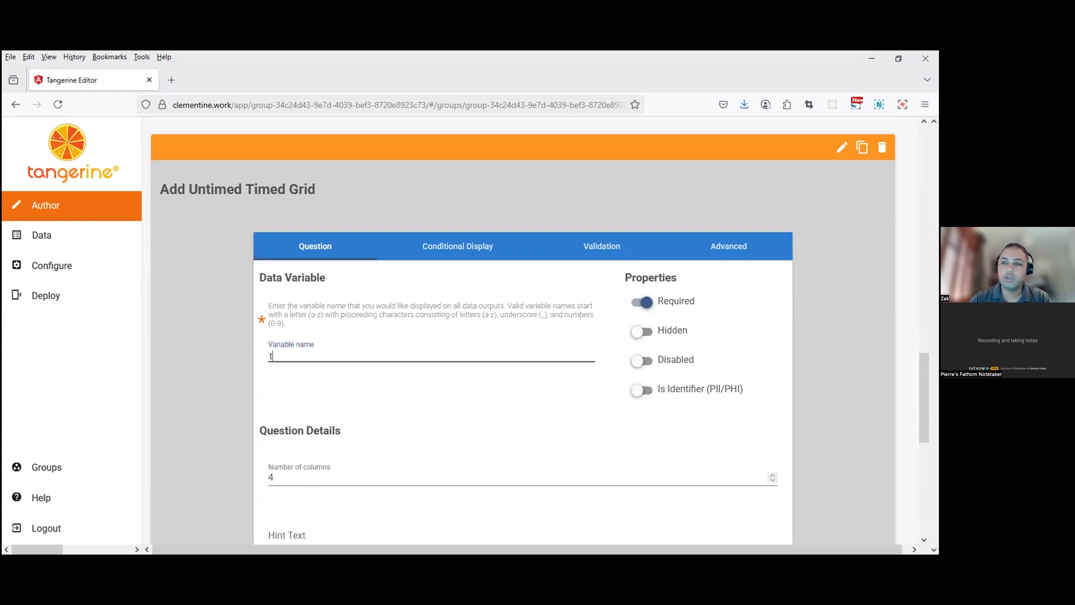
type("ache_no_chnono")
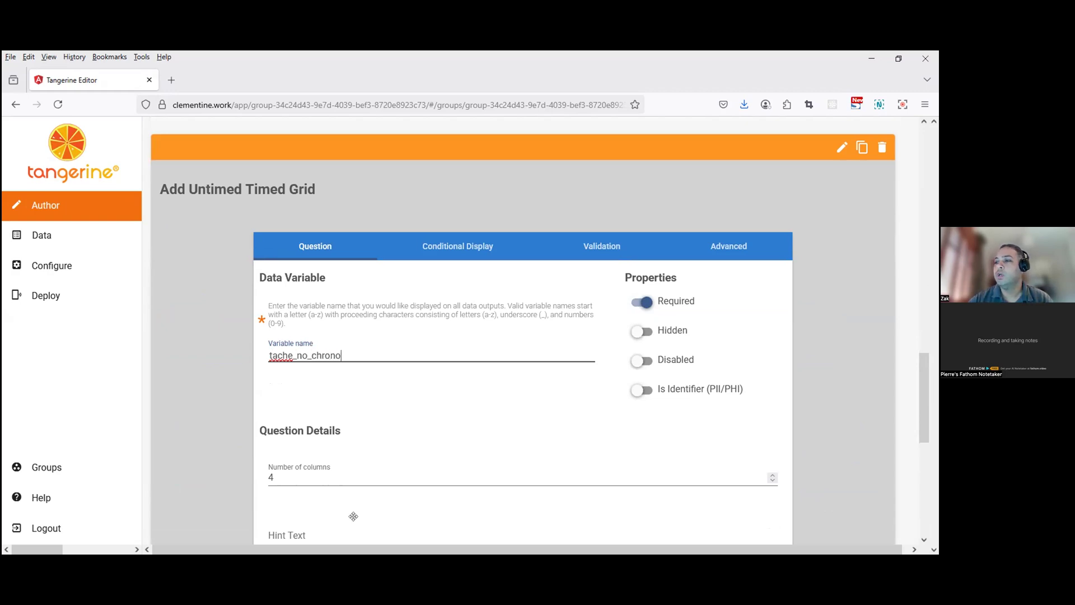
Set the untimed grid's number of columns to 2 and dismiss the last-item alert
scroll(277, 378, "down", 2)
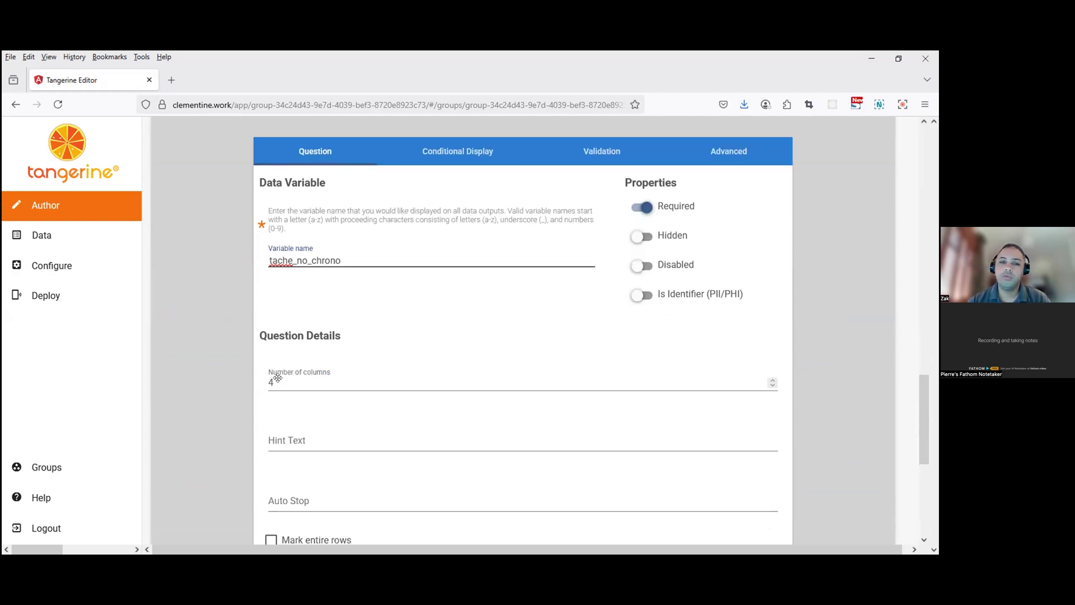
left_click(277, 379)
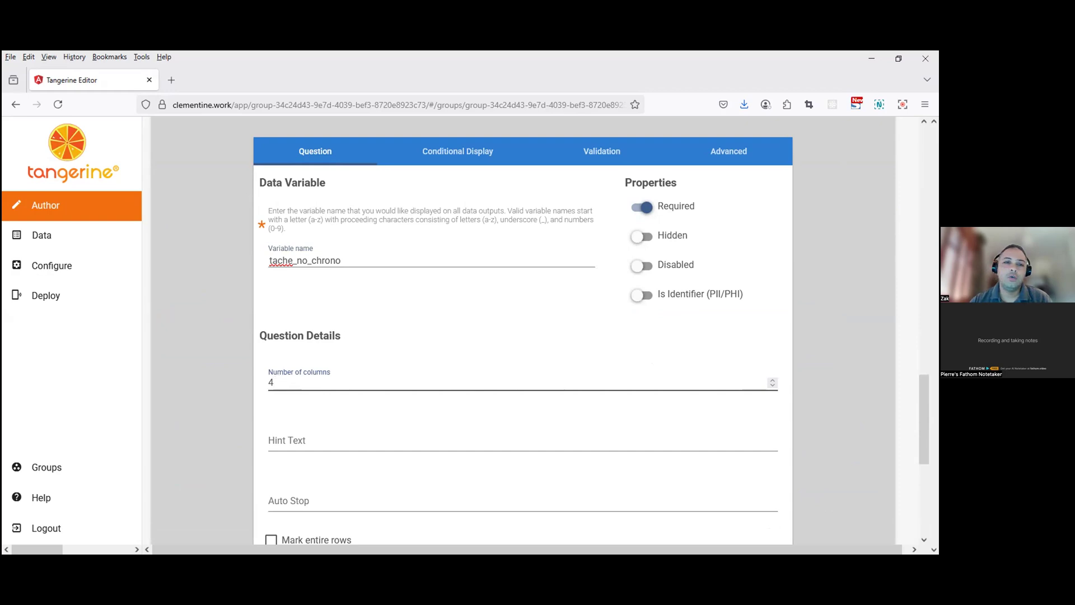
key("BackSpace")
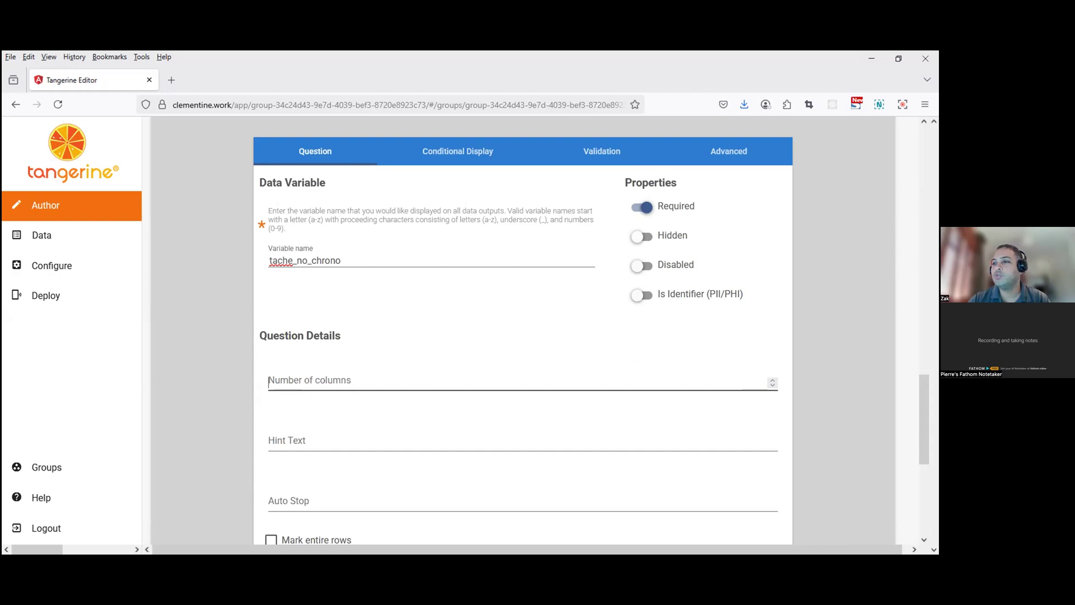
type("1")
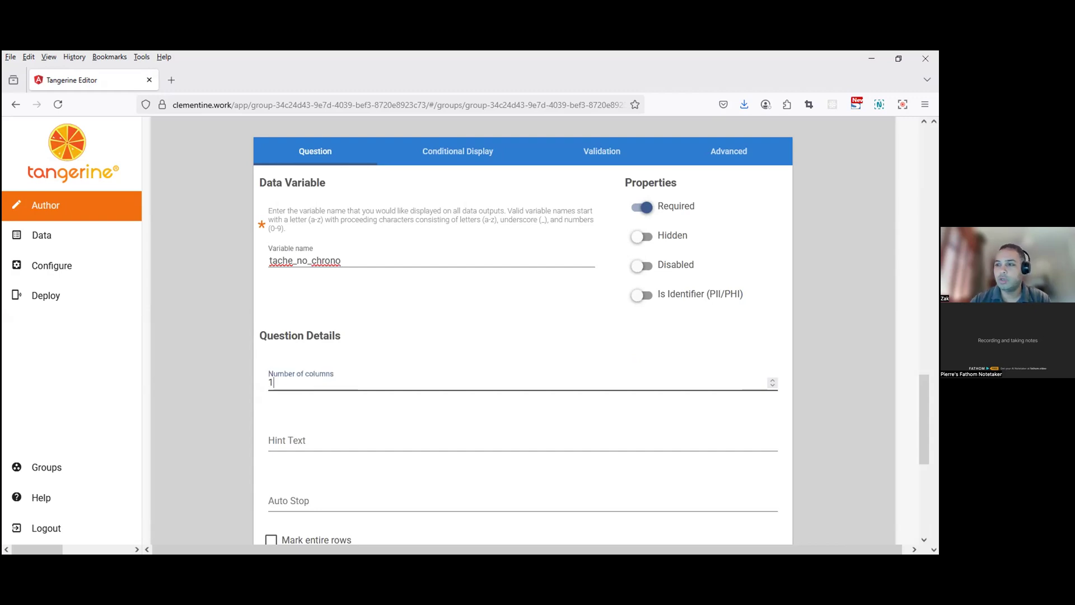
key("BackSpace")
type("2")
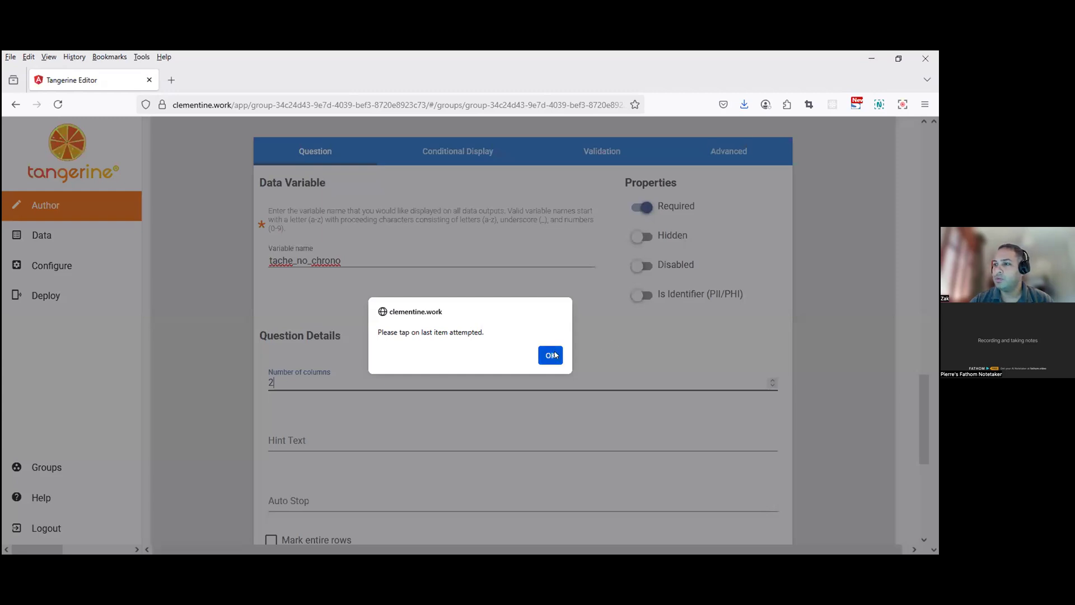
left_click(552, 355)
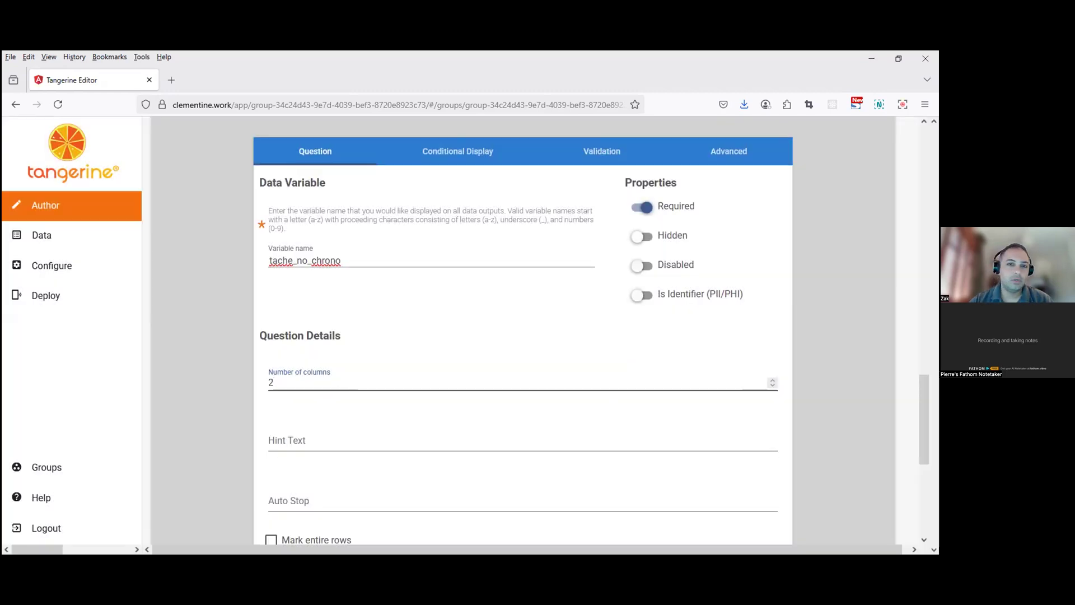
scroll(314, 406, "down", 5)
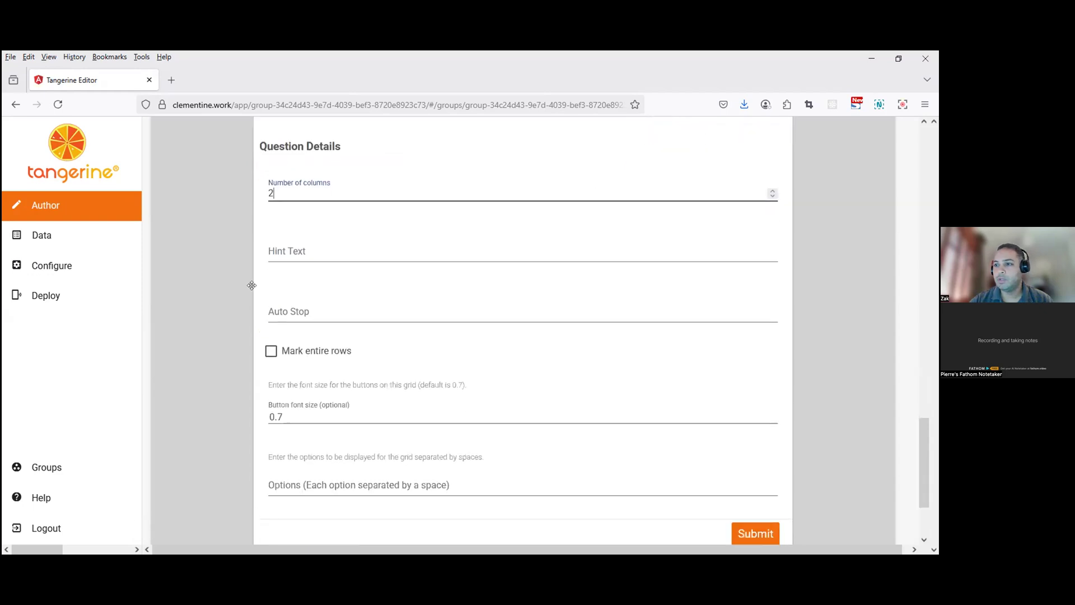
scroll(259, 312, "down", 2)
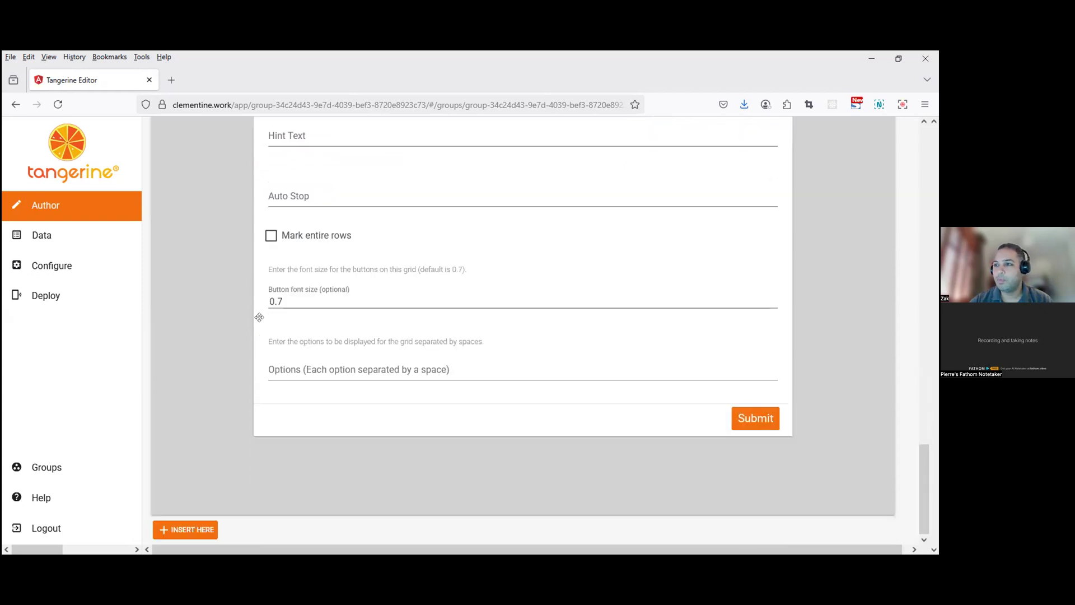
left_click(271, 361)
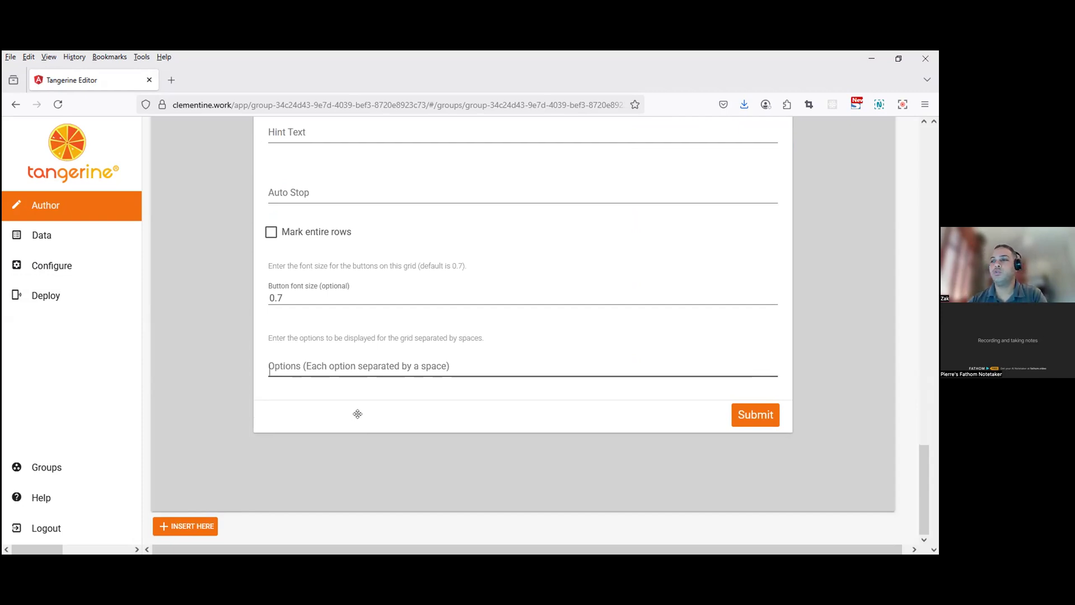
scroll(357, 414, "up", 5)
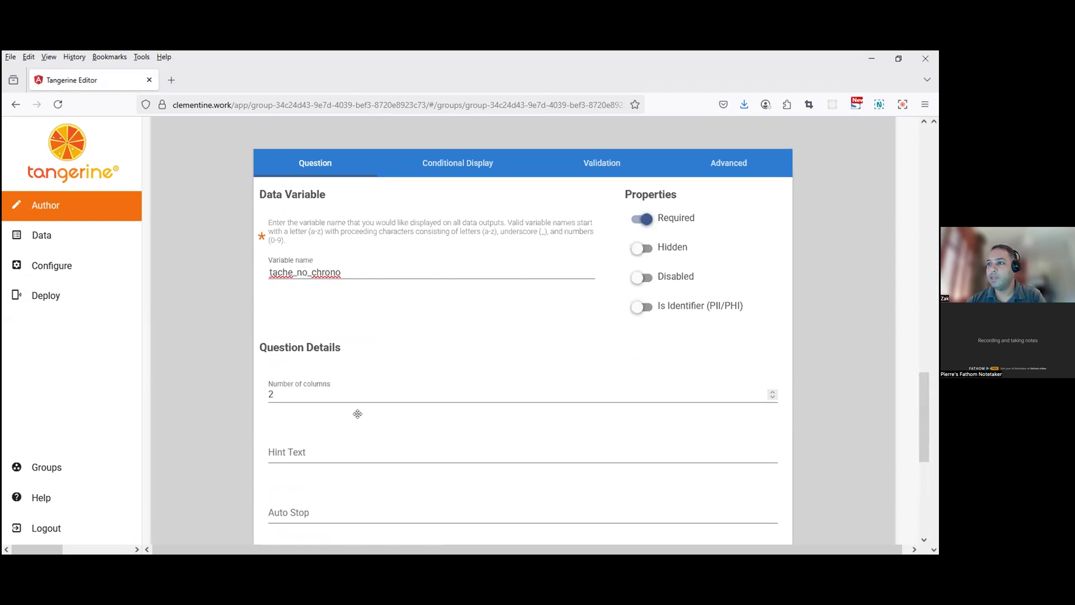
scroll(358, 414, "down", 5)
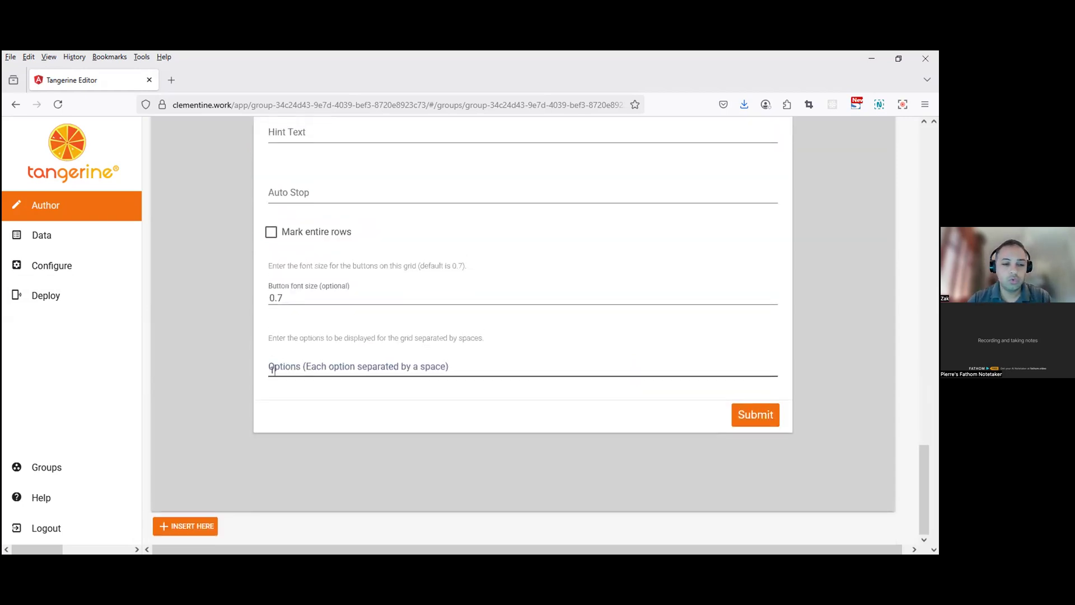
type("12 ")
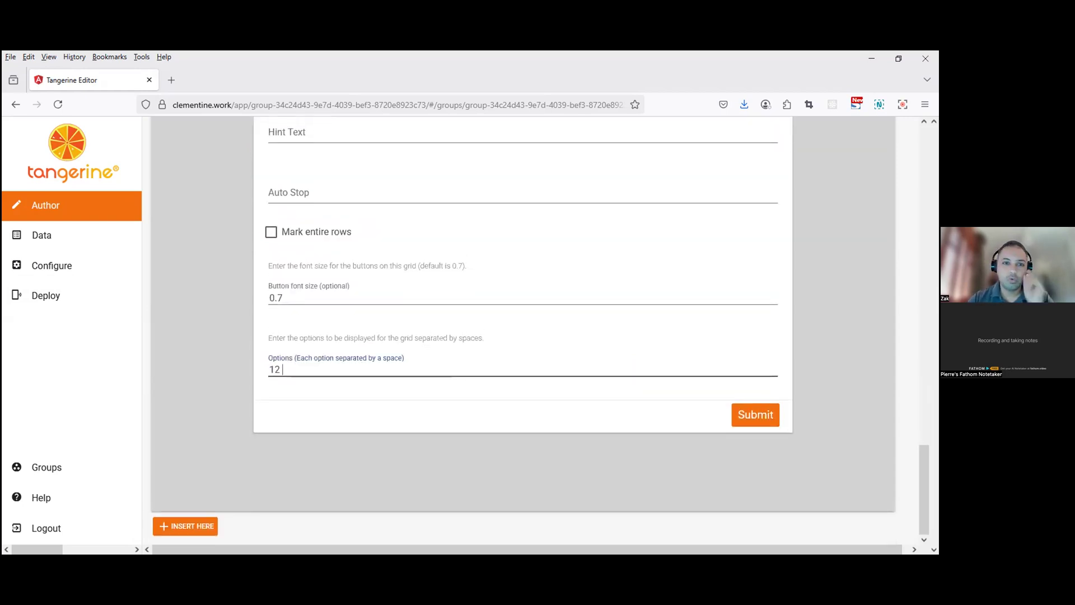
type("19")
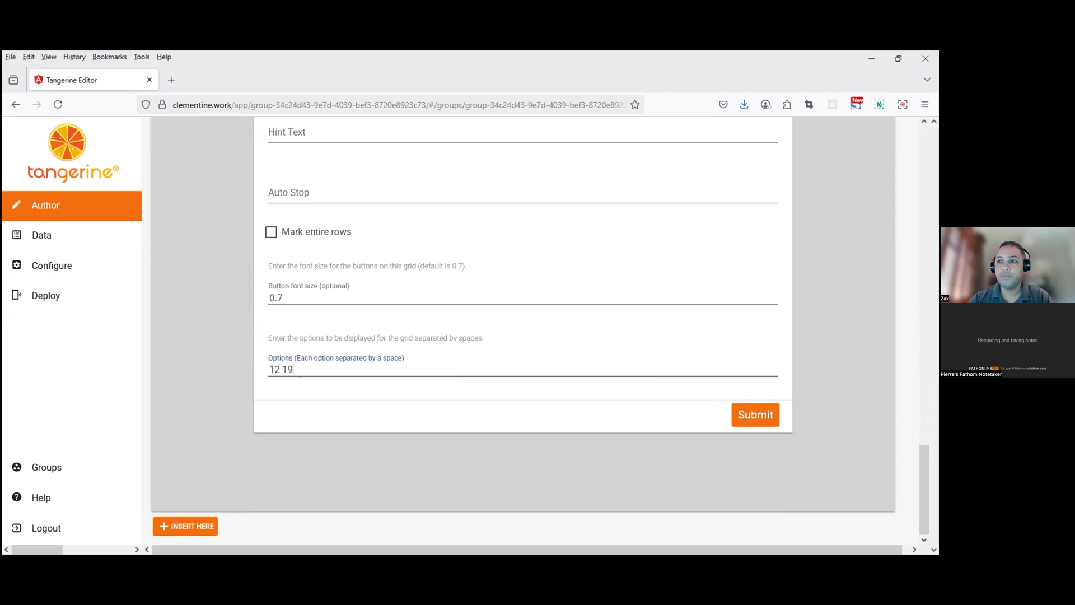
type(" 1")
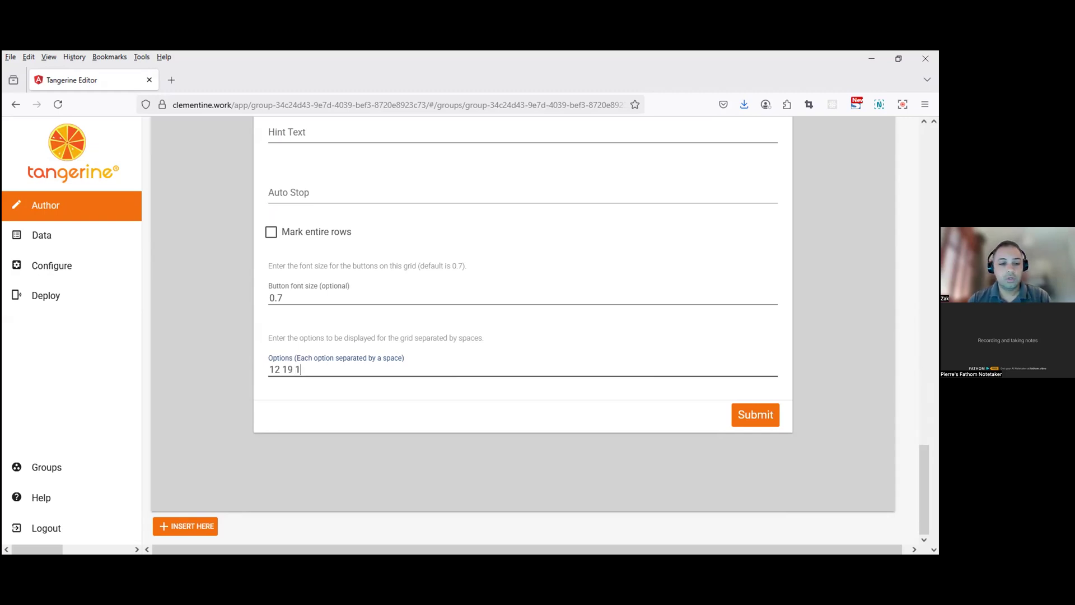
type("1 5")
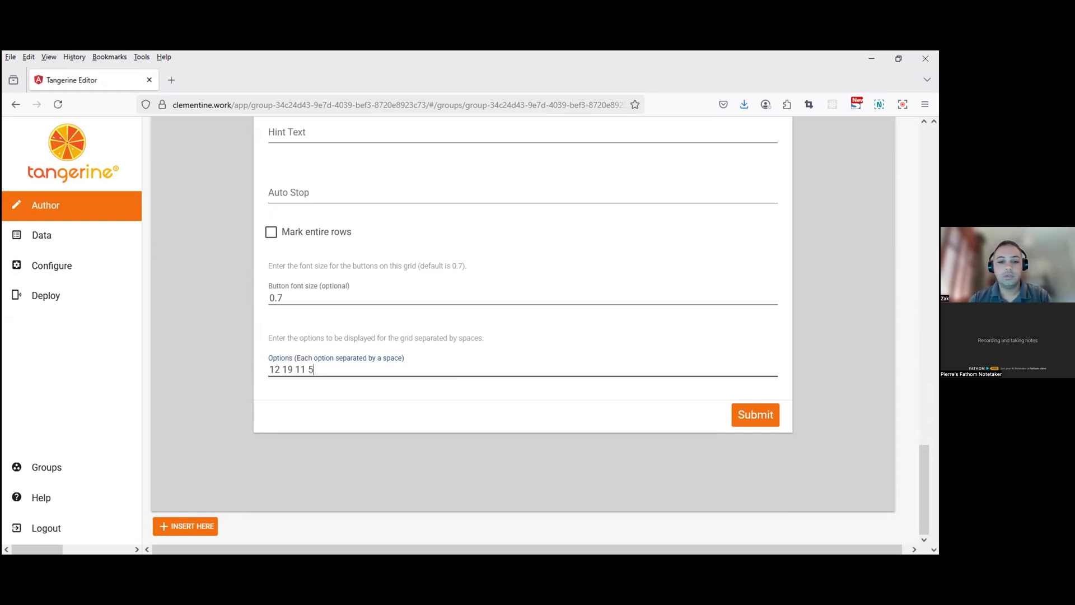
type(" 13 98")
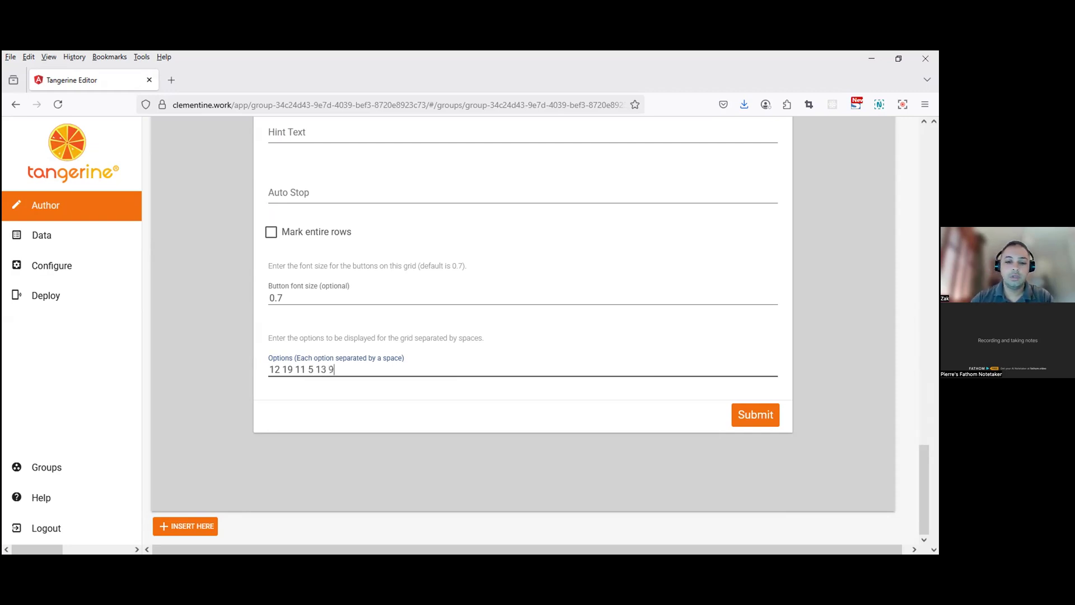
left_click(741, 420)
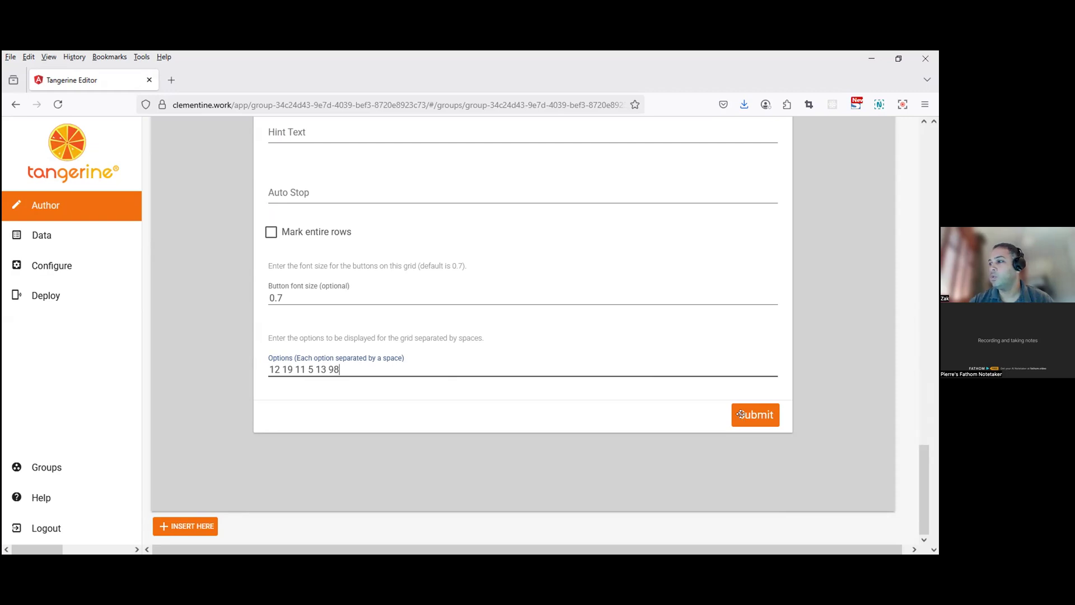
Test the tache_no_chrono grid by marking 19, 11 and 98 incorrect
scroll(506, 384, "down", 3)
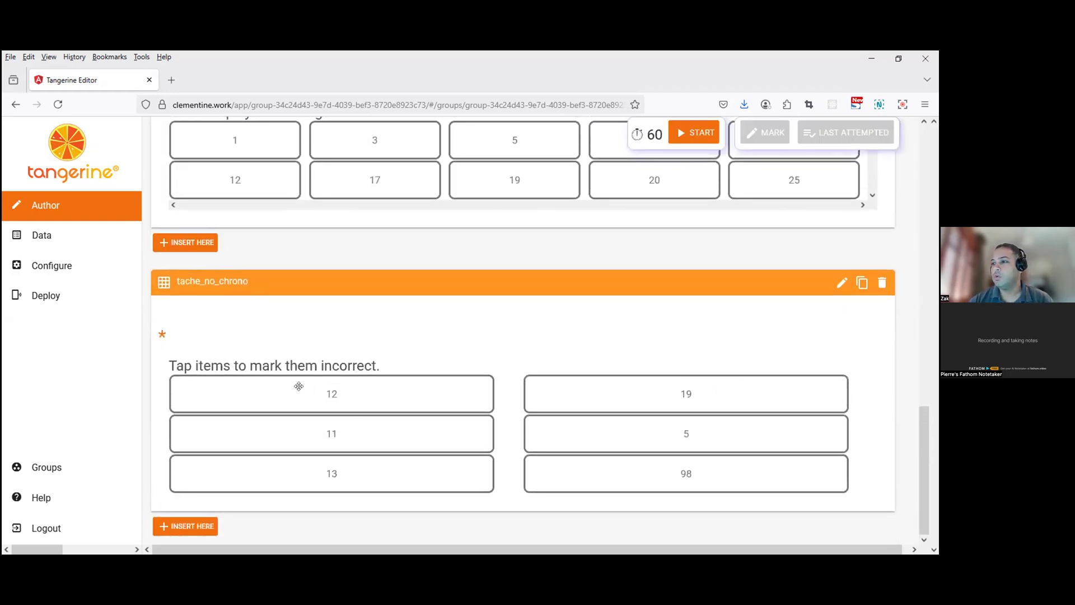
left_click(703, 397)
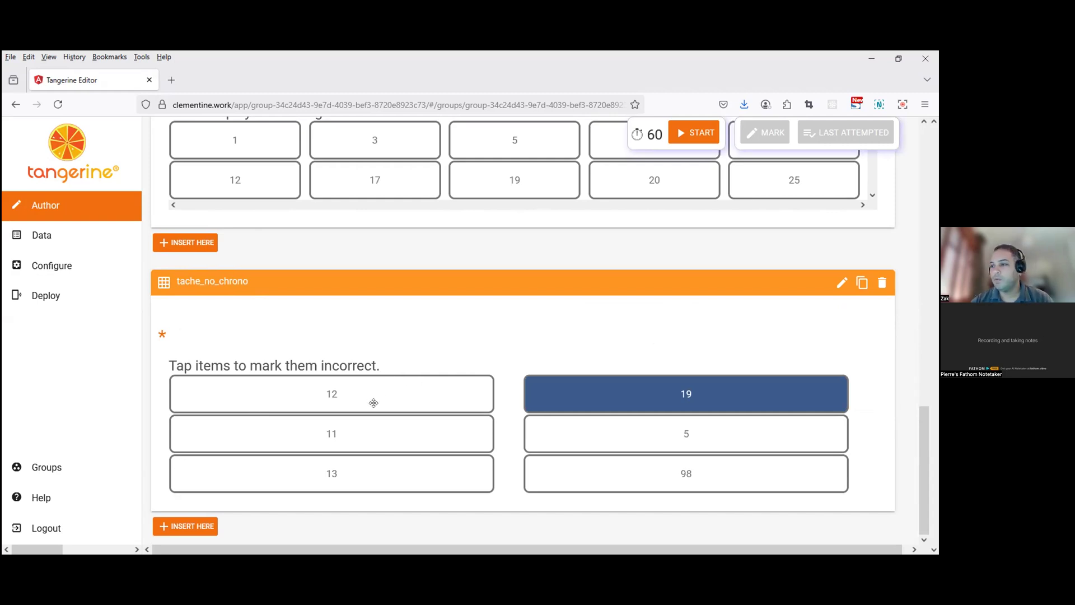
left_click(367, 423)
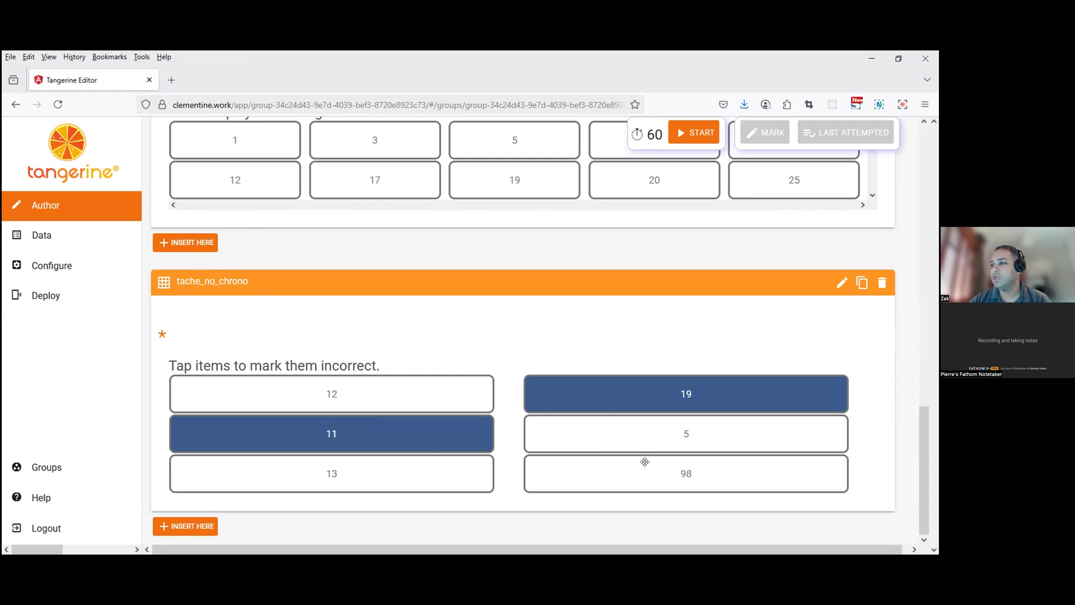
left_click(645, 462)
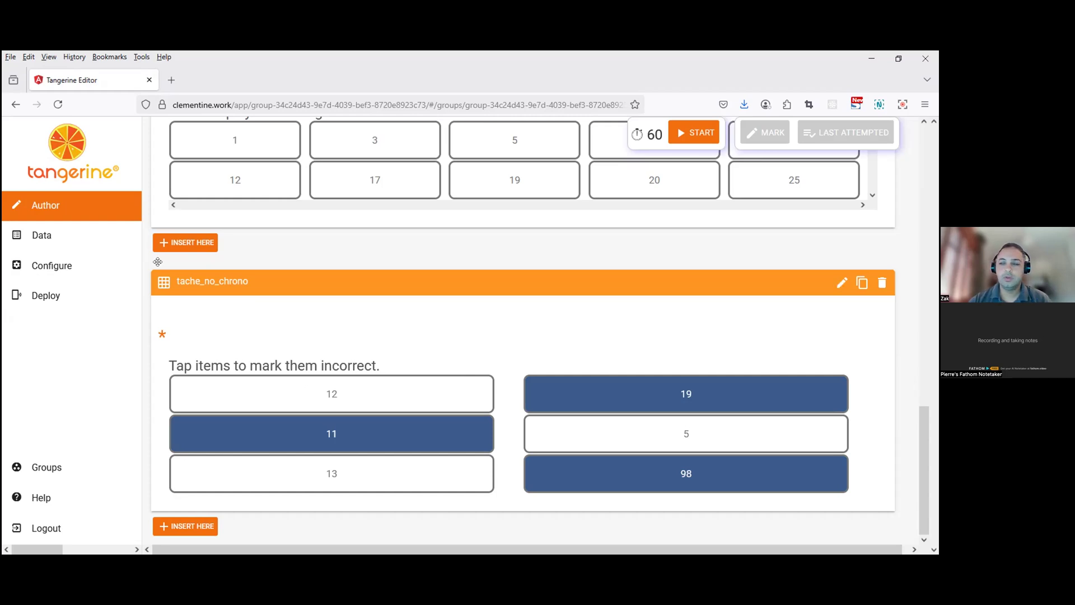
Open tache_no_chrono for editing and review its question settings against the timed grid above it
left_click(840, 282)
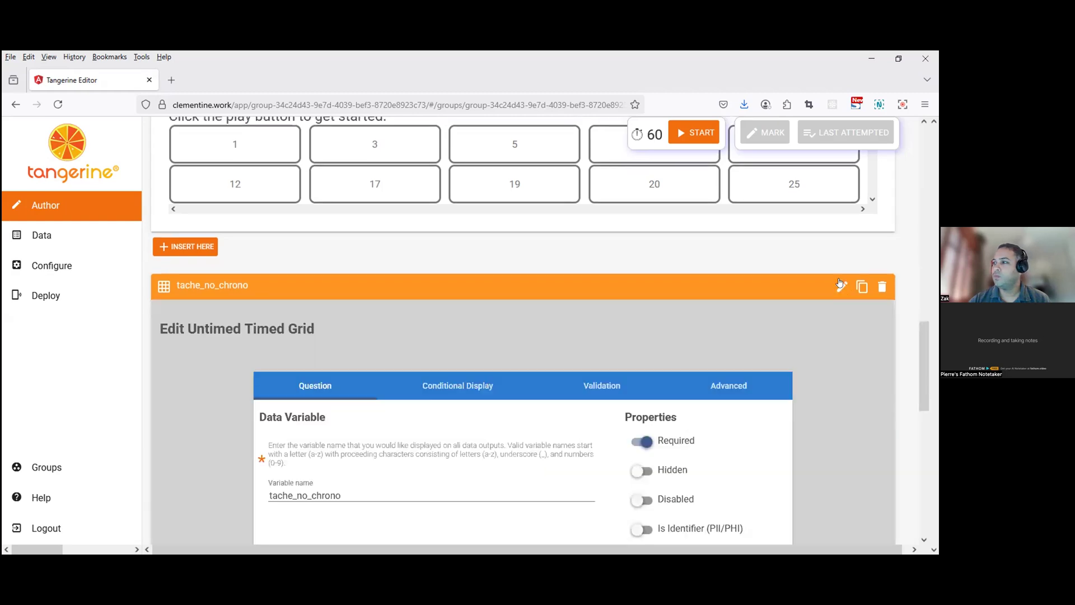
scroll(429, 403, "down", 5)
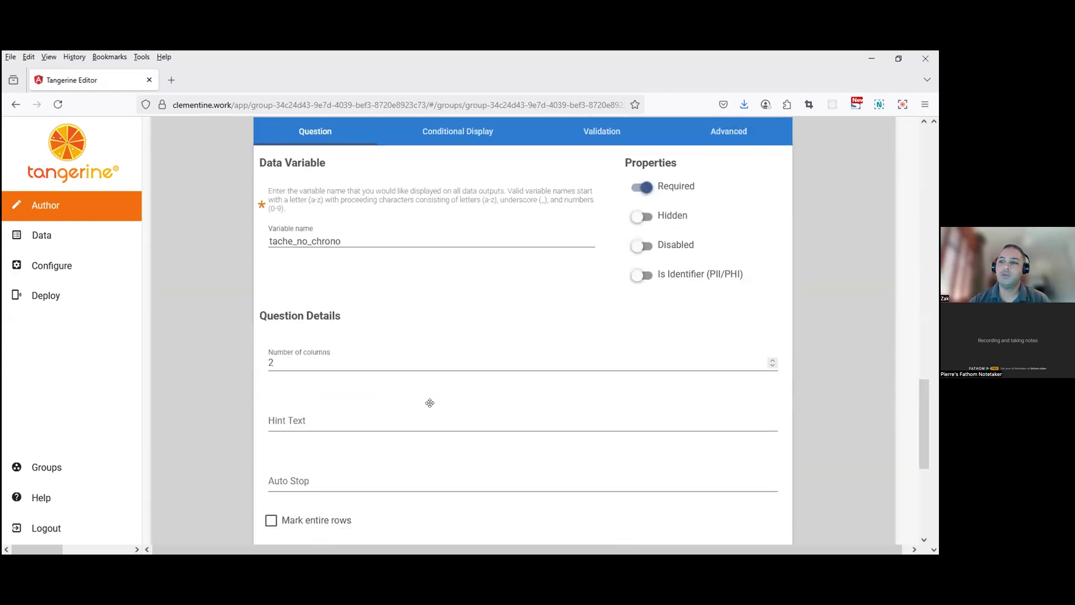
scroll(430, 403, "down", 5)
scroll(430, 403, "up", 5)
scroll(430, 403, "up", 7)
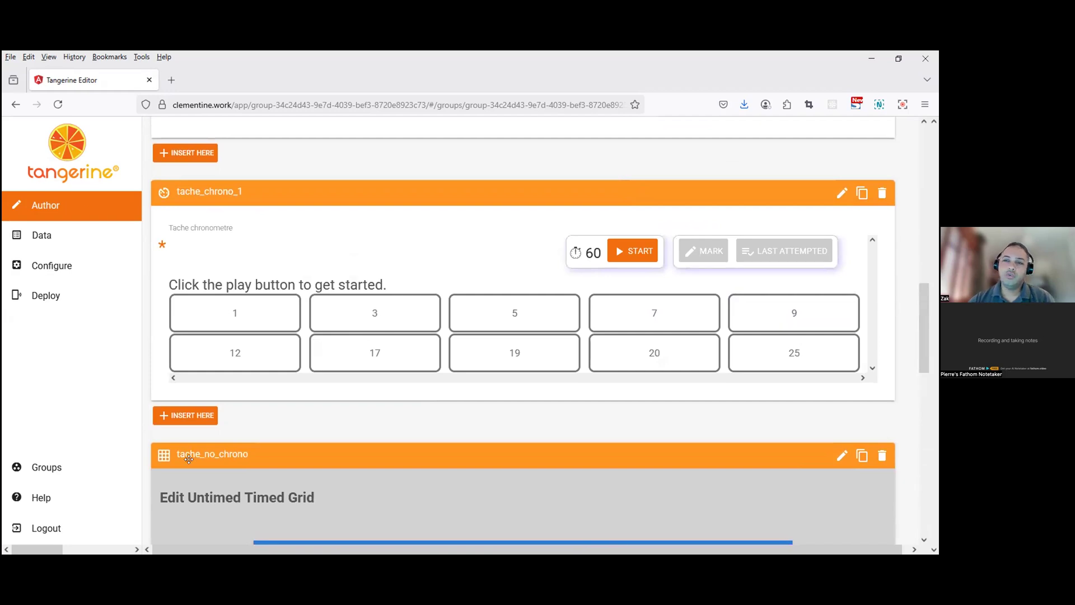
scroll(188, 459, "down", 2)
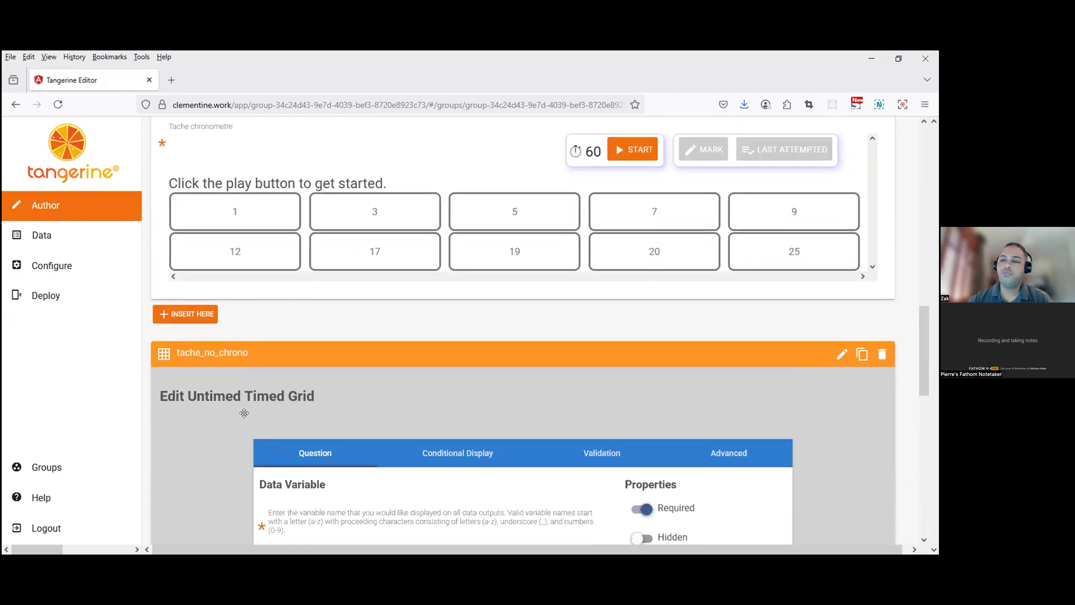
scroll(178, 451, "down", 3)
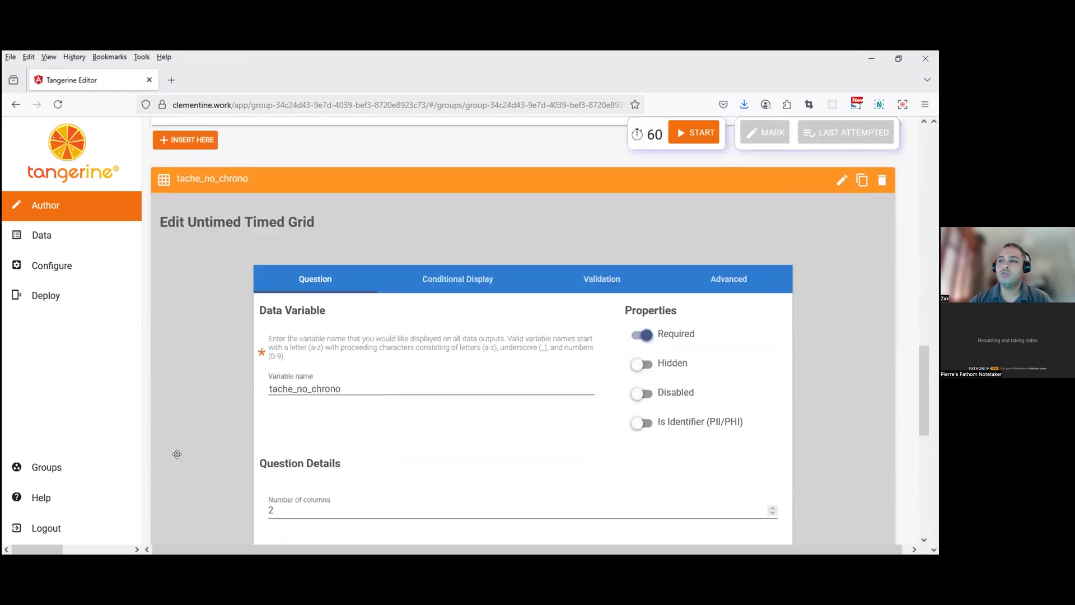
scroll(177, 454, "down", 8)
left_click(175, 531)
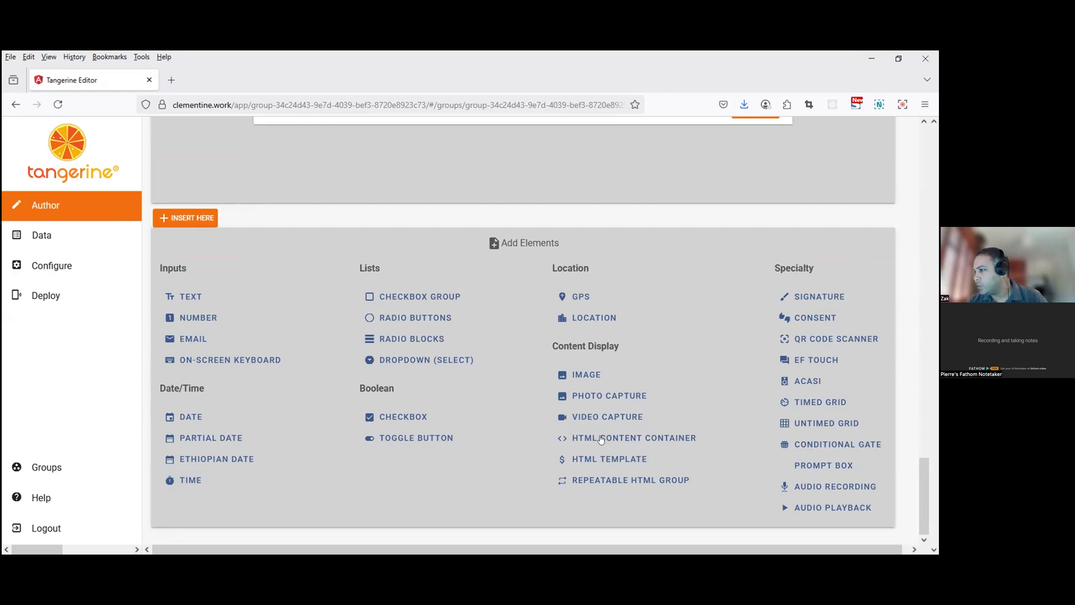
left_click(387, 296)
scroll(329, 406, "down", 2)
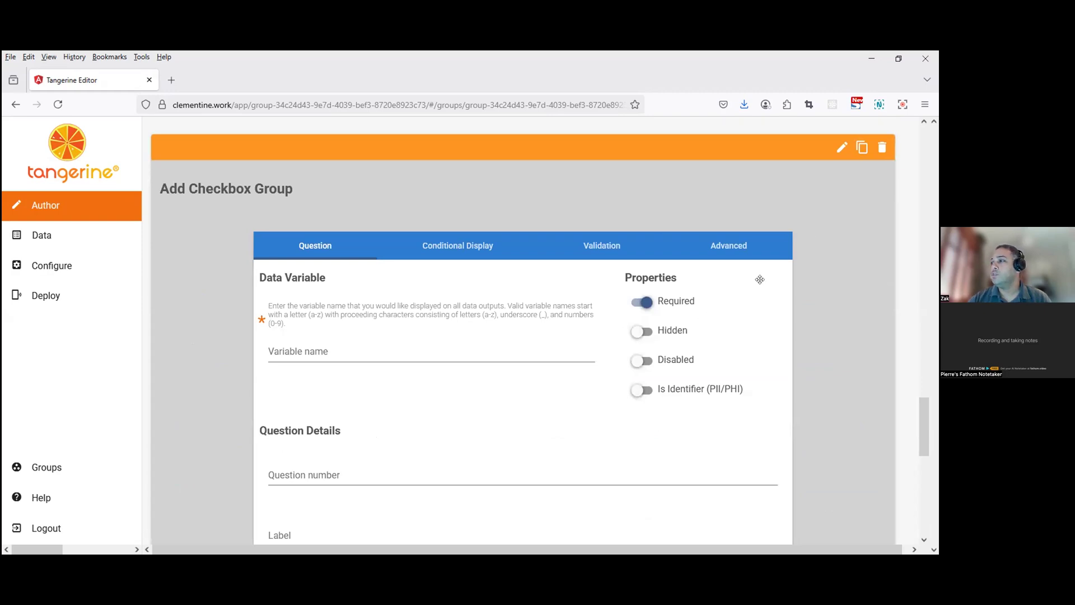
Review the tache_no_chrono edit form, from its options list up to the variable name, number of columns and hint text
scroll(768, 236, "up", 3)
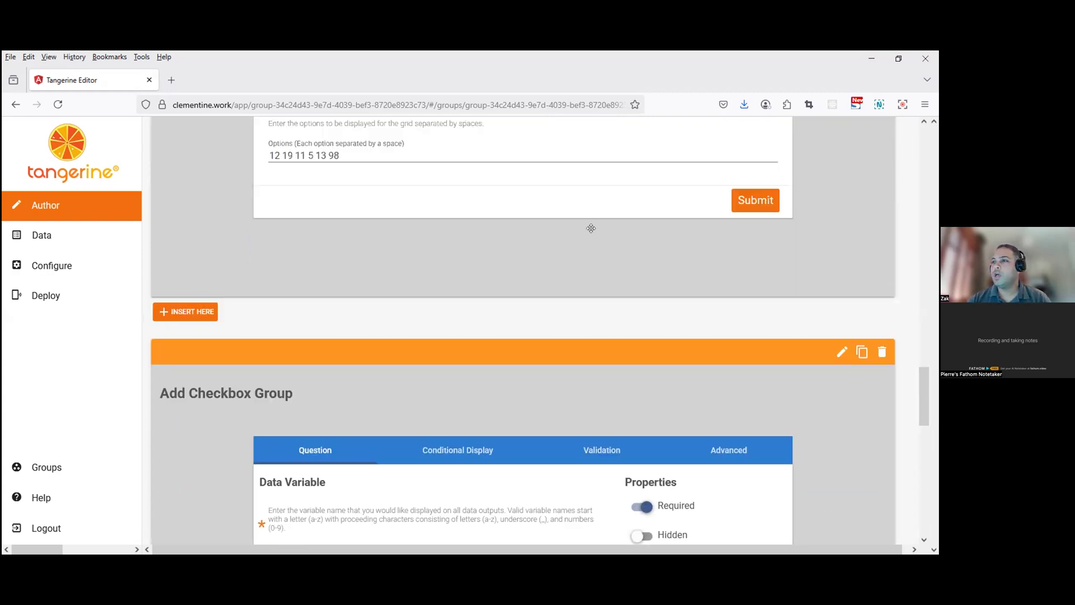
scroll(590, 228, "up", 3)
double_click(355, 345)
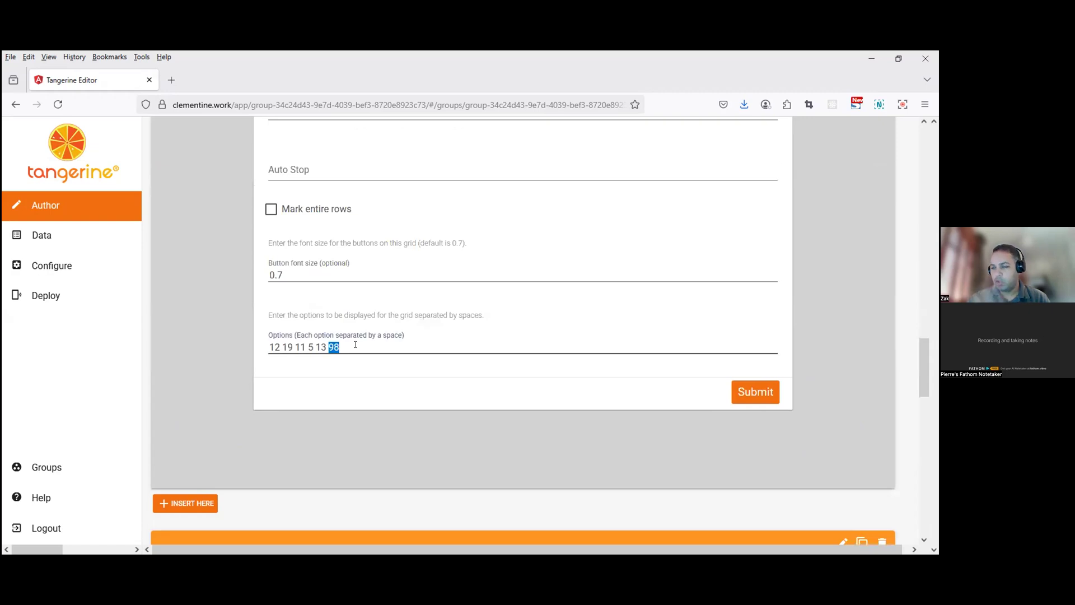
left_click(355, 345)
scroll(355, 344, "up", 5)
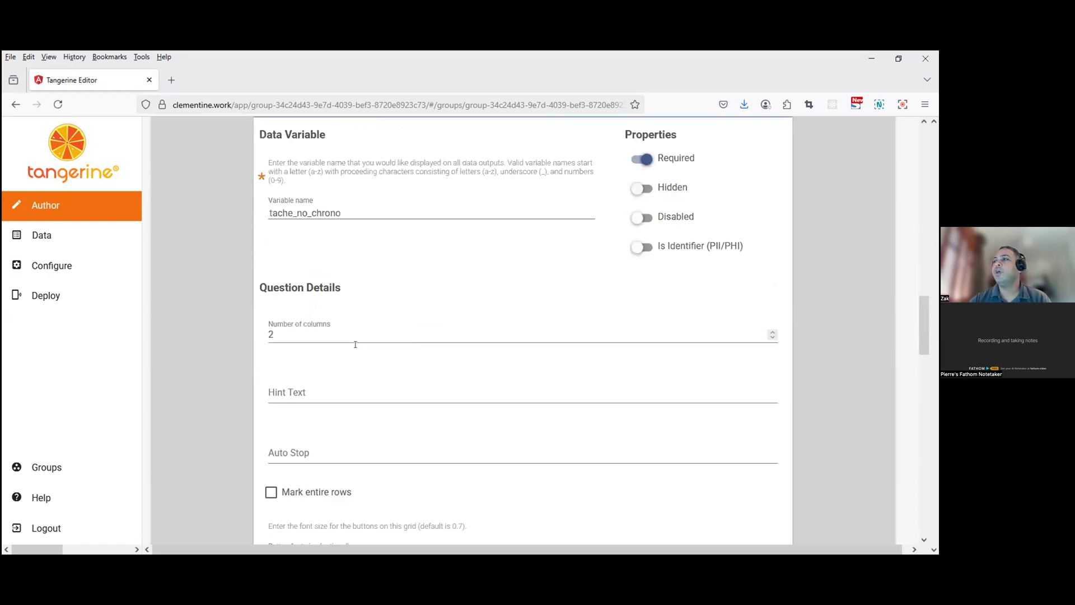
scroll(700, 331, "up", 3)
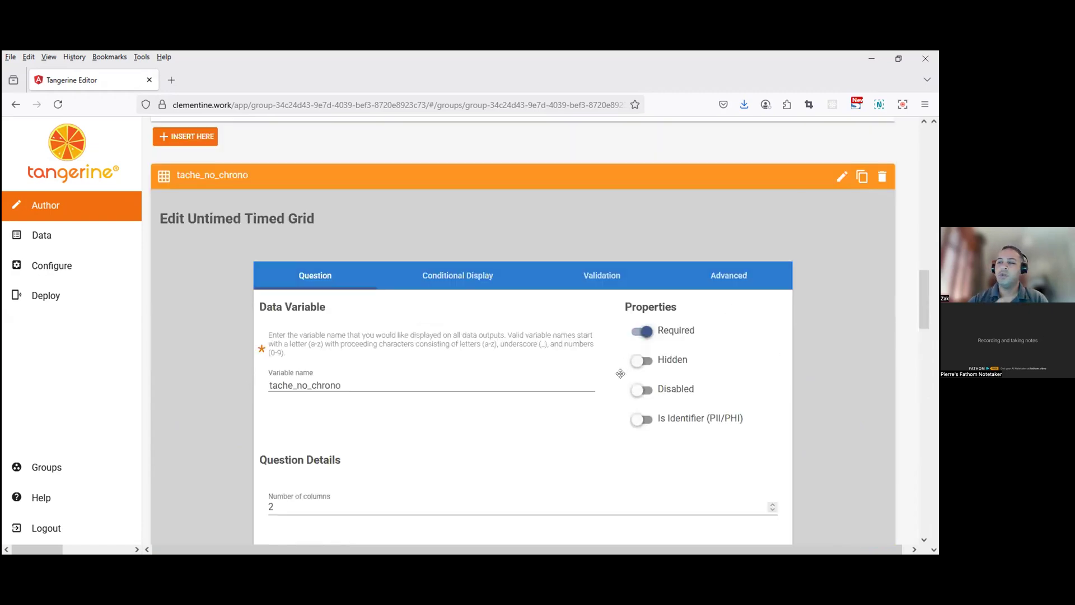
scroll(620, 373, "down", 1)
scroll(621, 374, "down", 3)
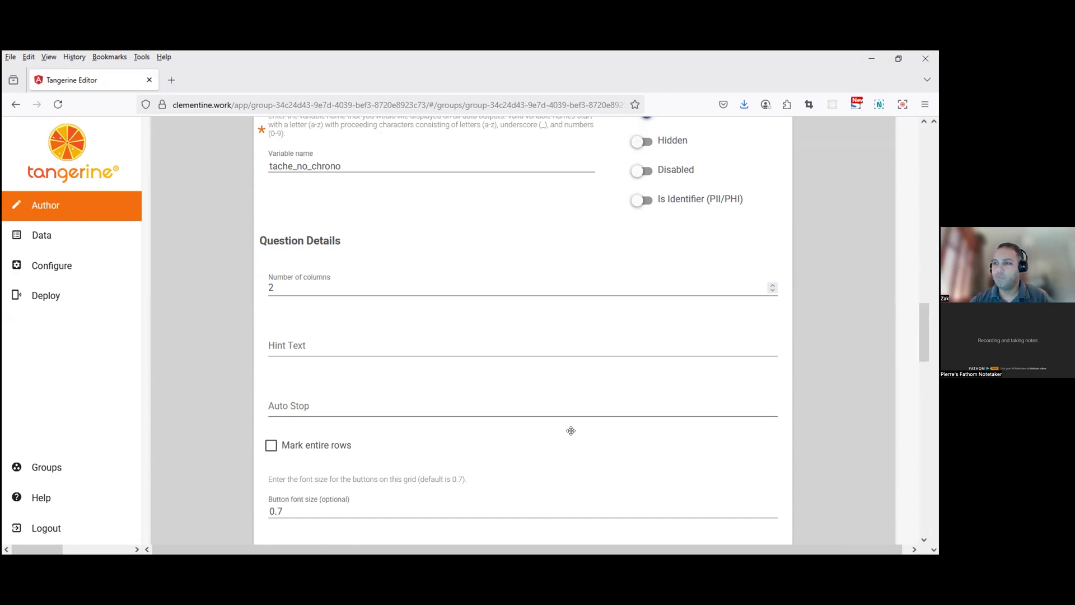
scroll(571, 430, "up", 3)
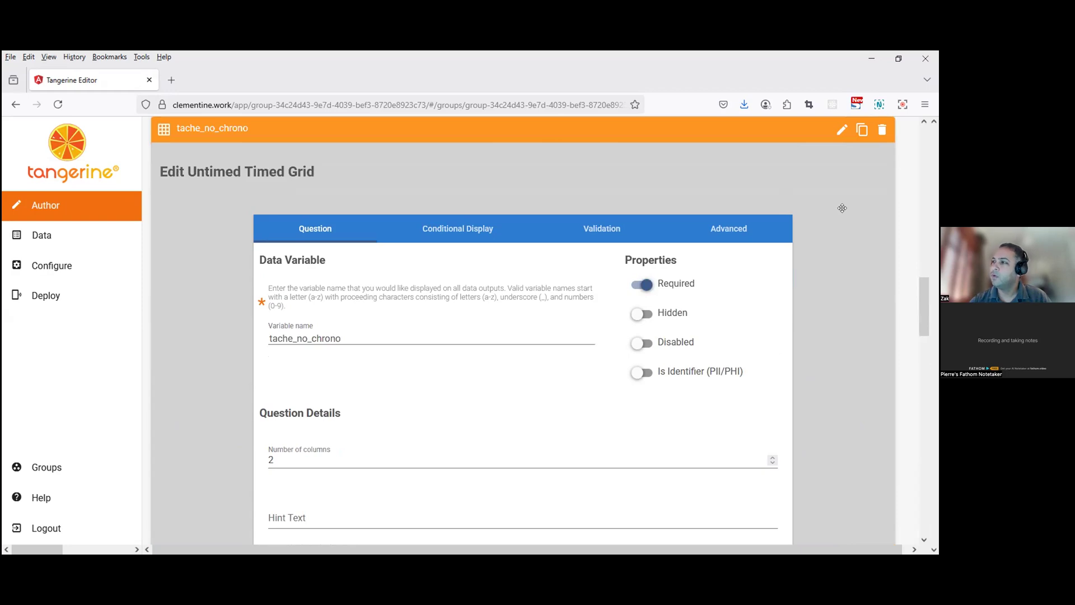
Insert an HTML content container directly above tache_no_chrono and name its variable explication_tache_no_chrono
scroll(843, 208, "up", 2)
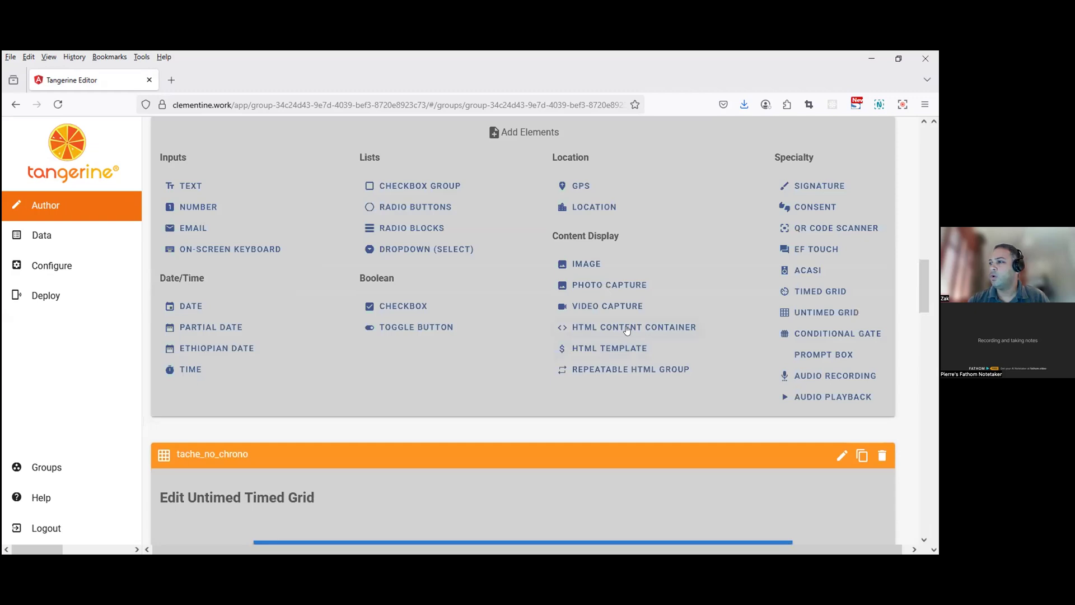
left_click(627, 328)
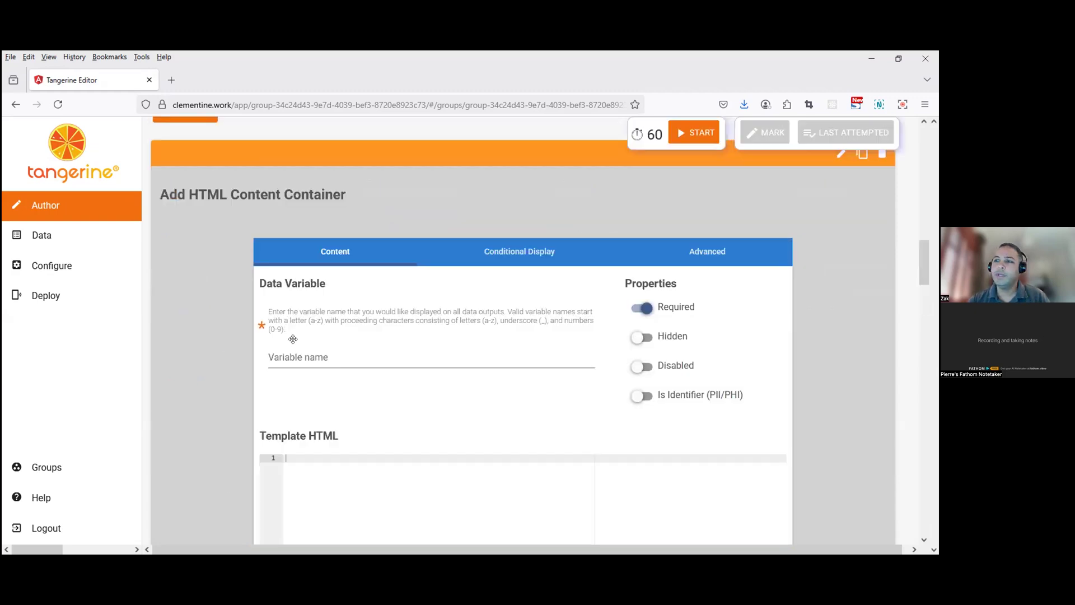
left_click(296, 347)
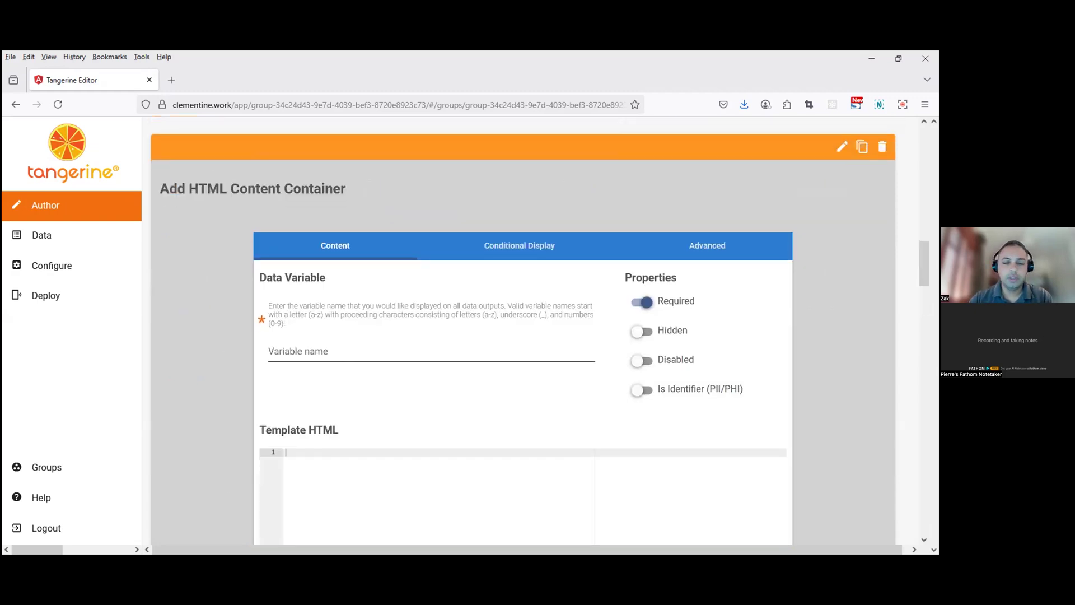
type("explication_")
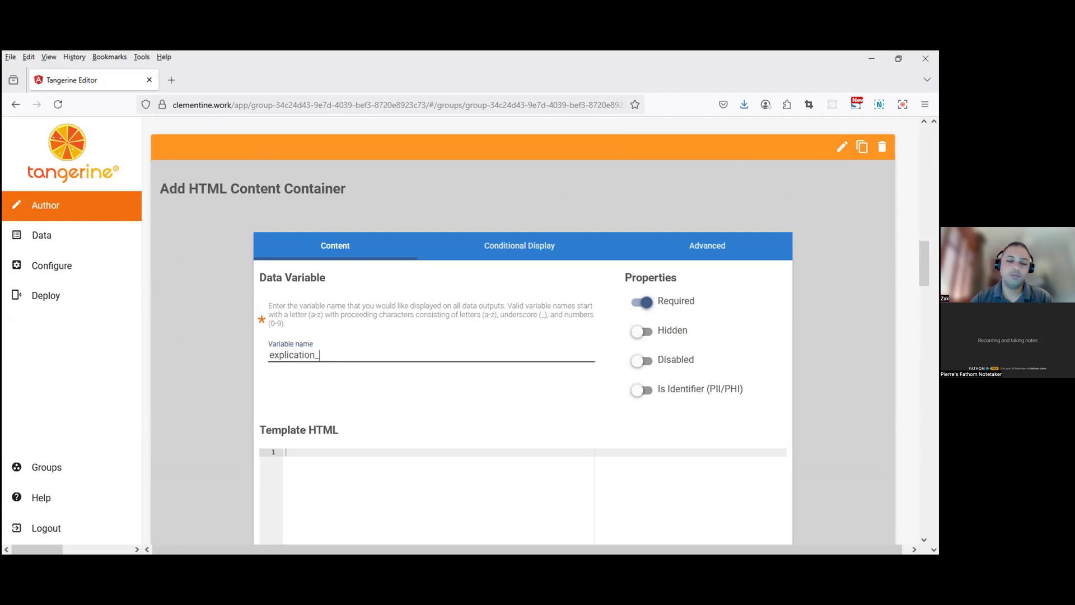
type("tach")
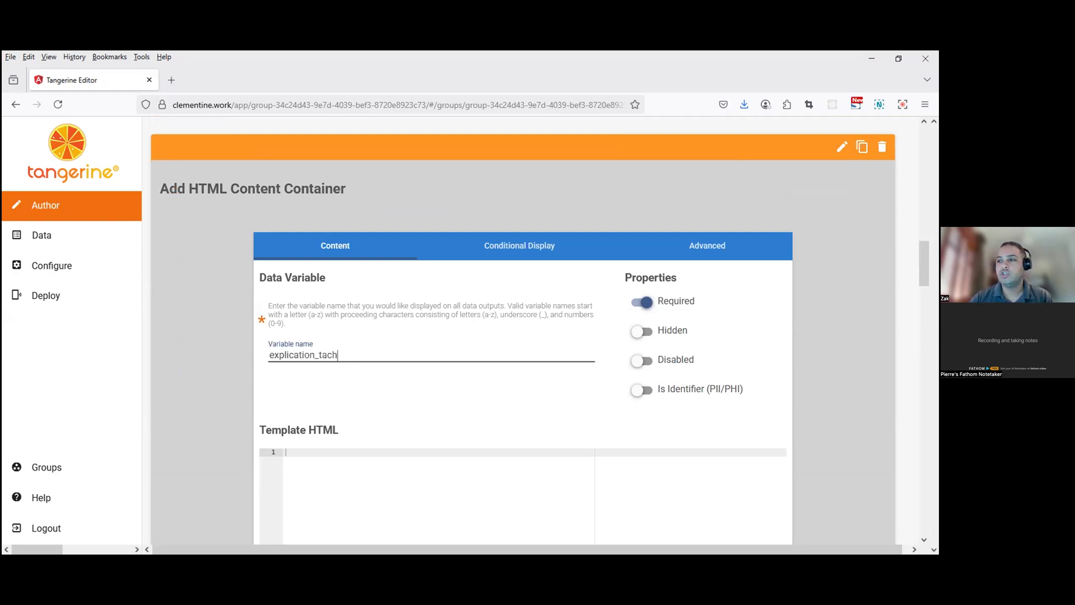
type("e_")
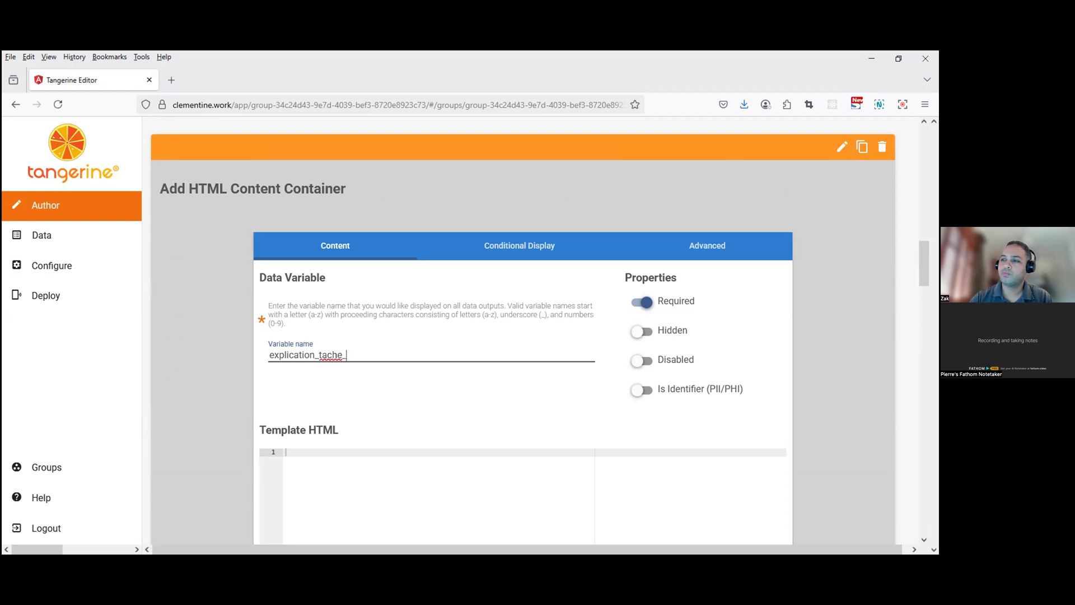
type(" no_chr")
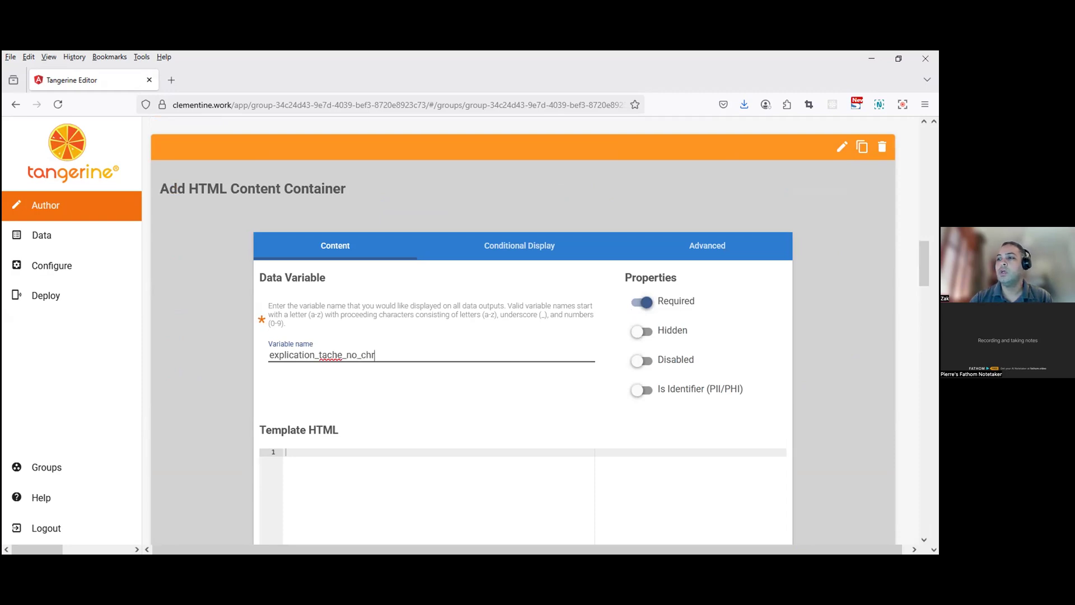
type("ono")
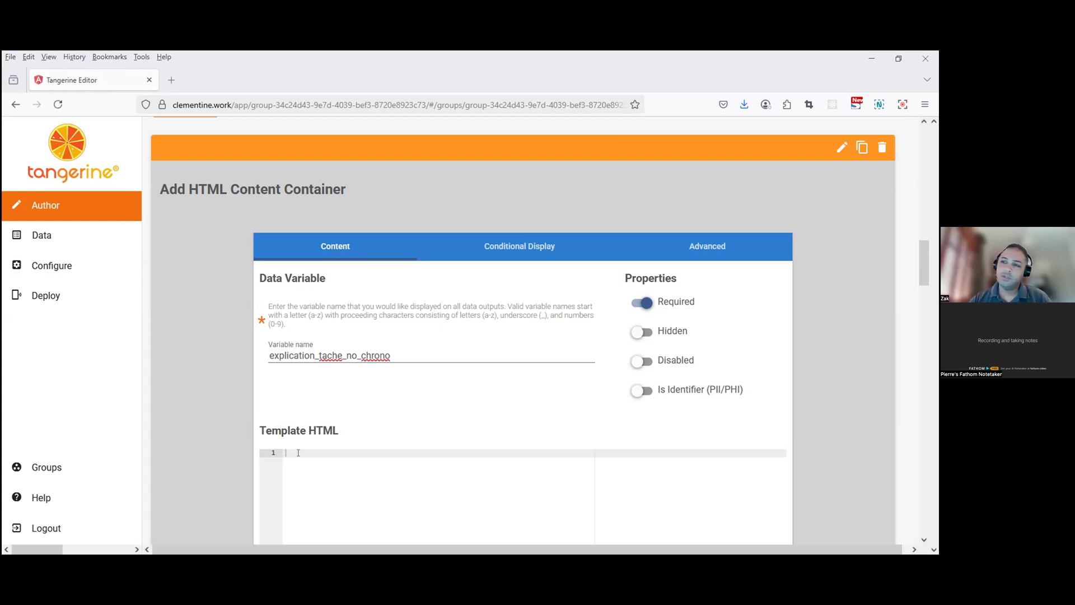
Paste the copied French instructions with Exemple 1 and Exemple 2 into the container's template HTML and submit the item
type("Exemple 1 :     Regardez ces nombres. Dites-moi lequel est le plus grand ? 9 4   9 est plus grand, c'est exact.   Le nombre 9 est plus grand. [Ce nombre est 9 [Ce nombre est 4. 9 est plus grand que 4. Poursuivons. Exemple 2 :         Regardez ces nombres. Dites-moi lequel est le plus grand ? 6 11   11 est plus grand, c'est exact.   Le nombre 11 est plus grand [Pointez 11] Ce nombre est 11. [11 est plus grand que 6.  Continuons [Répétez pour chaque élément]")
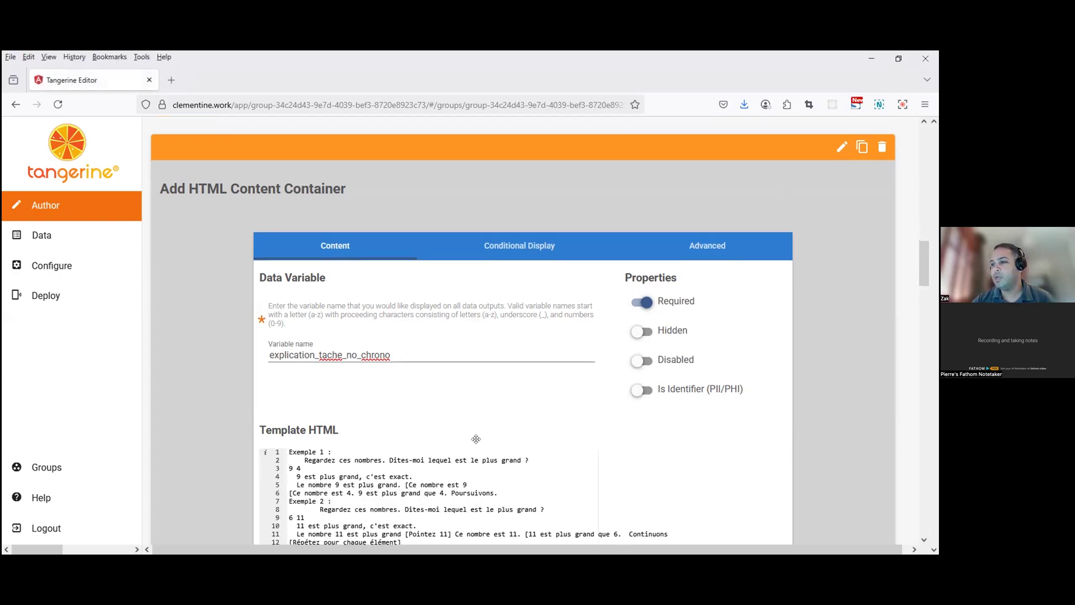
scroll(413, 372, "down", 3)
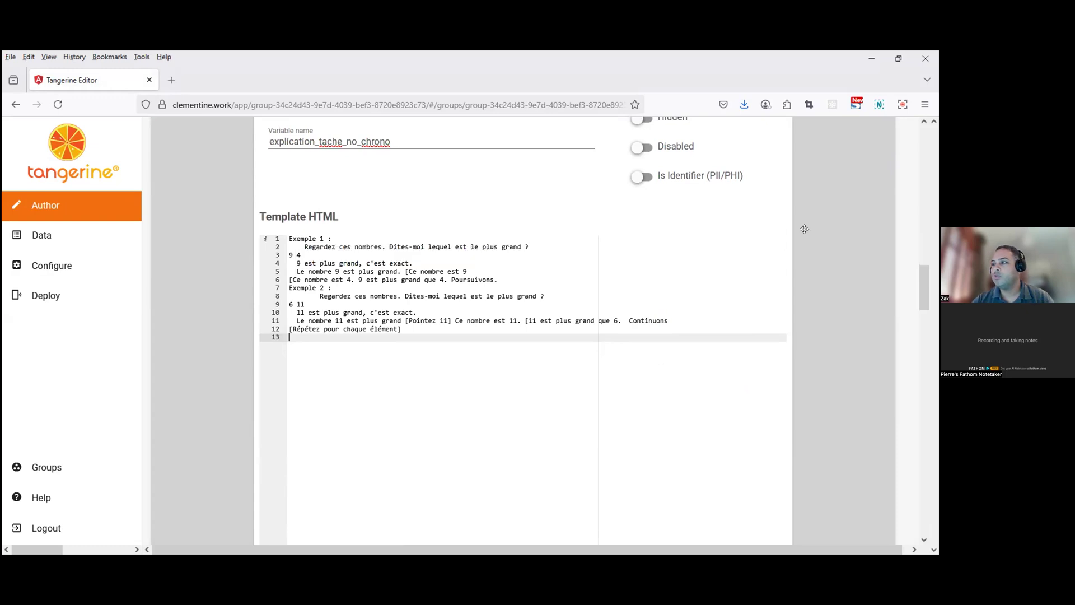
scroll(752, 238, "down", 6)
left_click(750, 233)
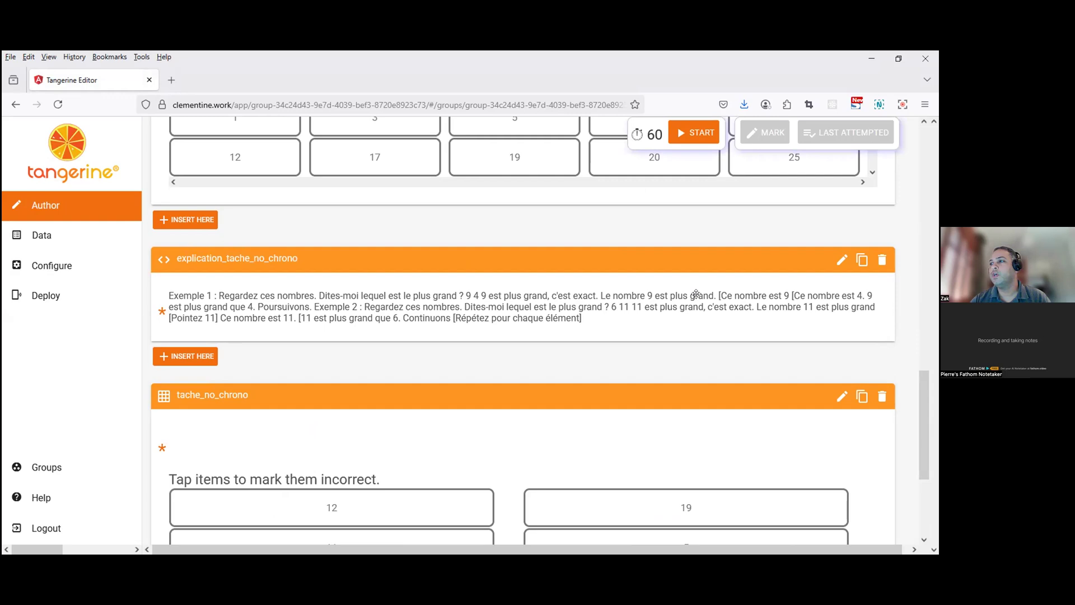
scroll(330, 402, "down", 2)
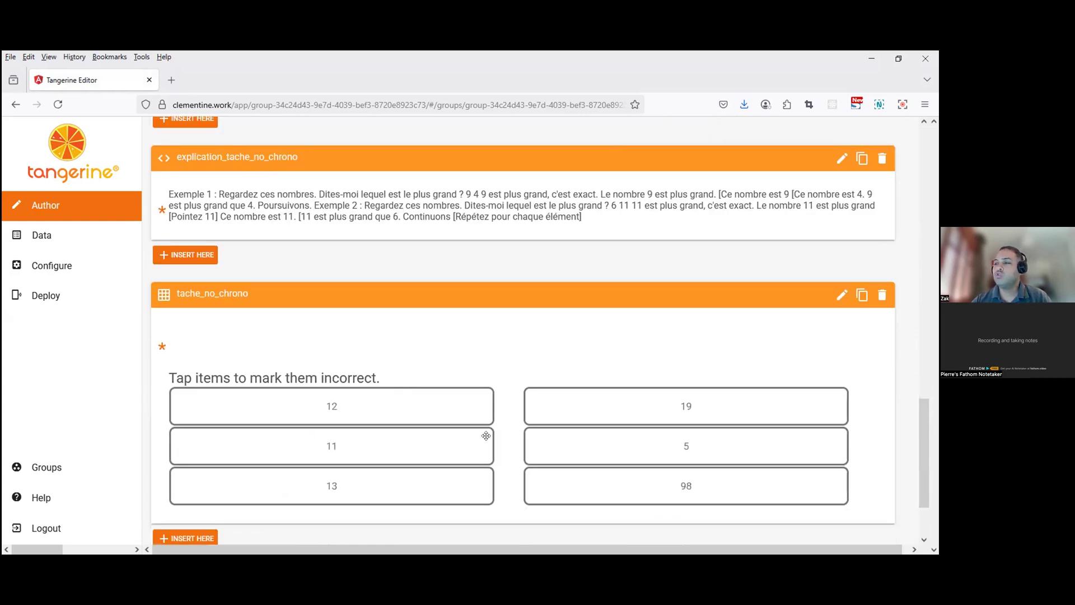
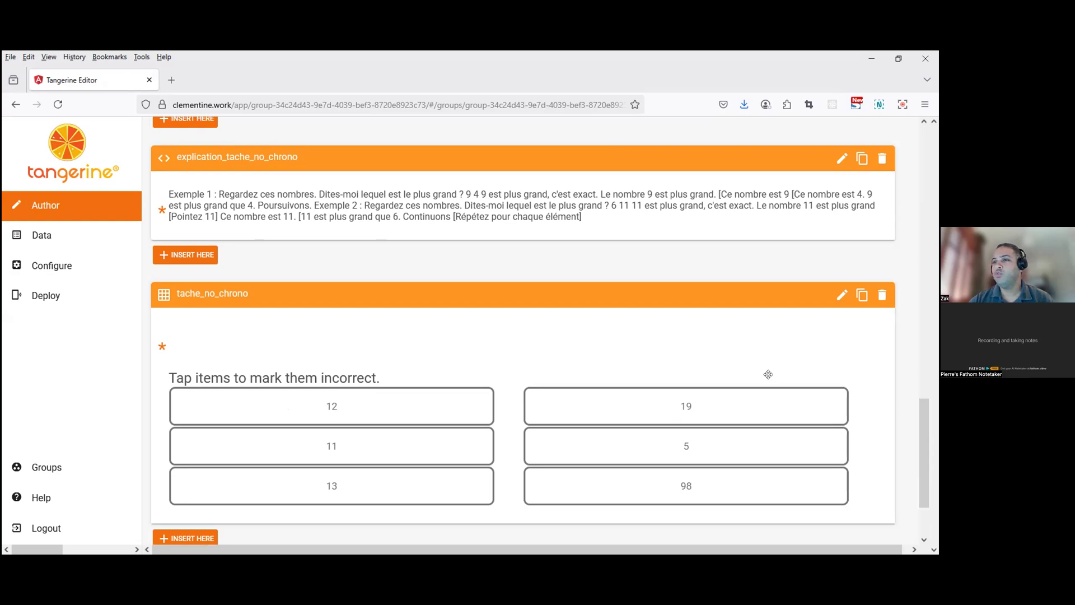
Insert an untimed grid directly below tache_no_chrono and name its variable addition_1
scroll(329, 476, "down", 2)
scroll(185, 527, "up", 1)
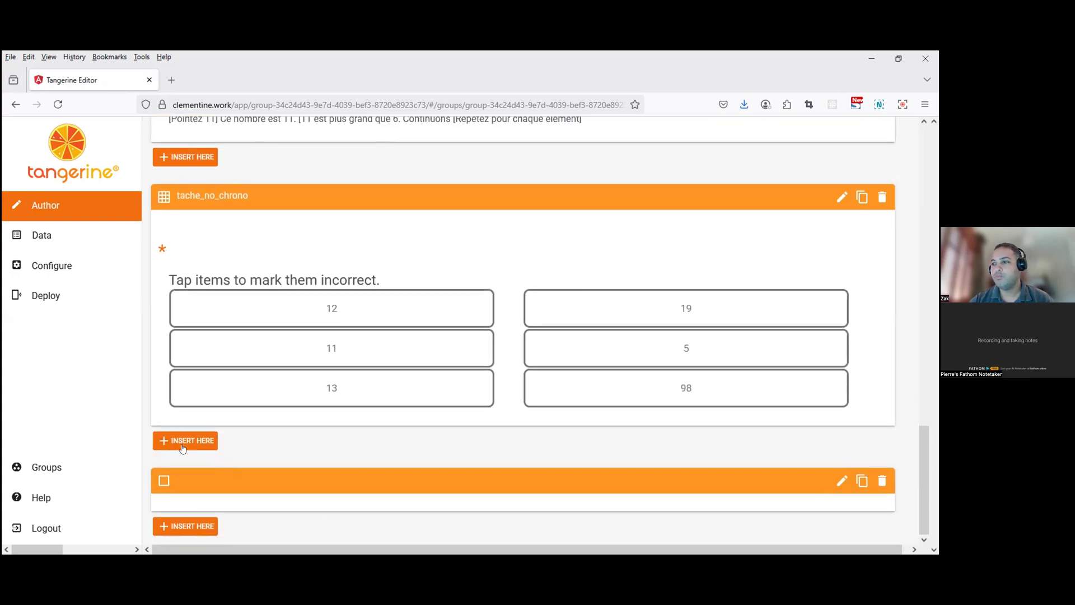
left_click(182, 441)
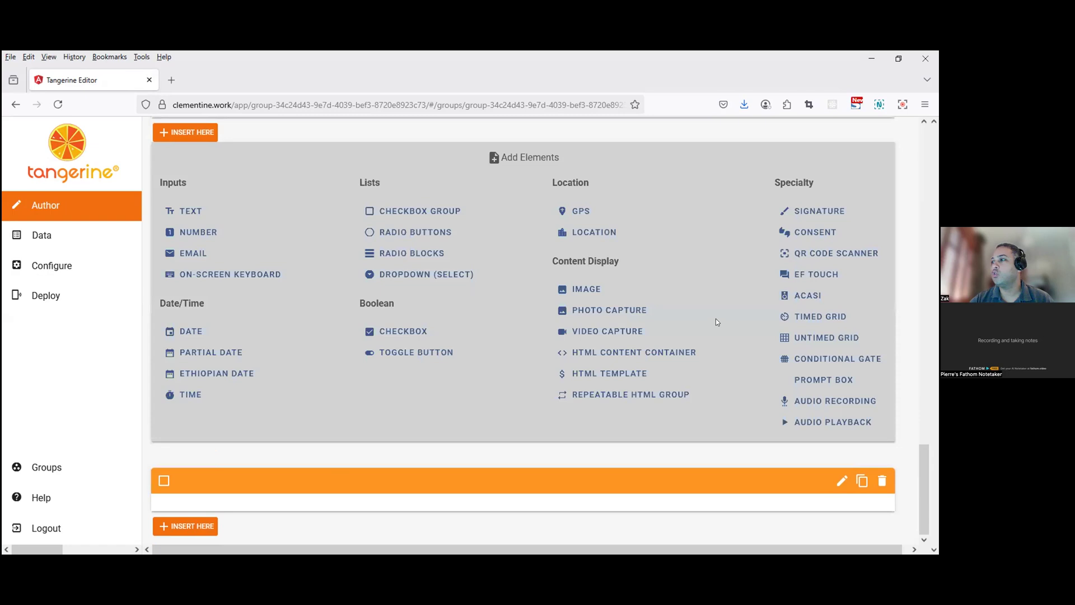
left_click(840, 336)
scroll(308, 348, "down", 1)
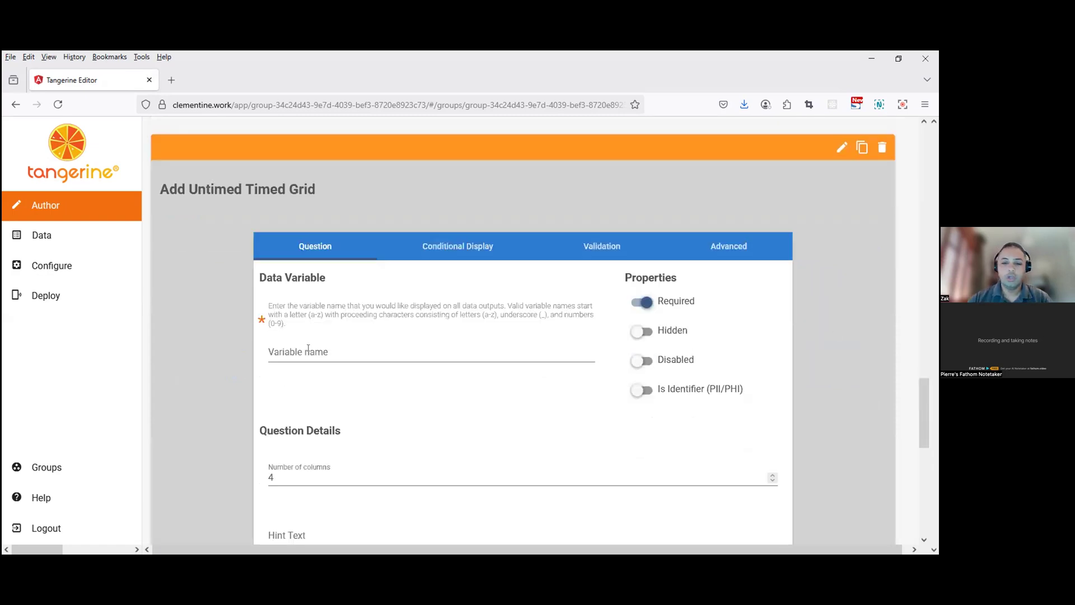
left_click(308, 354)
type("additio")
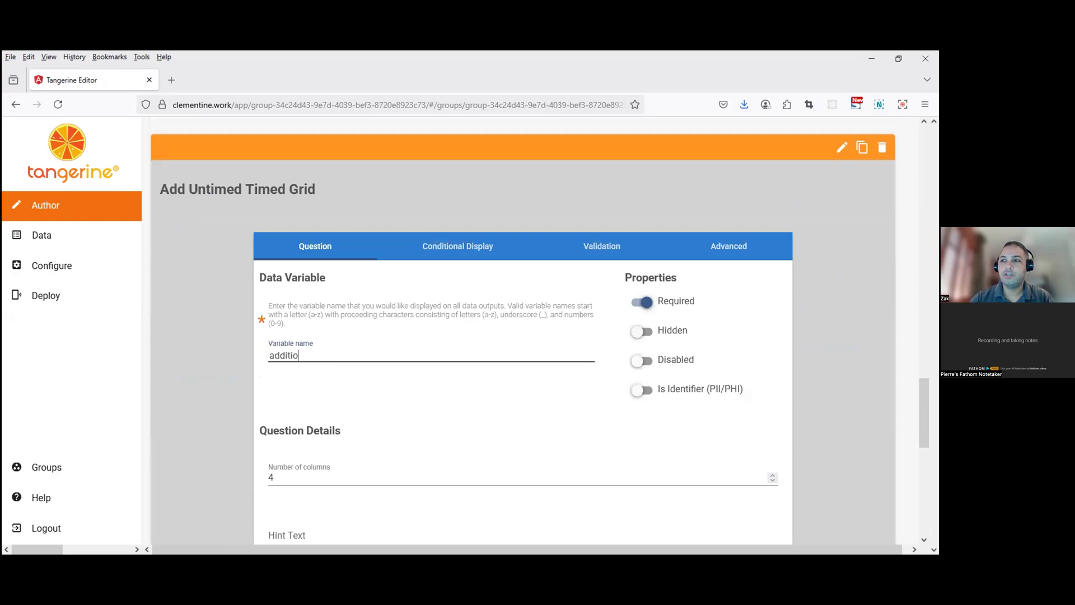
type("n_1")
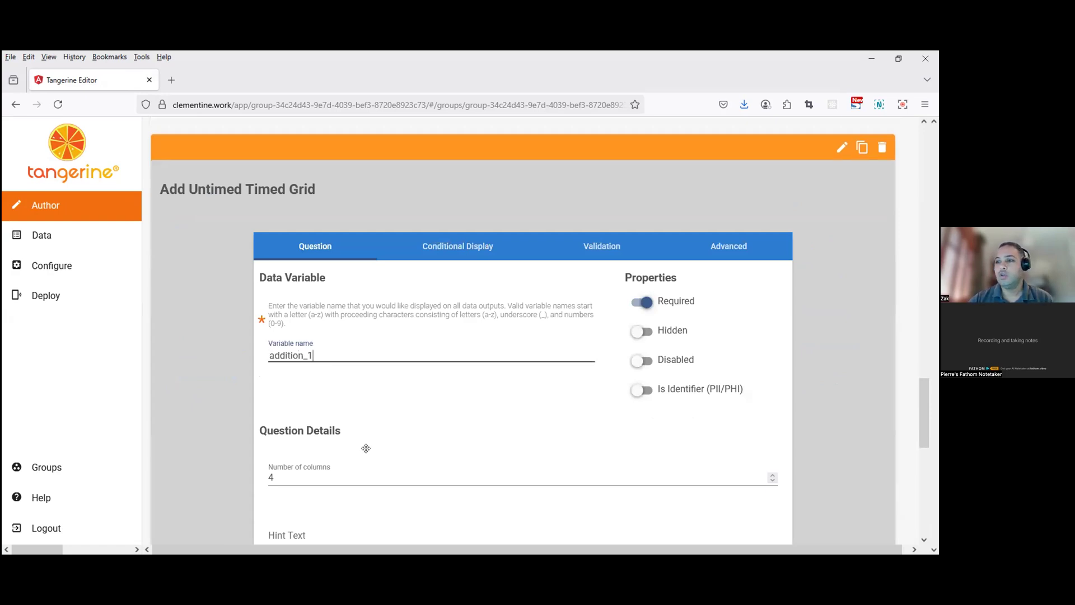
Set the number of columns of the addition_1 grid to 1
scroll(281, 434, "down", 1)
left_click(280, 434)
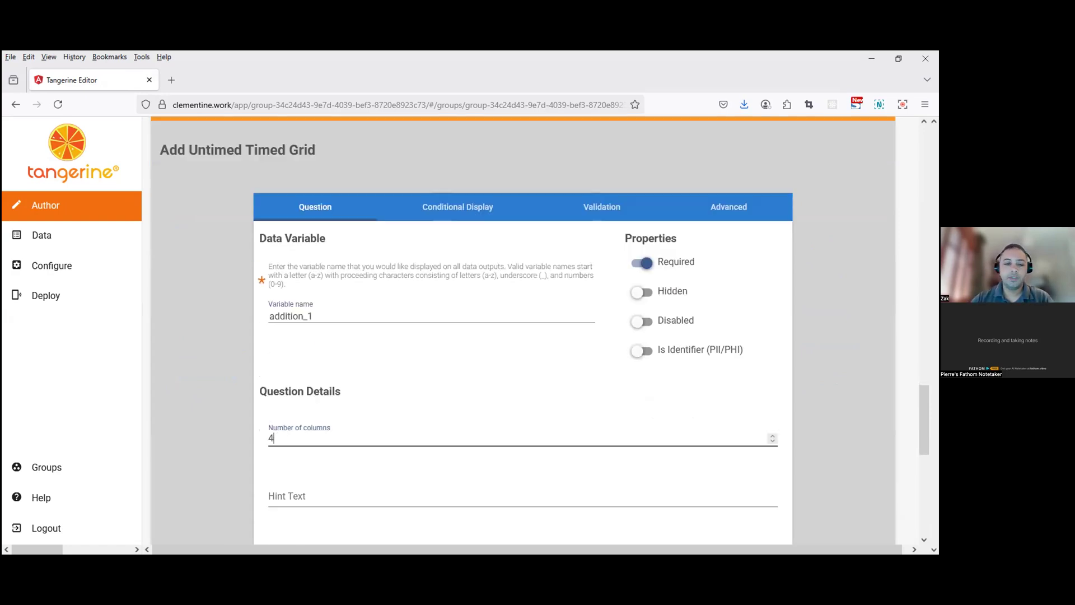
key("BackSpace")
type("1")
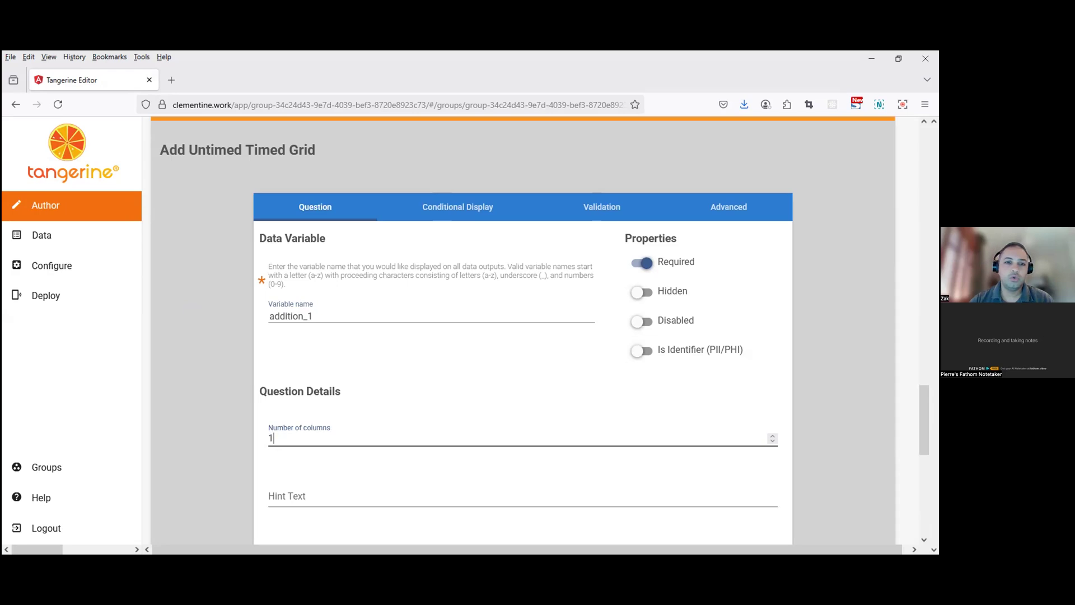
Enter 2+2 4*3 8+1 as the space-separated options of the addition_1 grid
scroll(523, 336, "down", 1)
scroll(524, 337, "down", 2)
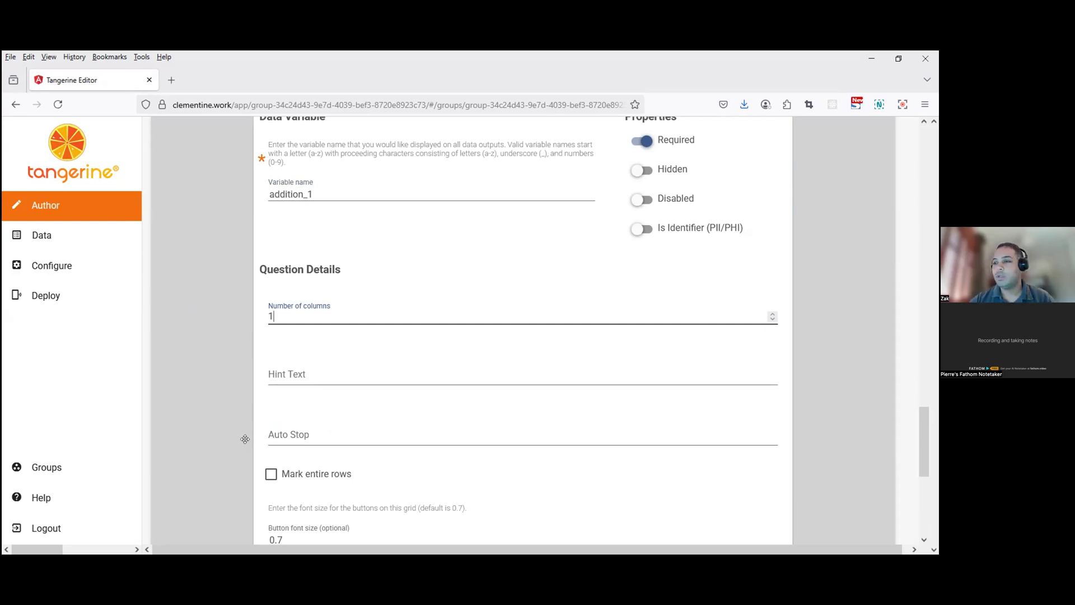
scroll(523, 330, "down", 5)
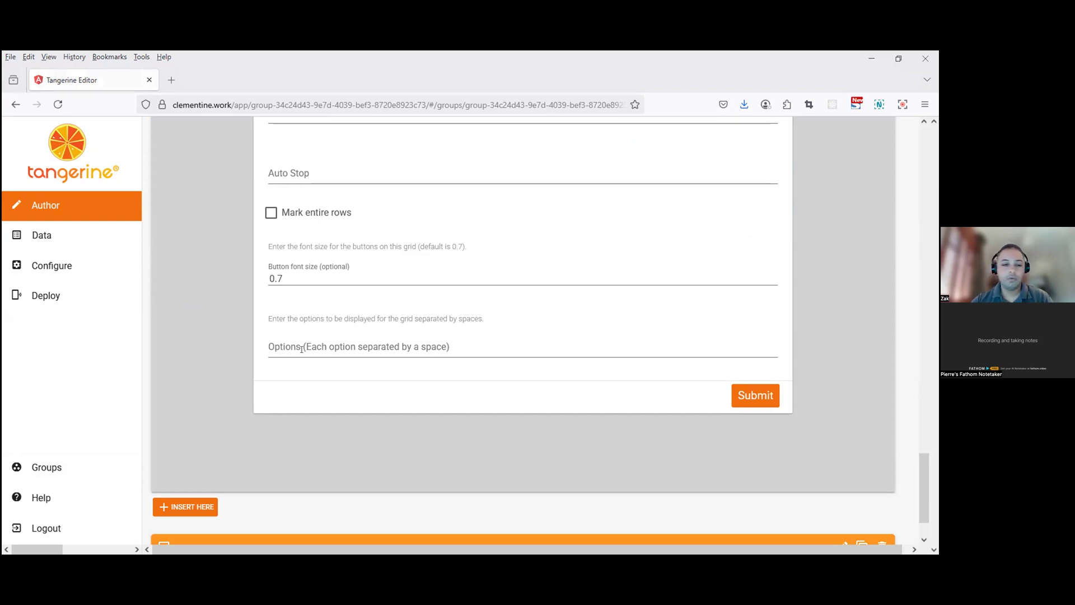
left_click(358, 347)
type("2+2")
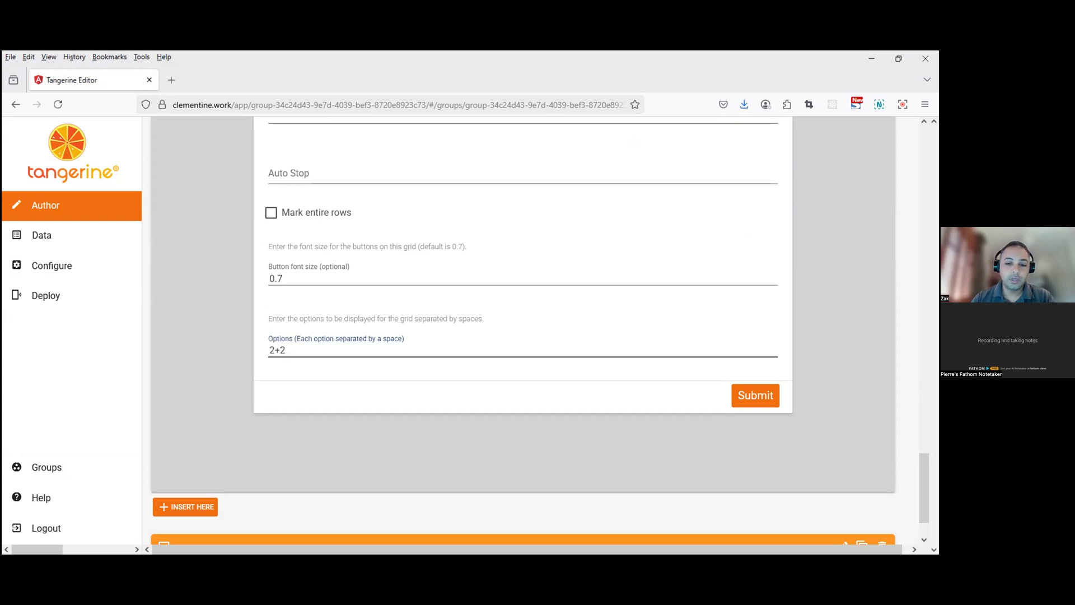
type(" 4*3 8")
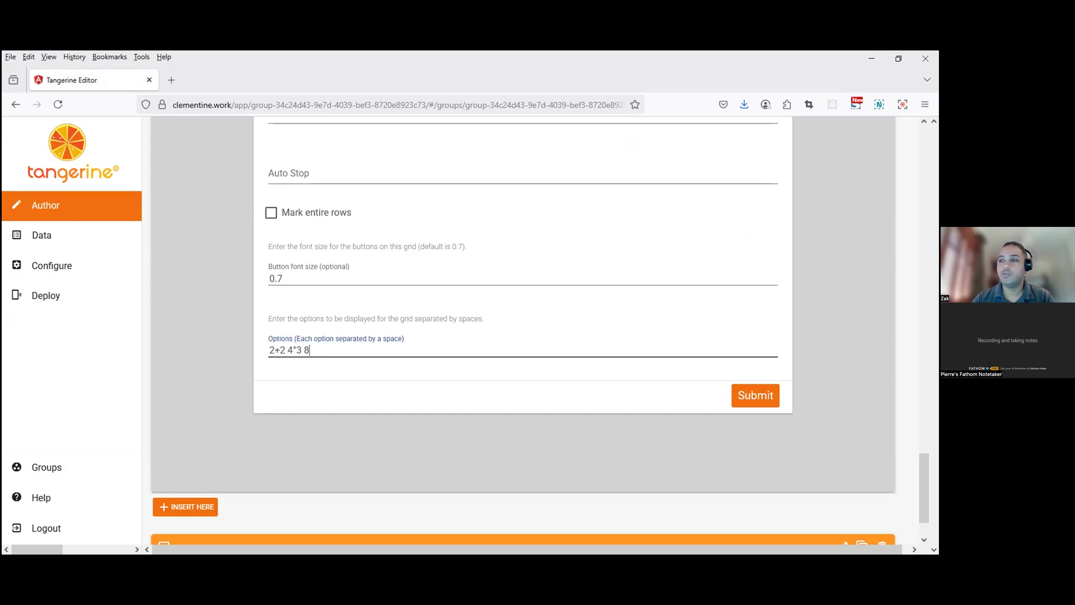
type("+1")
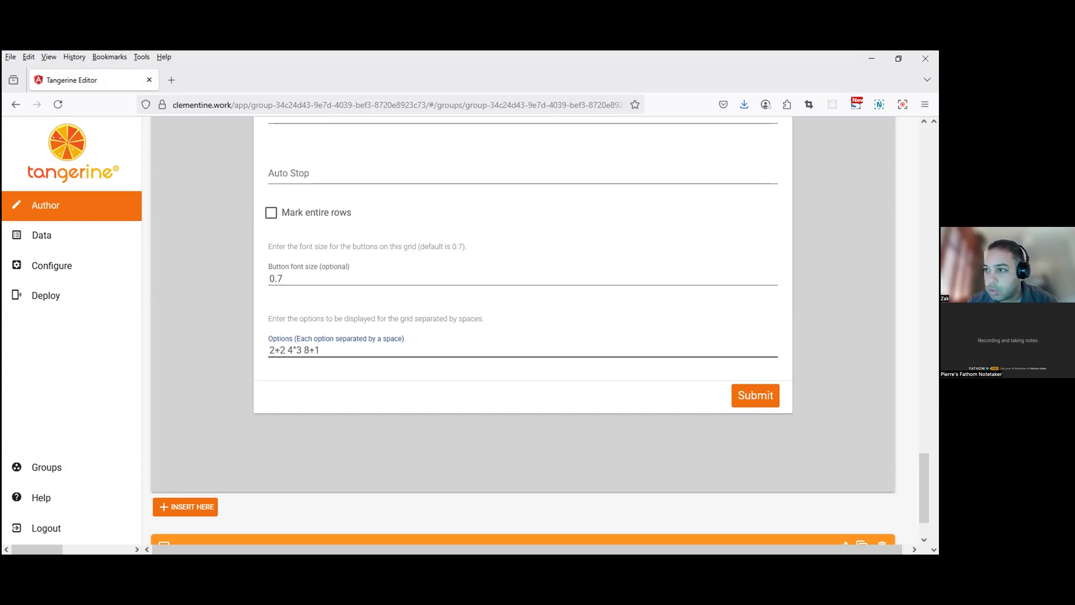
Correct the second grid option to 4+3 and submit the addition_1 grid
left_click(294, 350)
key("BackSpace")
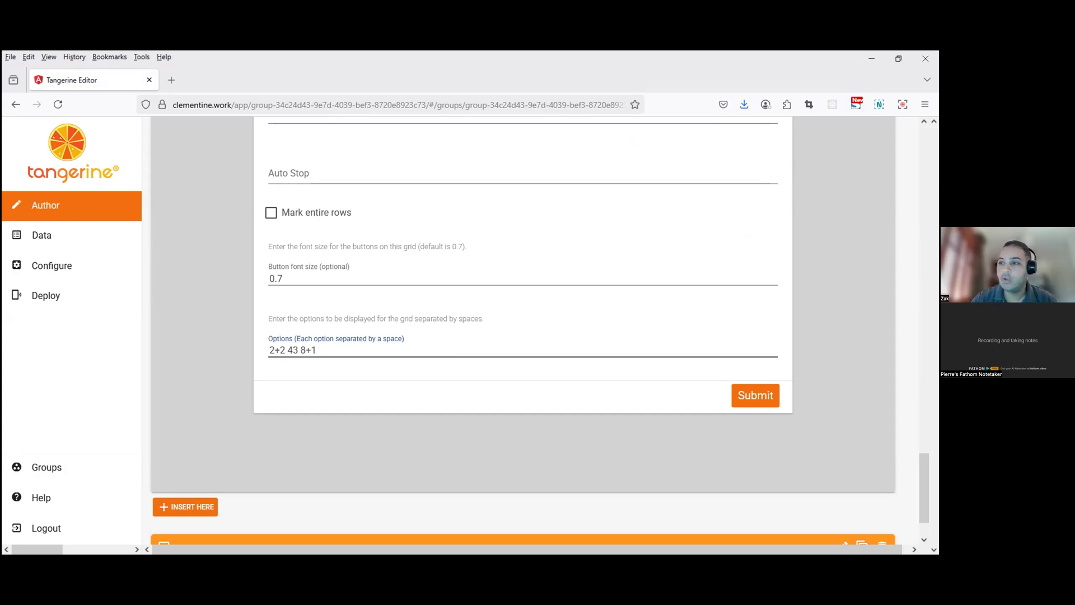
type("+")
left_click(737, 394)
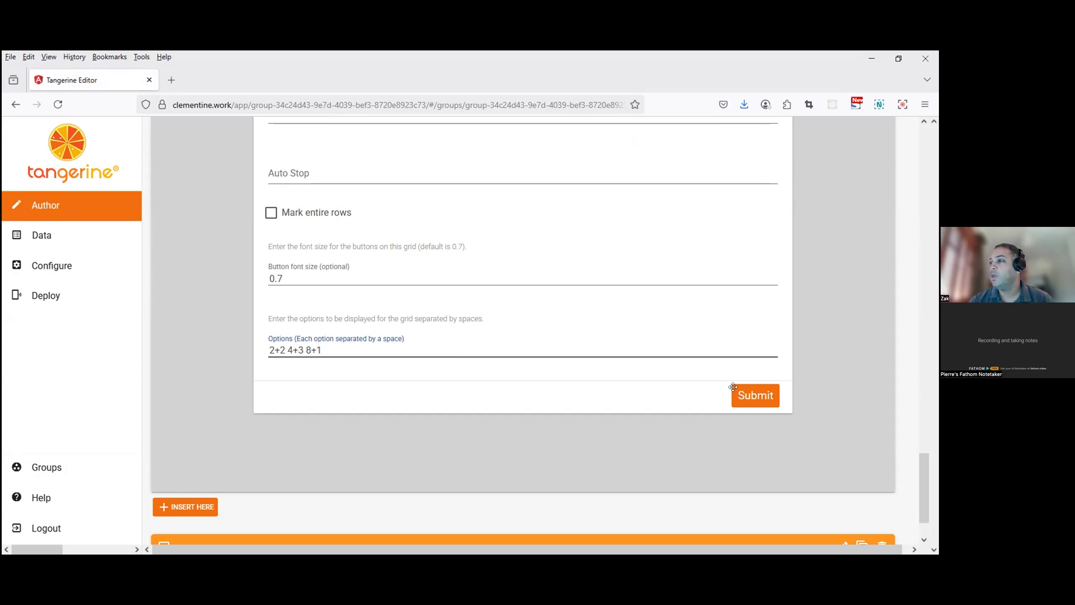
scroll(474, 297, "down", 4)
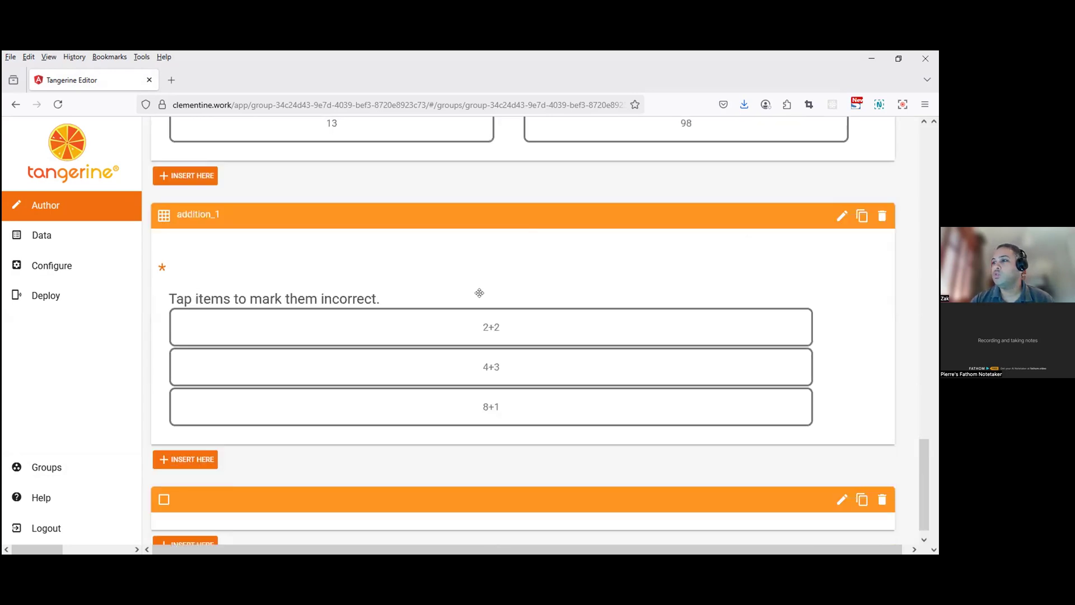
scroll(477, 302, "down", 1)
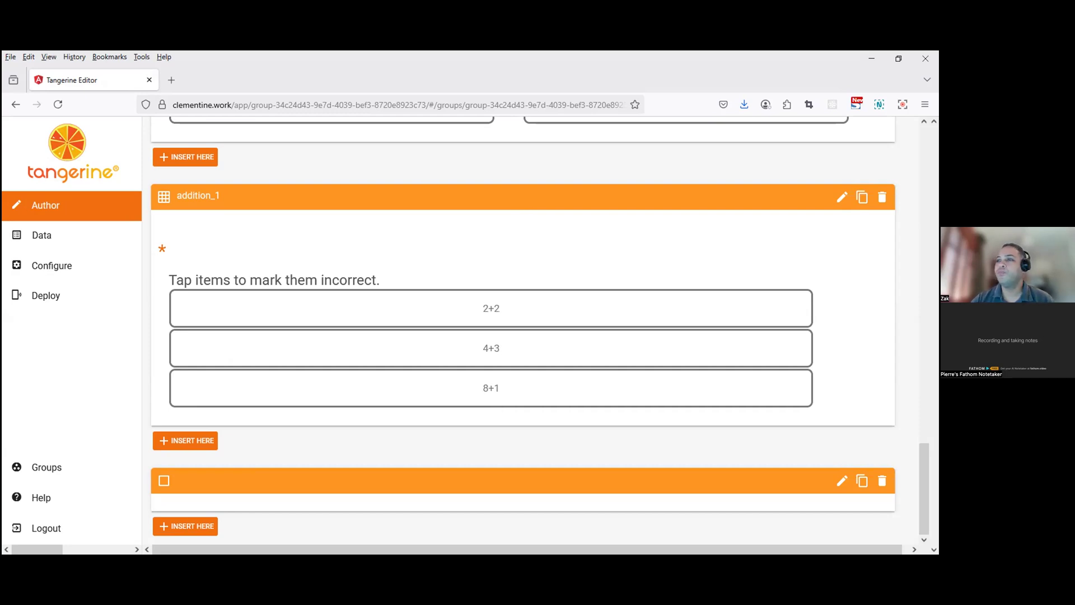
Edit addition_1 so its last option includes the answer, as 8+1(9), and submit the change
left_click(842, 197)
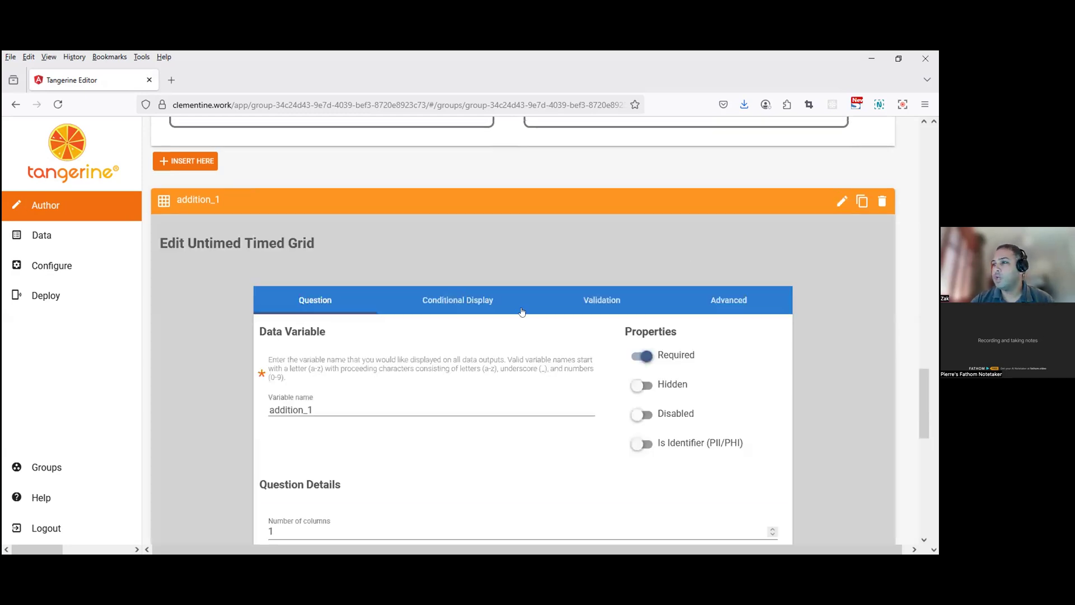
scroll(283, 350, "down", 5)
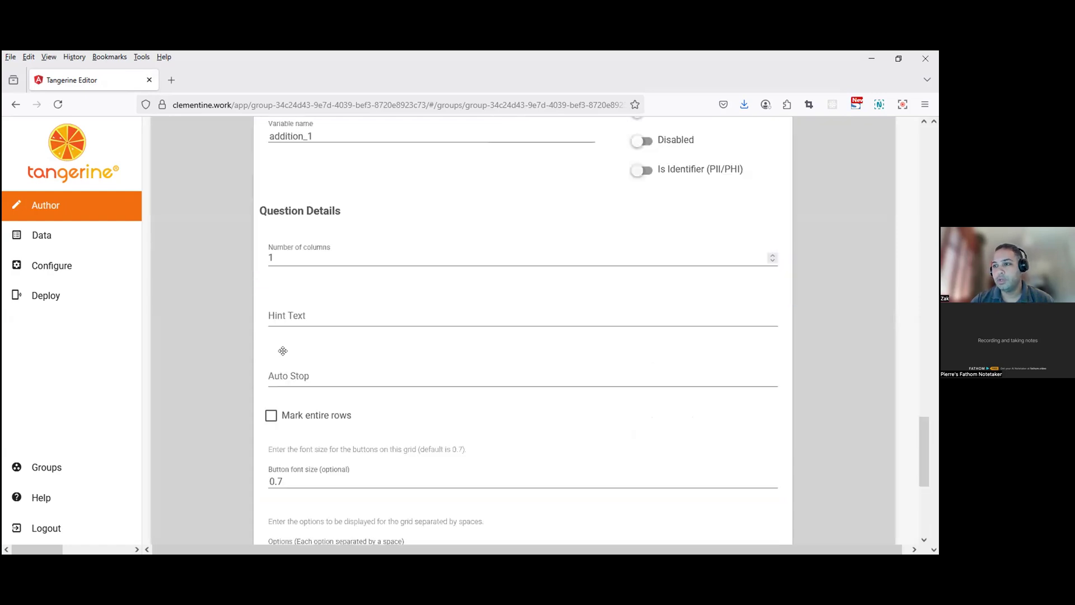
scroll(325, 379, "down", 3)
left_click(325, 379)
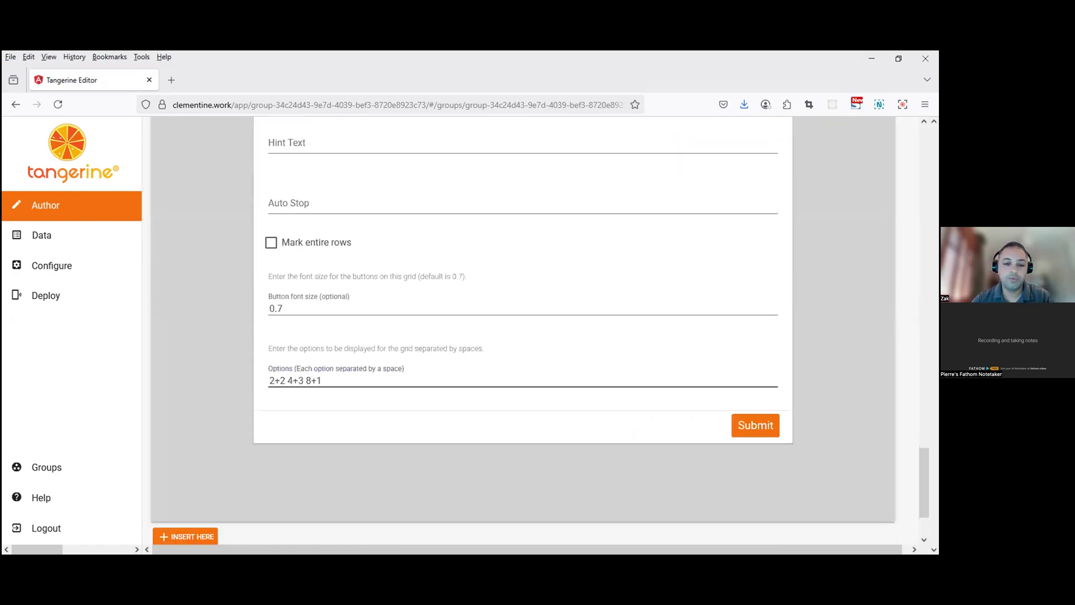
type("(")
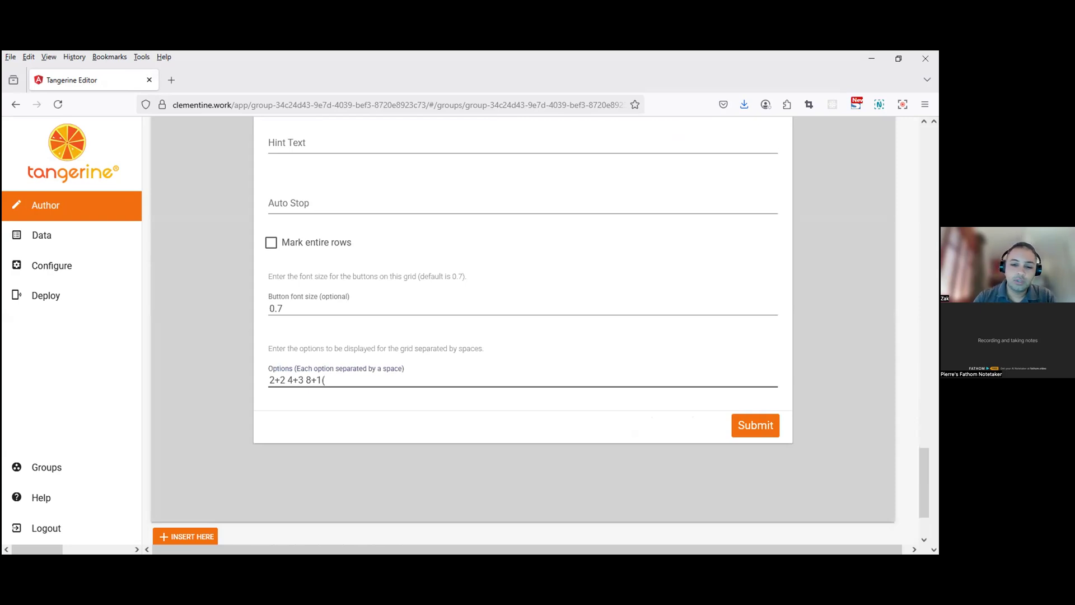
type("9)")
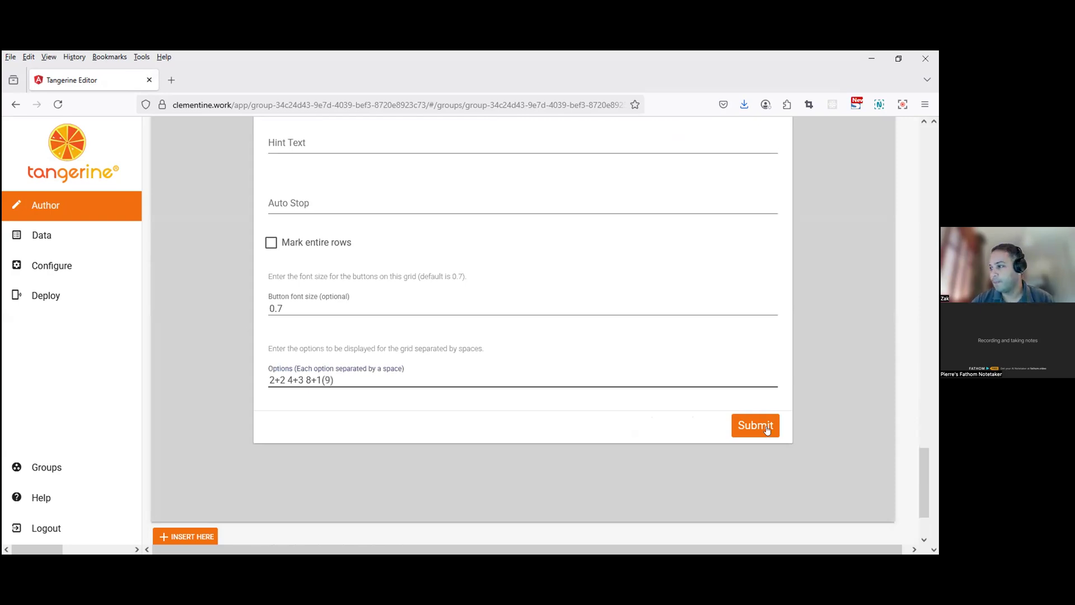
left_click(766, 427)
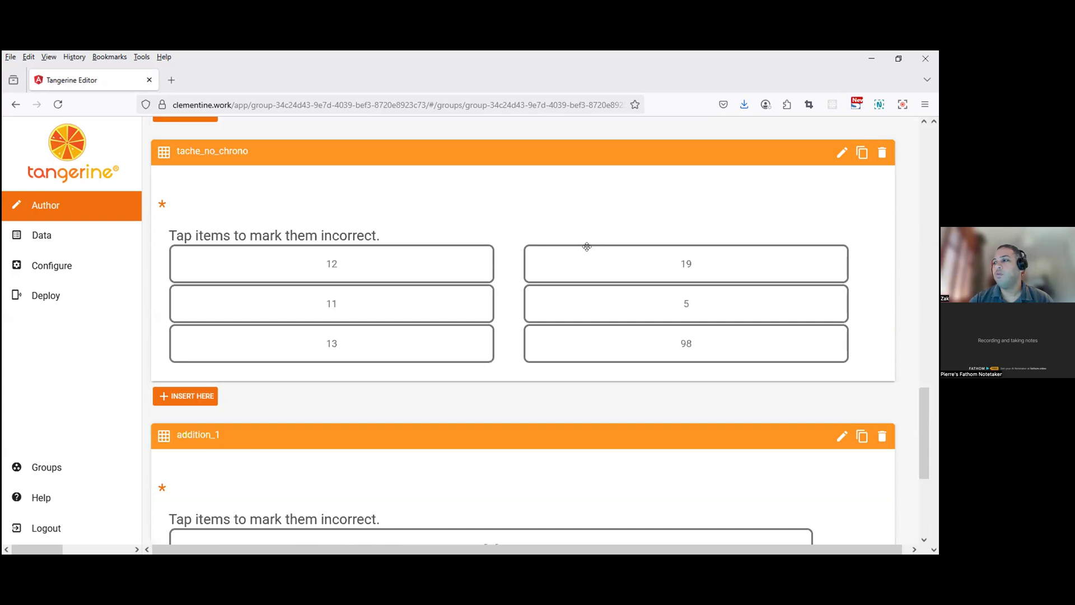
scroll(442, 358, "down", 4)
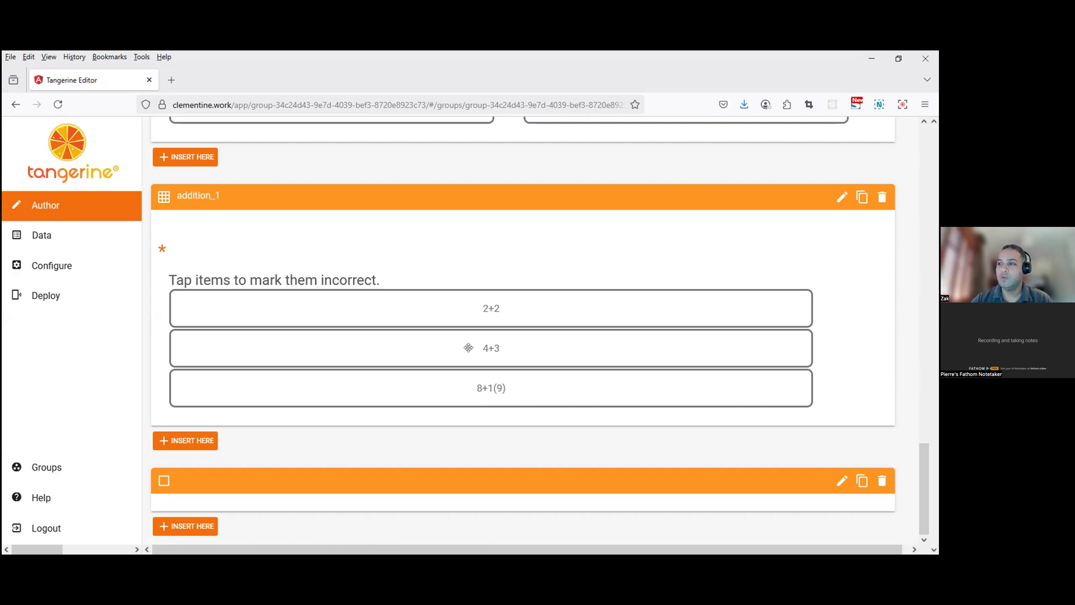
Insert a radio buttons question between tache_no_chrono and addition_1
scroll(469, 348, "up", 3)
scroll(469, 348, "down", 2)
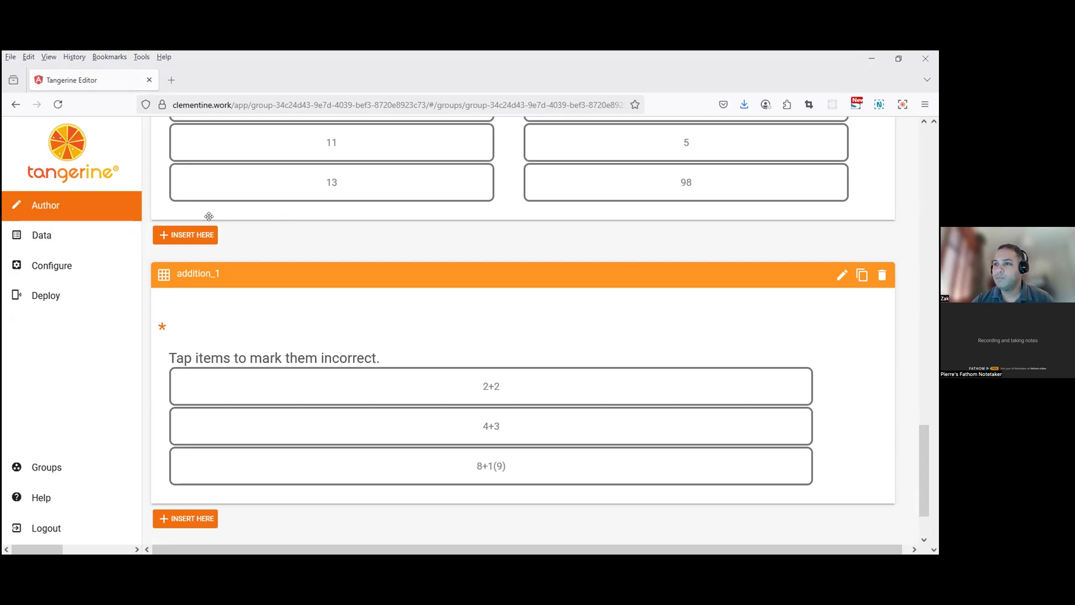
left_click(196, 235)
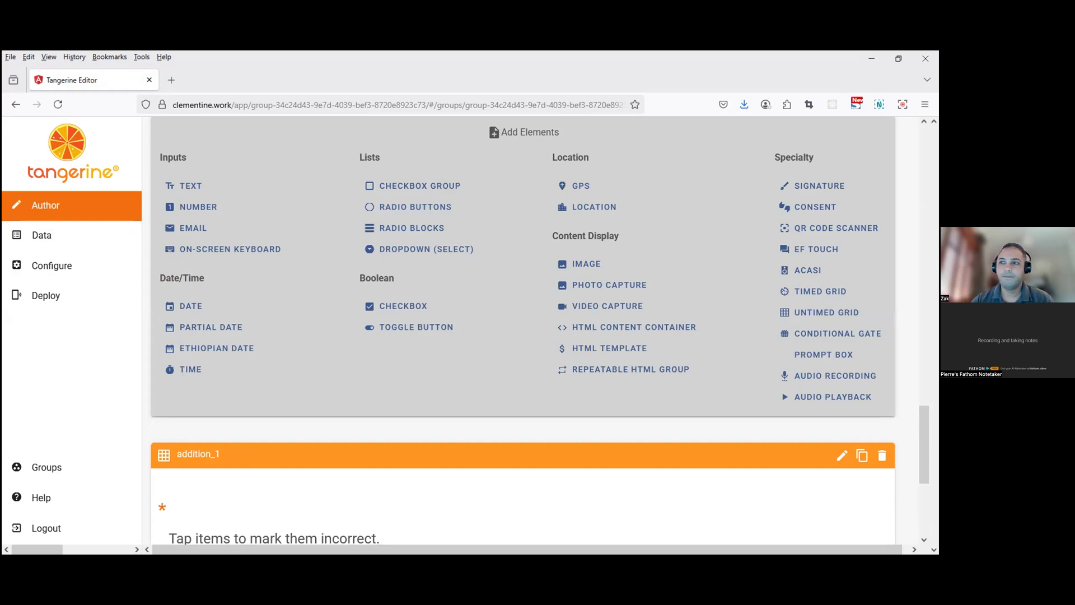
left_click(370, 208)
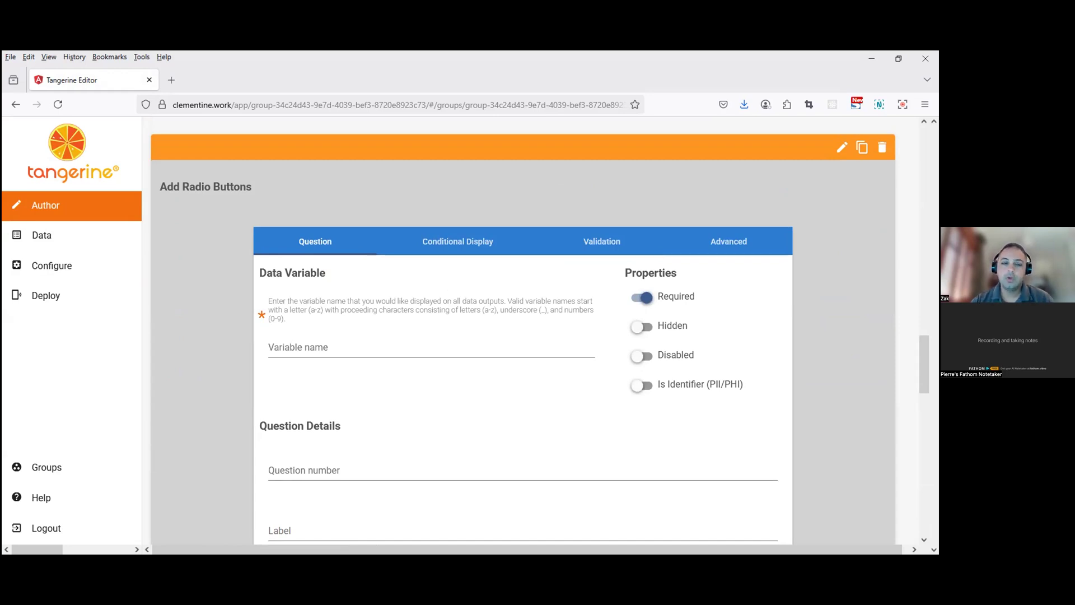
left_click(269, 350)
type("addti")
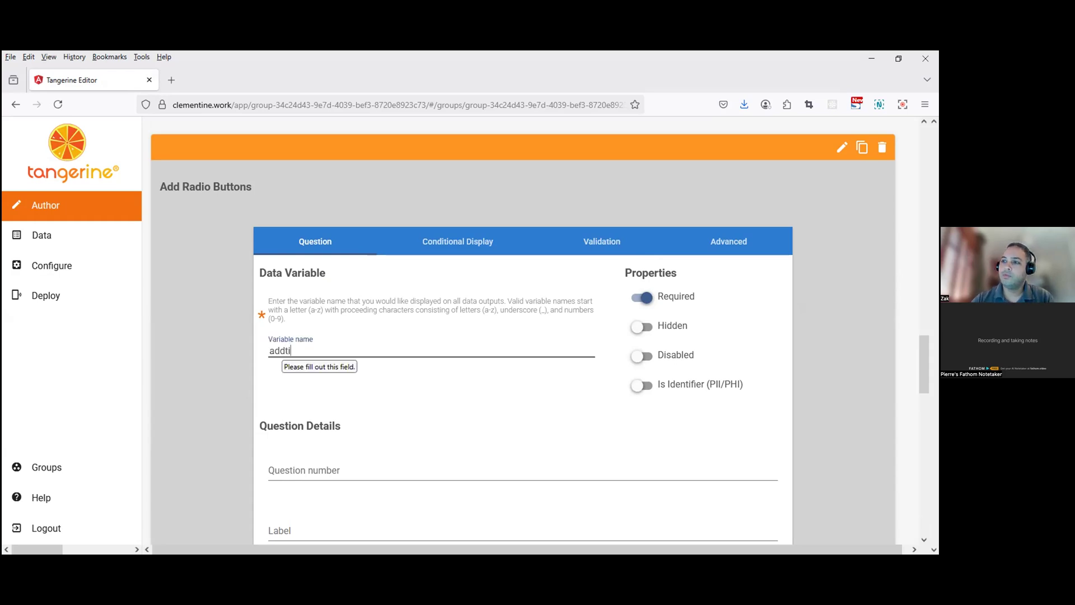
key("BackSpace")
key("BackSpace")
type("ition")
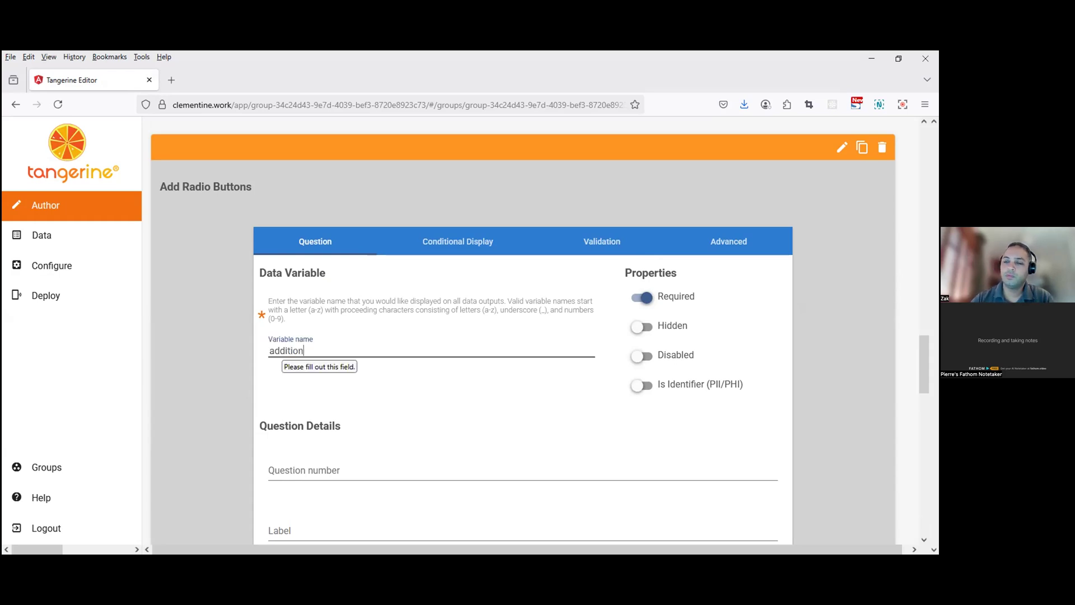
type("_test")
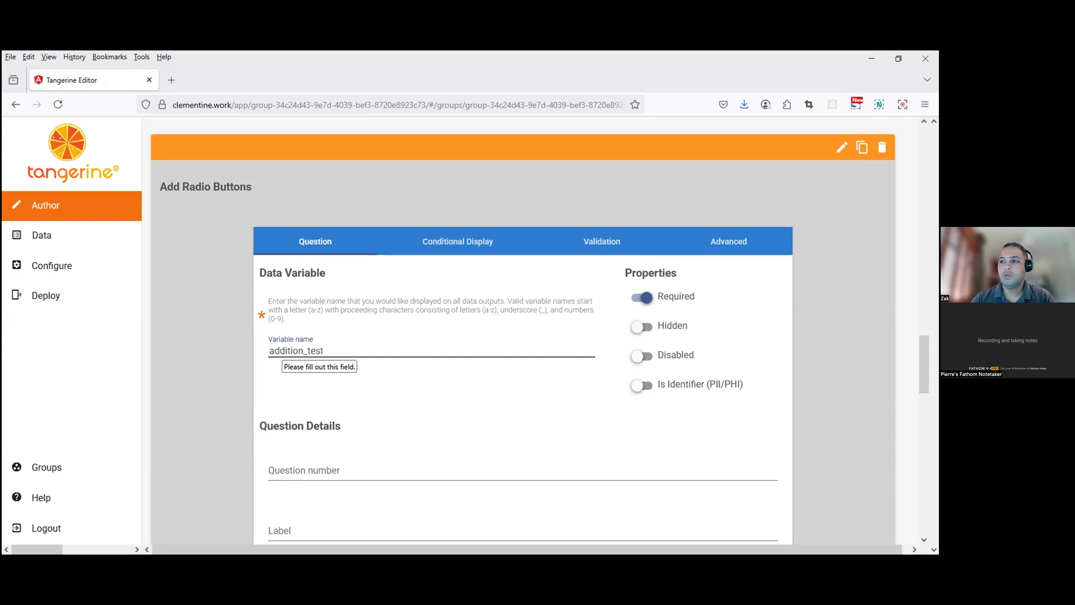
key("BackSpace")
key("BackSpace")
key("BackSpace")
key("BackSpace")
key("BackSpace")
key("BackSpace")
key("BackSpace")
key("BackSpace")
key("BackSpace")
key("BackSpace")
key("BackSpace")
key("BackSpace")
key("BackSpace")
Name the radio buttons question's variable problem_1 and set its question number to "P1."
type("p")
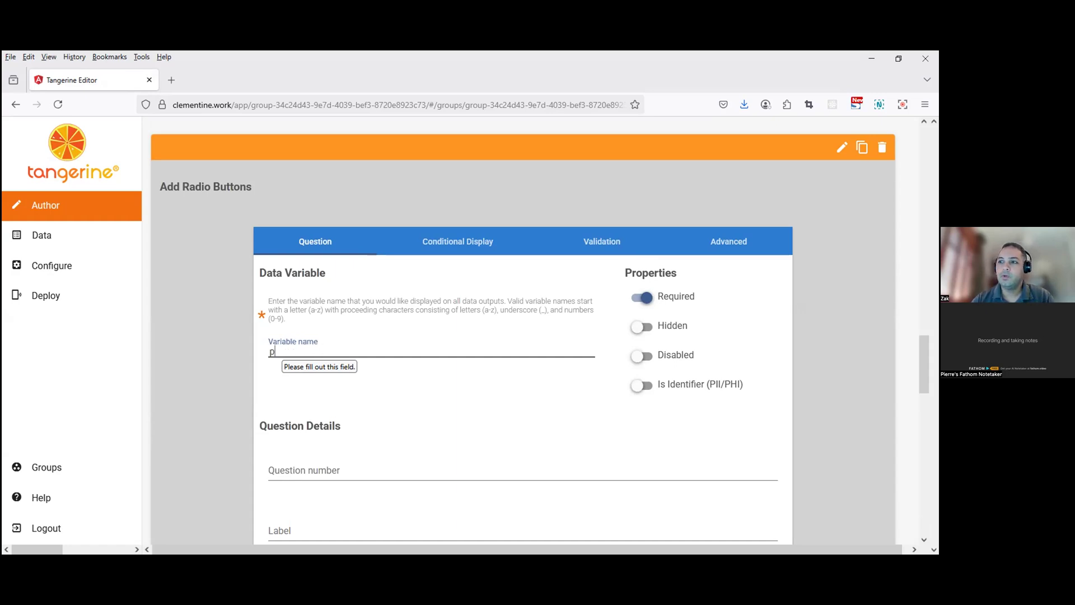
type("roblem_")
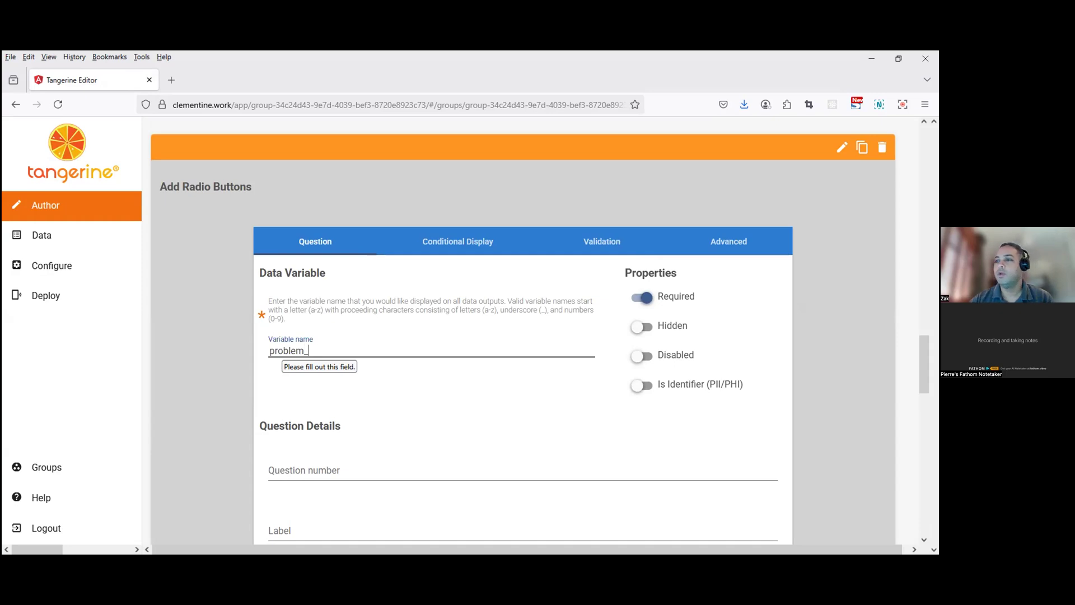
type("1")
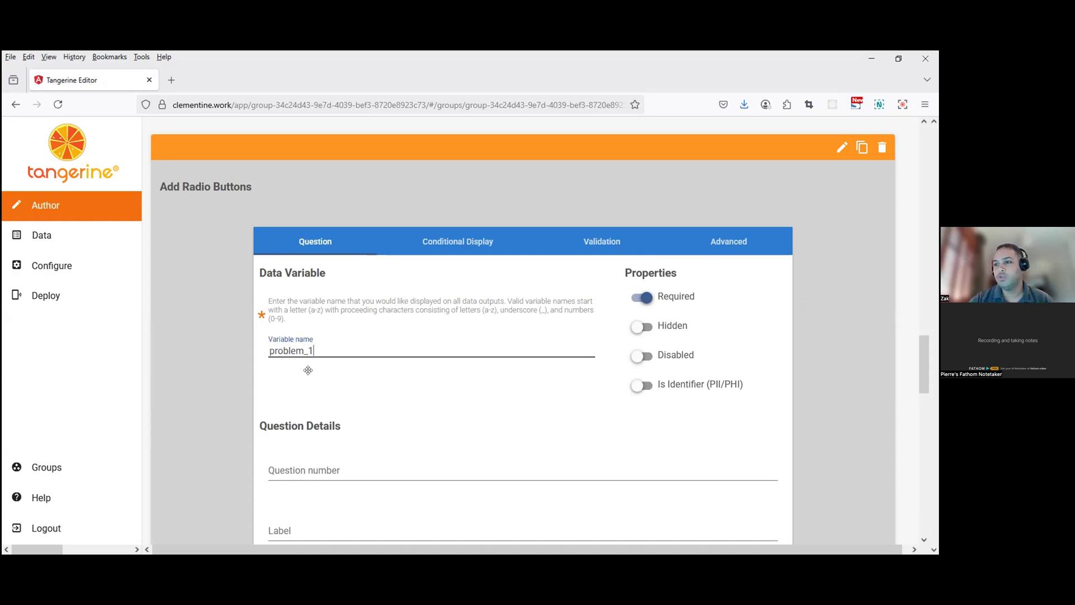
scroll(290, 241, "down", 2)
scroll(289, 208, "down", 1)
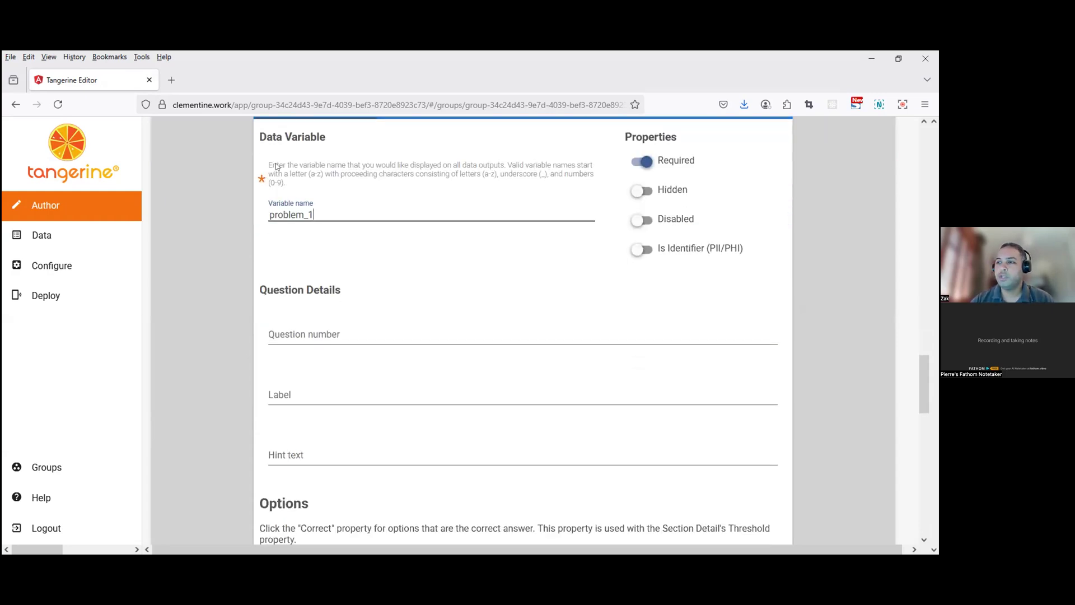
left_click(297, 336)
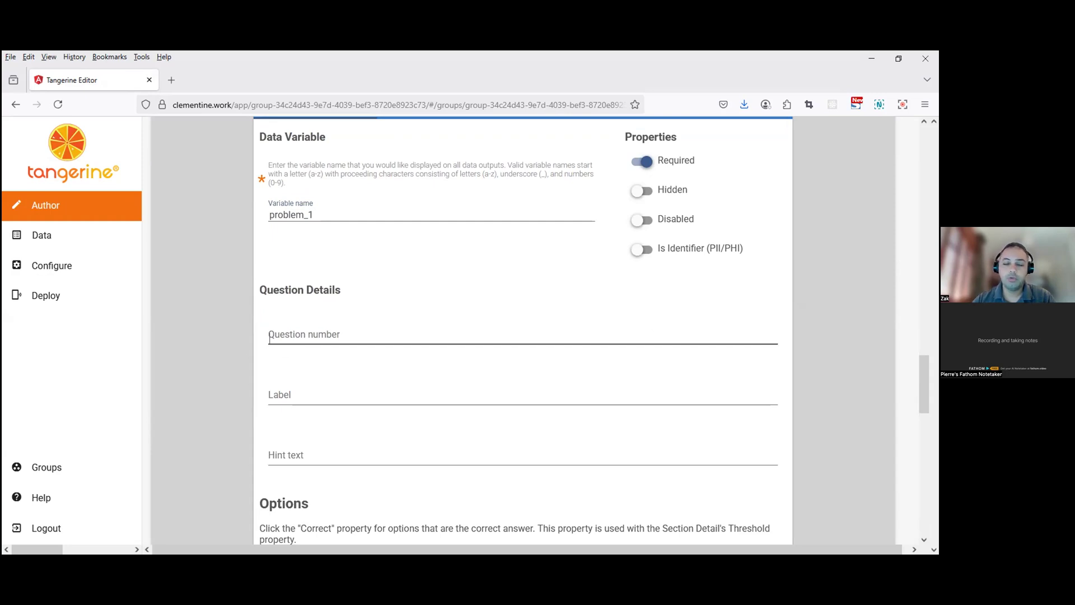
type("P1.")
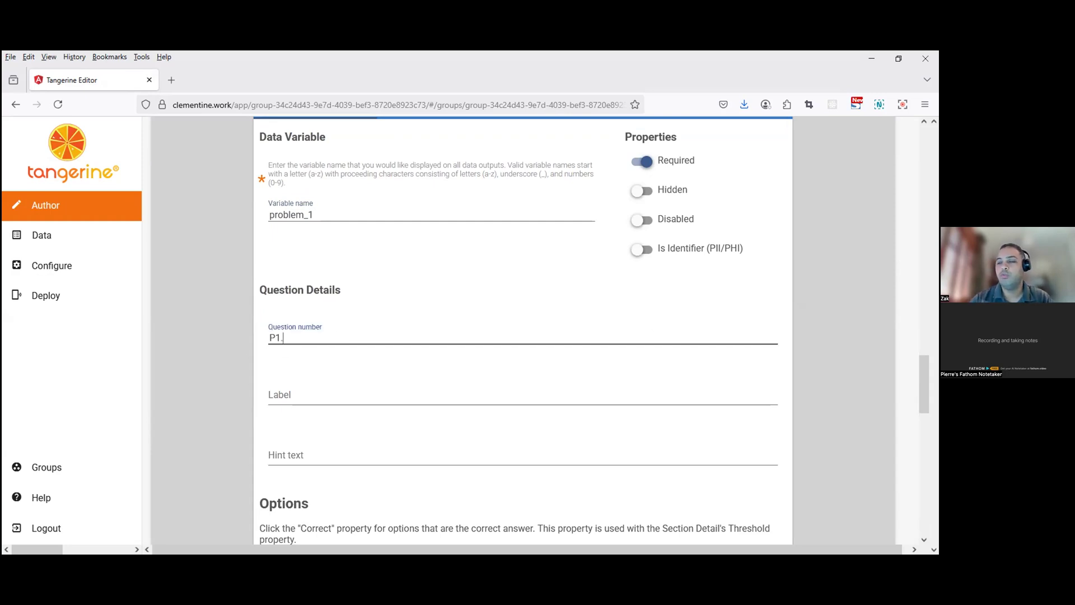
Paste the French word problem about giving away 5 of 7 oranges as the problem_1 question's label
left_click(279, 394)
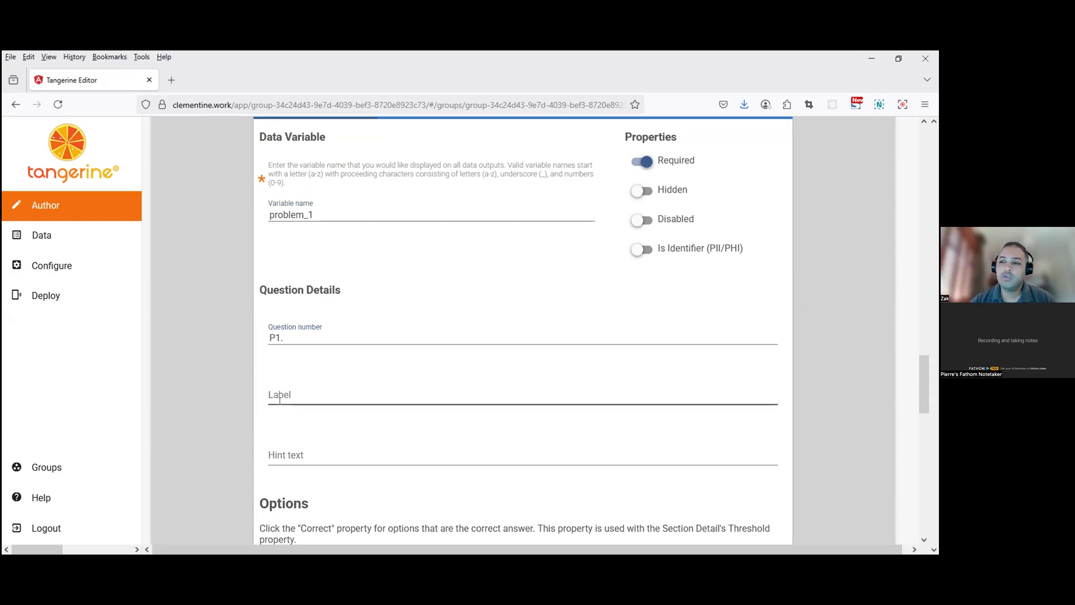
scroll(279, 397, "down", 3)
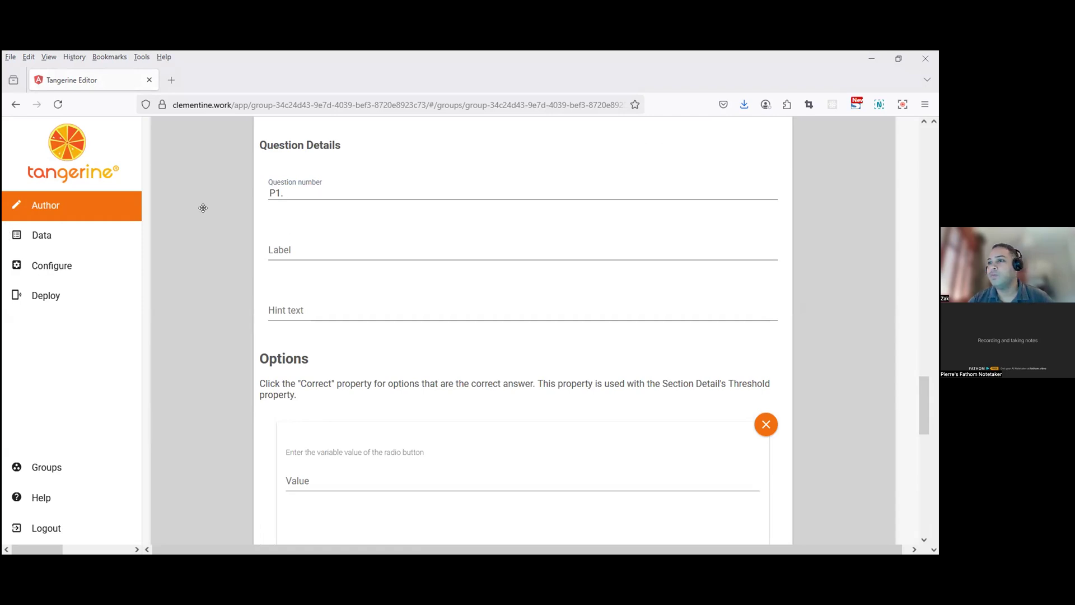
left_click(278, 249)
type("Pete a 7 oranges. Il en donne 5. Combien d'oranges lui reste-t-il ?")
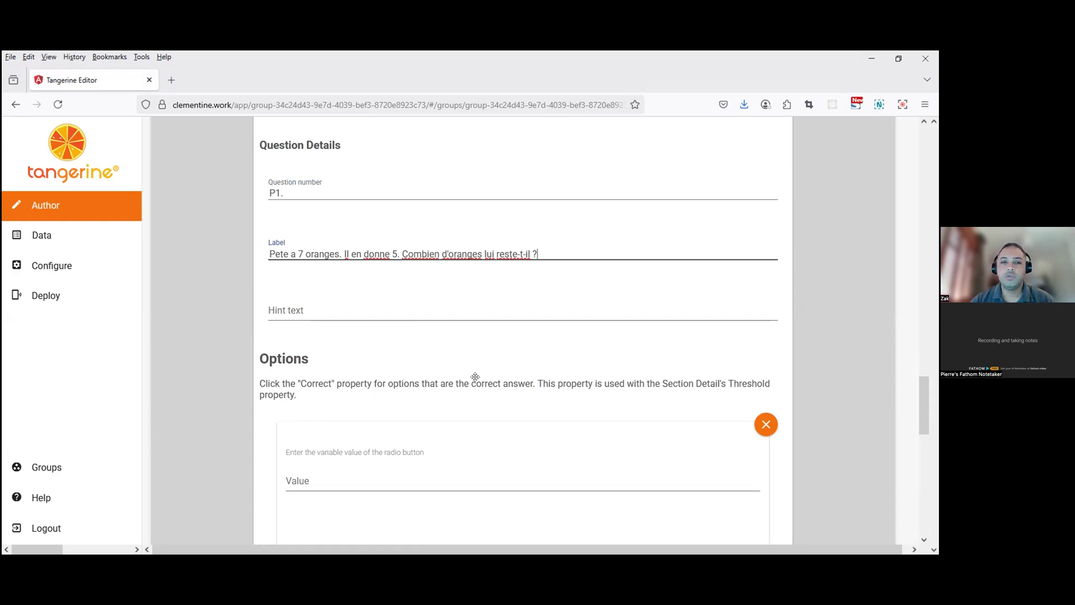
Give the question's first option the value 0 and the label Correct
scroll(480, 404, "down", 1)
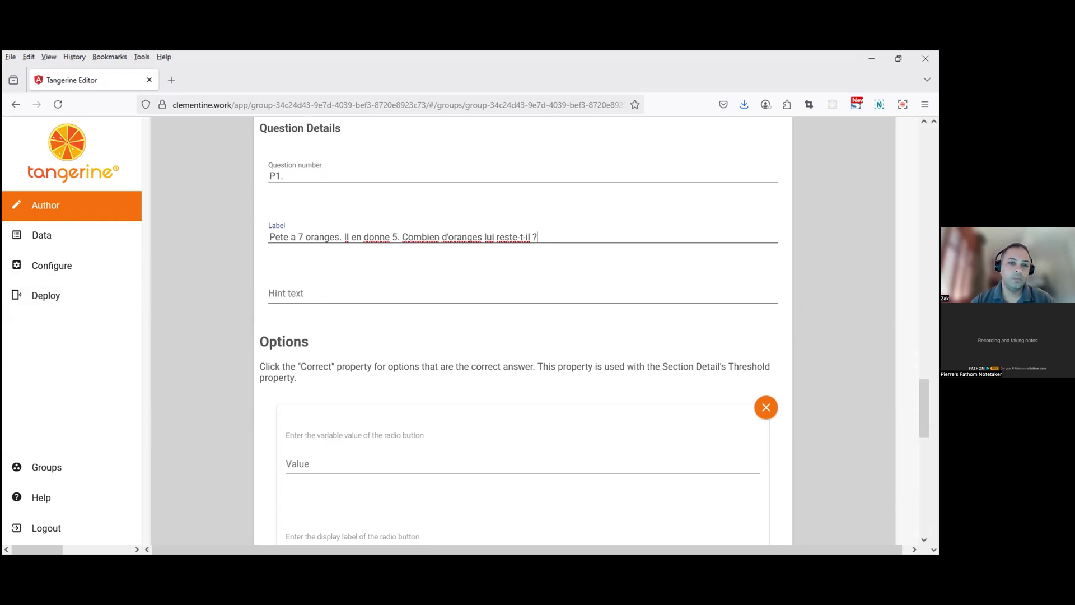
left_click(308, 458)
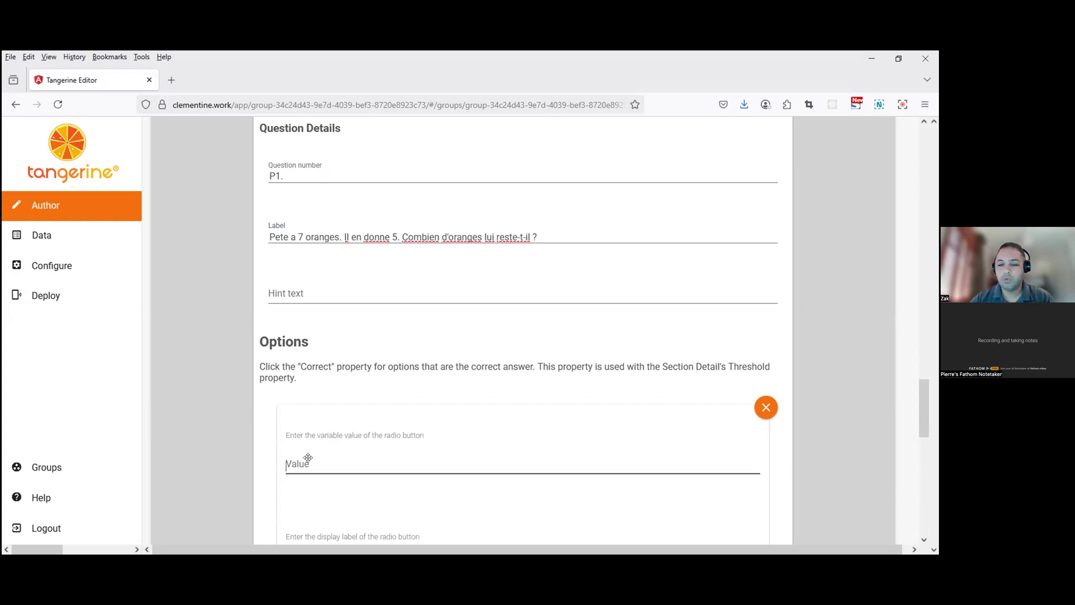
type("0")
scroll(328, 420, "down", 2)
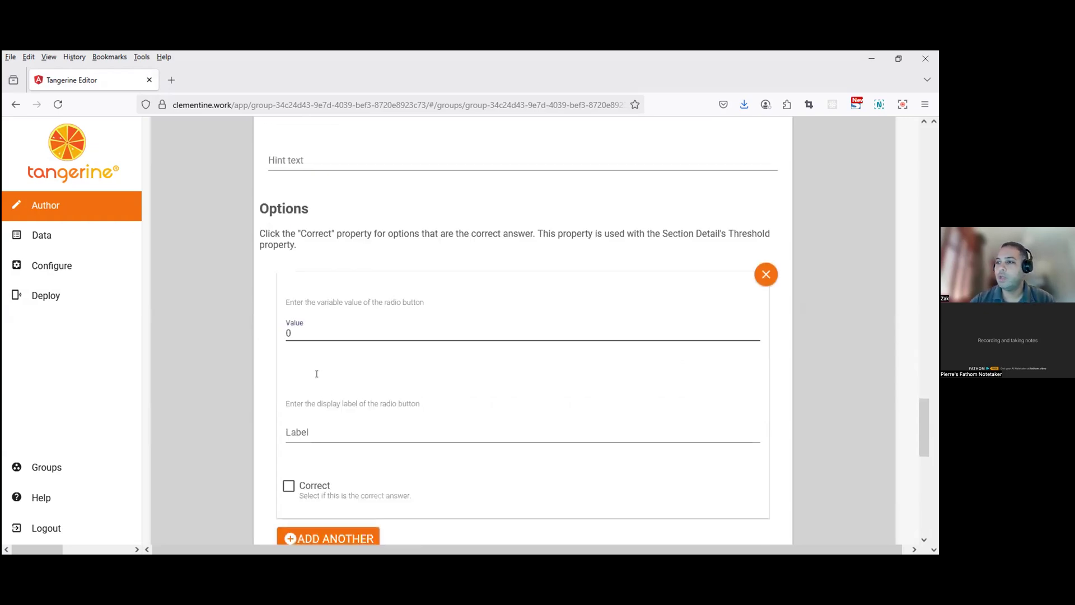
scroll(316, 369, "down", 1)
left_click(316, 368)
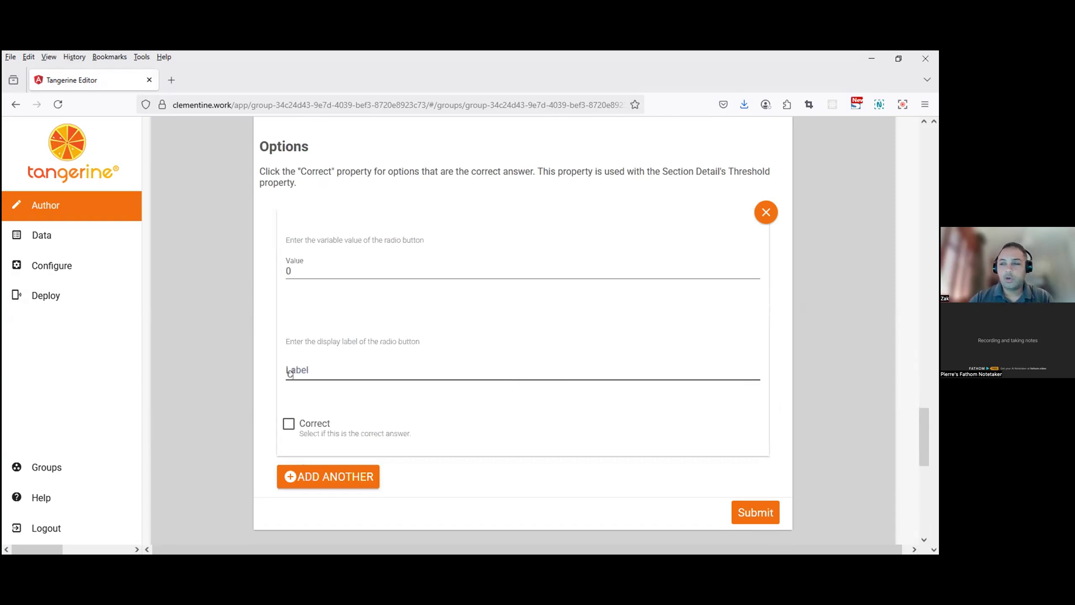
type("Correct")
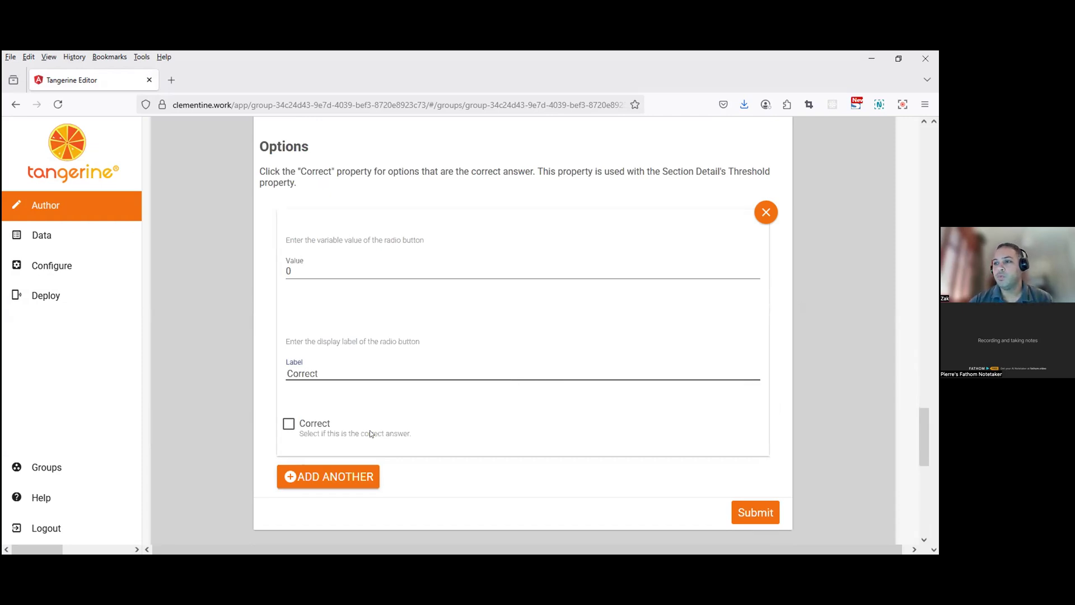
Change the label of the option with value 0 to Incorrect
left_click(282, 368)
left_click(288, 371)
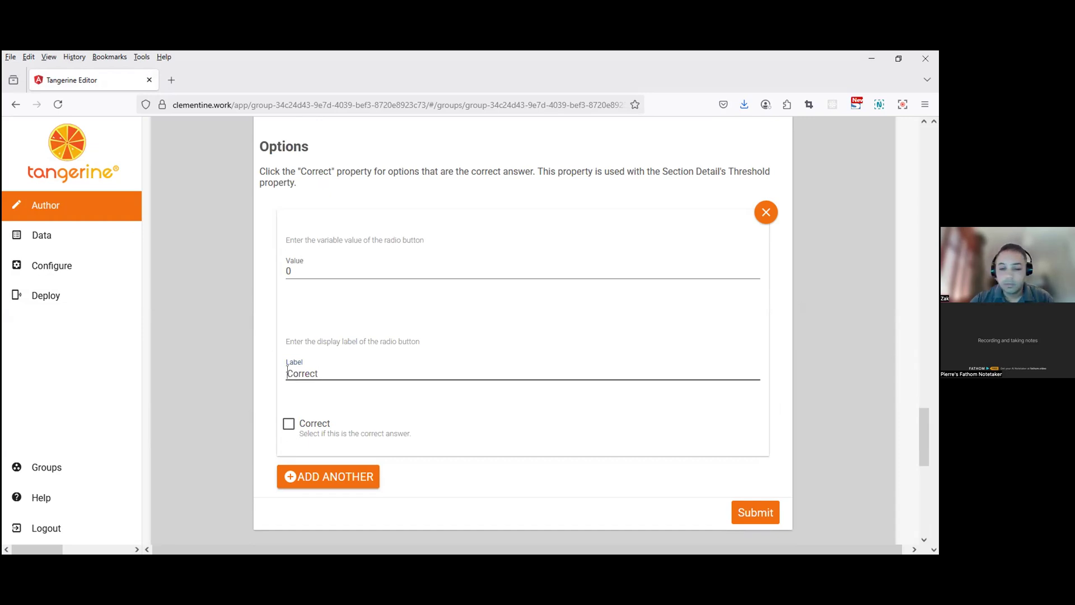
type("I")
key("Delete")
key("Delete")
type("c")
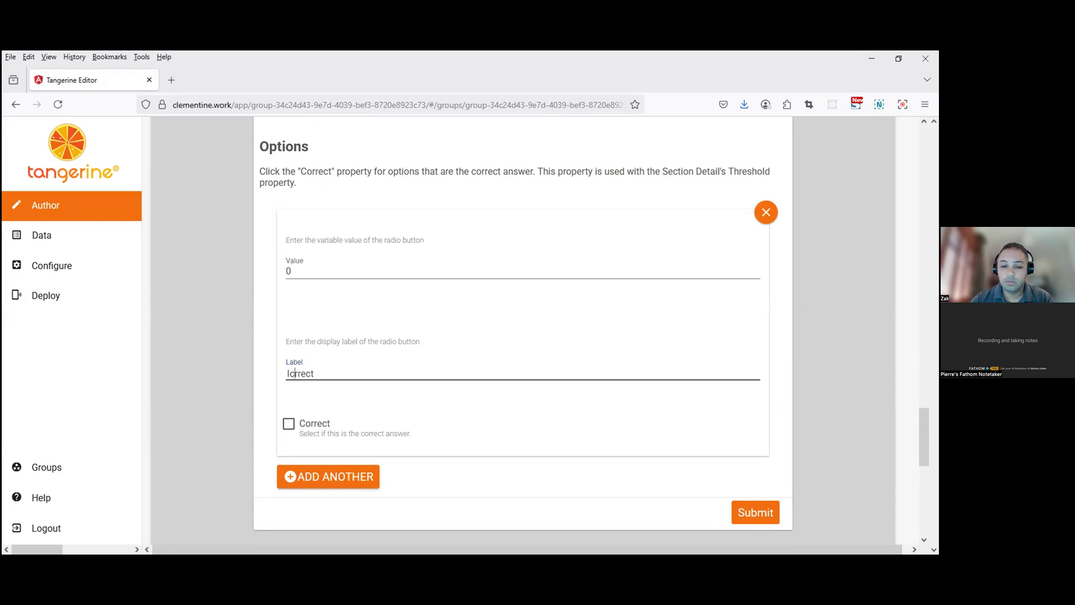
key("BackSpace")
type("nco")
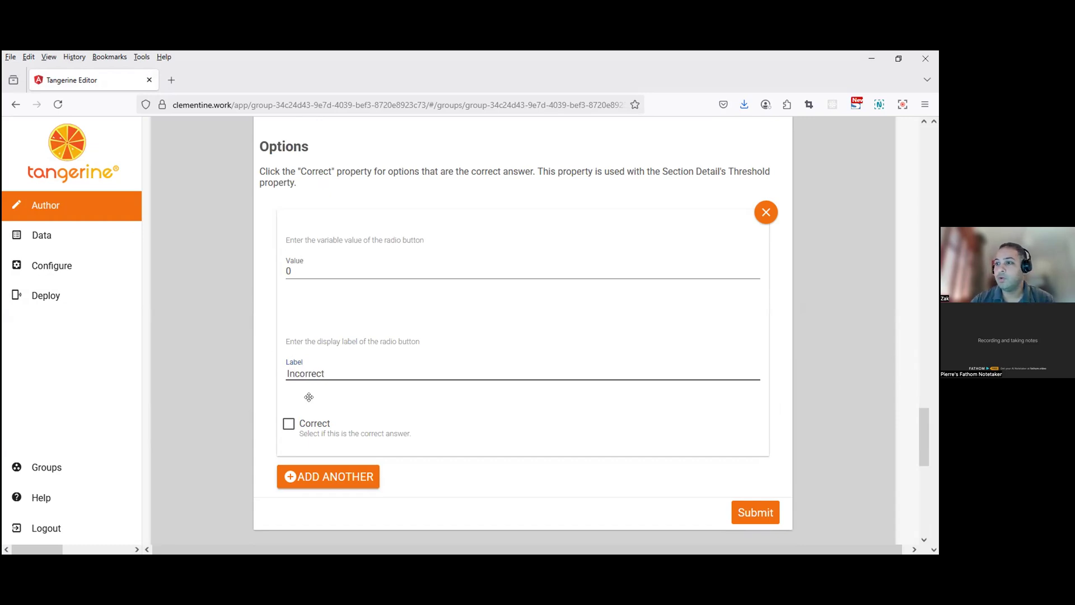
Add a second option with value 1 and label Correct, and mark it as the correct answer
left_click(324, 478)
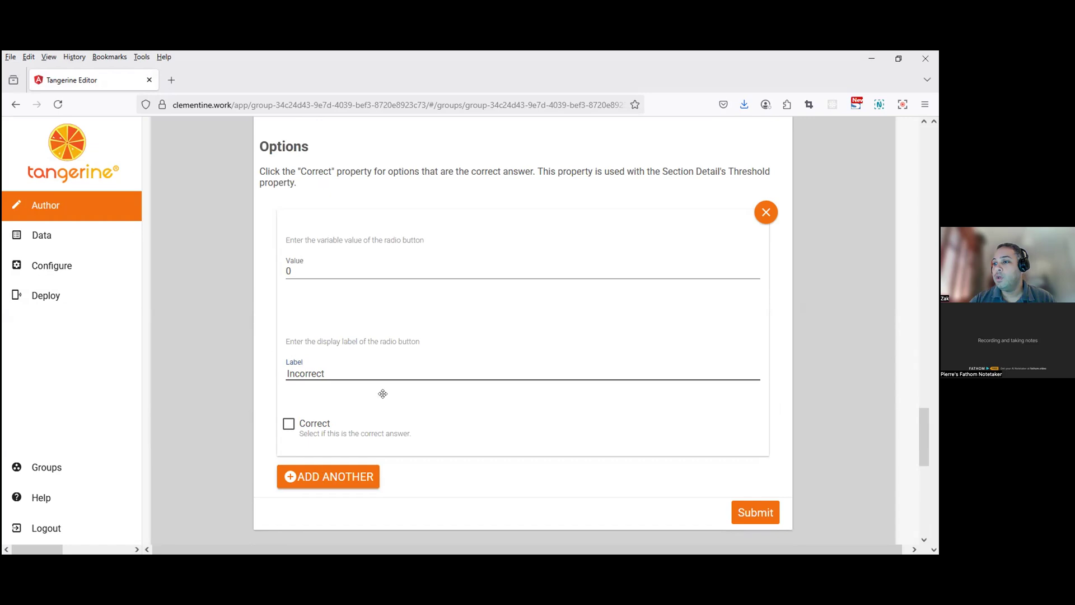
scroll(289, 387, "down", 3)
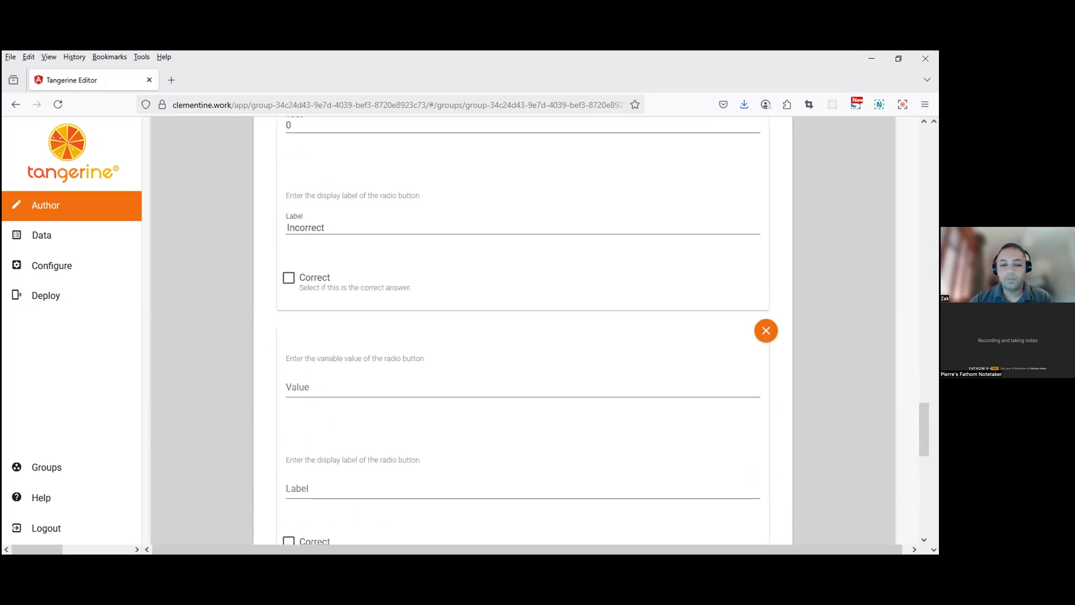
left_click(297, 387)
type("1")
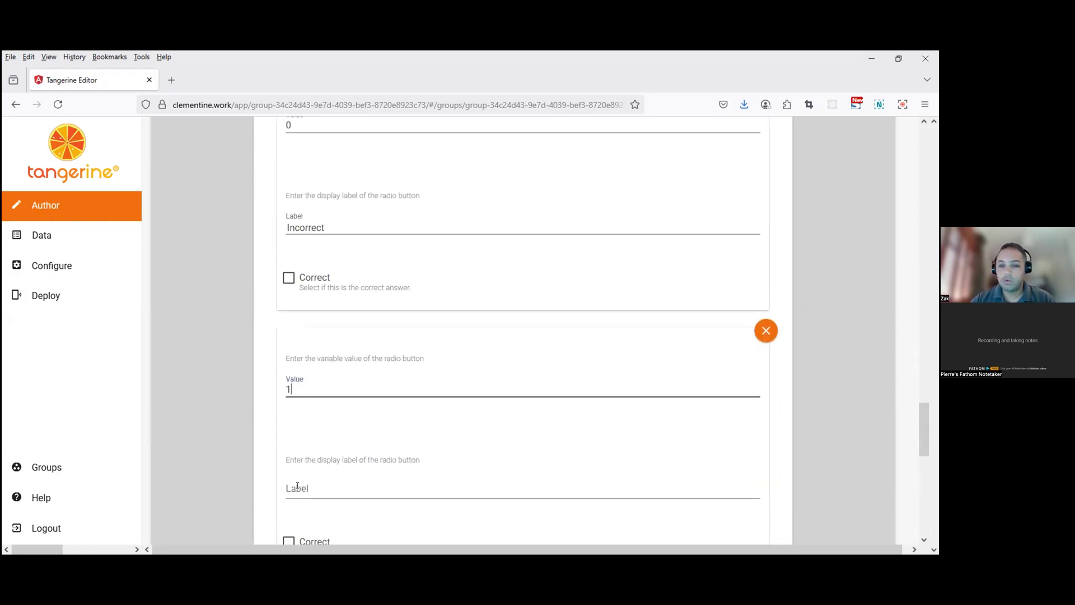
key("Tab")
type("Correct")
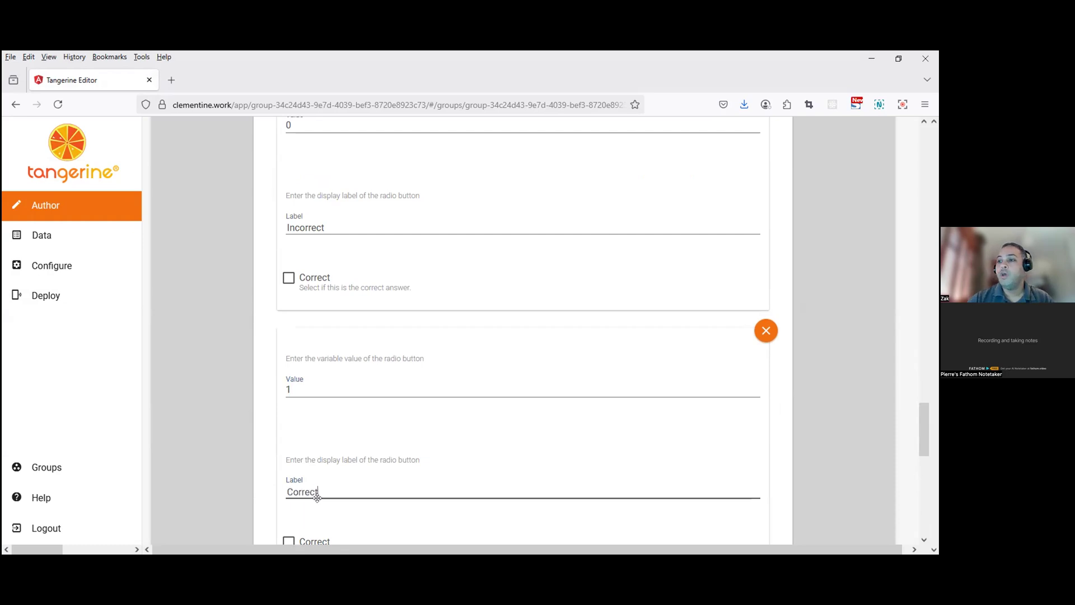
scroll(288, 373, "down", 3)
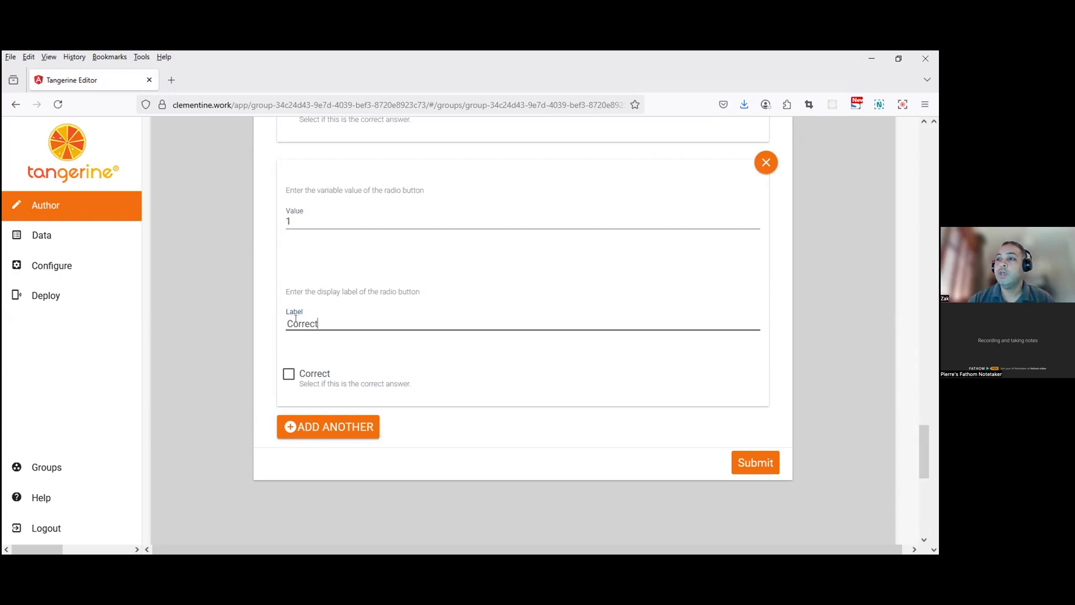
left_click(283, 383)
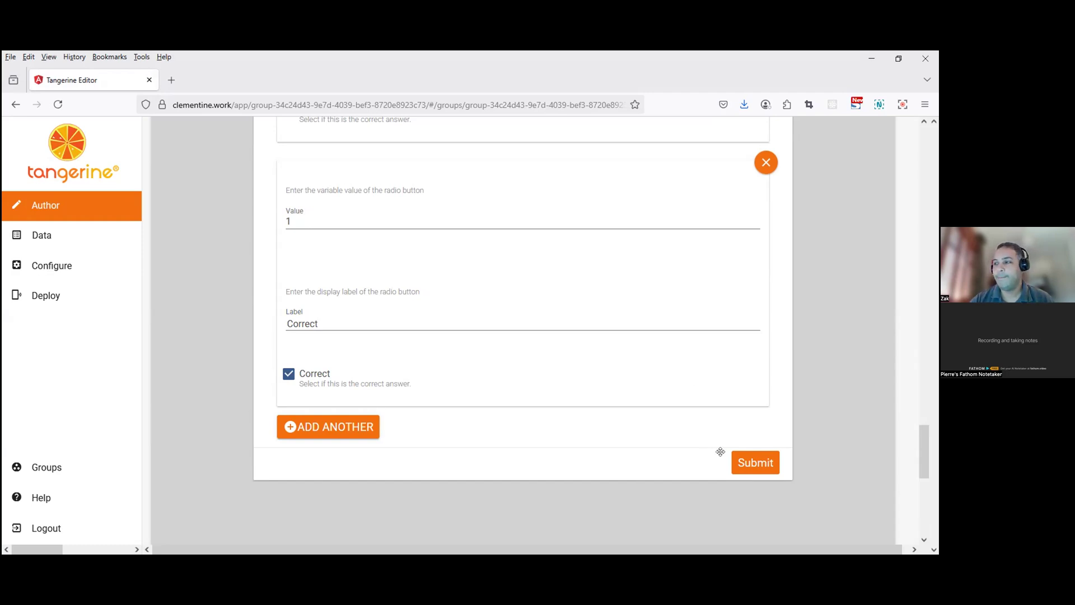
Review the problem_1 question's options and submit the question
scroll(619, 309, "up", 3)
scroll(619, 309, "up", 2)
scroll(619, 308, "down", 6)
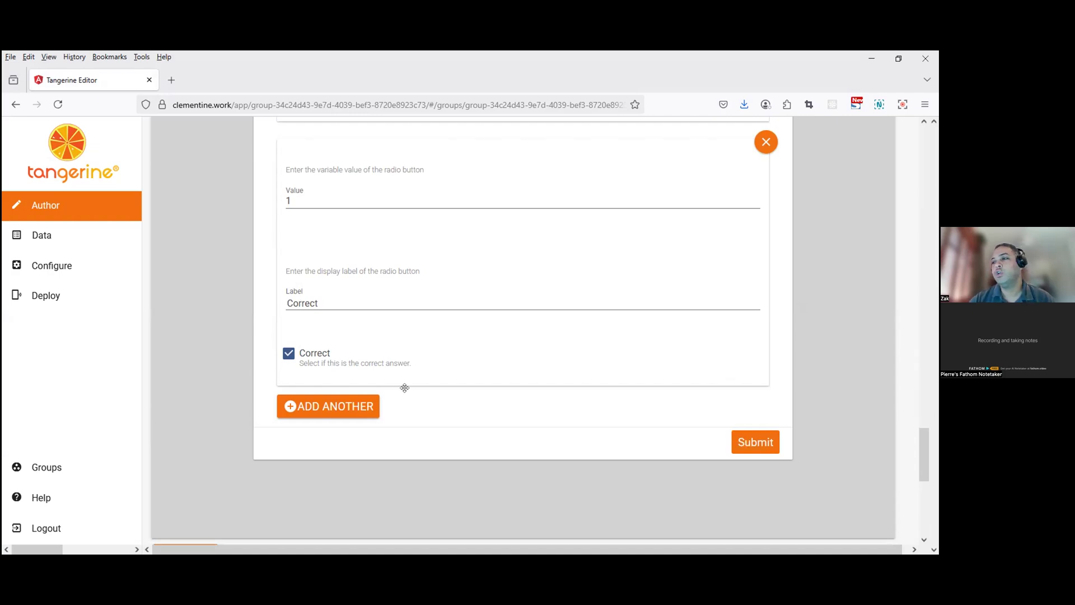
left_click(766, 448)
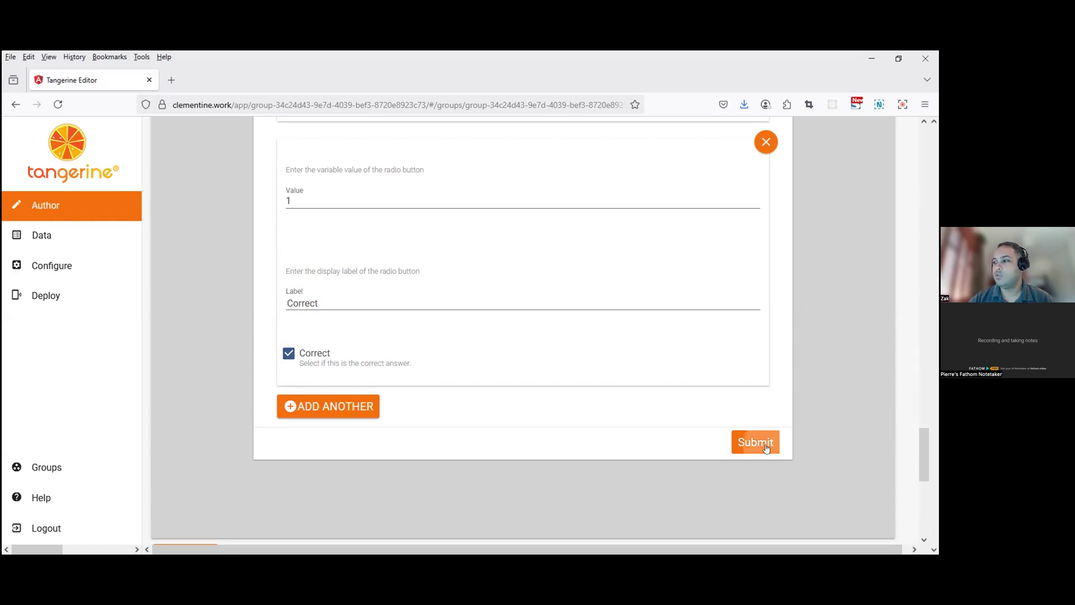
scroll(349, 374, "down", 2)
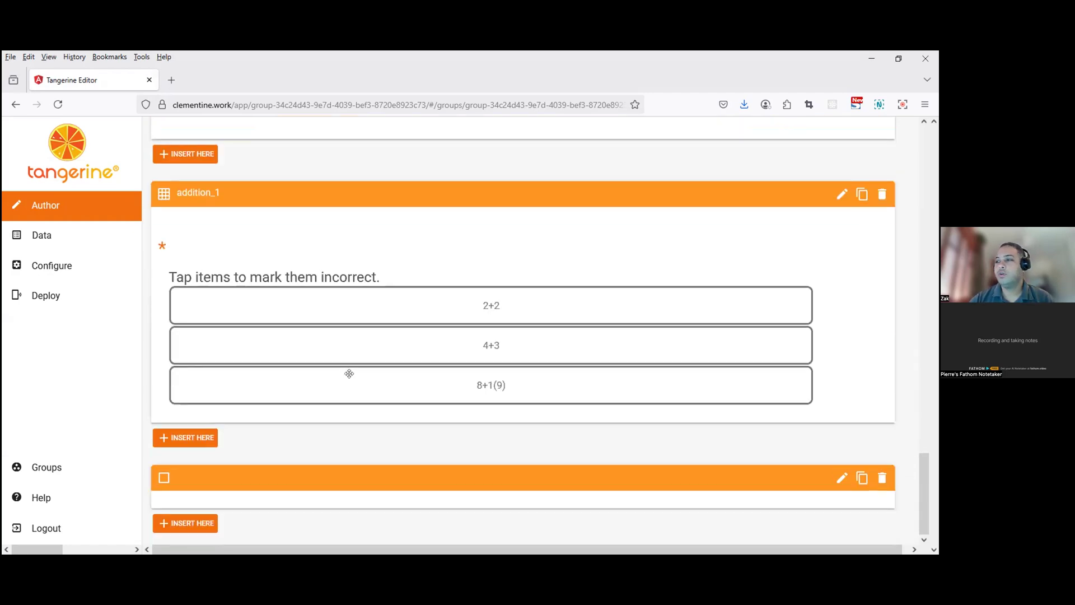
Try out the Incorrect and Correct answers of the problem_1 question in the form
scroll(349, 374, "up", 3)
scroll(349, 376, "up", 1)
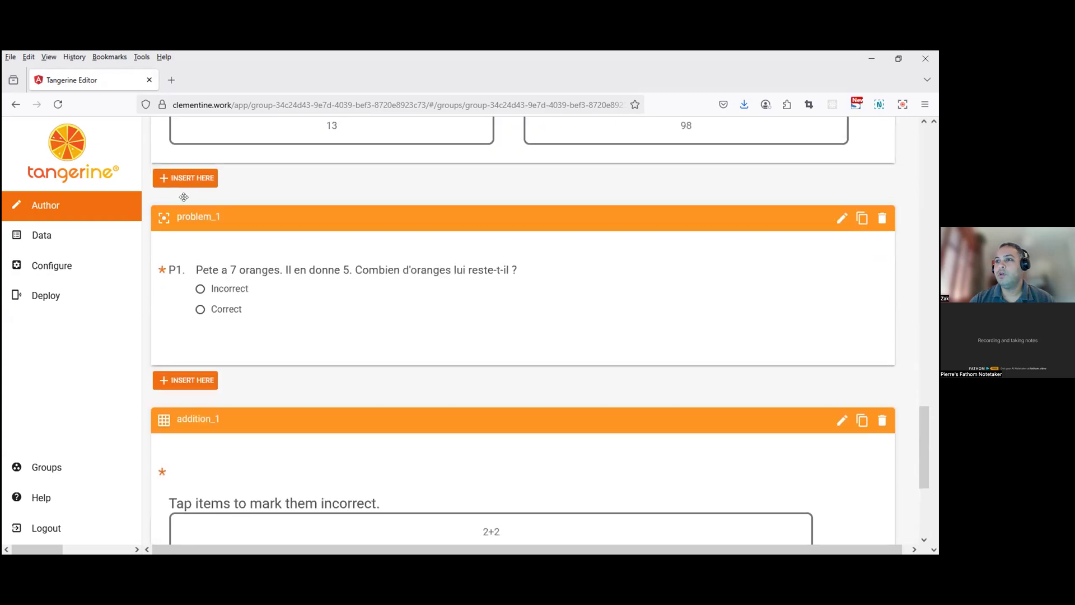
left_click(199, 290)
left_click(200, 309)
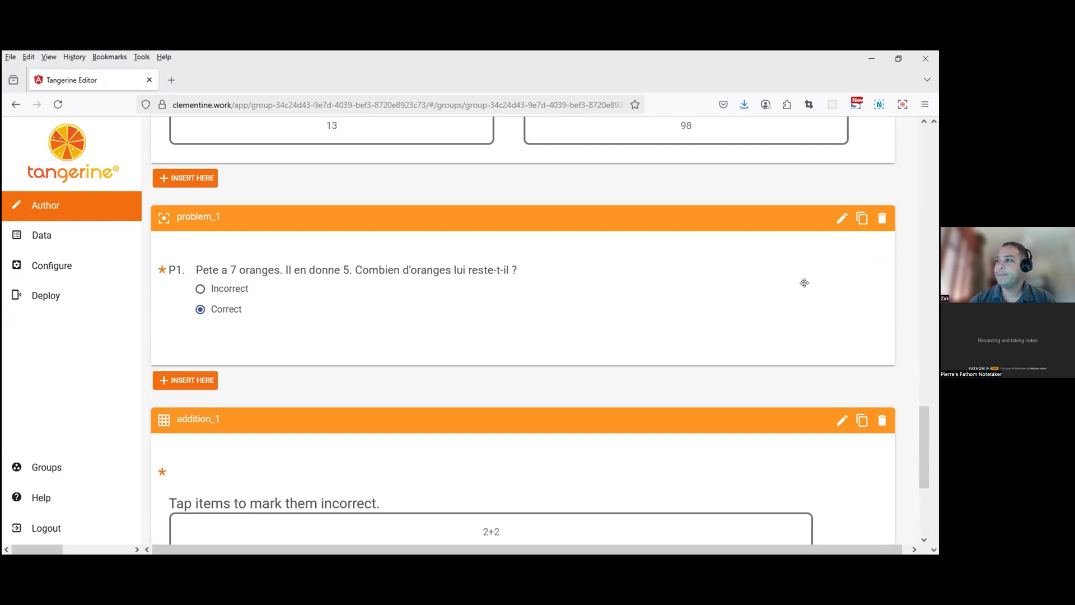
Reopen the problem_1 question for editing and set its hint text to "Reponse correct 2"
left_click(495, 336)
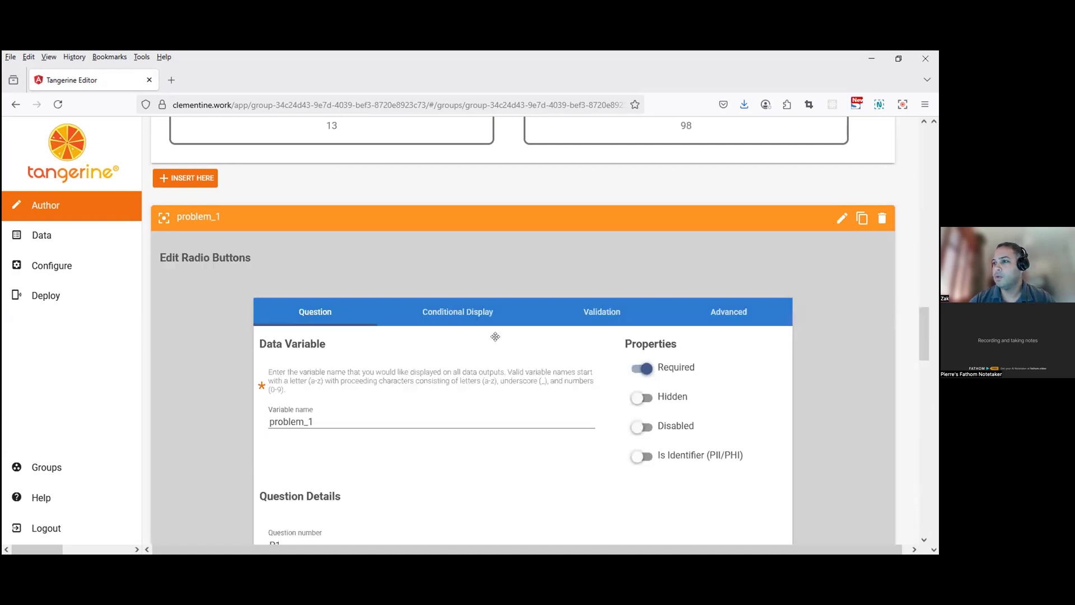
scroll(495, 336, "down", 2)
scroll(311, 322, "down", 4)
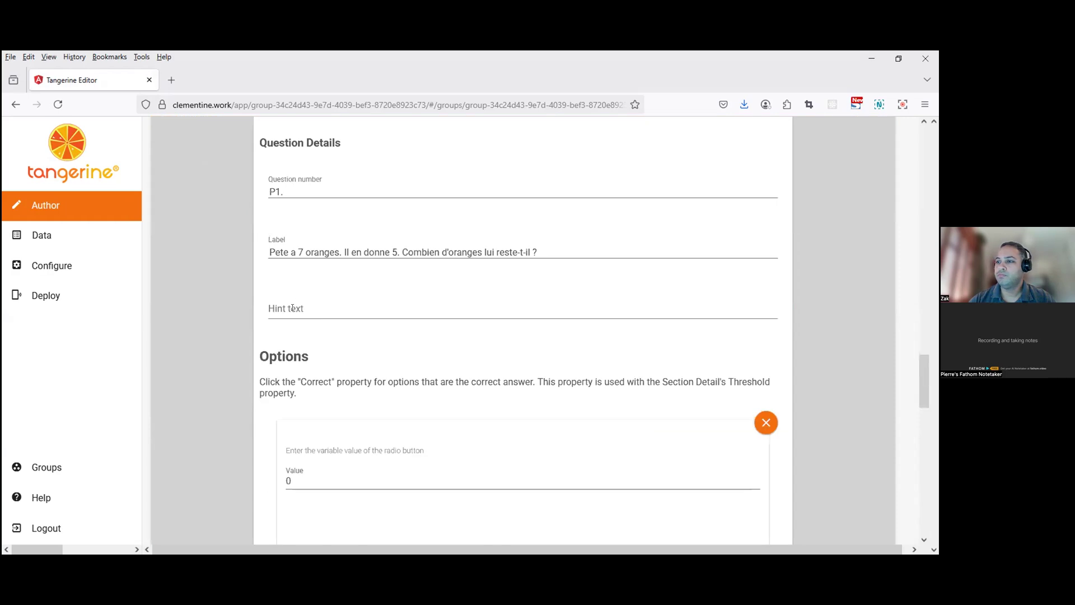
left_click(292, 308)
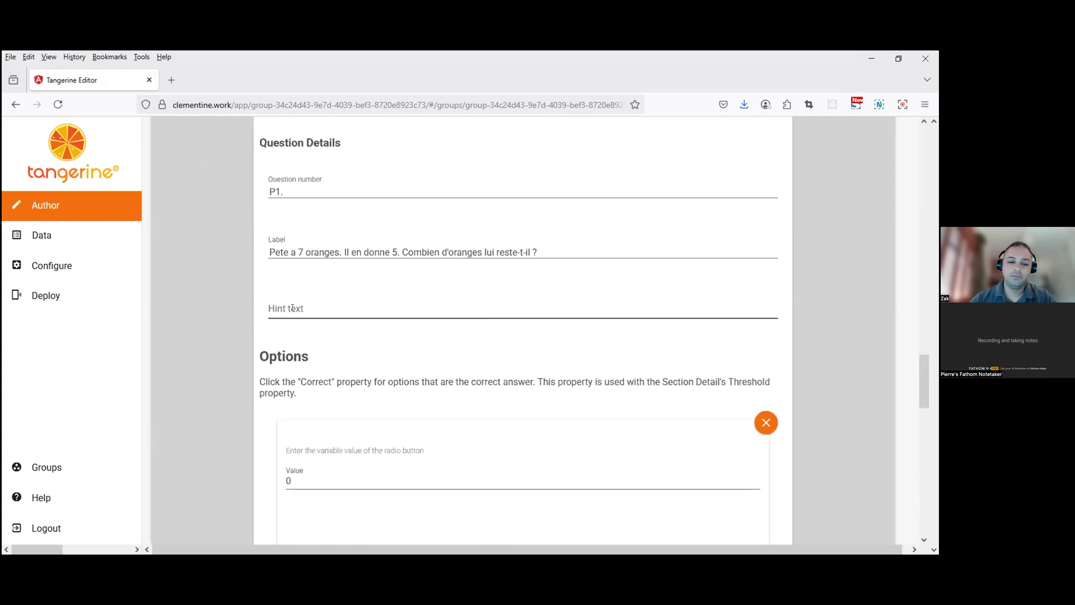
type("Reponse correct")
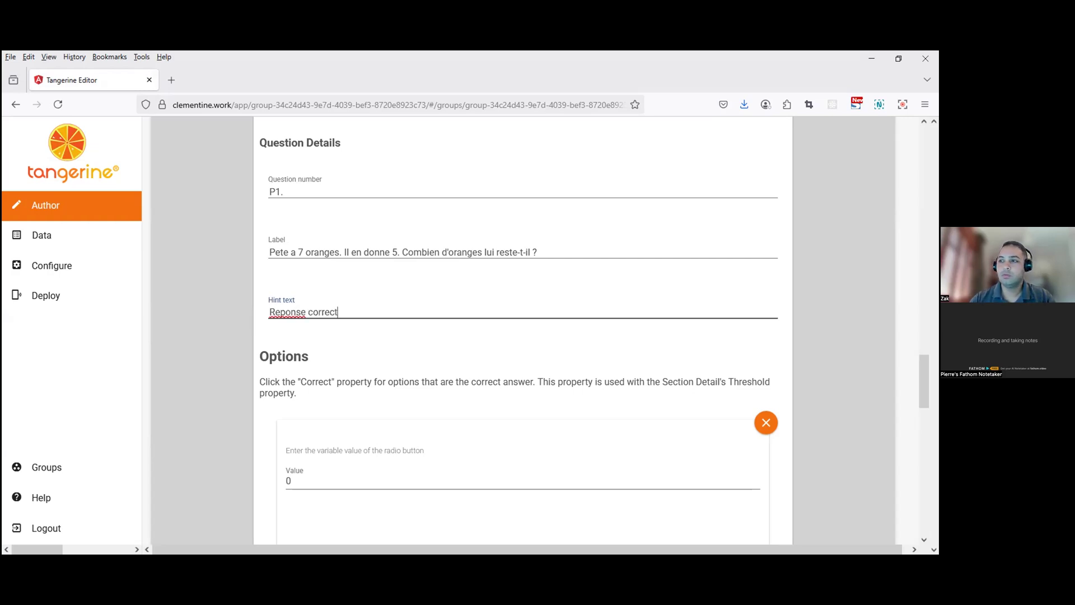
type(" 2")
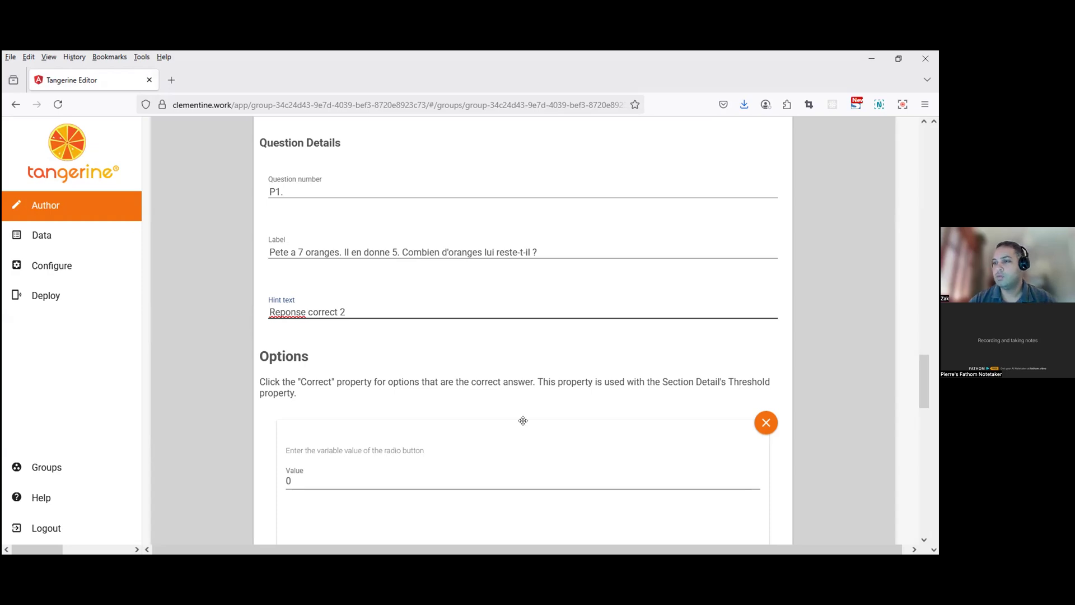
Submit the edited problem_1 question and check how its hint appears in the form
scroll(523, 420, "down", 2)
scroll(749, 458, "down", 5)
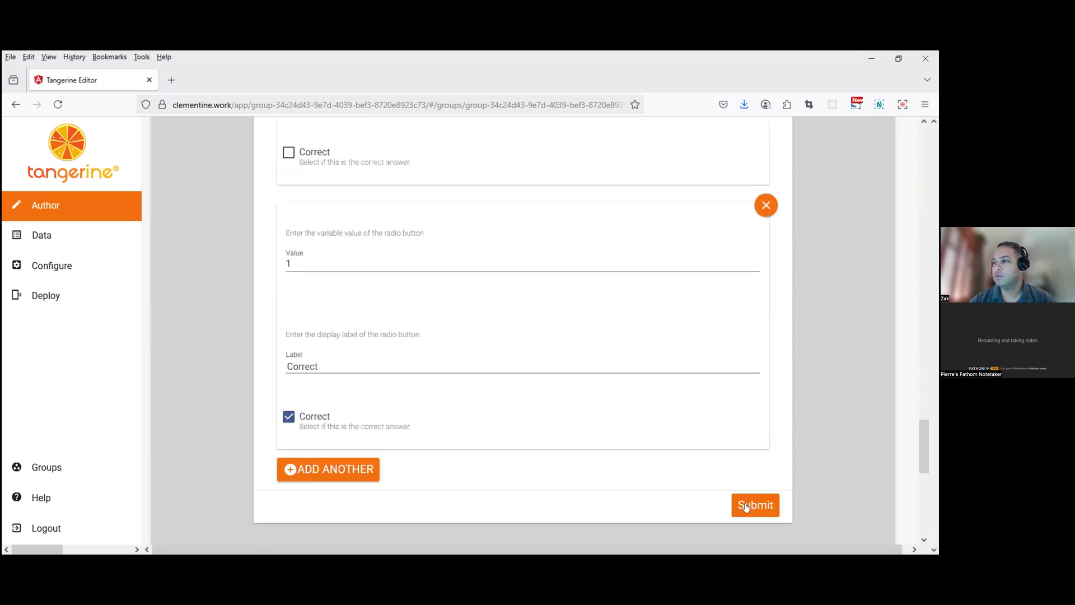
left_click(746, 507)
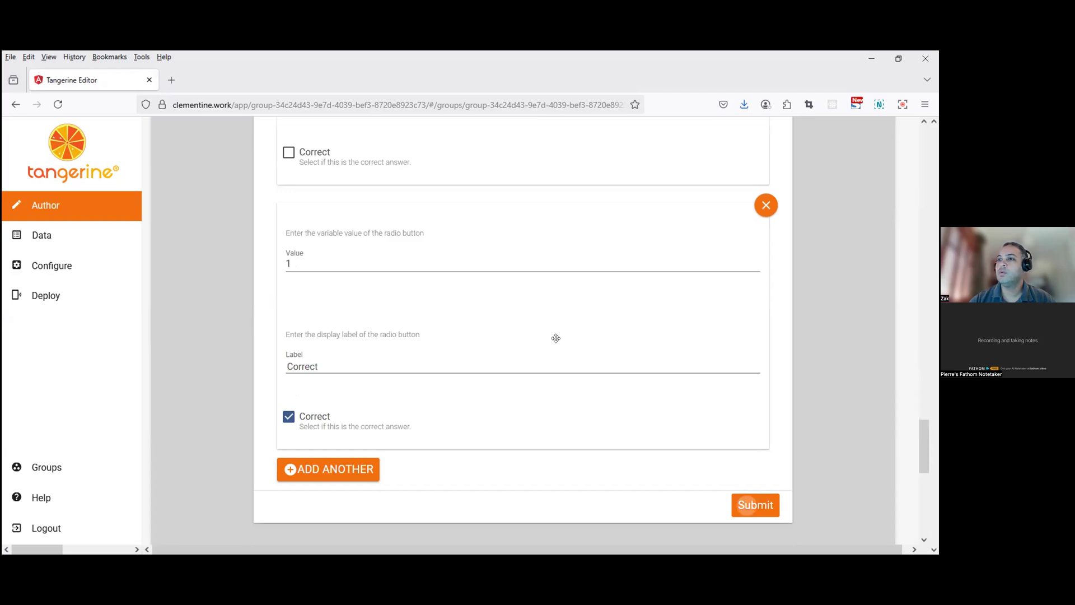
scroll(403, 257, "up", 2)
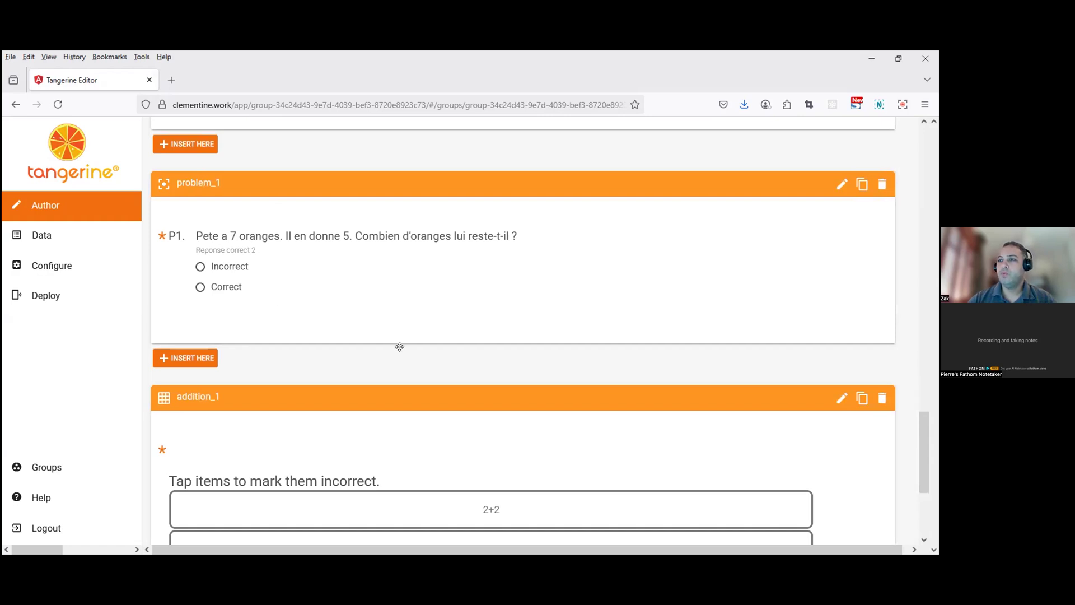
scroll(399, 347, "down", 2)
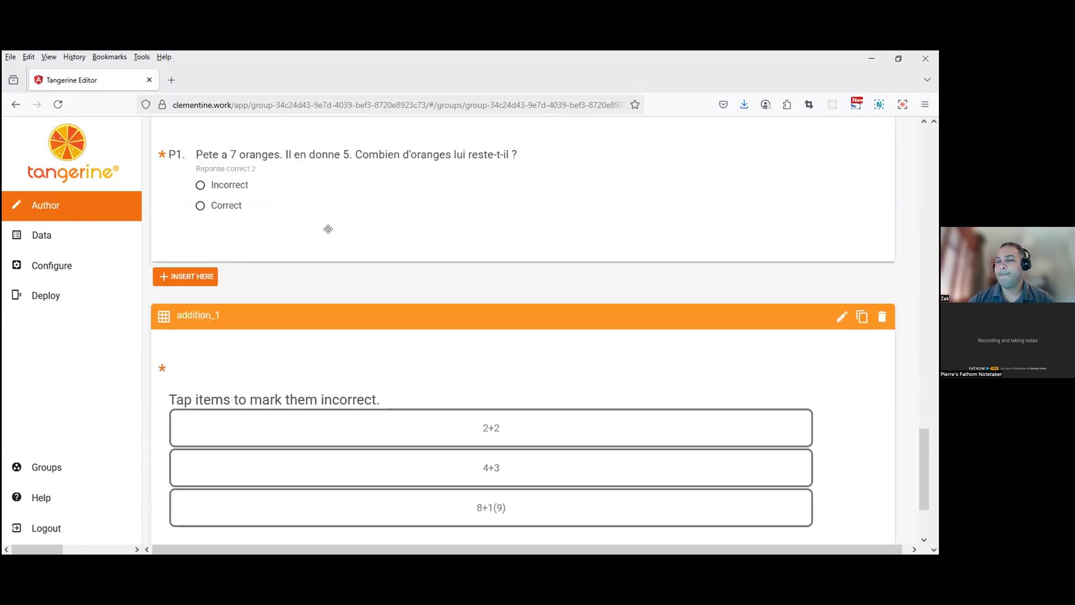
scroll(236, 234, "up", 2)
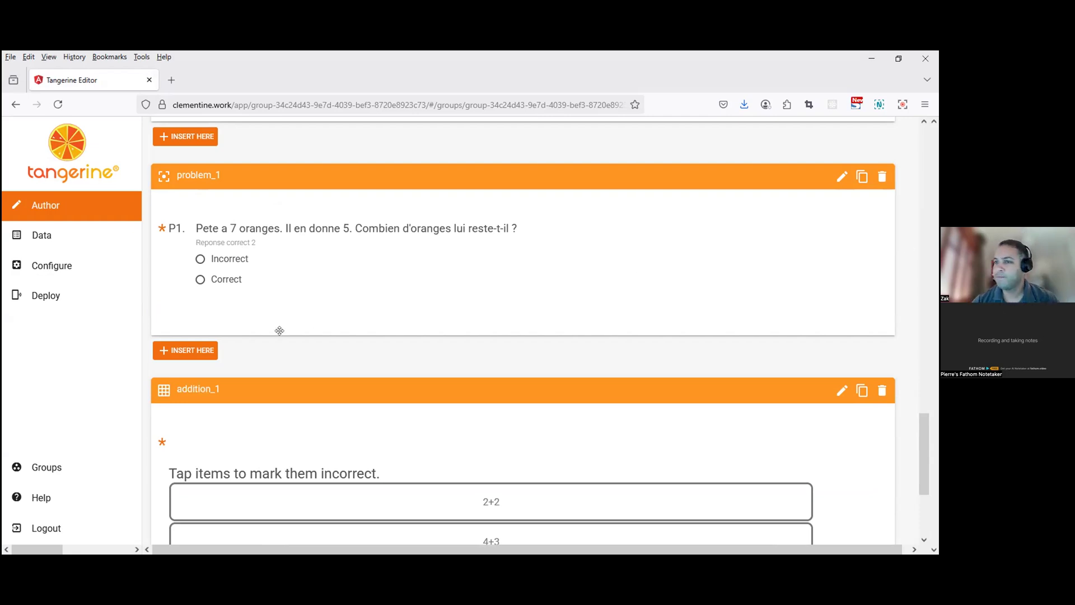
Duplicate the problem_1 radio-button question
left_click(211, 351)
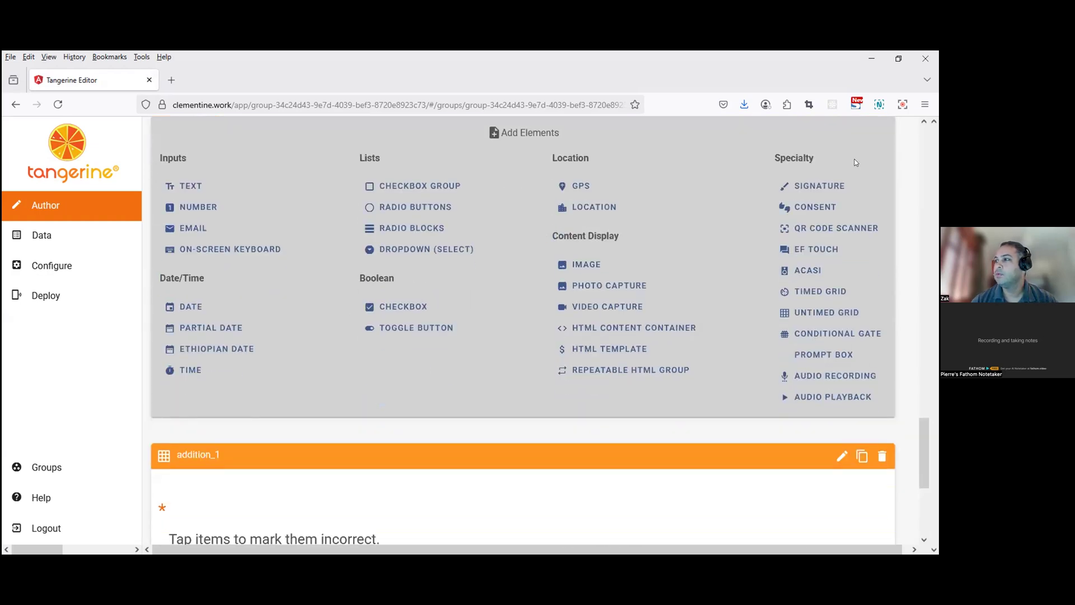
scroll(854, 162, "up", 5)
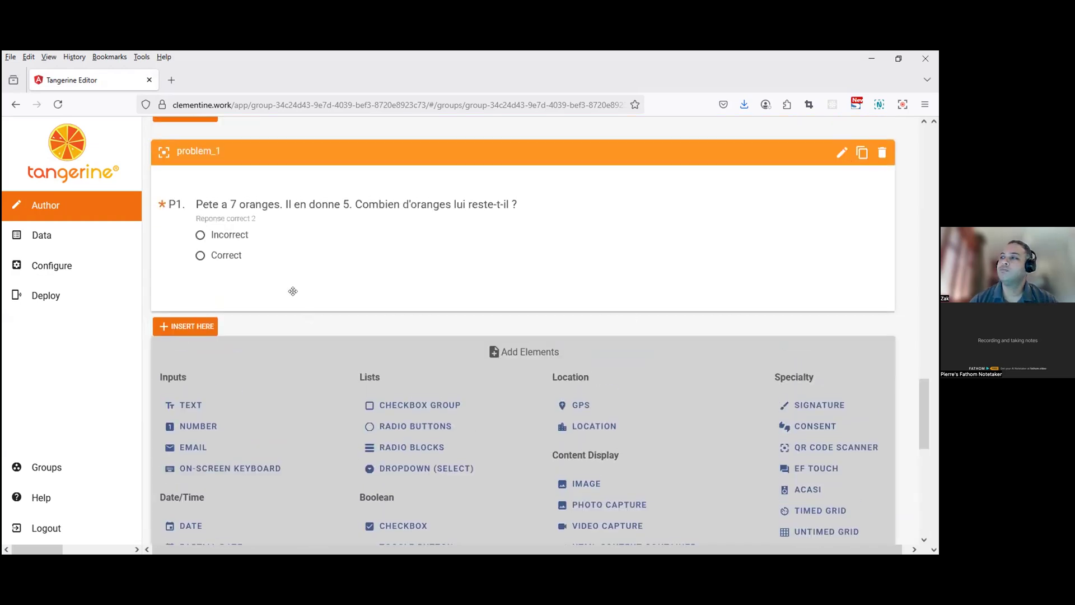
scroll(363, 300, "up", 5)
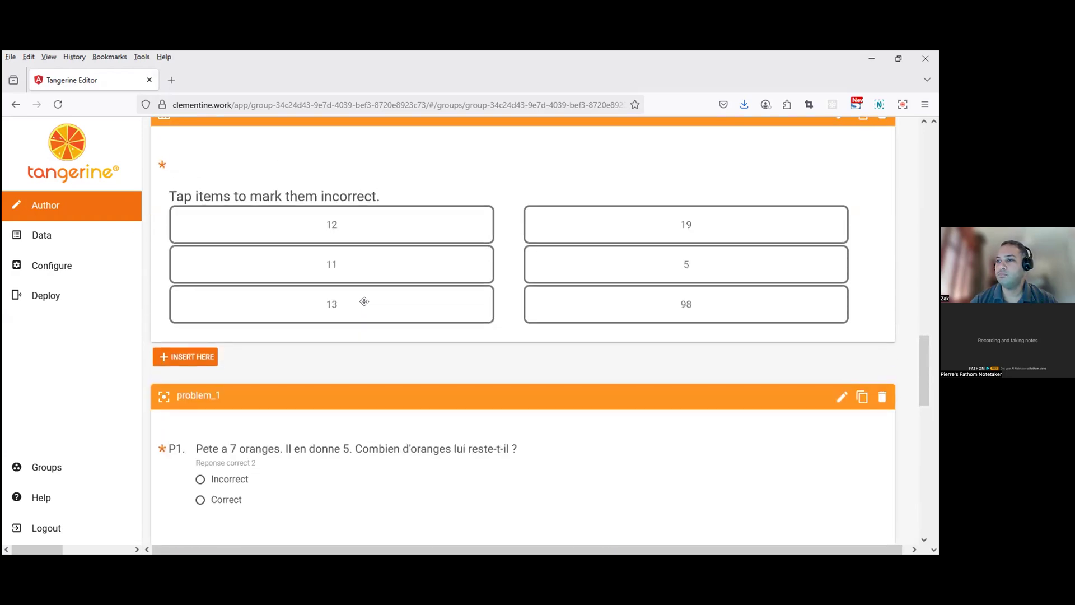
left_click(861, 401)
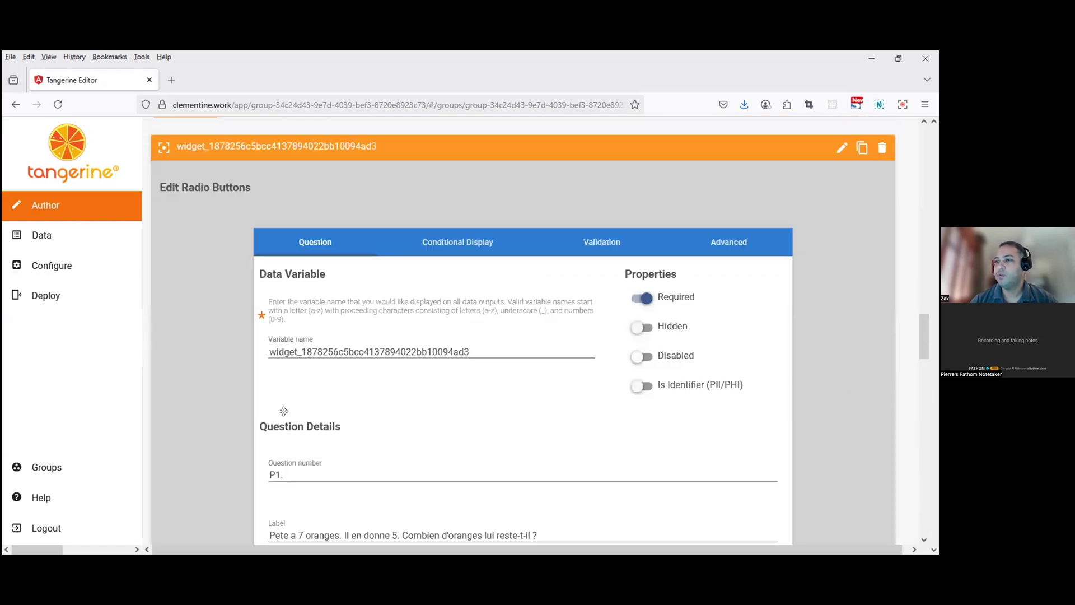
Replace the duplicated question's generated variable name with problem1
scroll(291, 290, "down", 3)
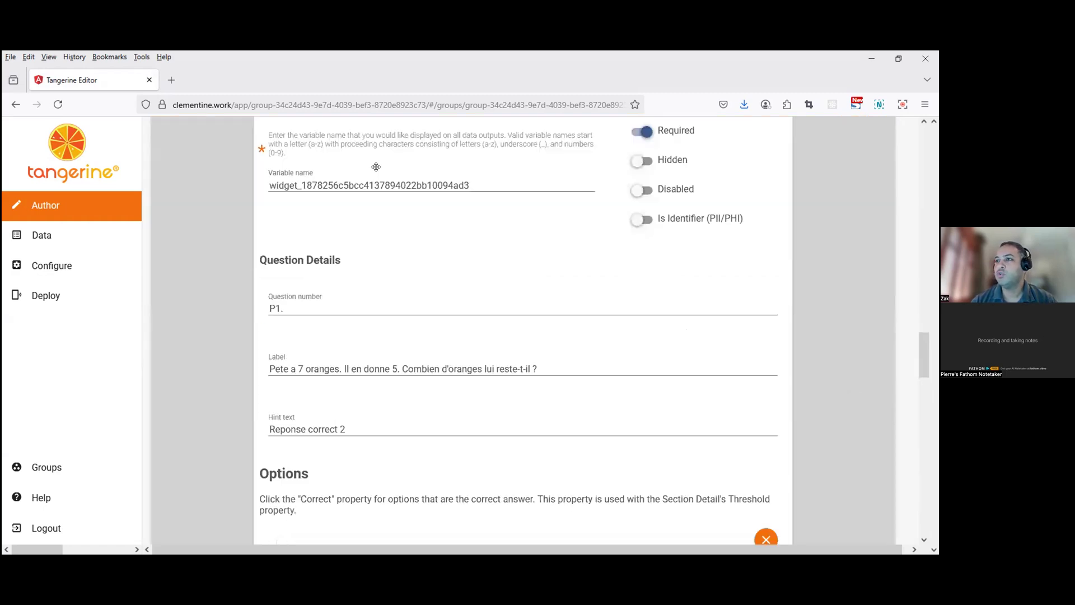
double_click(371, 179)
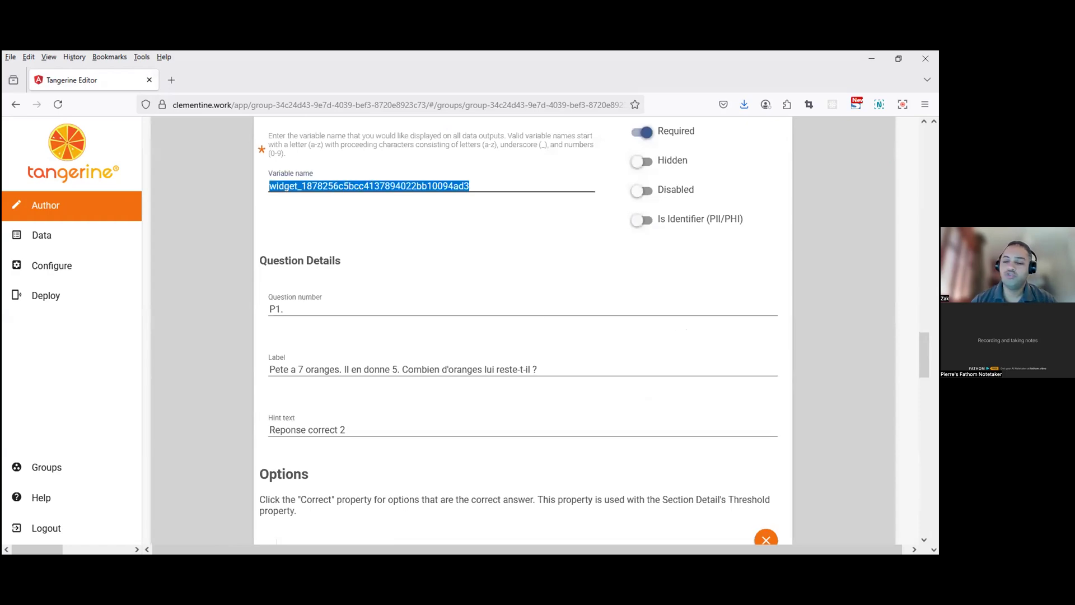
key("BackSpace")
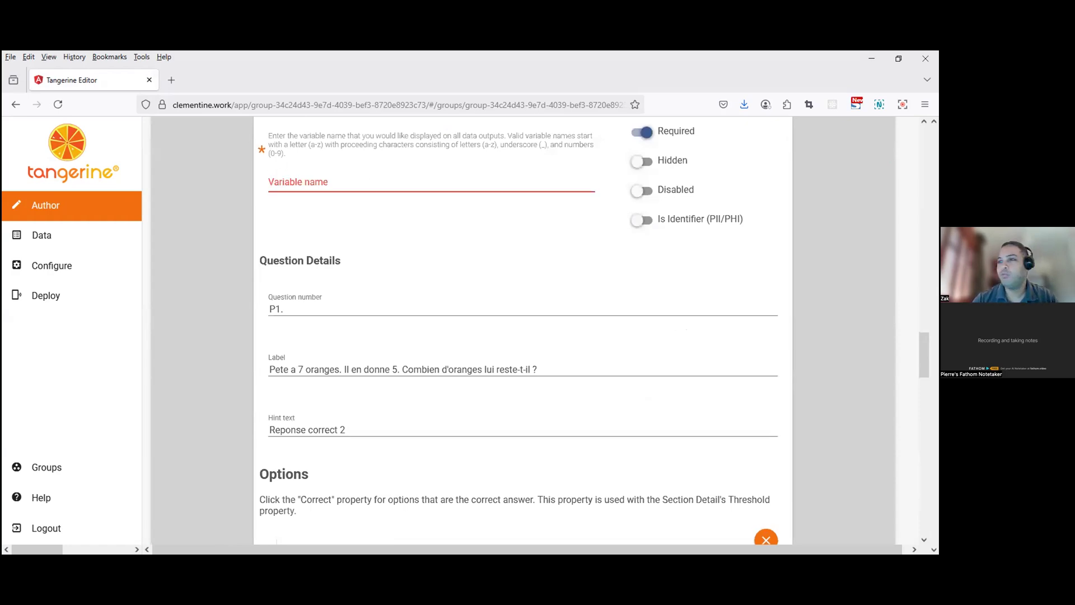
type("problem")
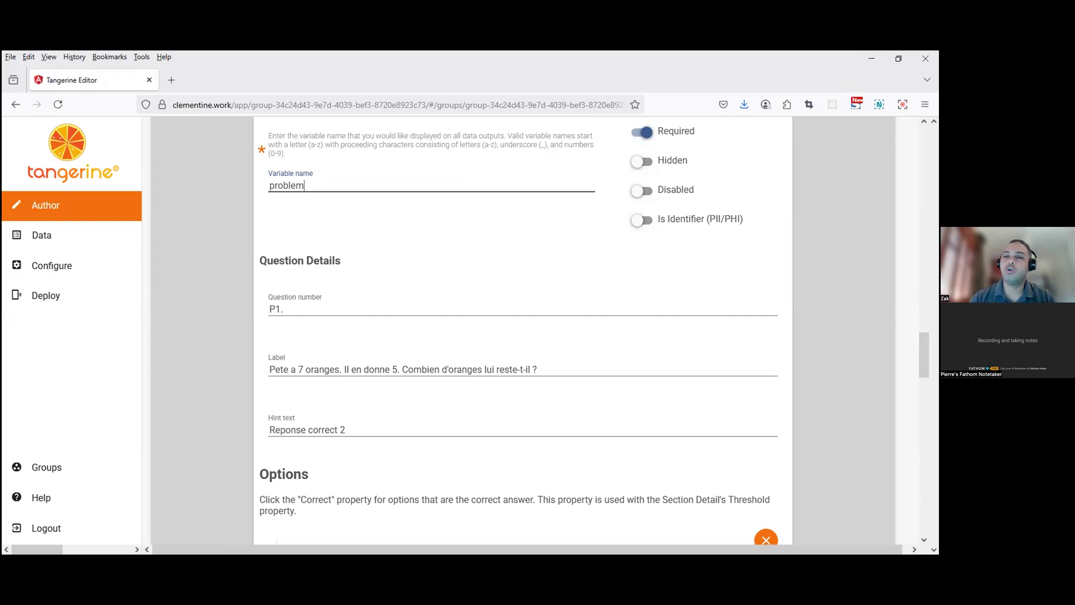
type("1")
left_click(467, 227)
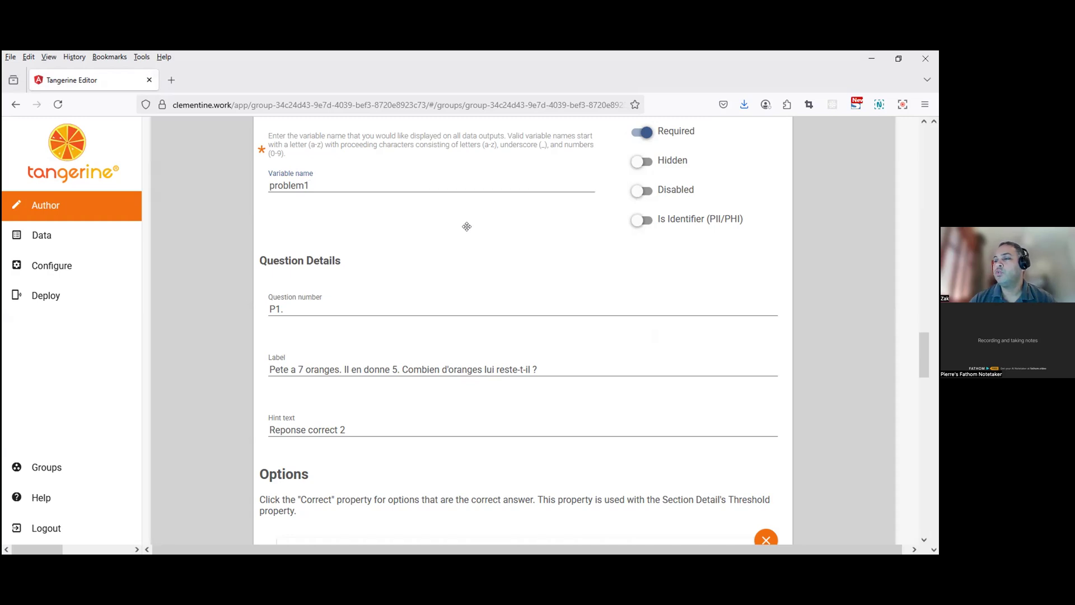
Correct the duplicated question's variable name to problem_1, following the original question's naming, and submit the question
scroll(466, 226, "up", 10)
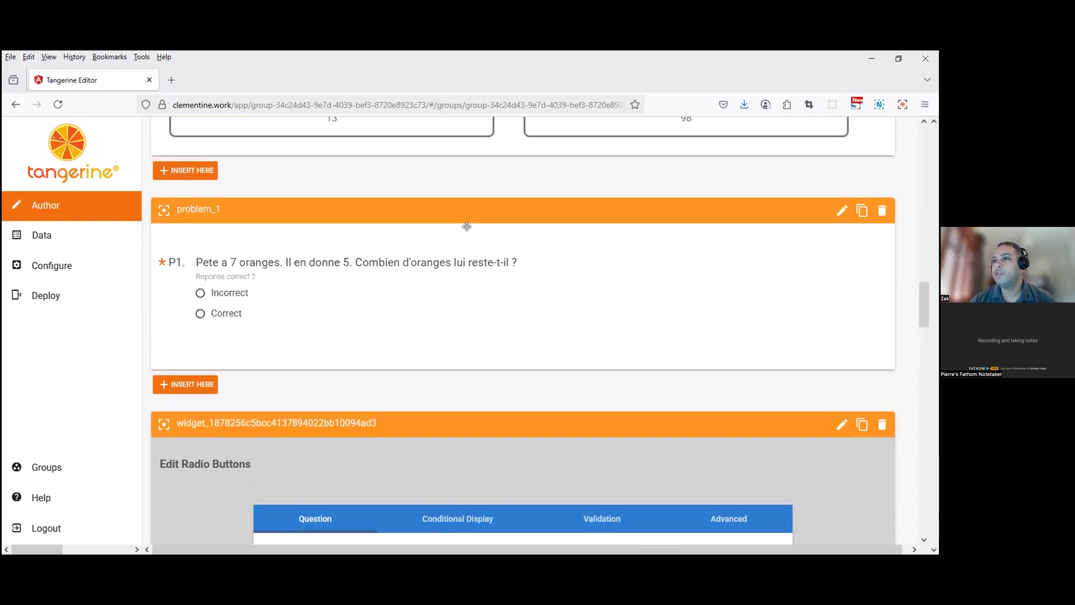
scroll(466, 226, "down", 5)
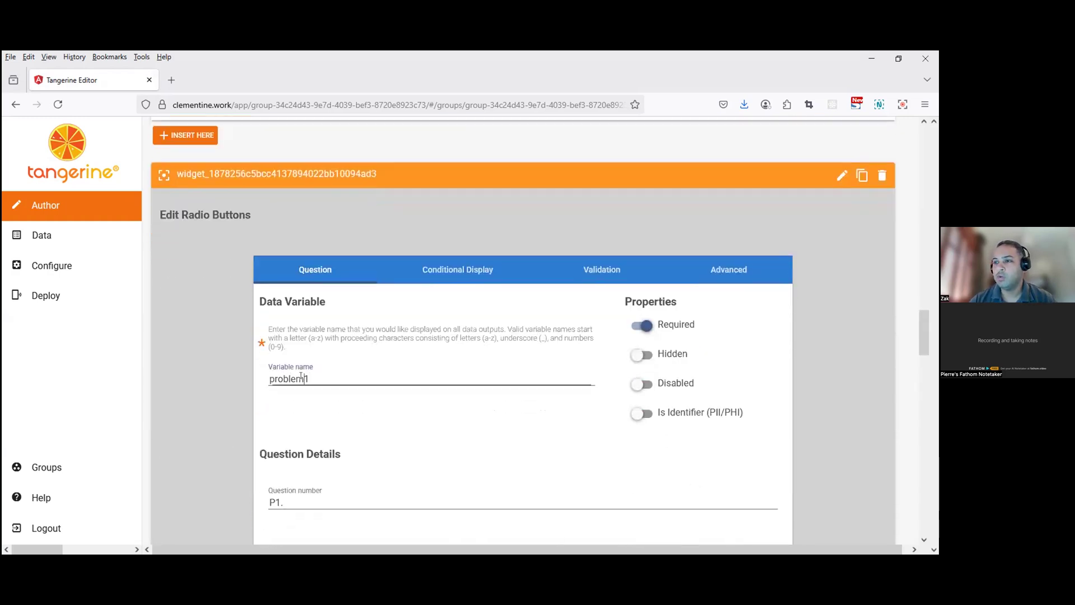
type("_")
left_click(396, 420)
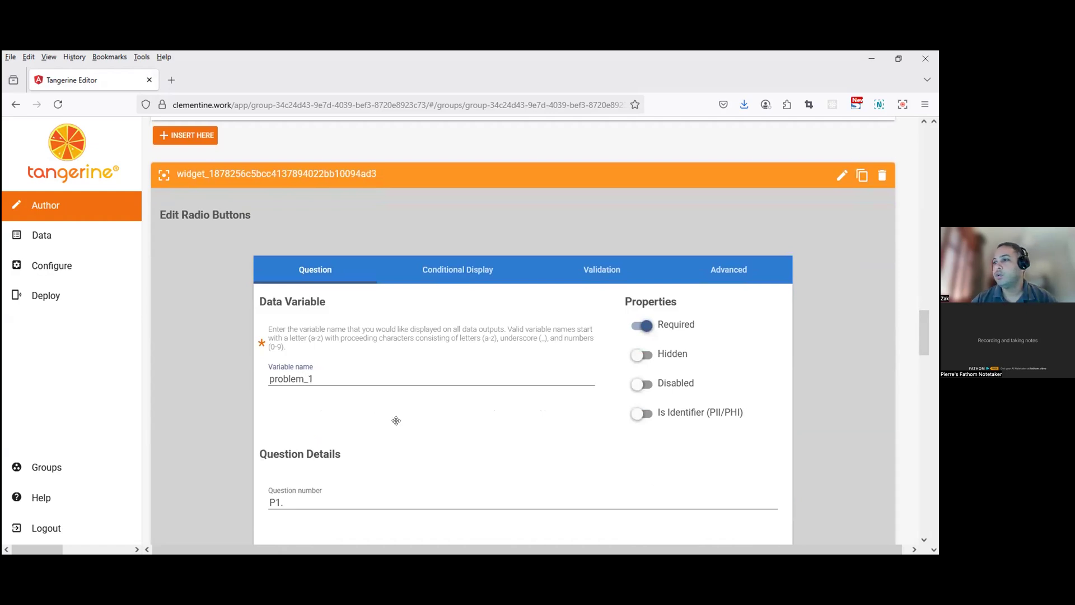
scroll(396, 420, "down", 10)
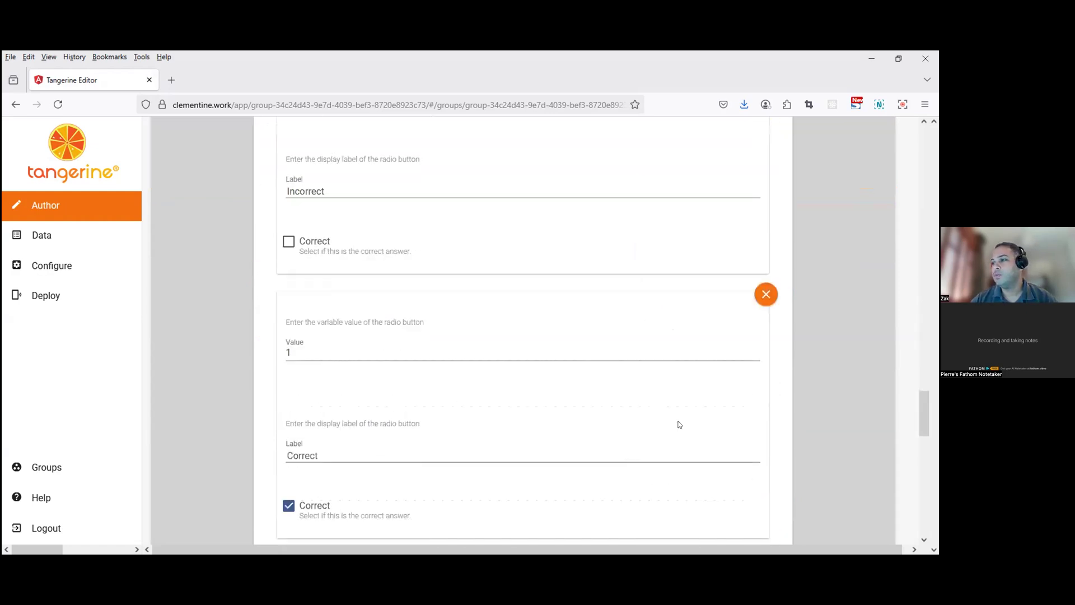
scroll(679, 425, "down", 5)
left_click(756, 291)
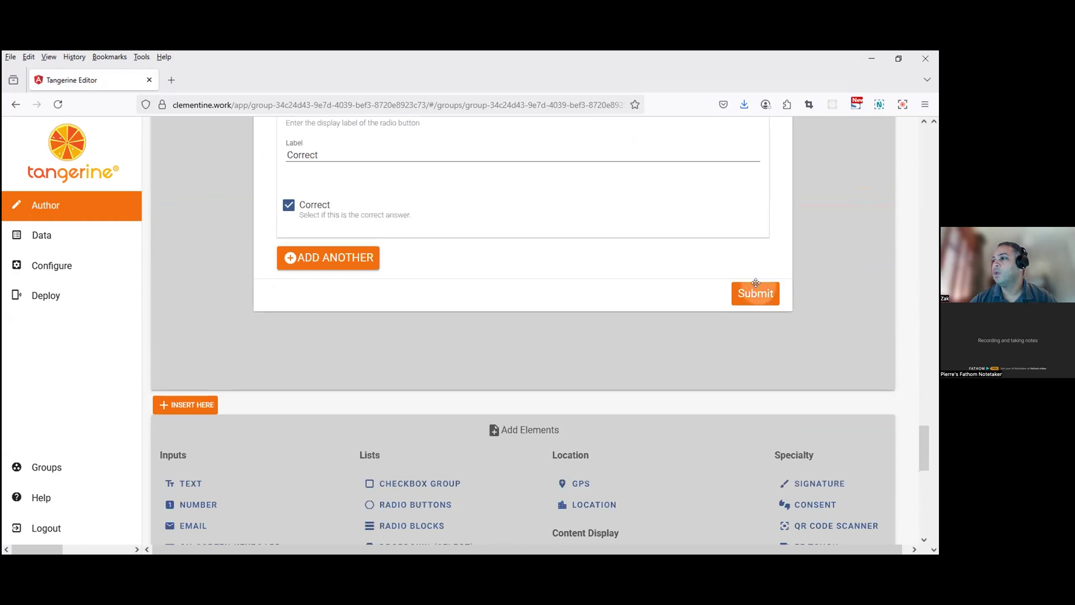
scroll(511, 244, "up", 3)
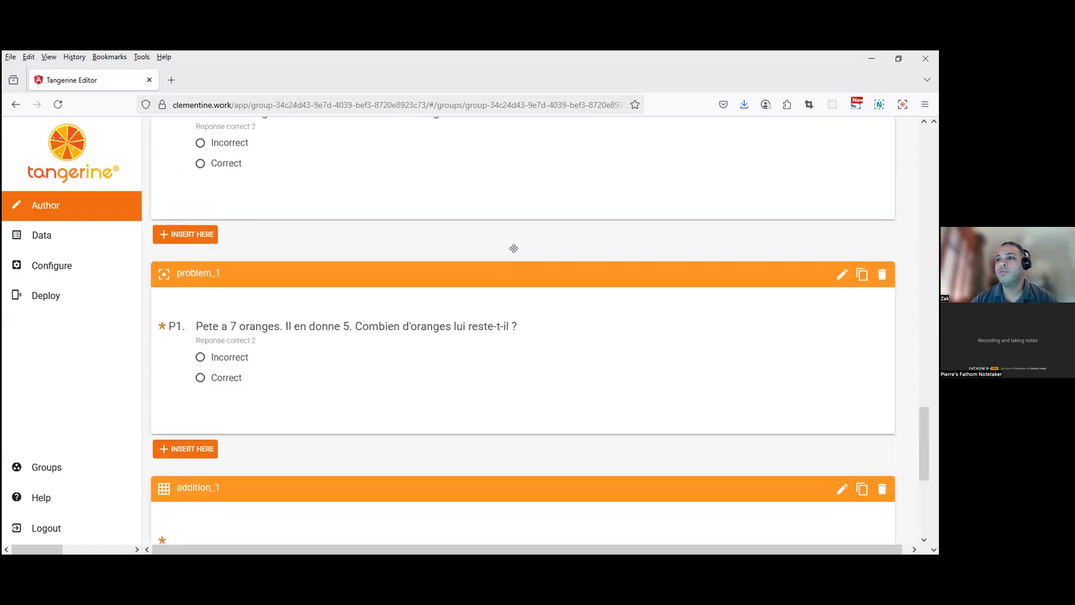
scroll(513, 248, "up", 2)
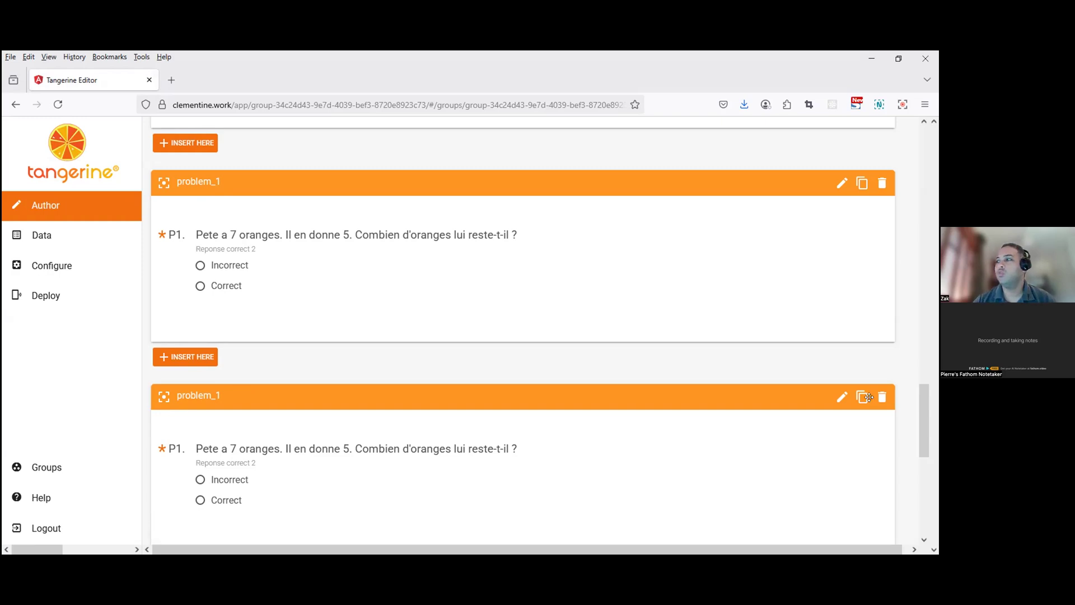
Reopen the duplicated question for editing and set its variable name to problem_2 and its question number to P2
left_click(842, 397)
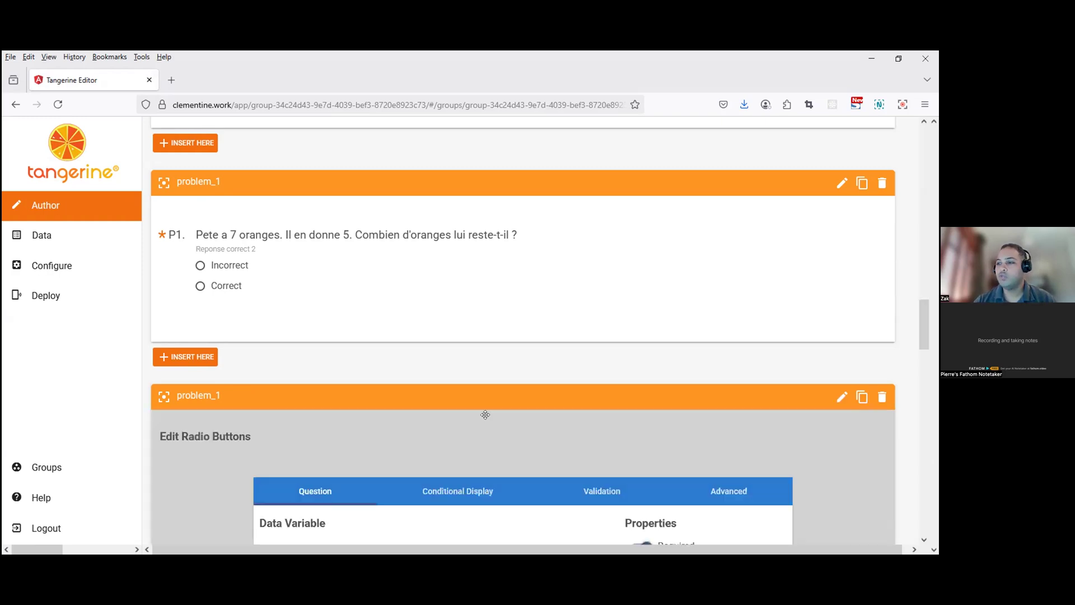
key("BackSpace")
type("2")
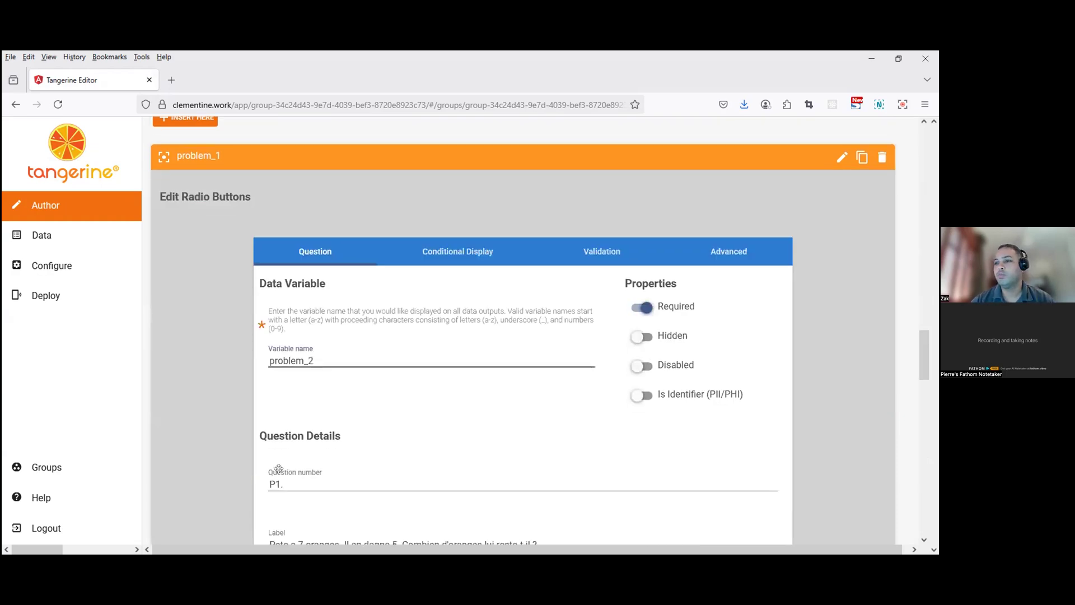
left_click(273, 483)
type("2")
scroll(465, 345, "down", 3)
type(".")
Replace the question's label with "Sam a 10 petites boules. Son ami Joe a 6 petites balles. Combien de petites balles ont-ils en tout ?"
key("Tab")
key("BackSpace")
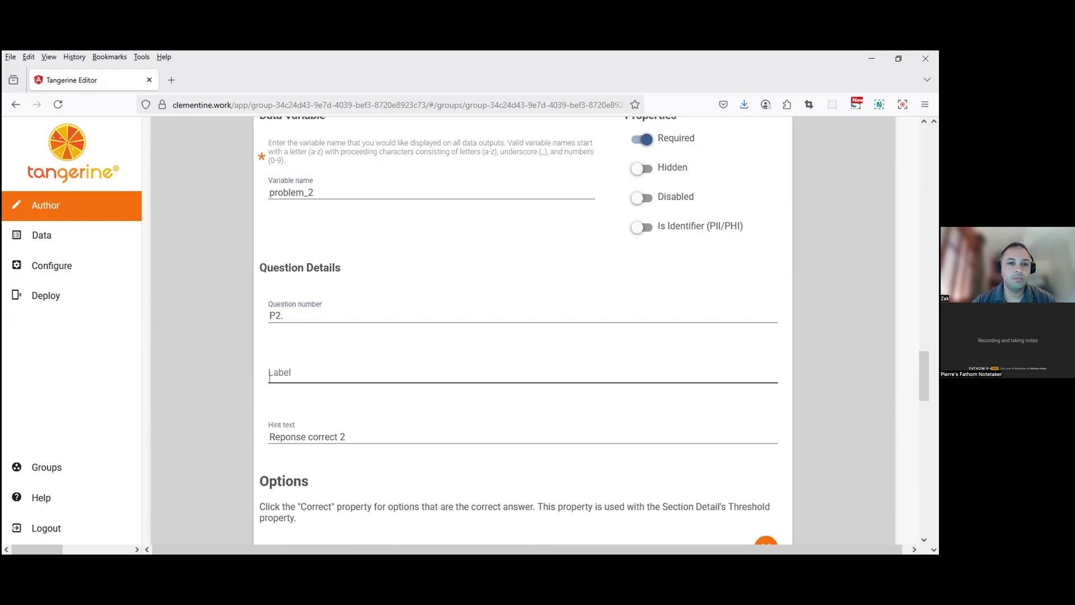
key("alt+Tab")
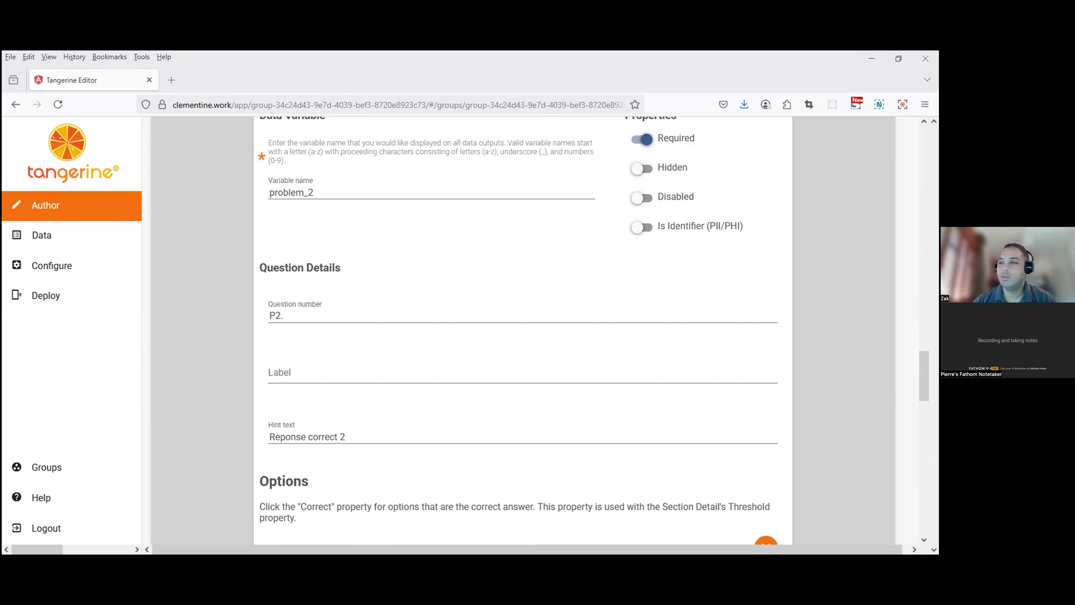
left_click(281, 360)
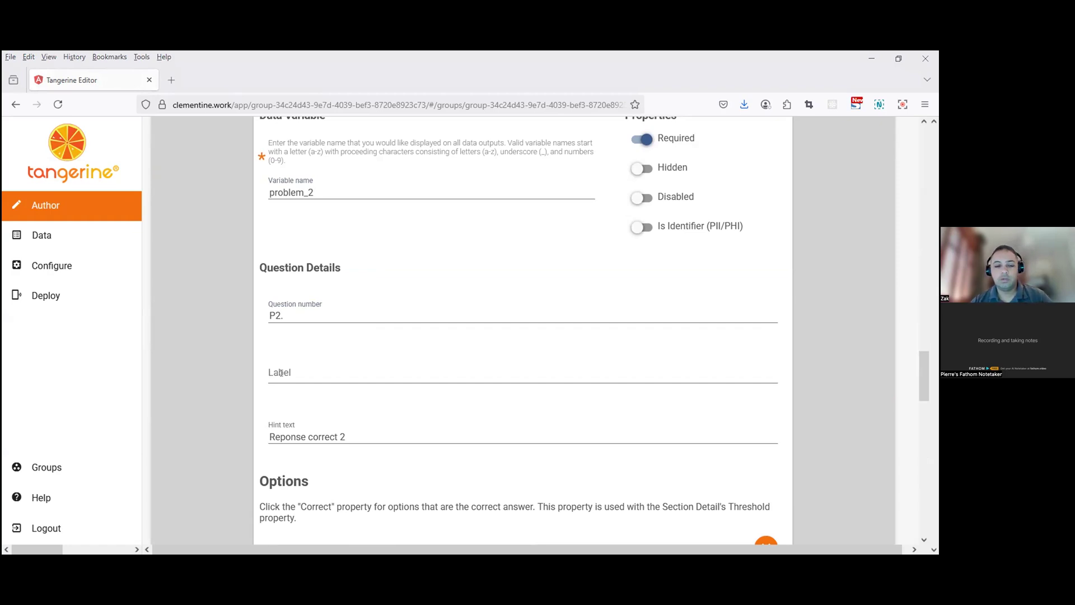
key("ctrl+v")
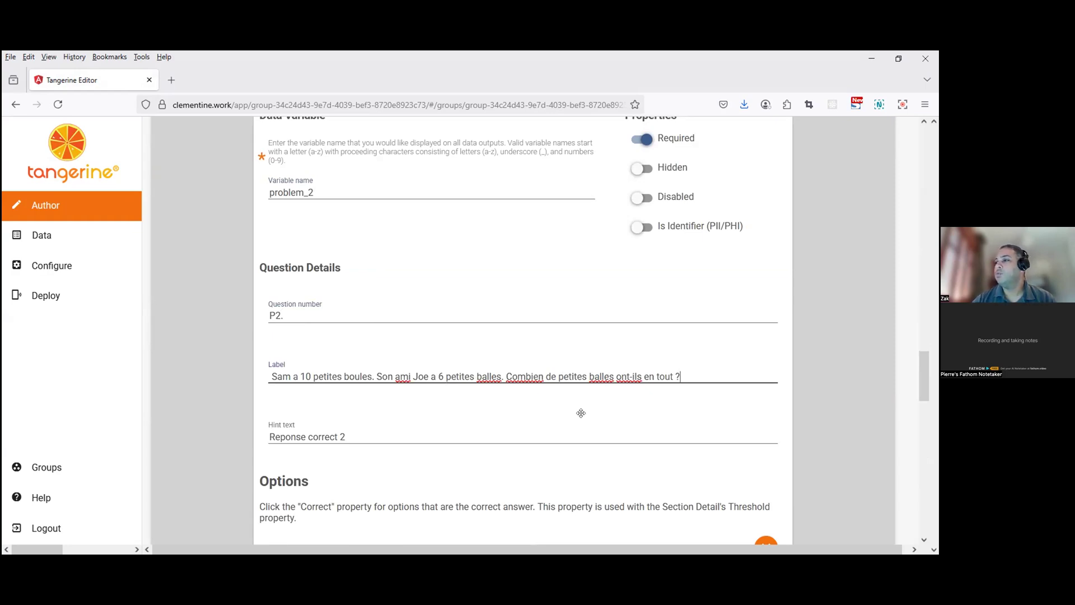
Set the P2 question's hint text to "Reponse correct 16"
left_click(346, 434)
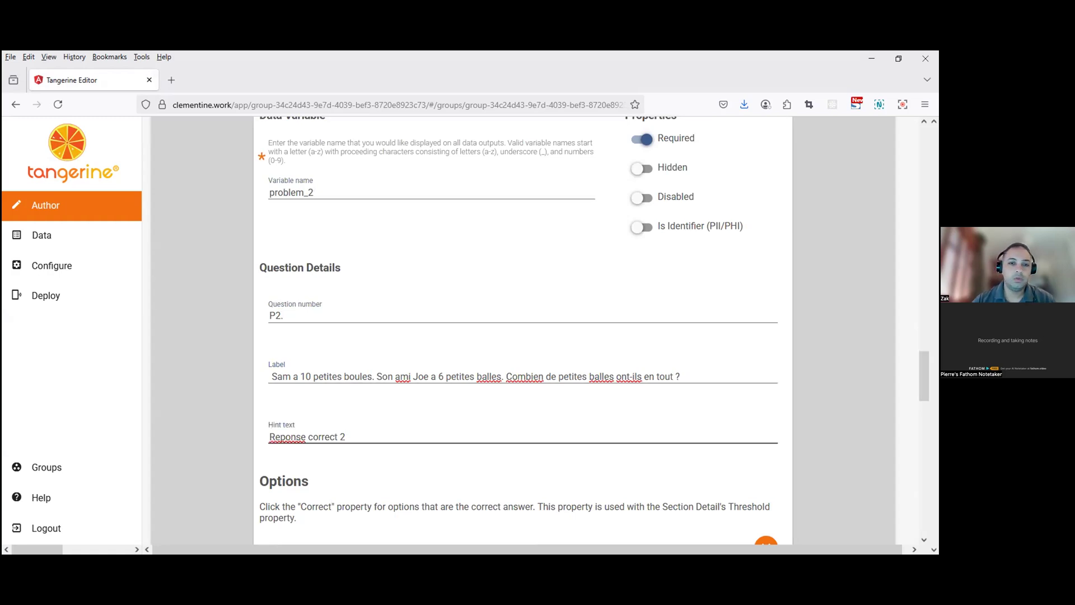
key("BackSpace")
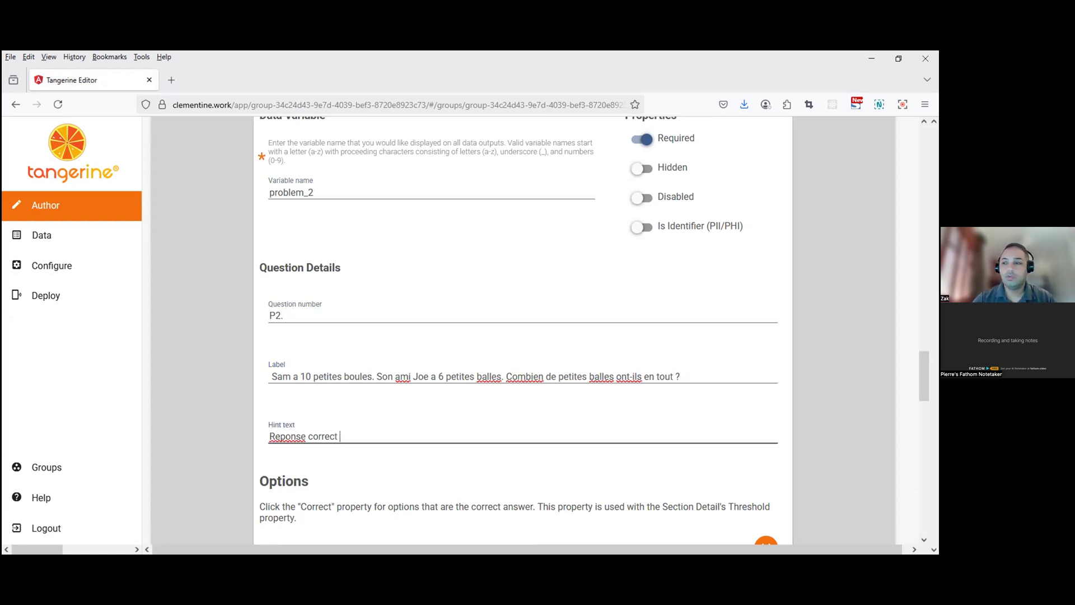
type("16")
scroll(540, 448, "down", 3)
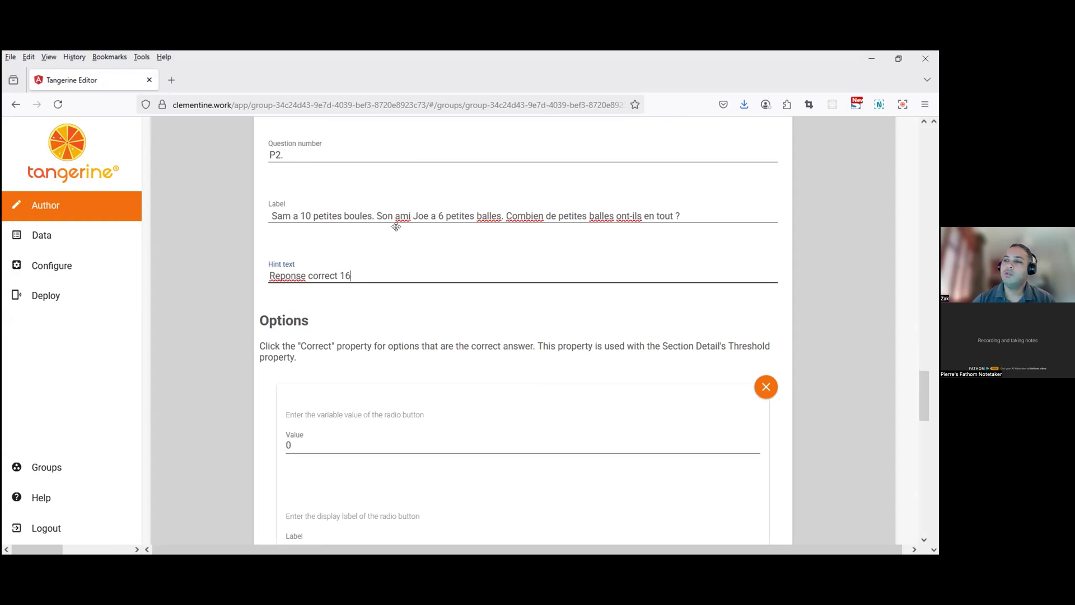
key("ctrl+shift+Left")
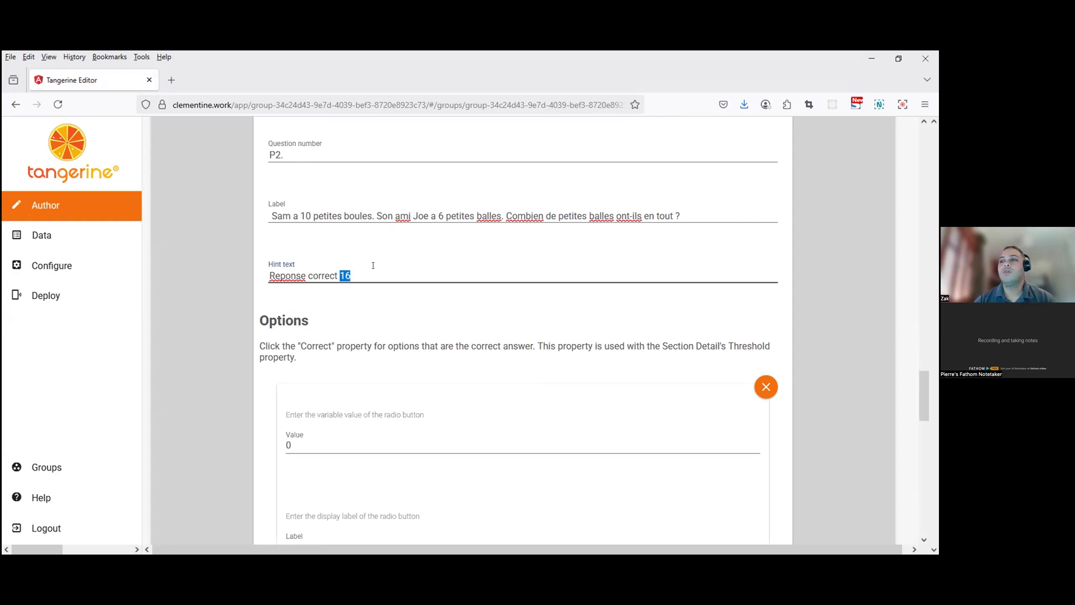
Shorten the P2 question's variable name to pbm_2
scroll(373, 265, "up", 3)
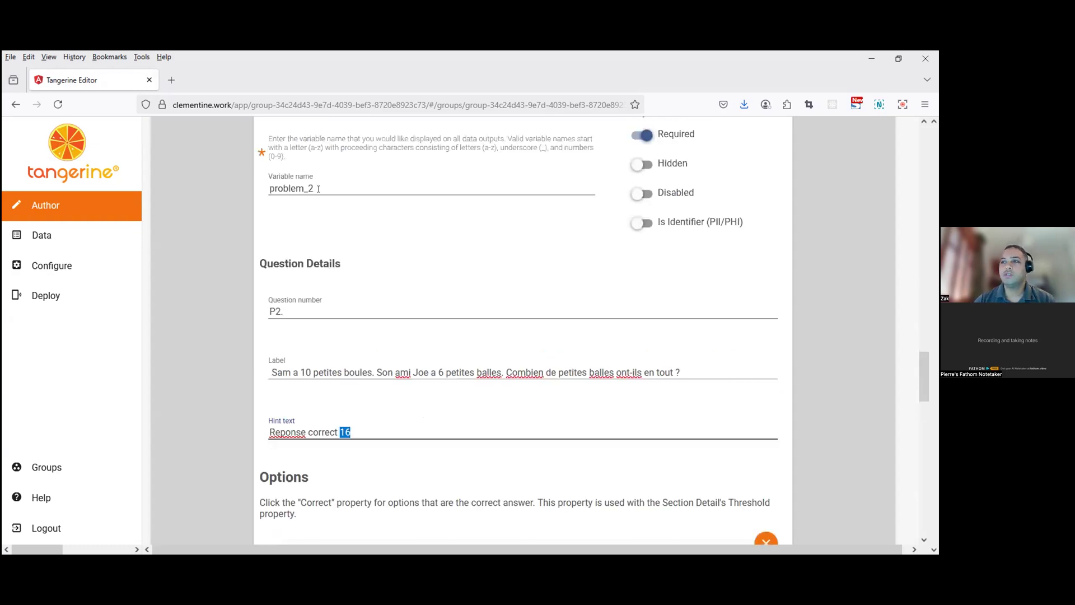
double_click(278, 189)
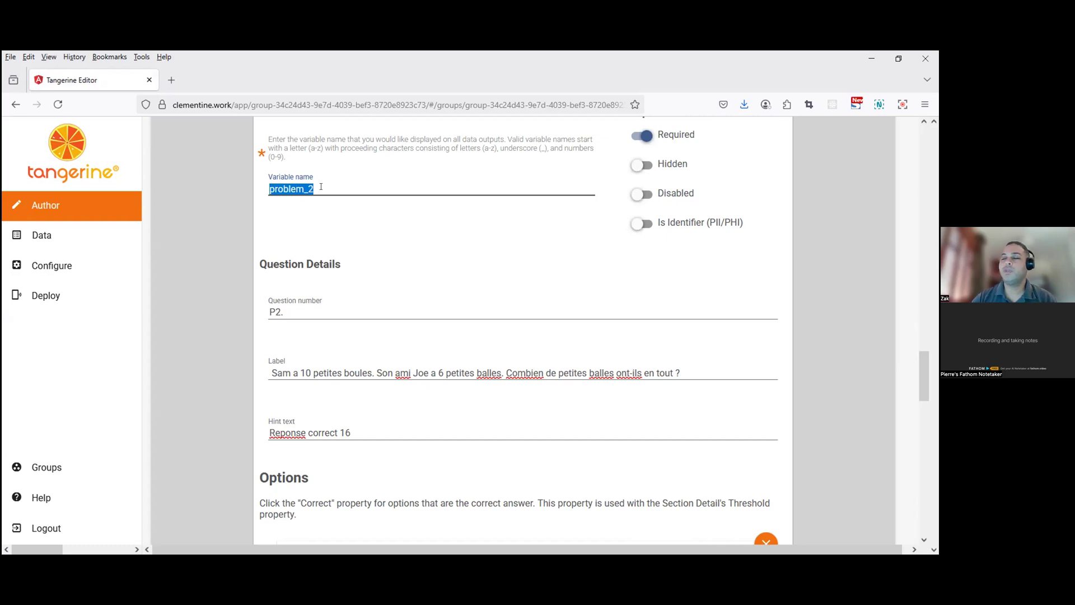
left_click(301, 190)
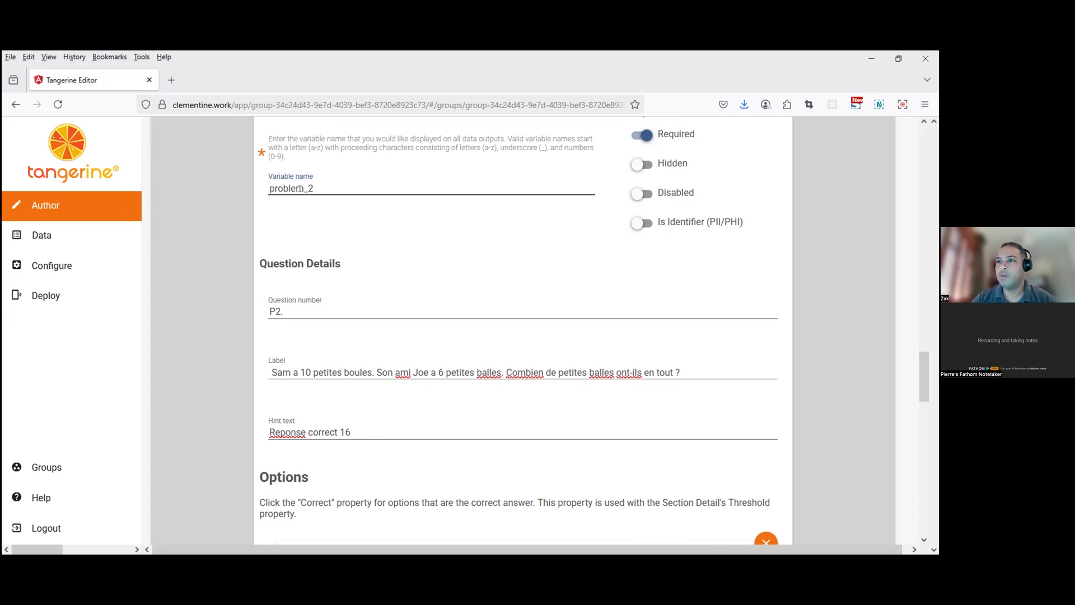
key("BackSpace")
key("BackSpace")
key("BackSpace")
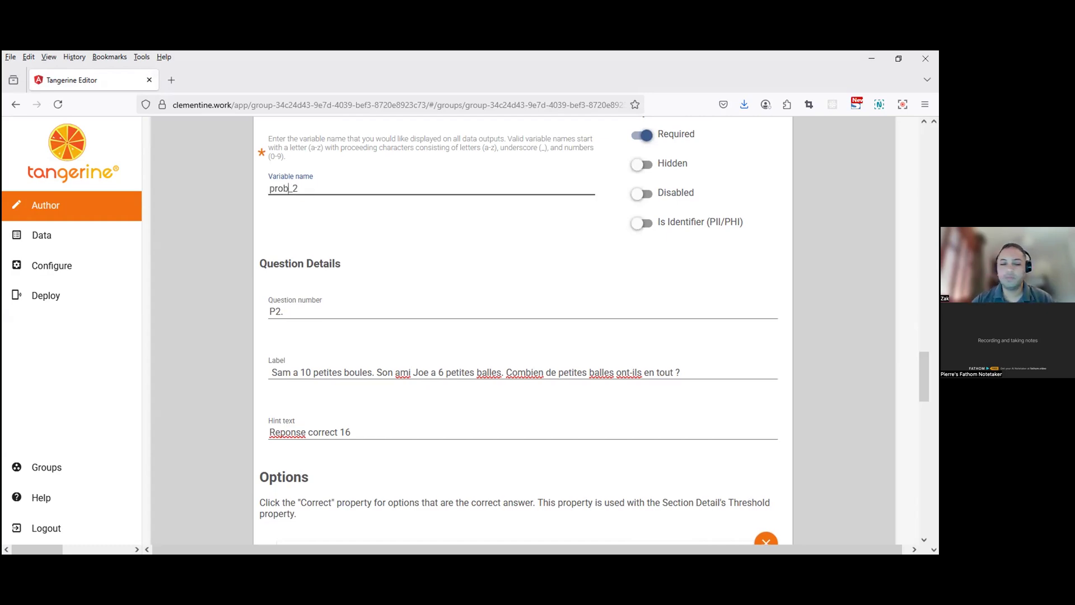
key("BackSpace")
key("BackSpace")
key("BackSpace")
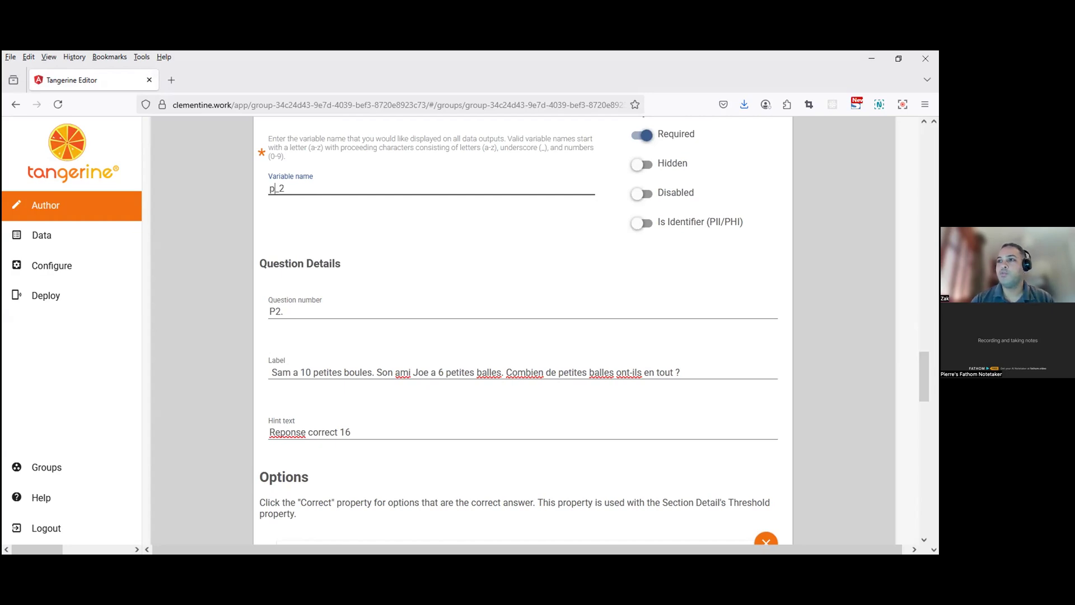
type("bm")
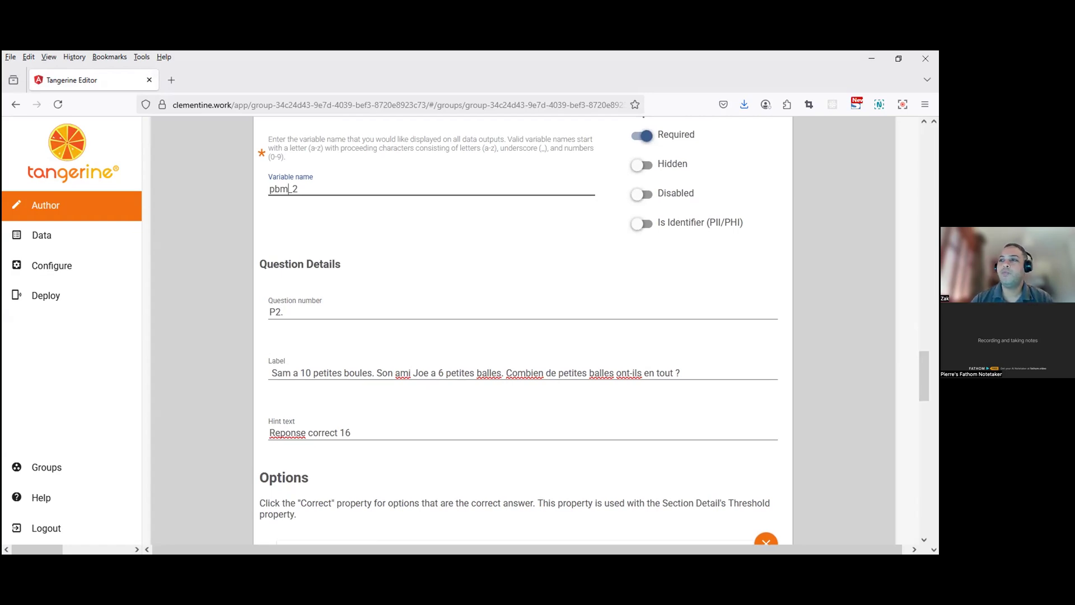
double_click(335, 188)
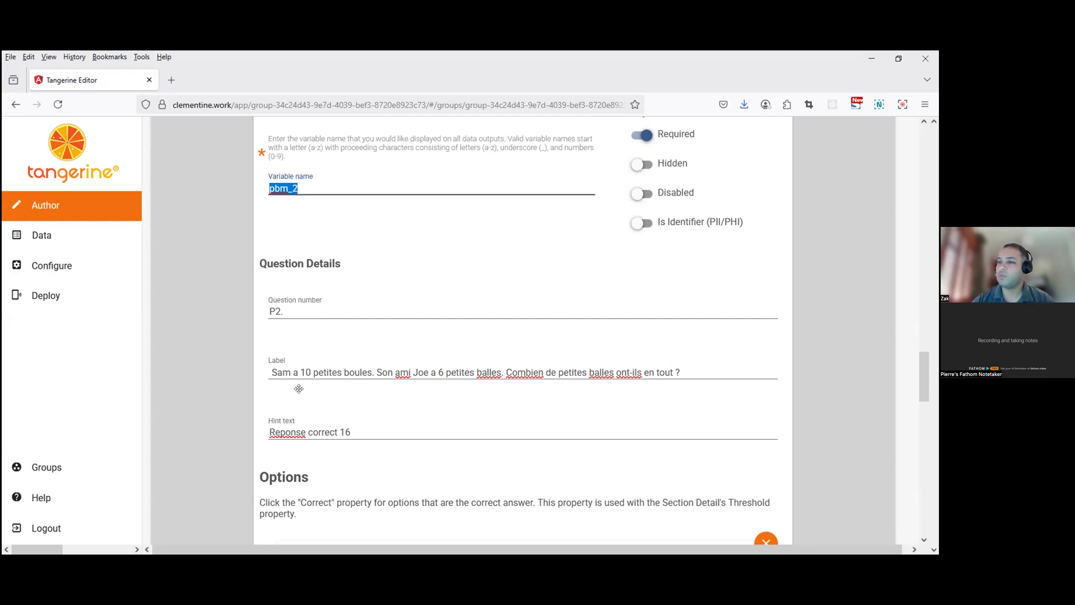
Submit the edited P2 question with its Incorrect and Correct options as they are
scroll(410, 311, "down", 3)
scroll(713, 414, "down", 5)
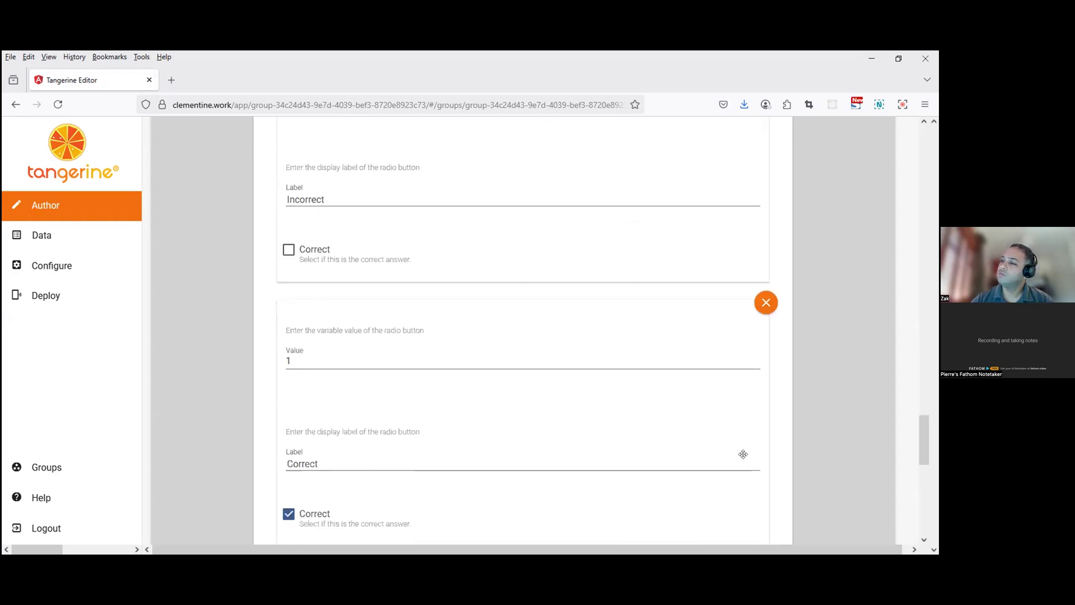
scroll(742, 476, "down", 3)
left_click(742, 472)
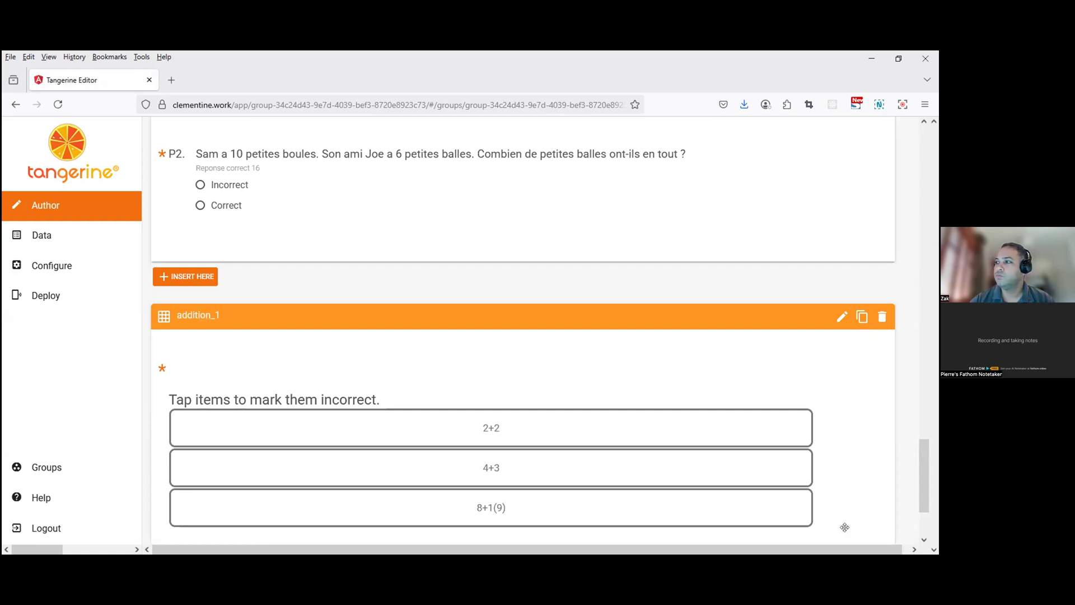
Return from the Djibouti test section to the form's section list and reload the page
scroll(845, 527, "up", 5)
scroll(844, 527, "up", 13)
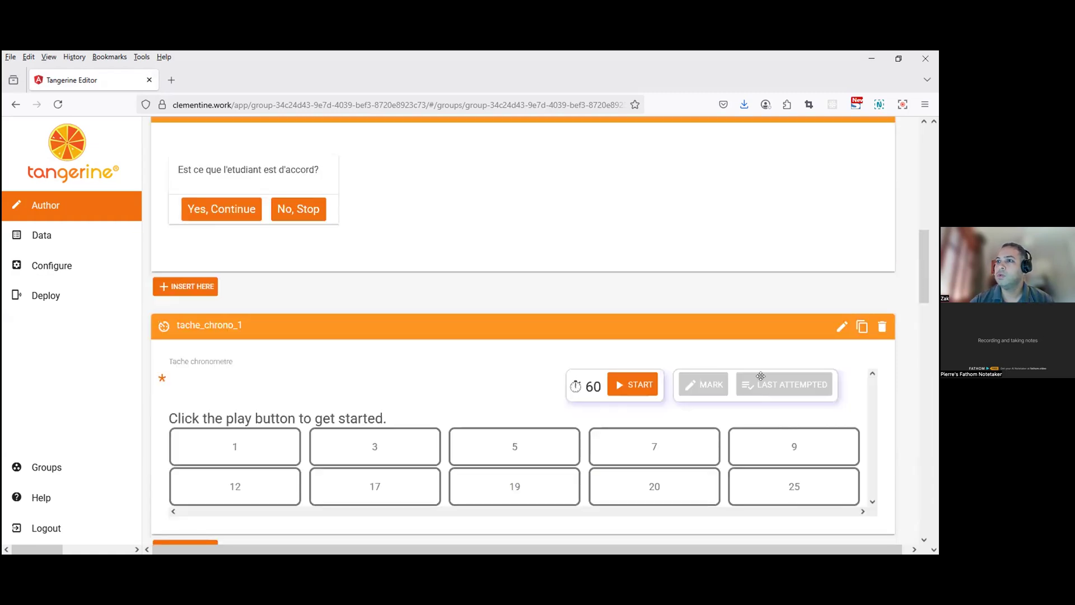
scroll(634, 309, "up", 4)
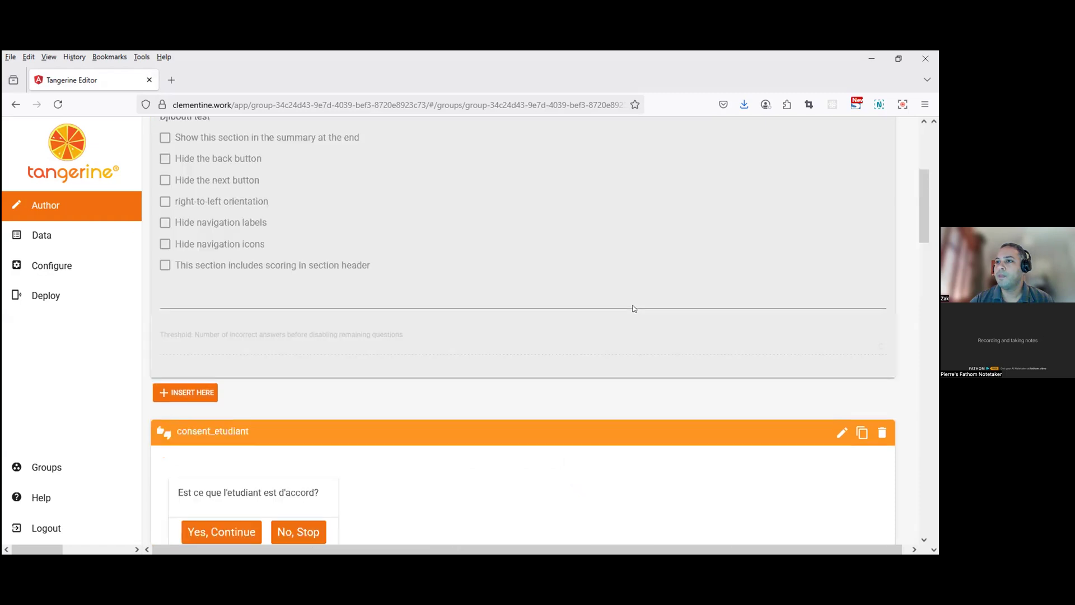
scroll(152, 271, "up", 4)
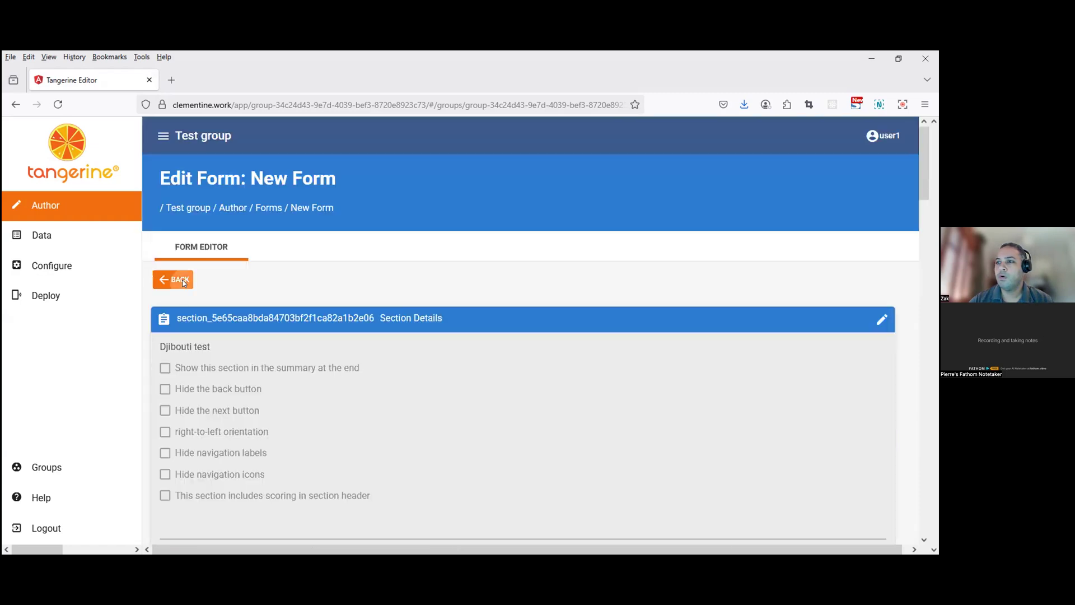
left_click(184, 283)
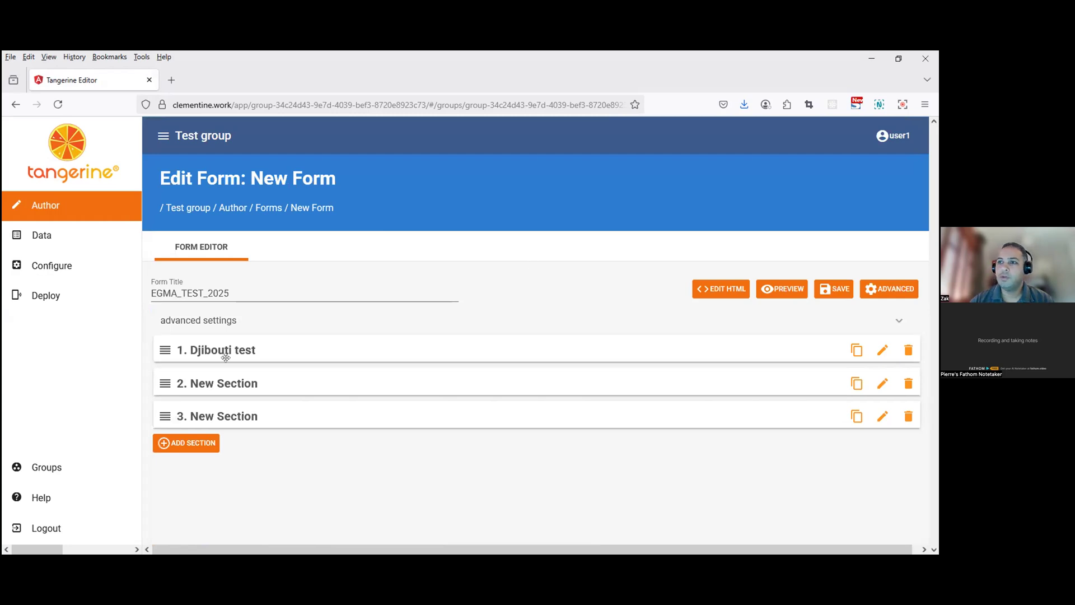
left_click(55, 105)
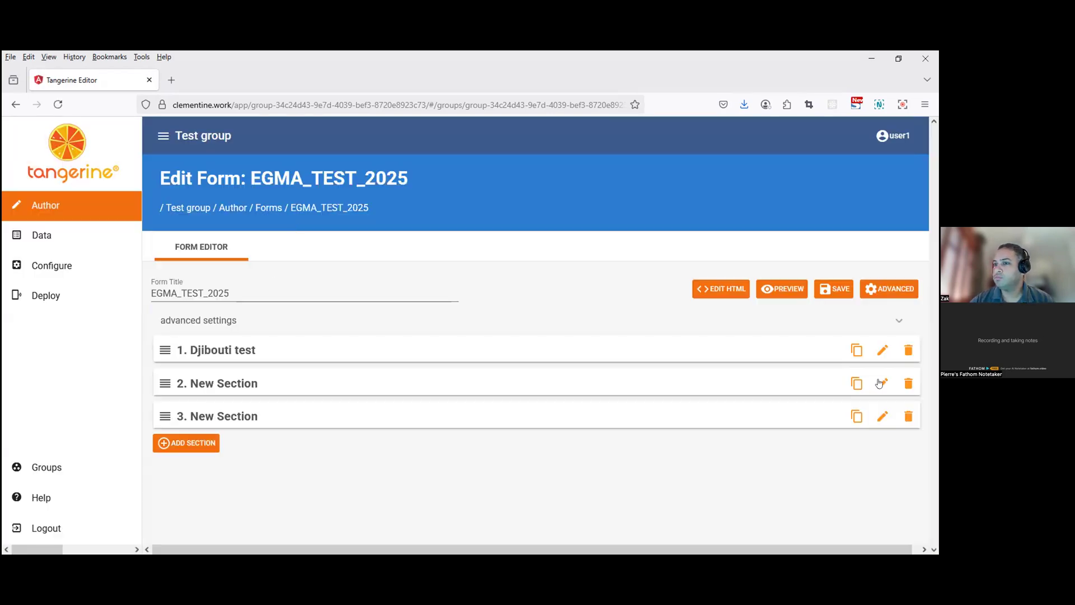
Retitle the form's second section "Questionnaires demographique" and submit its section details
left_click(880, 383)
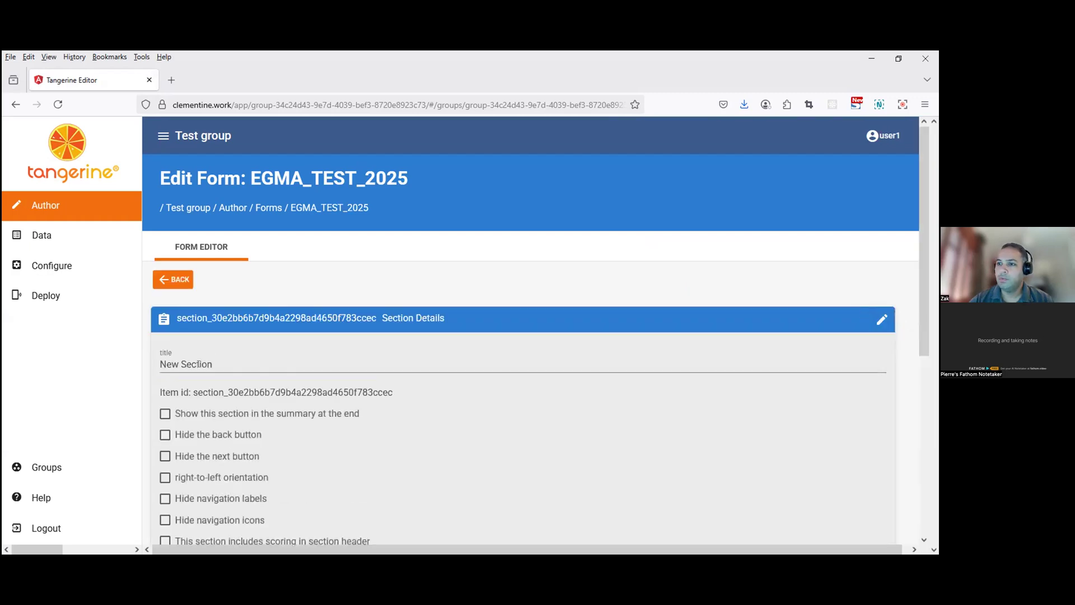
double_click(198, 364)
triple_click(198, 364)
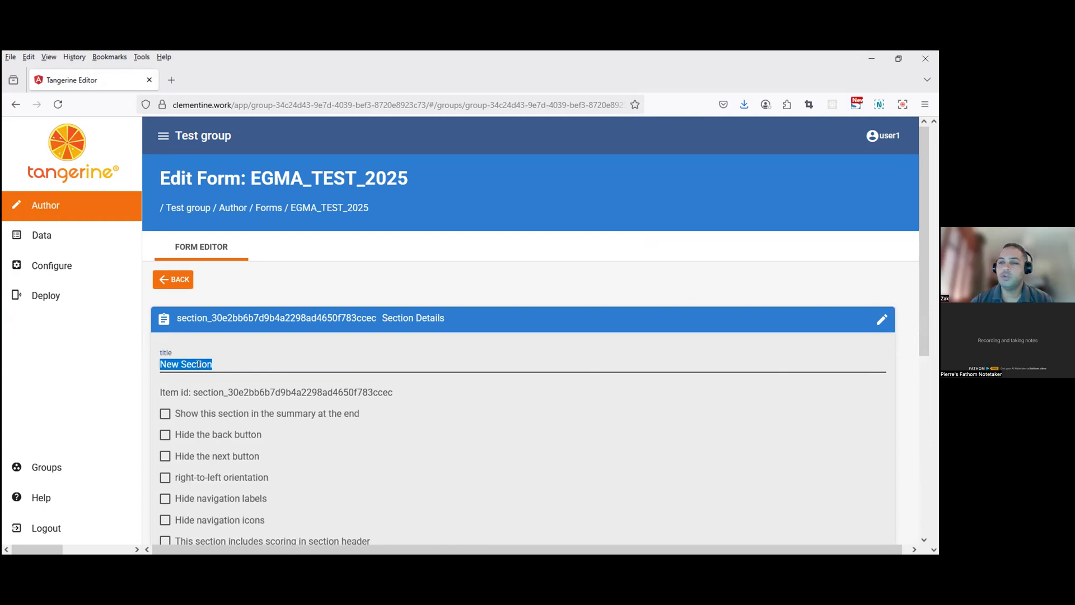
type("Qu")
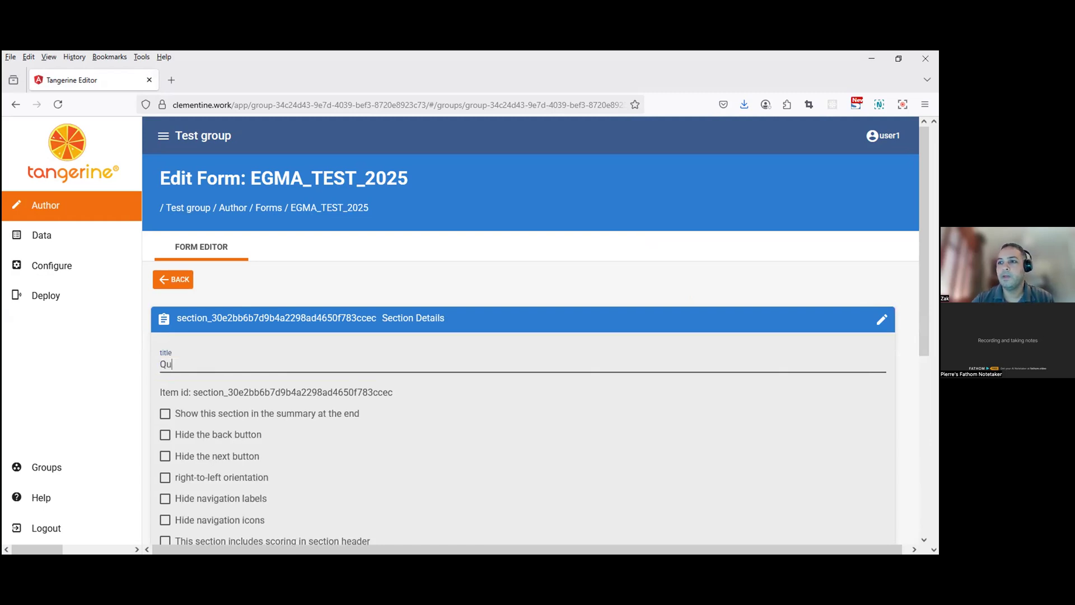
type("estionnaires demogr")
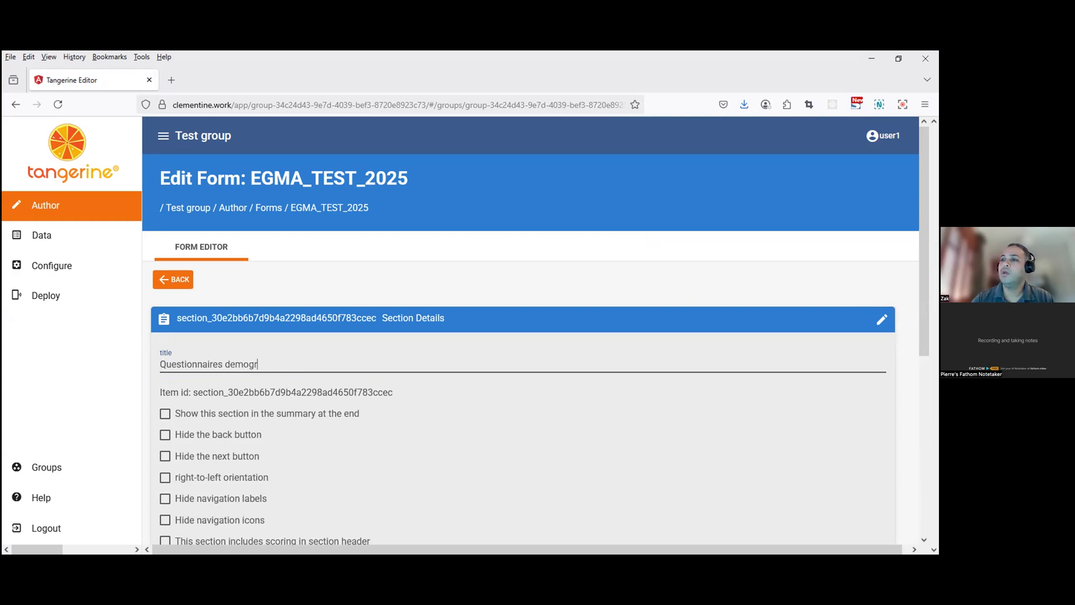
type("aphuq")
key("BackSpace")
key("BackSpace")
key("BackSpace")
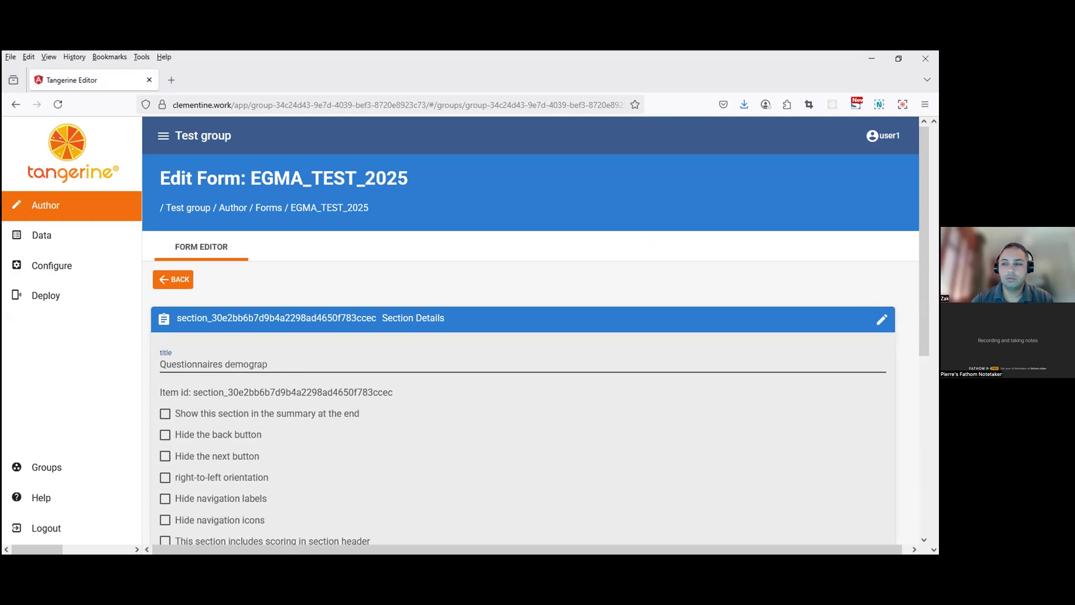
type("hique")
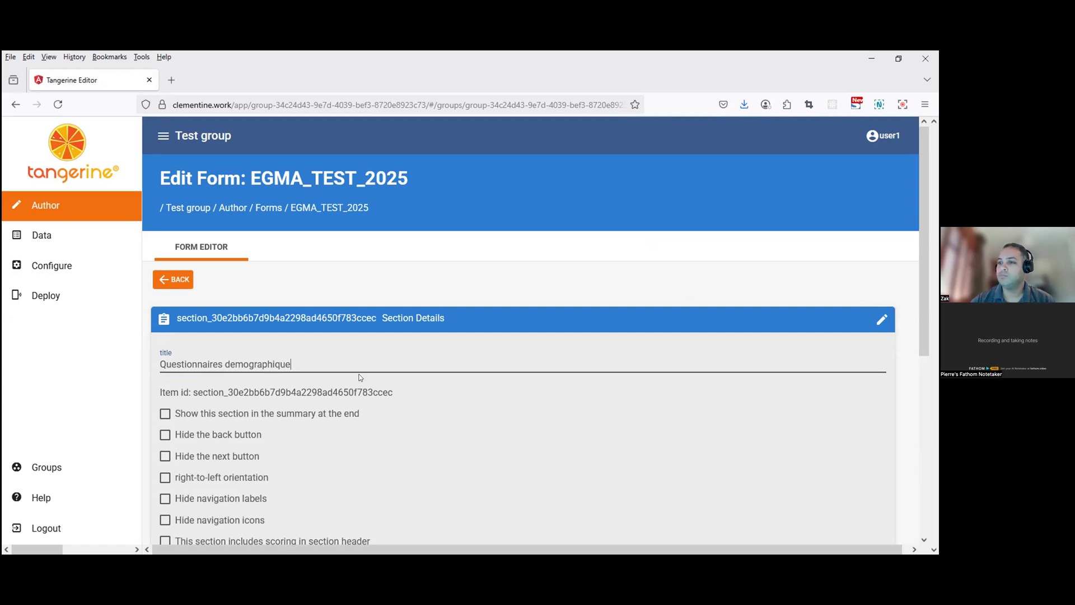
scroll(679, 422, "down", 5)
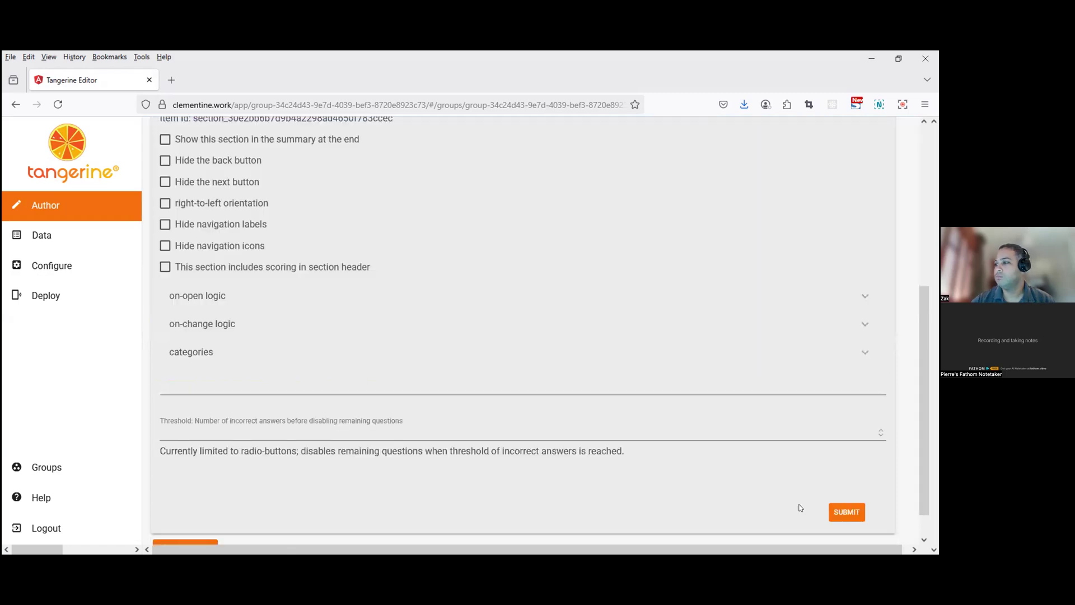
left_click(840, 507)
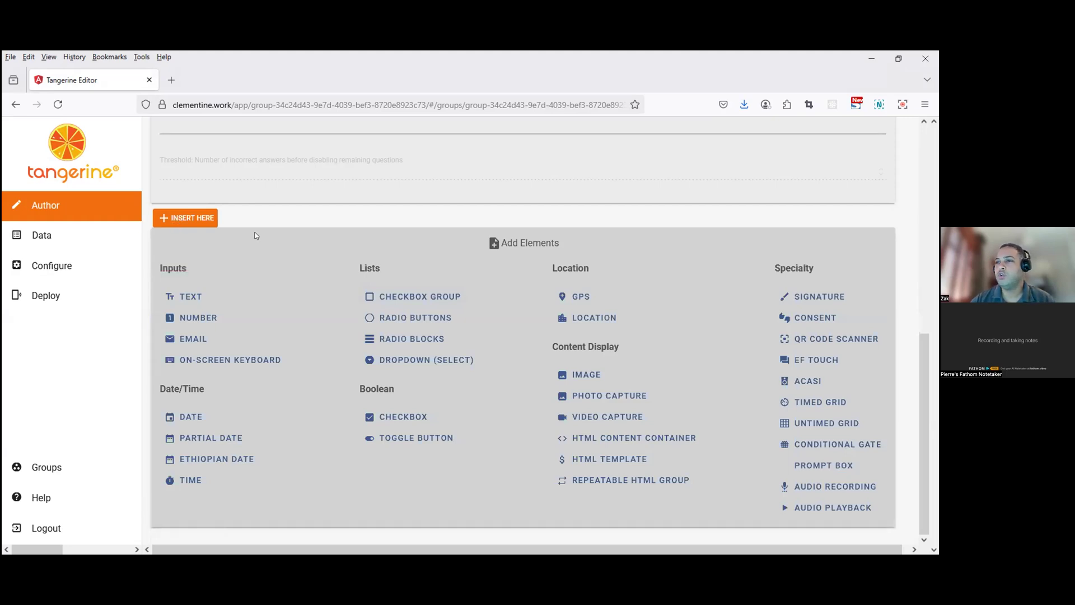
Insert a checkbox group into the section with the variable name langue_maison
left_click(394, 292)
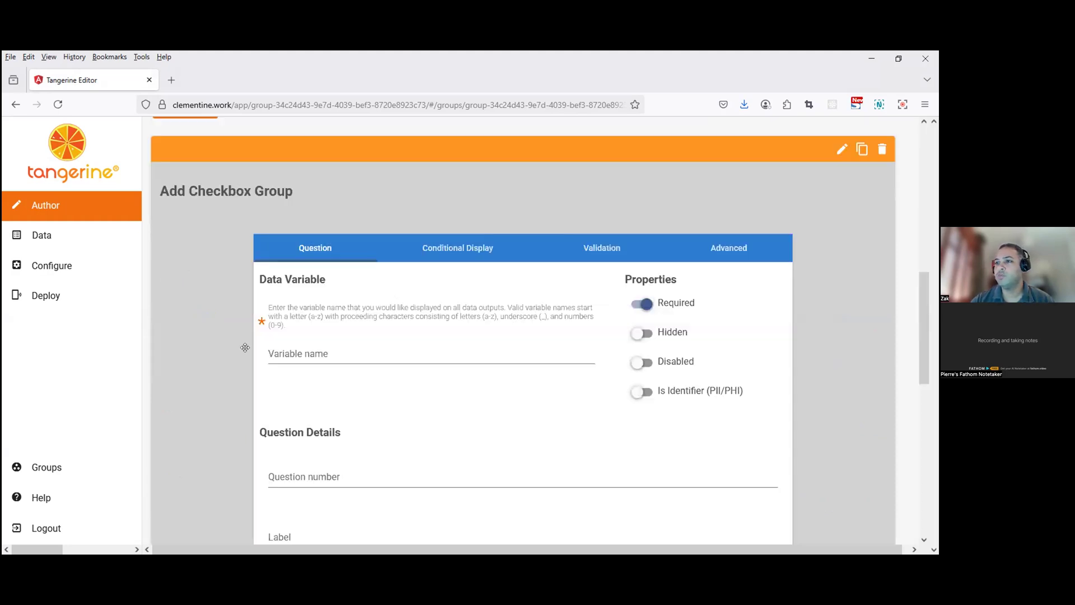
left_click(289, 356)
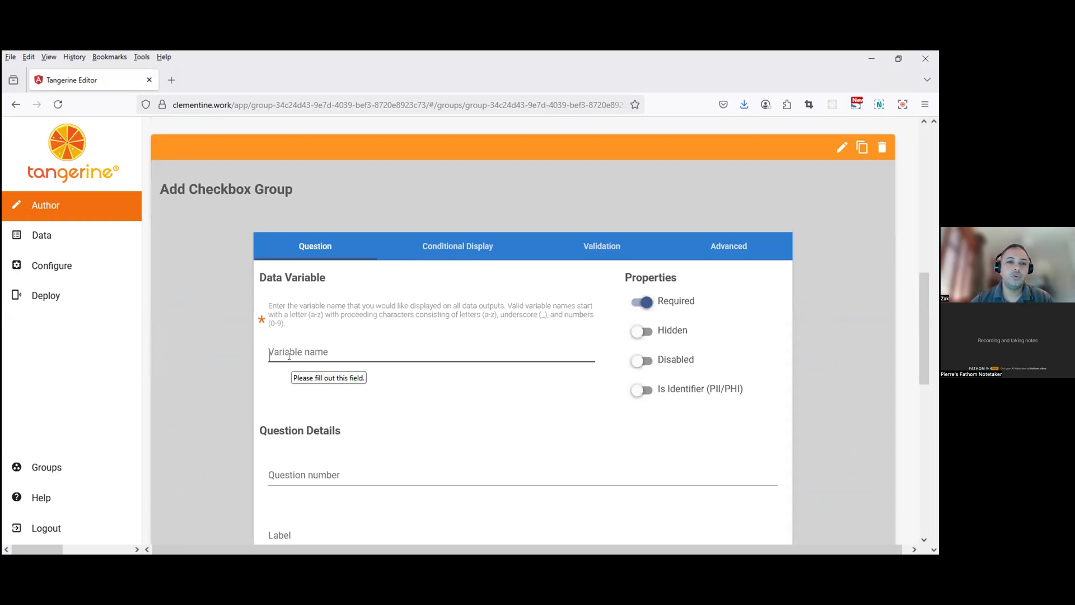
type("ty")
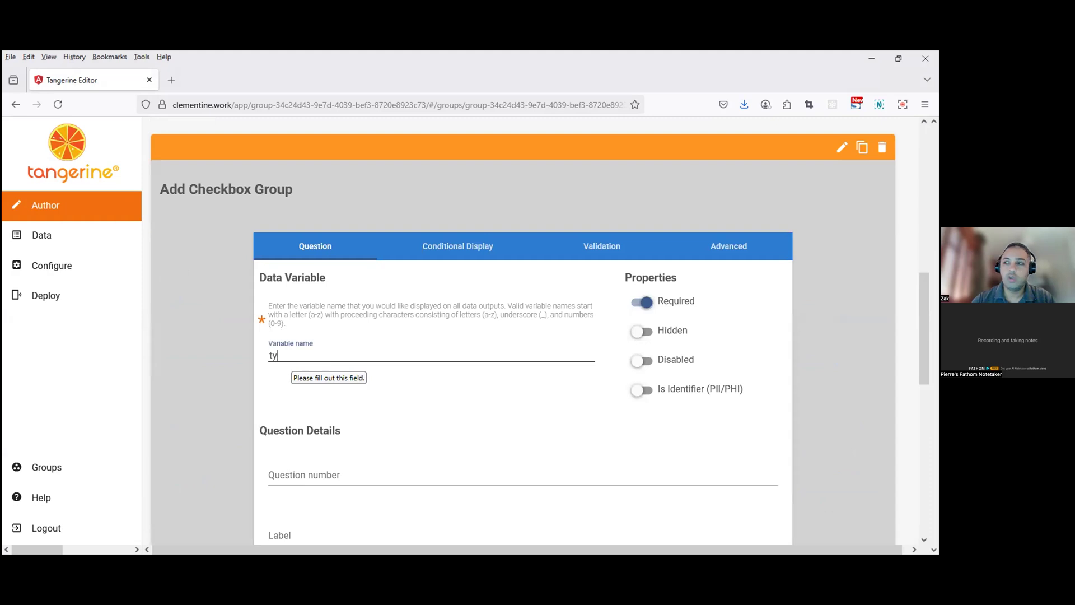
key("BackSpace")
type("la")
key("BackSpace")
key("BackSpace")
key("BackSpace")
type("lan")
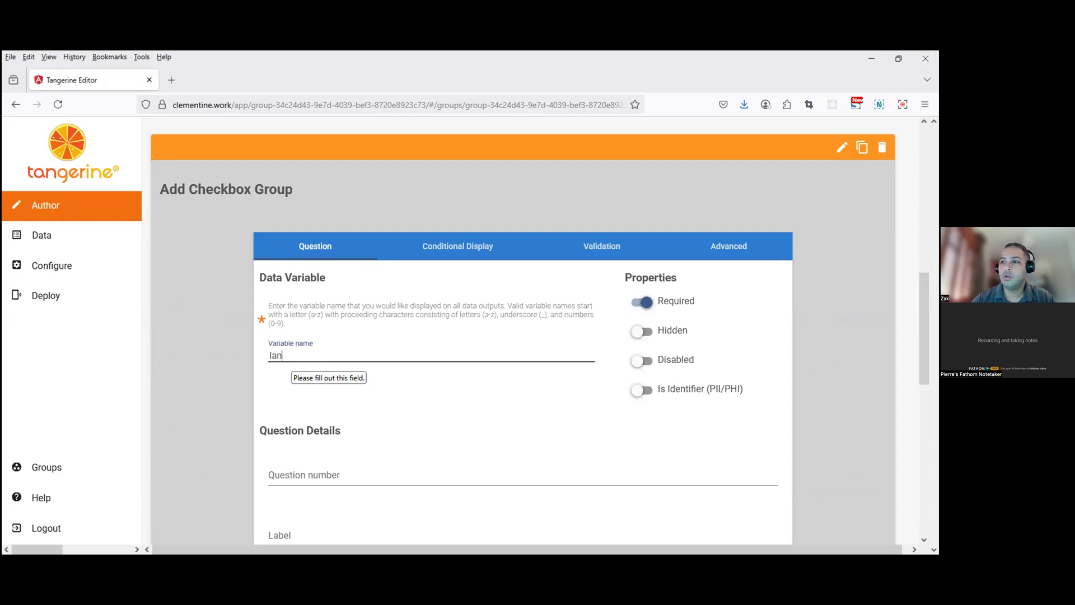
type("guee")
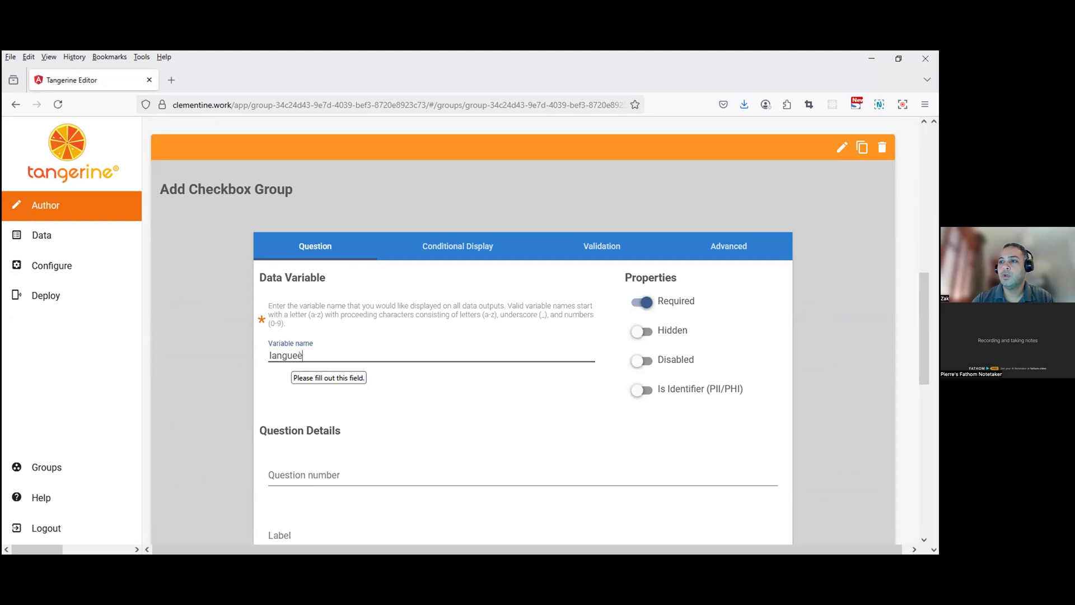
key("BackSpace")
type("_")
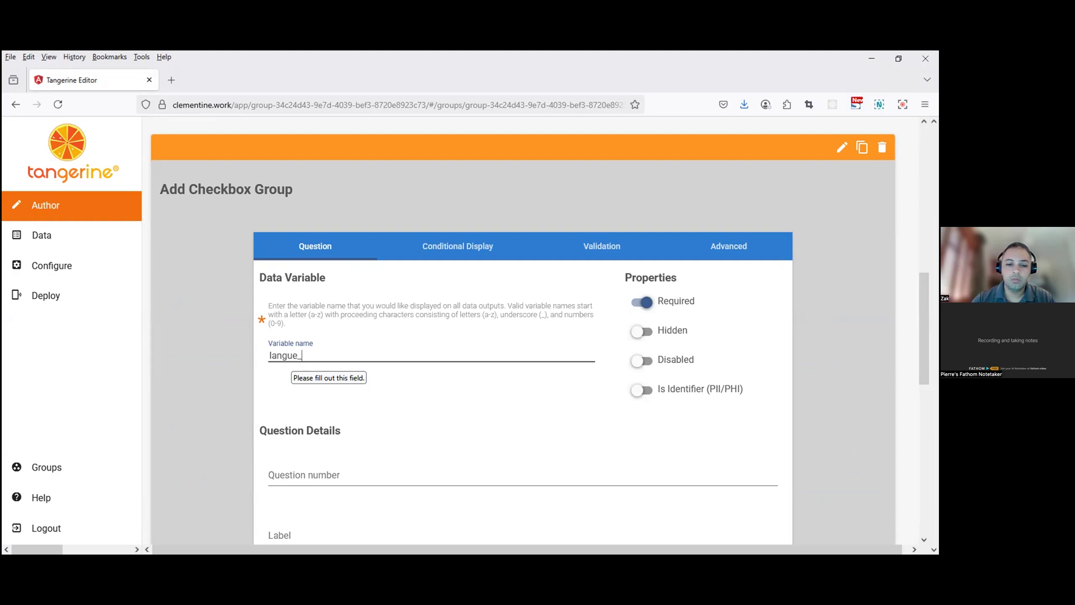
type("maison")
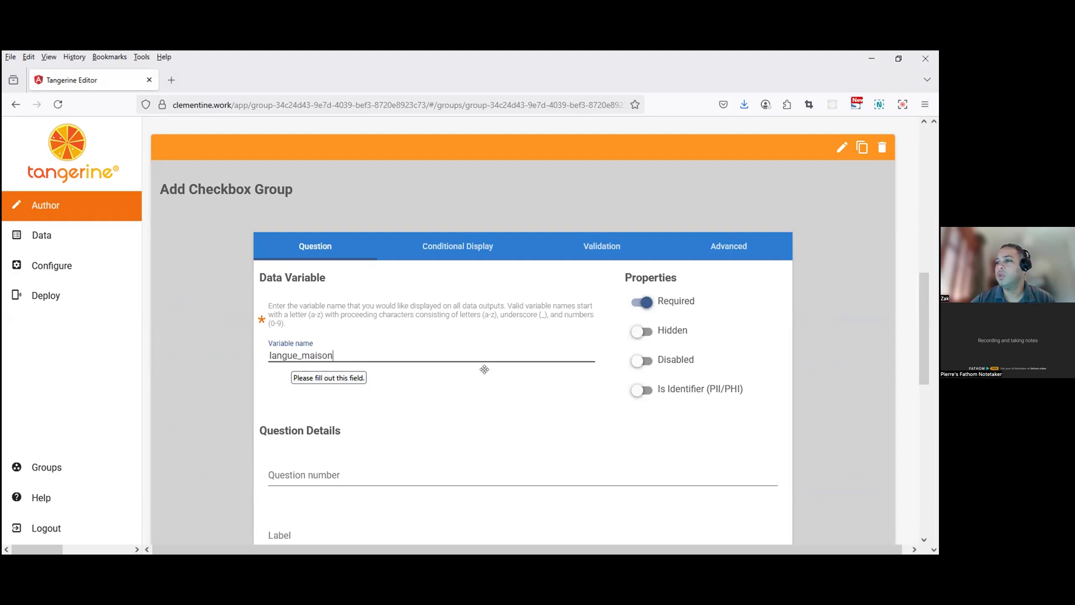
Set the question number to "1." and paste the label "Tu parles quelle(s) langue(s) à la maison ?" with "[Plusieurs réponses sont autorisées]" below it
scroll(289, 434, "down", 1)
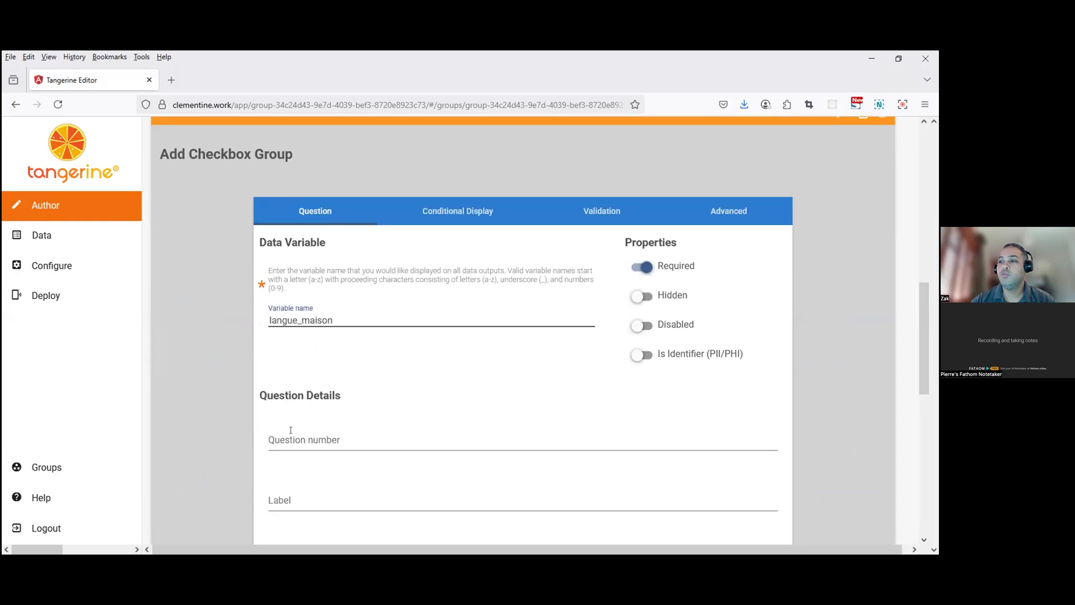
left_click(270, 431)
type("1")
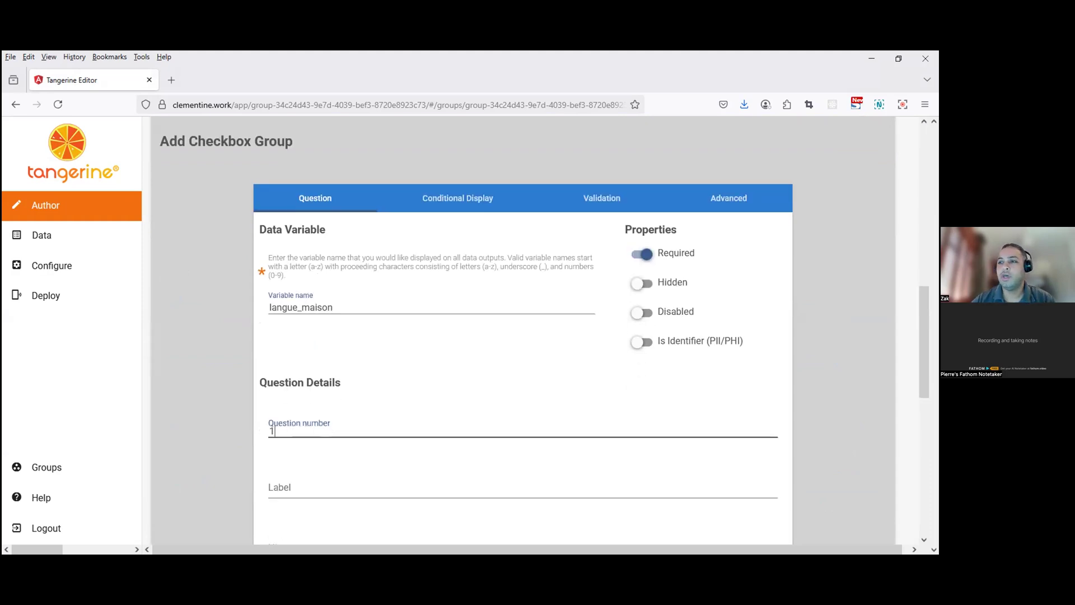
type(".")
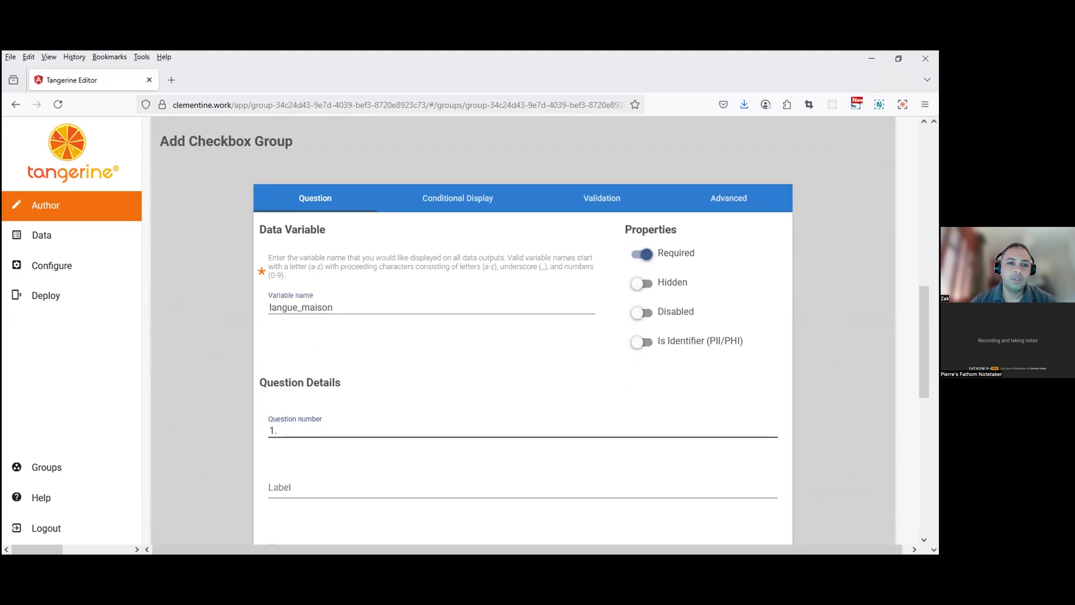
key("alt+Tab")
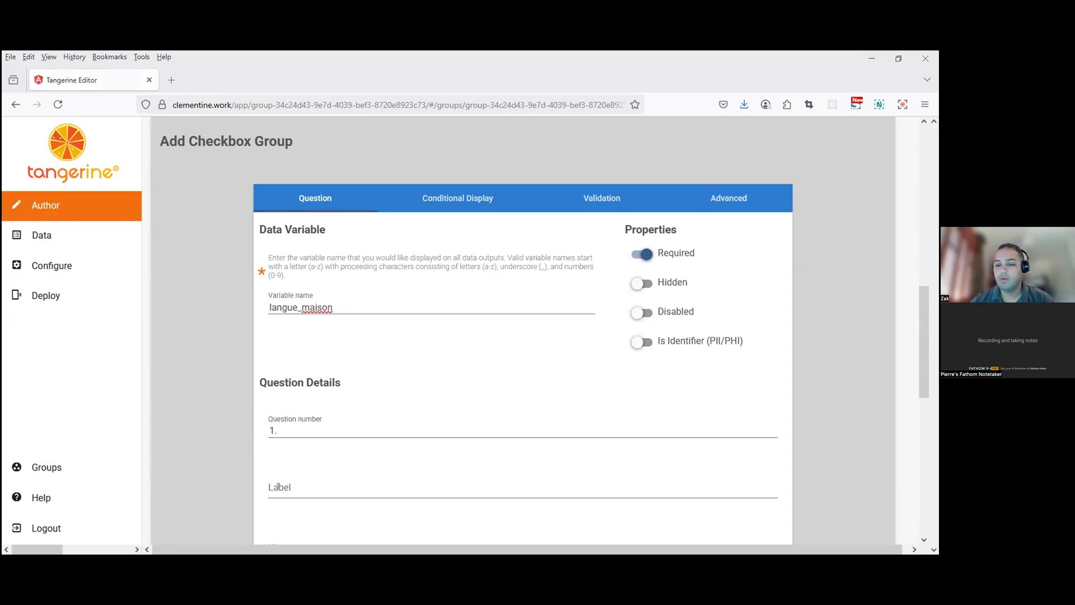
left_click(385, 504)
type("Tu parles quelle(s) langue(s) à la maison ?  [Plusieurs réponses sont autorisées]")
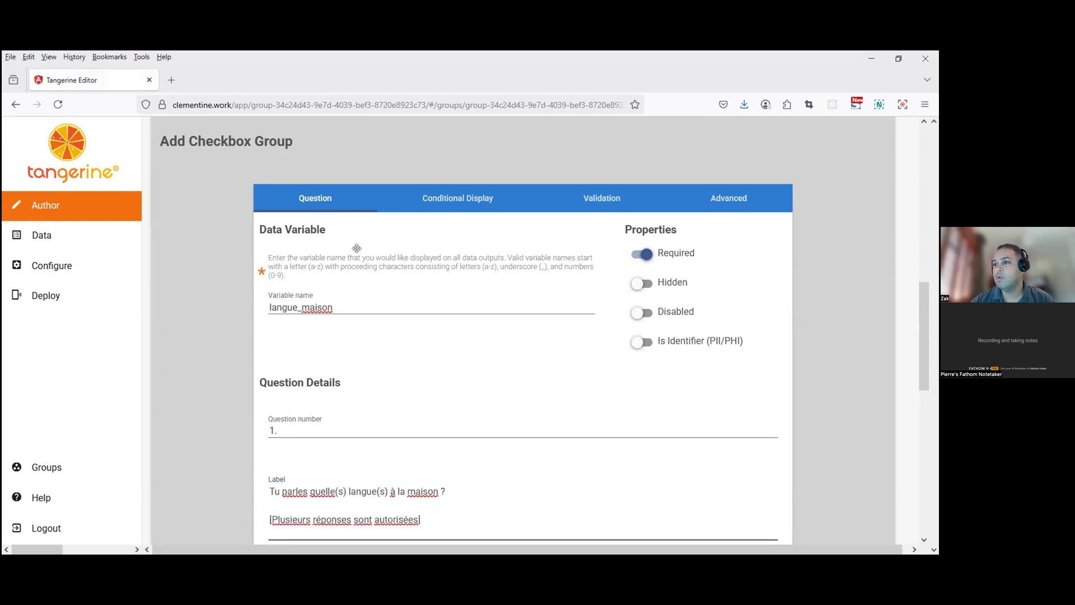
Correct the checkbox group's variable name to langues_maison
scroll(355, 247, "down", 1)
left_click(297, 238)
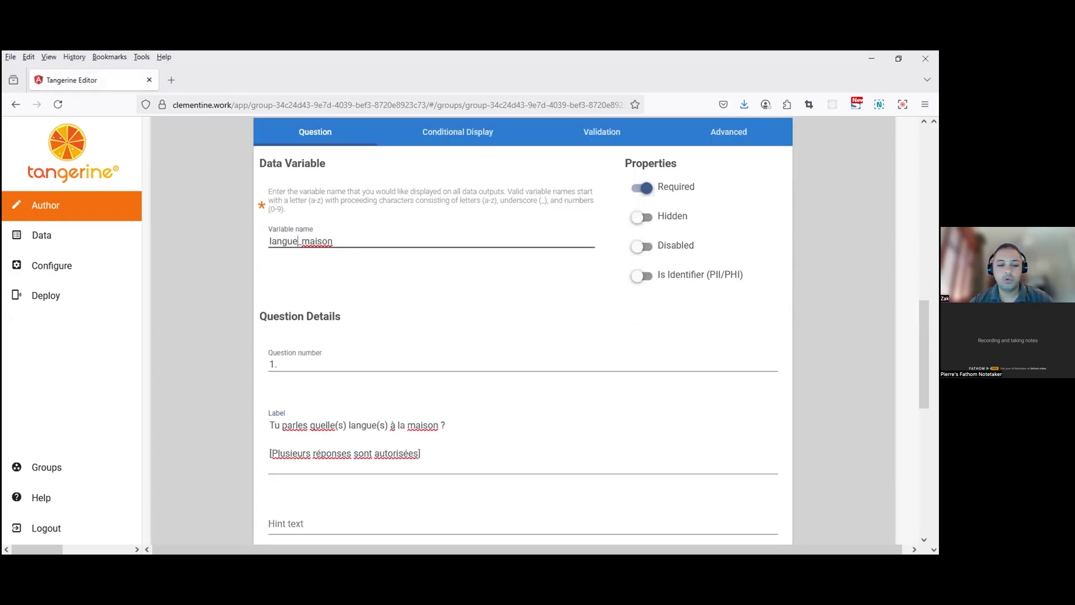
type("s")
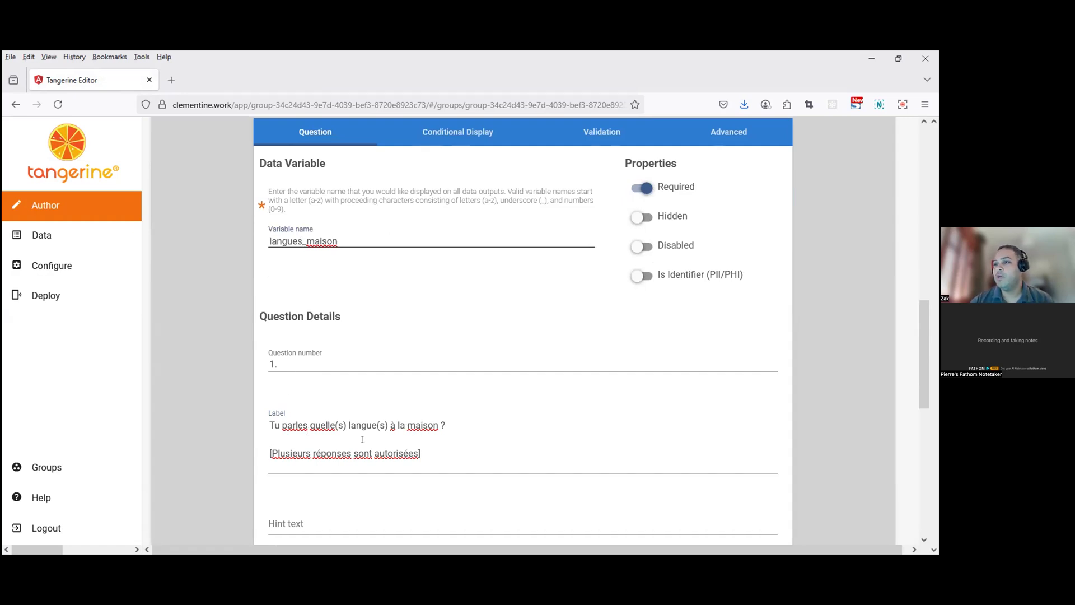
Remove the line breaks in the label so "[Plusieurs réponses sont autorisées]" follows the question on the same line
left_click(271, 441)
key("BackSpace")
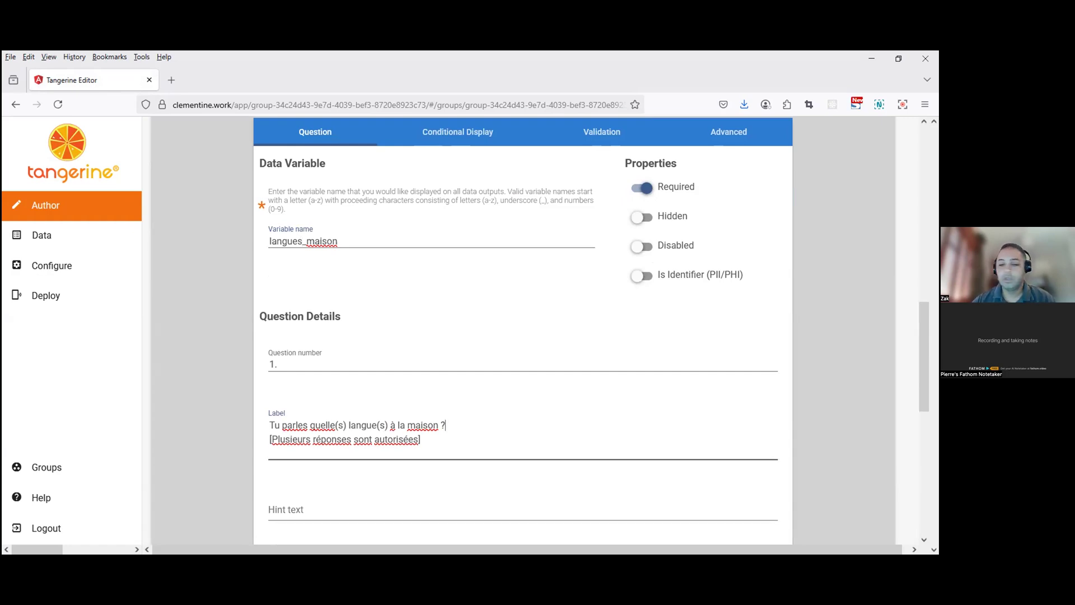
key("BackSpace")
key("Delete")
type("?")
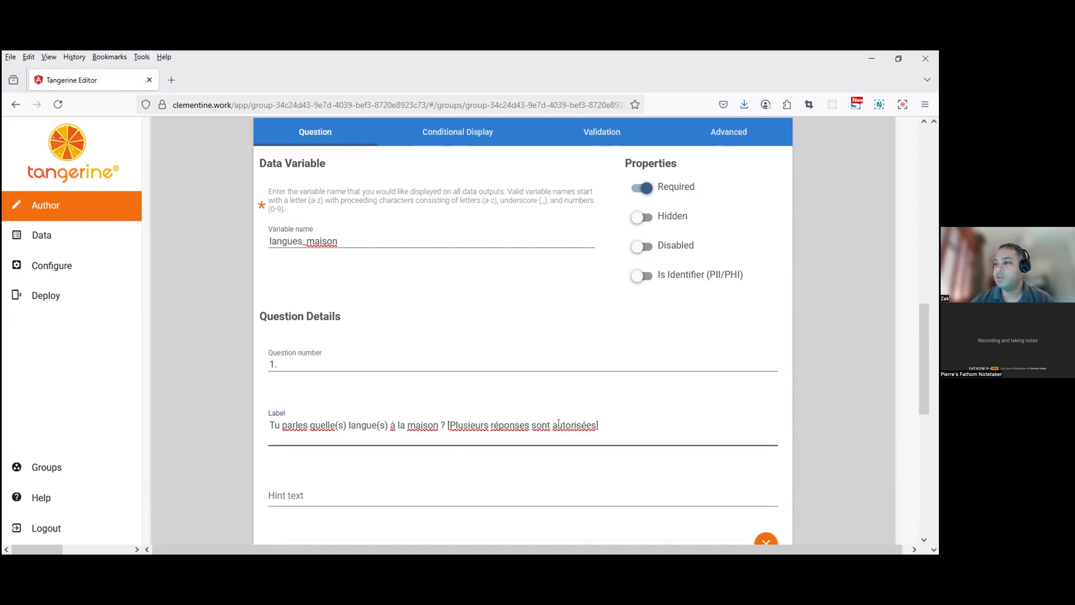
Wrap "[Plusieurs réponses sont autorisées]" in the label with <em> and </em> tags
left_click_drag(600, 426, 446, 423)
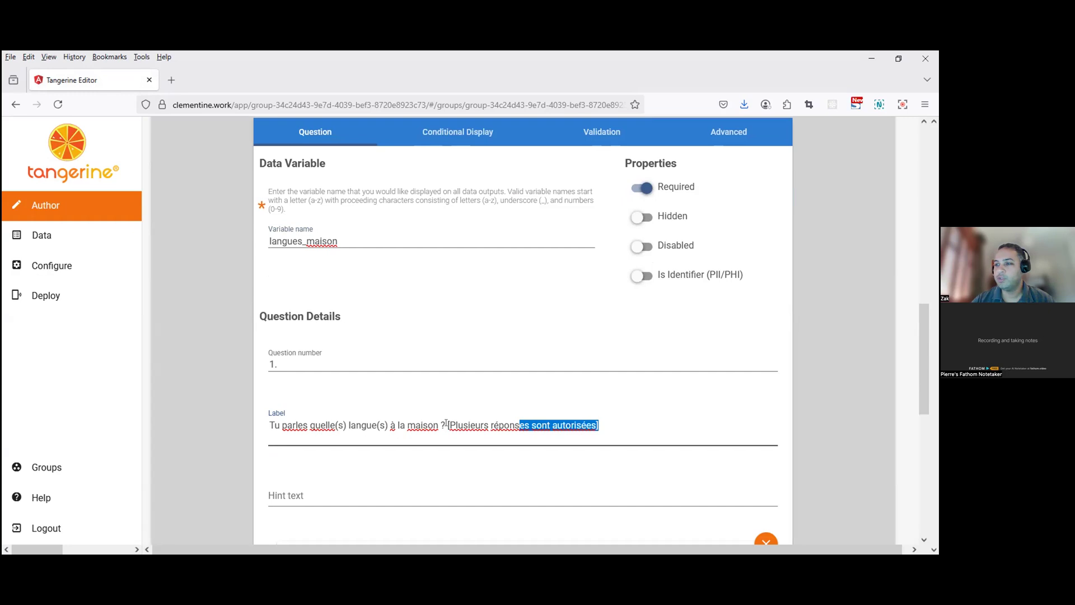
left_click(446, 423)
type("<")
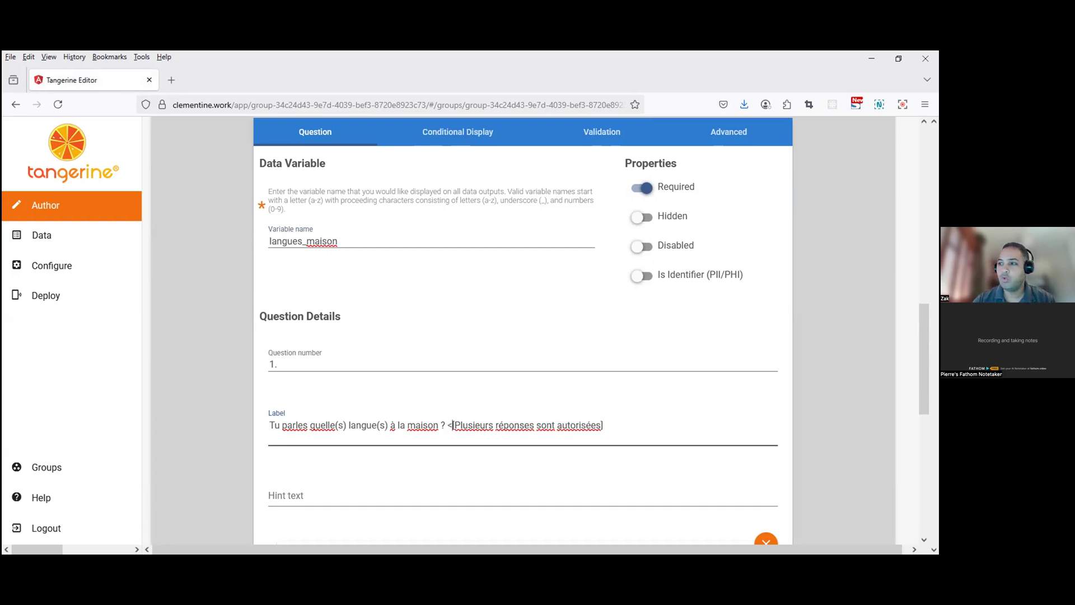
type("zm")
key("BackSpace")
key("BackSpace")
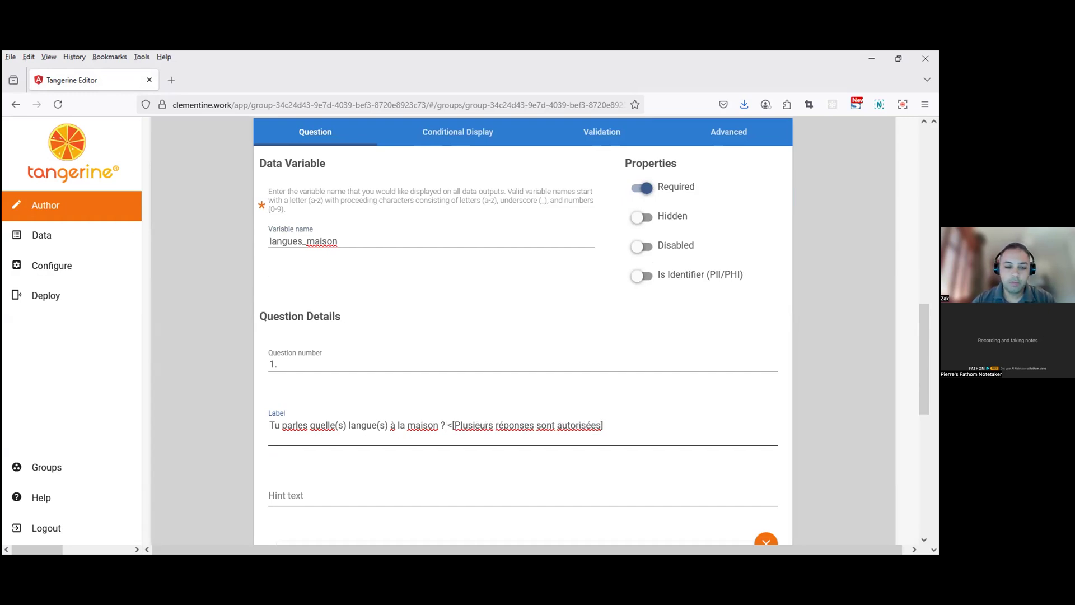
type("em>")
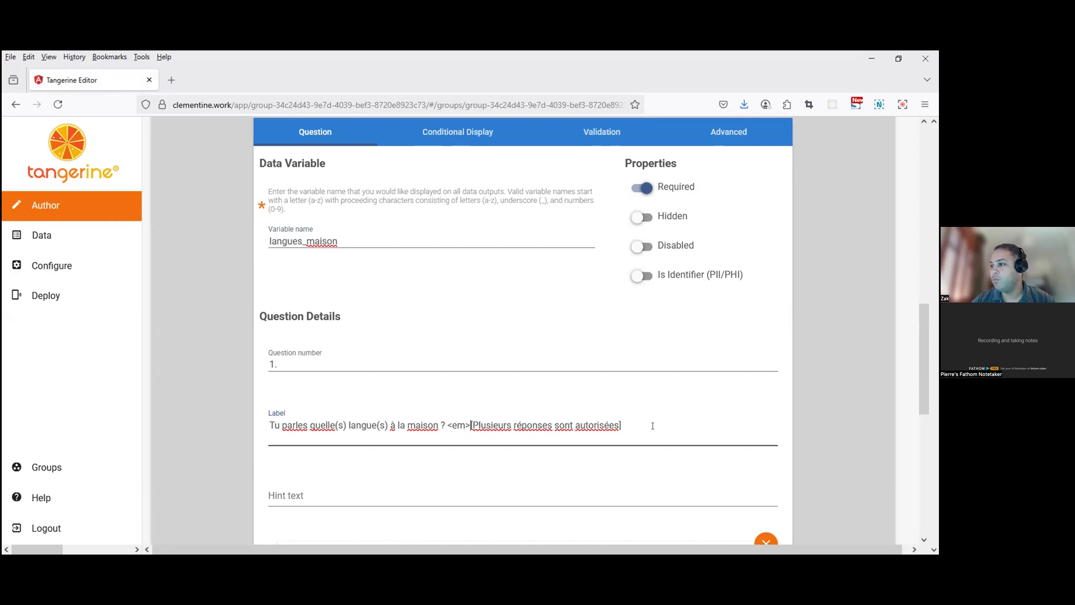
type("</em>")
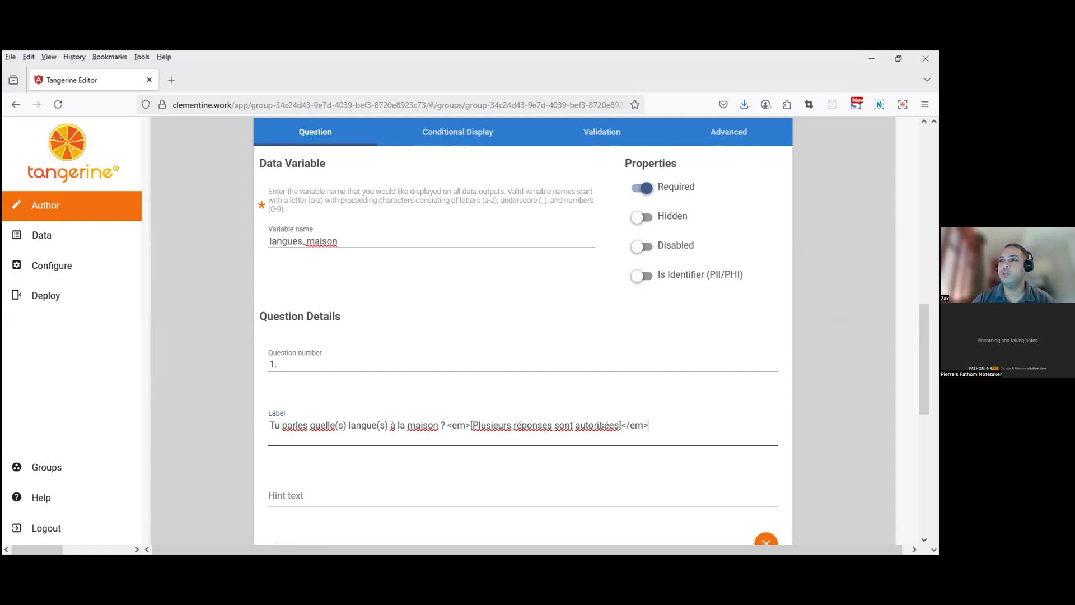
scroll(487, 384, "down", 2)
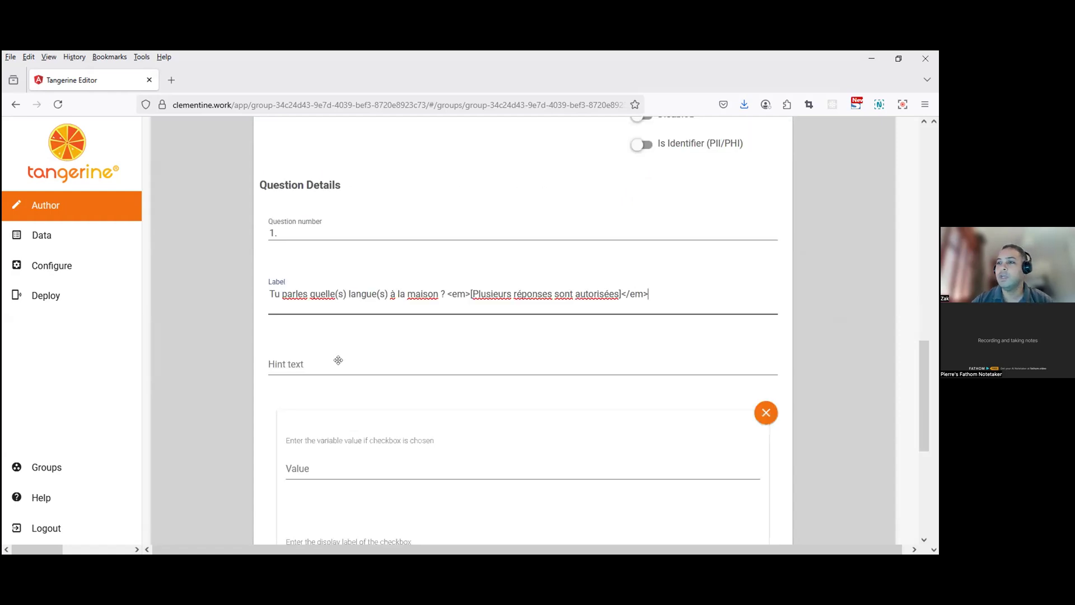
Enter the hint text "Cocher une ou plusieurs cases à la fois" for the home languages question
left_click(316, 356)
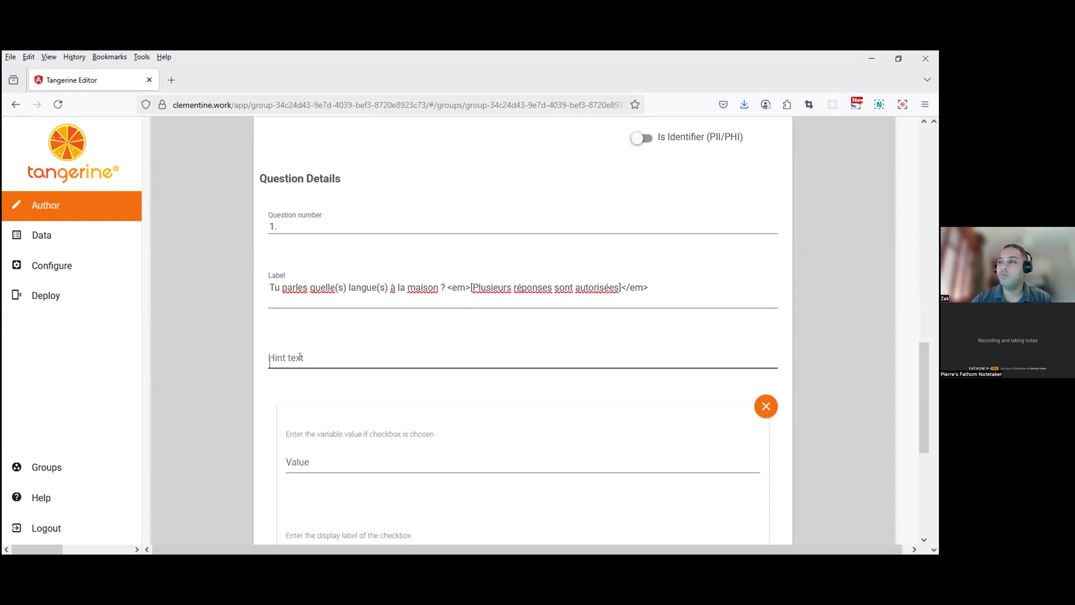
type("Cocher yne o")
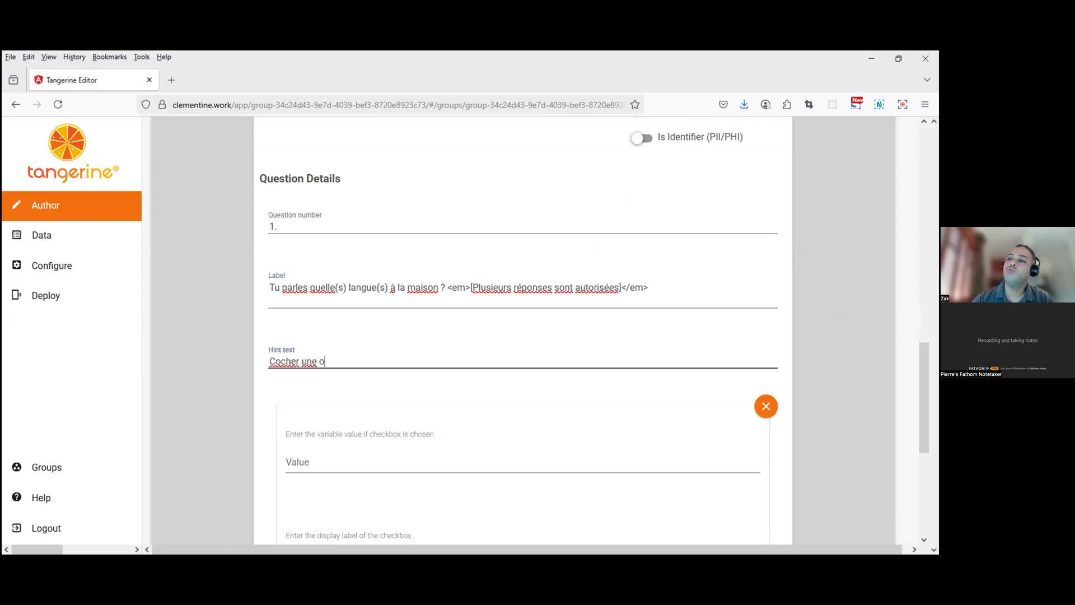
type("u plusieurs c")
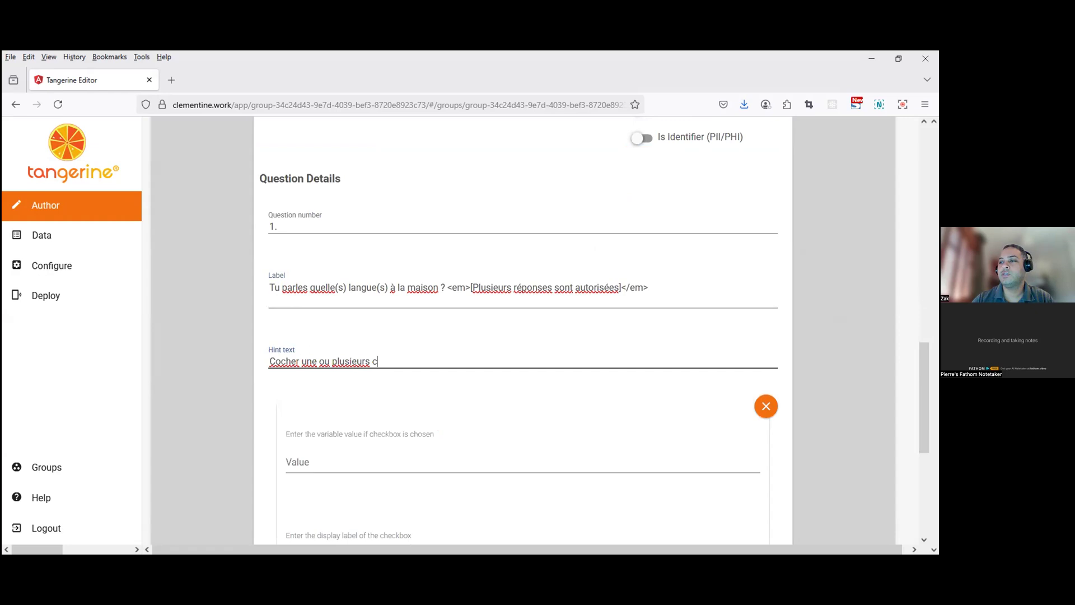
type("ases")
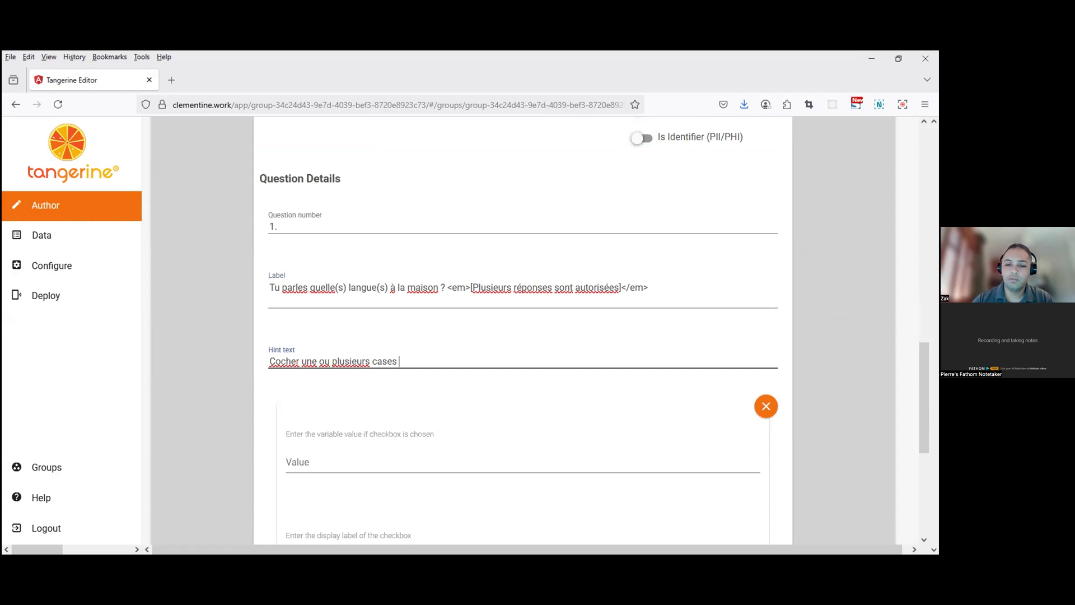
type(" à la fois")
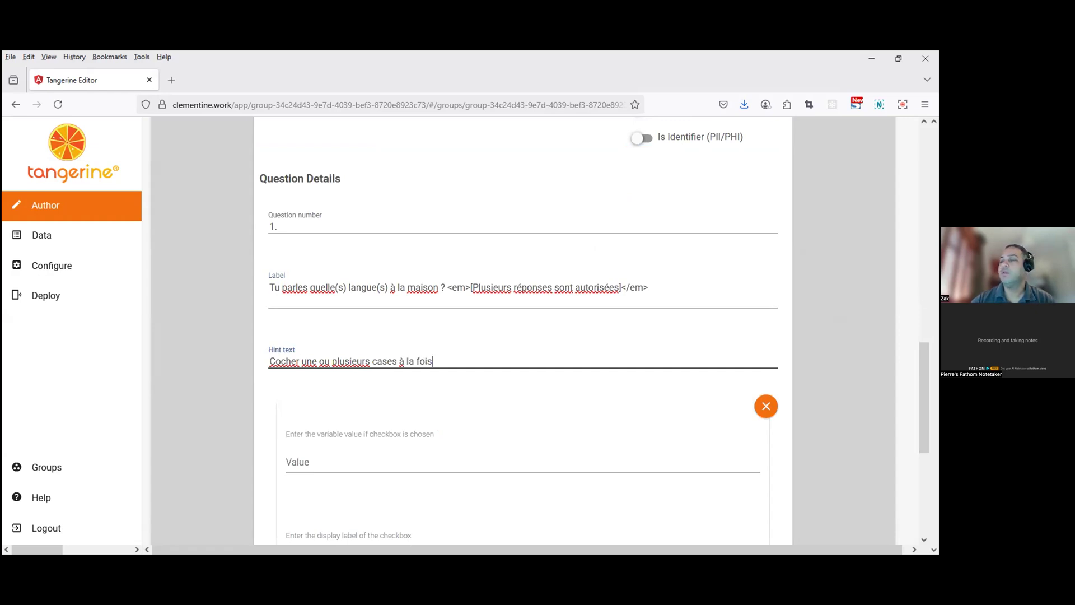
Define the first checkbox option with the value 1 and the label "Français"
scroll(317, 449, "down", 1)
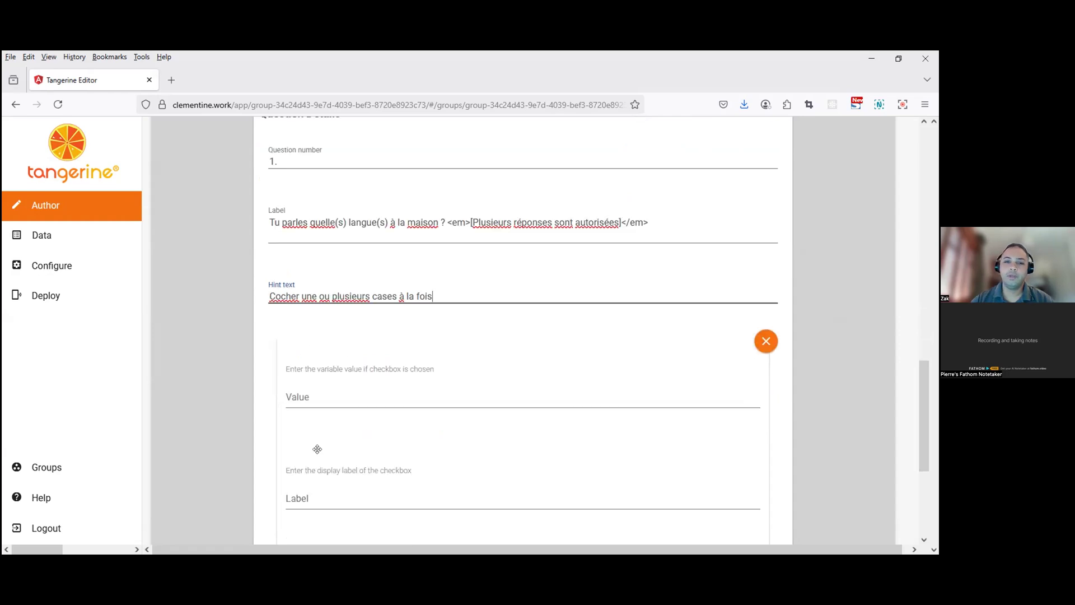
left_click(297, 395)
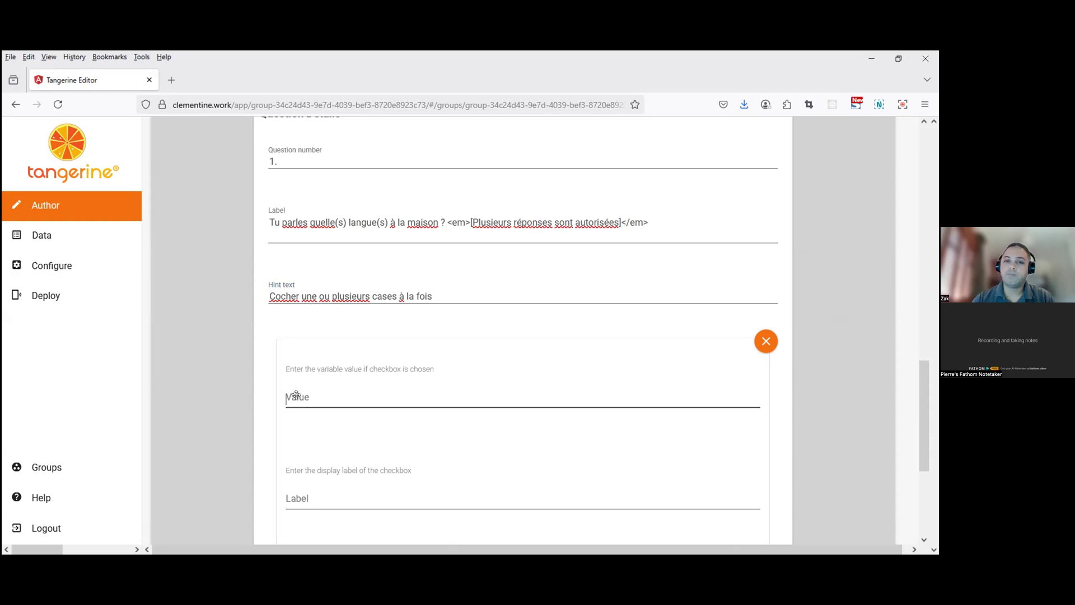
type("1")
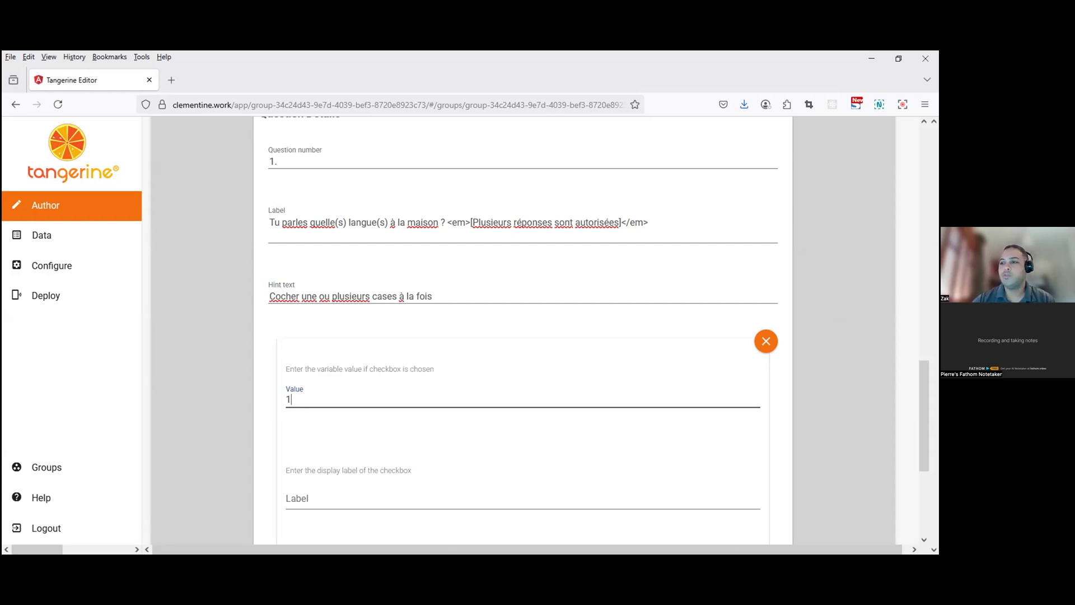
left_click(306, 498)
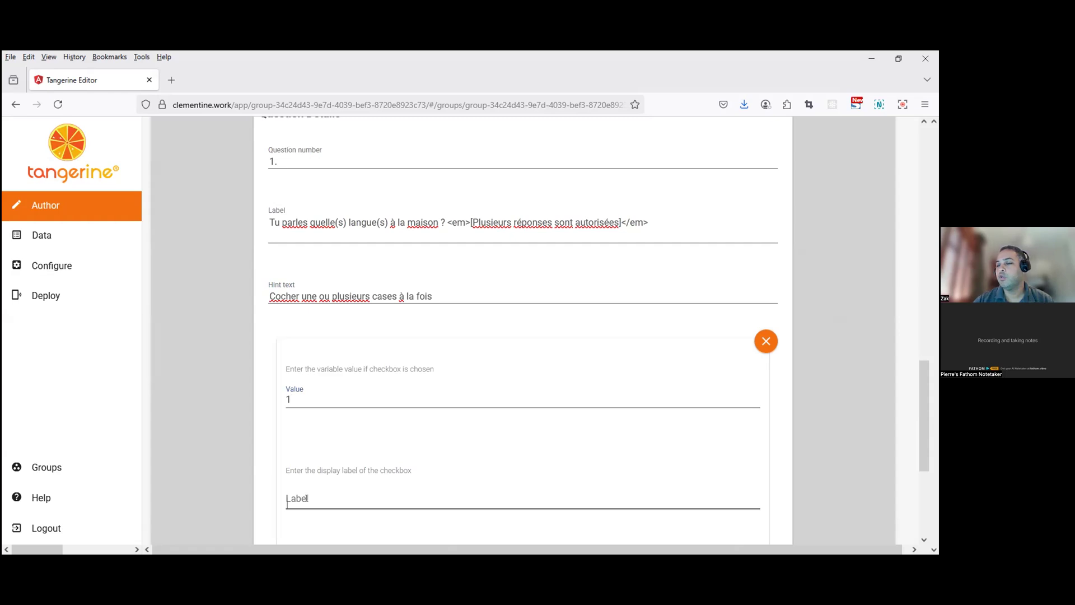
type("Fran")
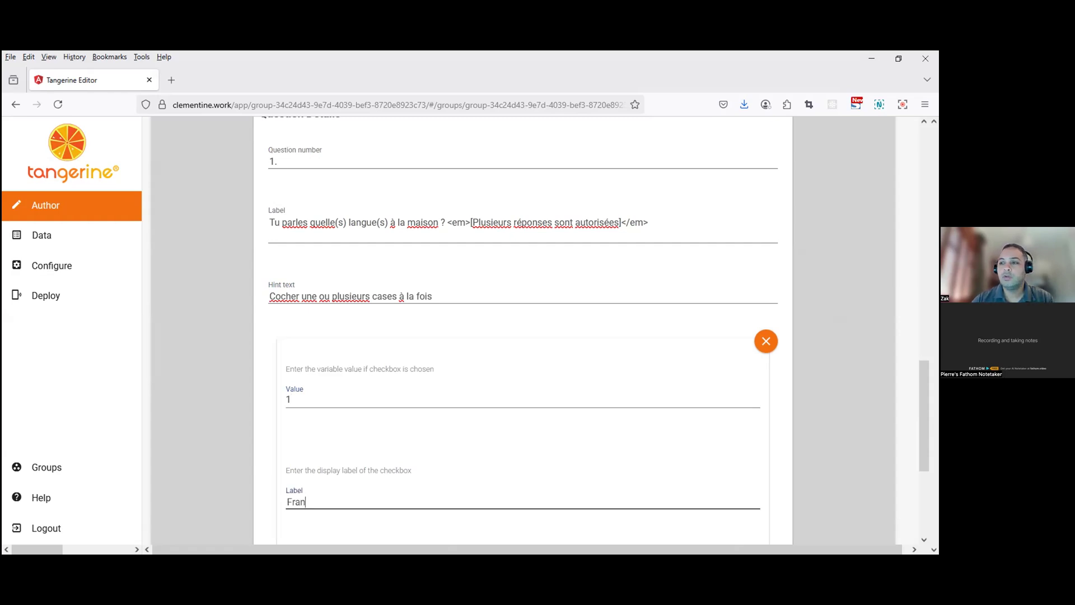
type("cais")
key("BackSpace")
key("BackSpace")
key("BackSpace")
key("BackSpace")
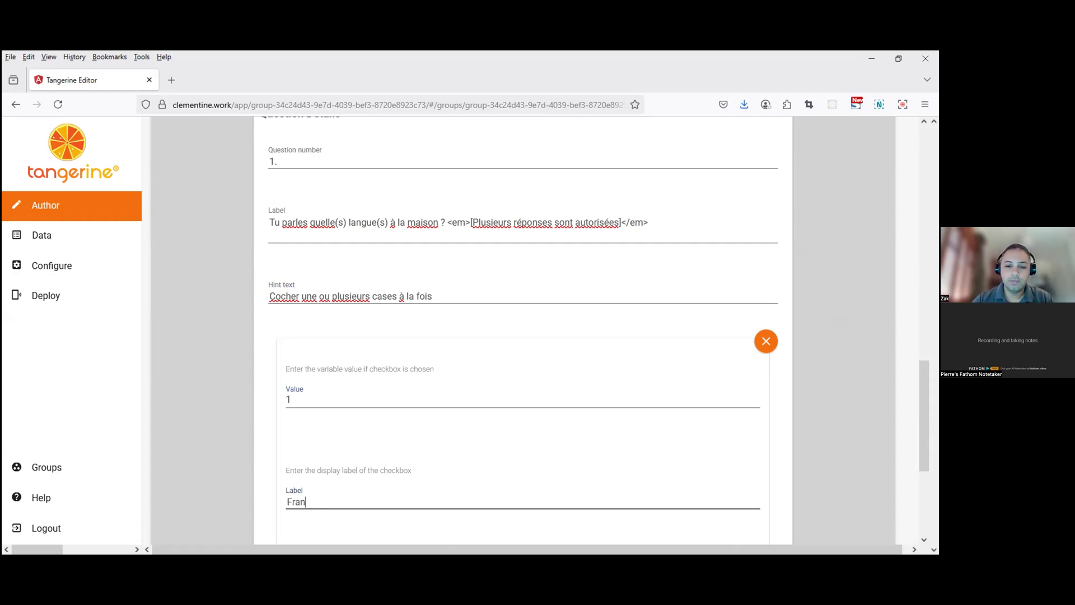
type("çcaos")
key("BackSpace")
key("BackSpace")
type("is")
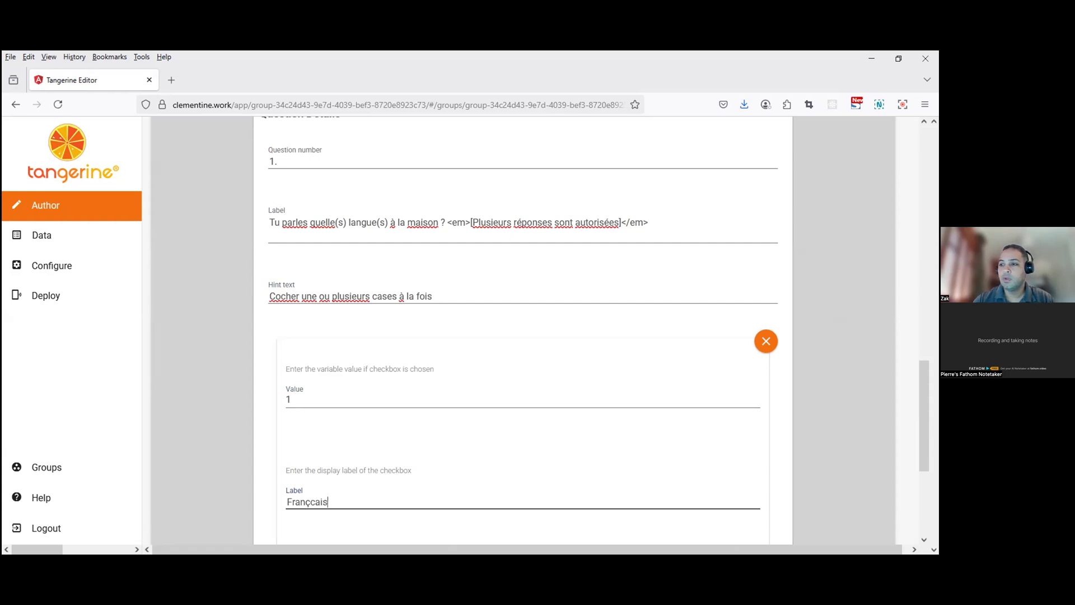
key("Left")
key("Left")
key("Left")
key("BackSpace")
Add a second checkbox option with the value 2 and the label "Arabe"
scroll(354, 396, "down", 1)
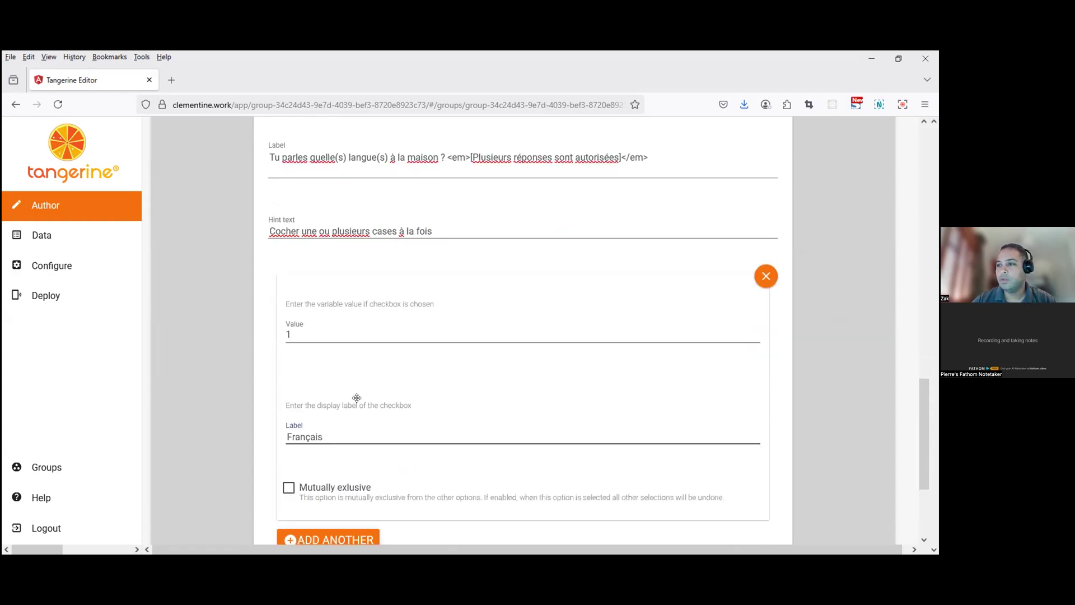
scroll(352, 383, "down", 3)
left_click(349, 377)
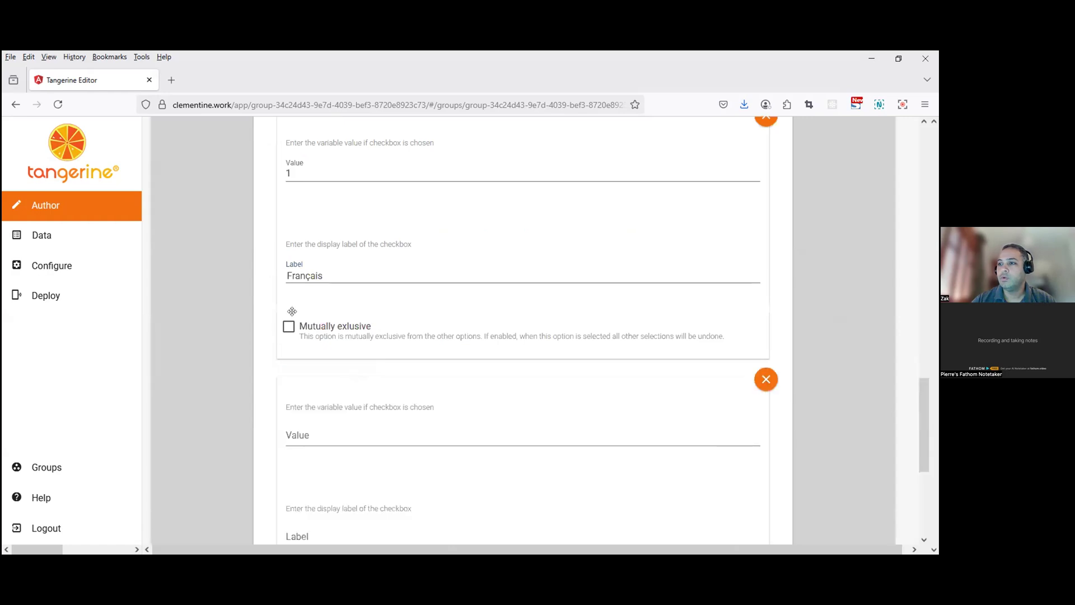
scroll(291, 309, "down", 2)
left_click(290, 311)
type("2")
key("Tab")
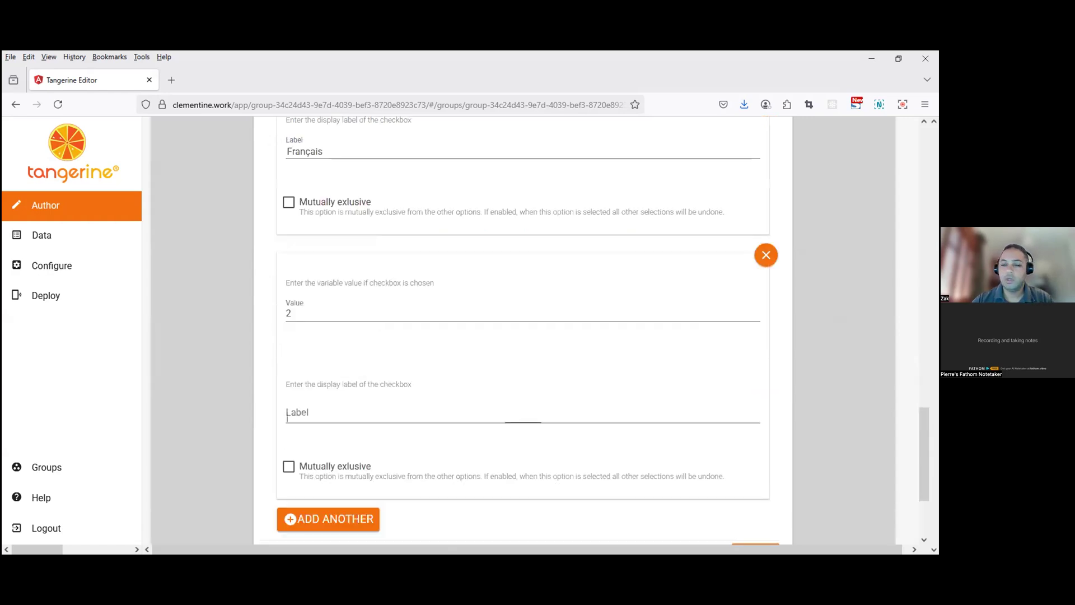
type("Arabe")
Add a third checkbox option with the value 3 and the label "Autres", and submit the question
scroll(316, 395, "down", 1)
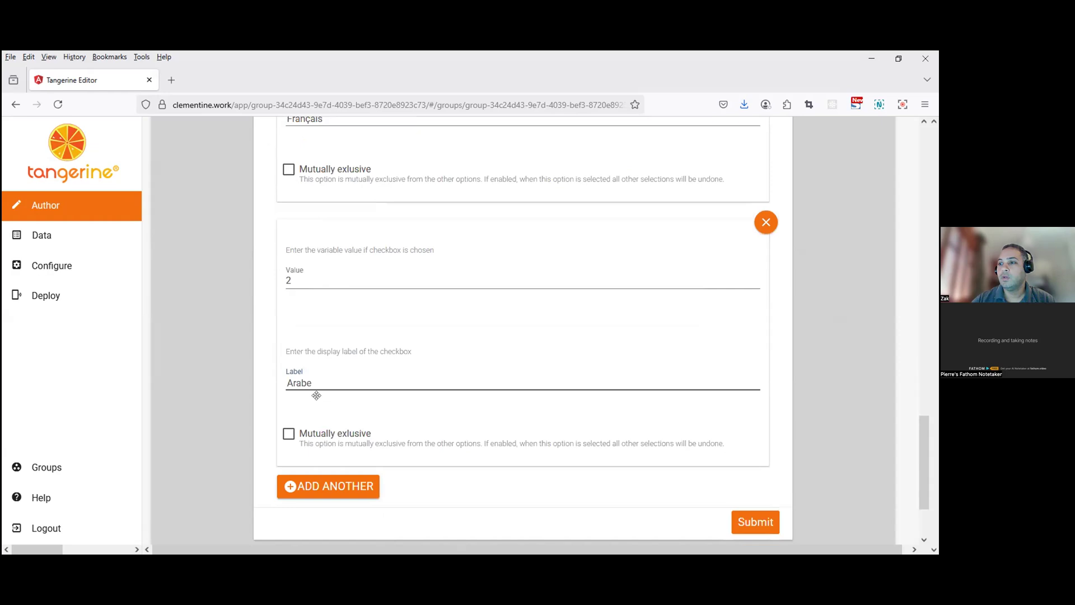
scroll(316, 451, "down", 1)
left_click(315, 451)
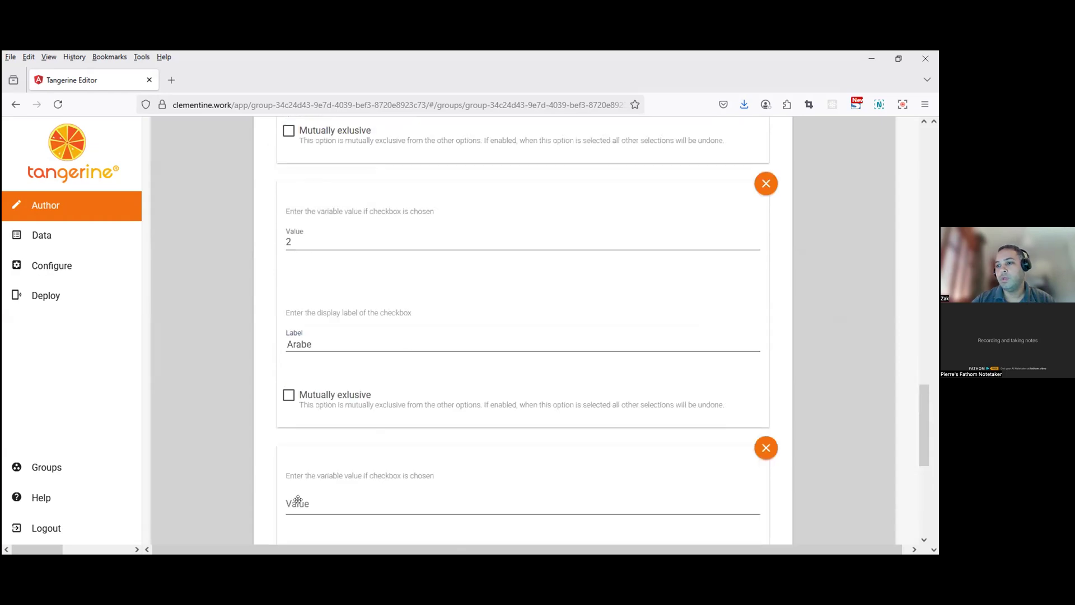
left_click(298, 500)
type("3")
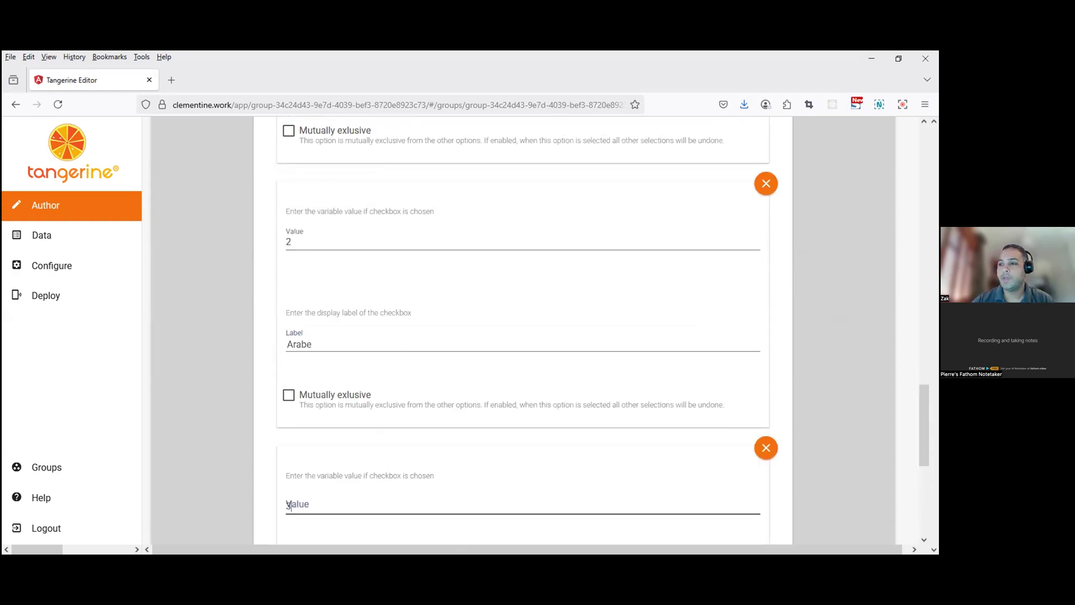
scroll(314, 375, "down", 5)
left_click(297, 371)
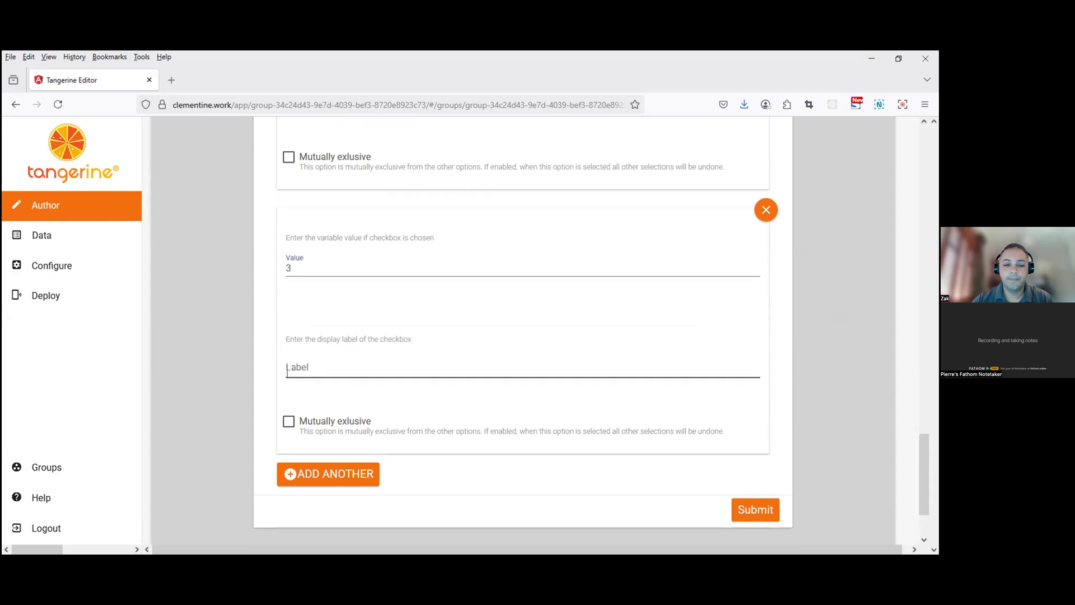
key("shift+Tab")
type("utre")
key("BackSpace")
key("BackSpace")
key("BackSpace")
key("BackSpace")
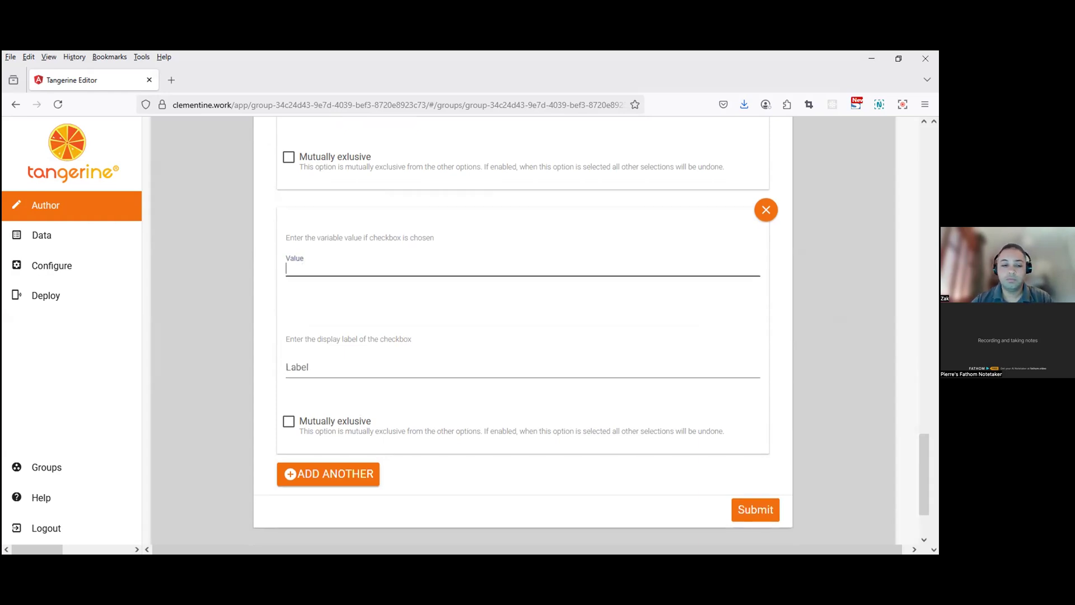
type("3")
key("Tab")
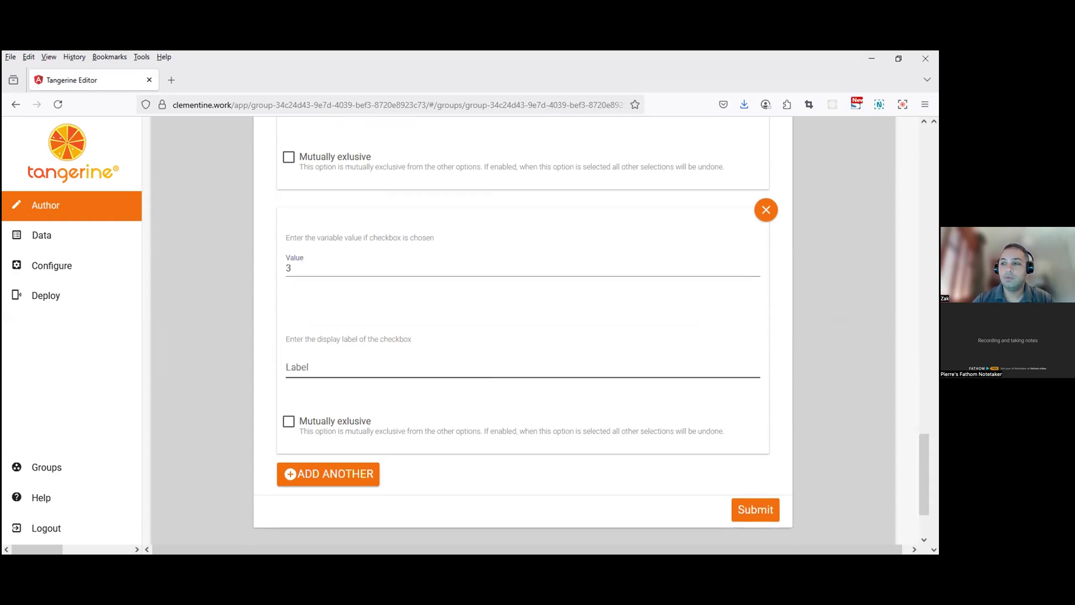
type("Autres")
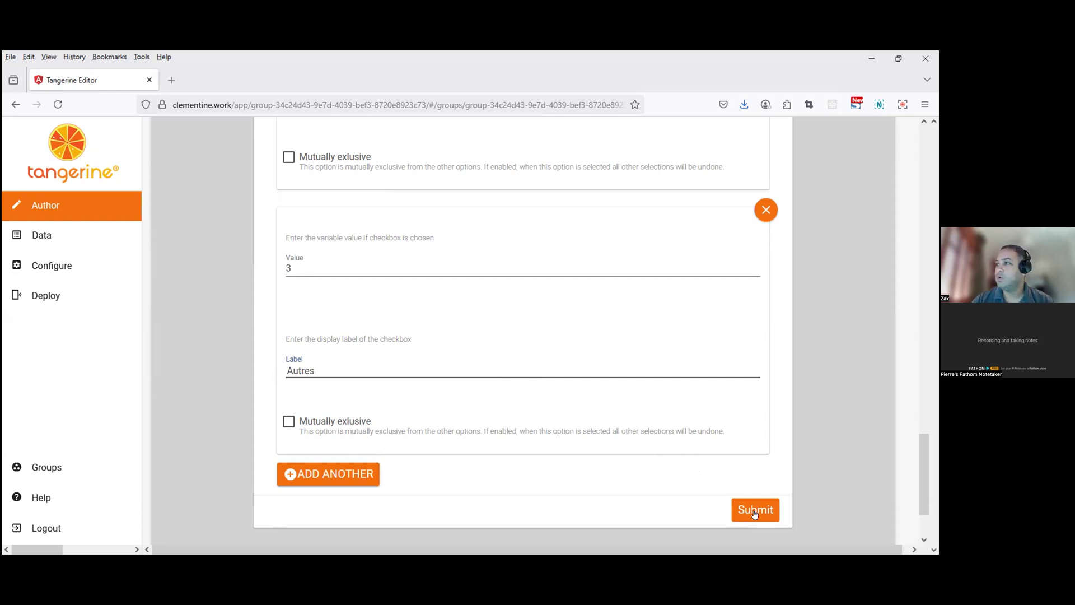
left_click(754, 511)
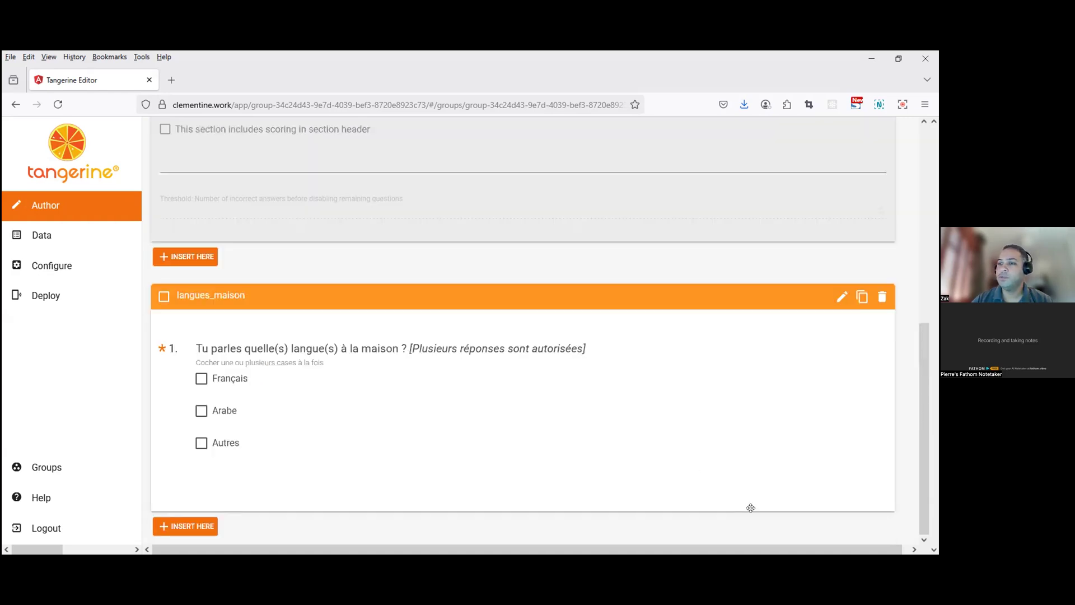
Test multiple selection in the langues_maison question by ticking and clearing the Français, Arabe and Autres options
left_click(201, 380)
left_click(202, 411)
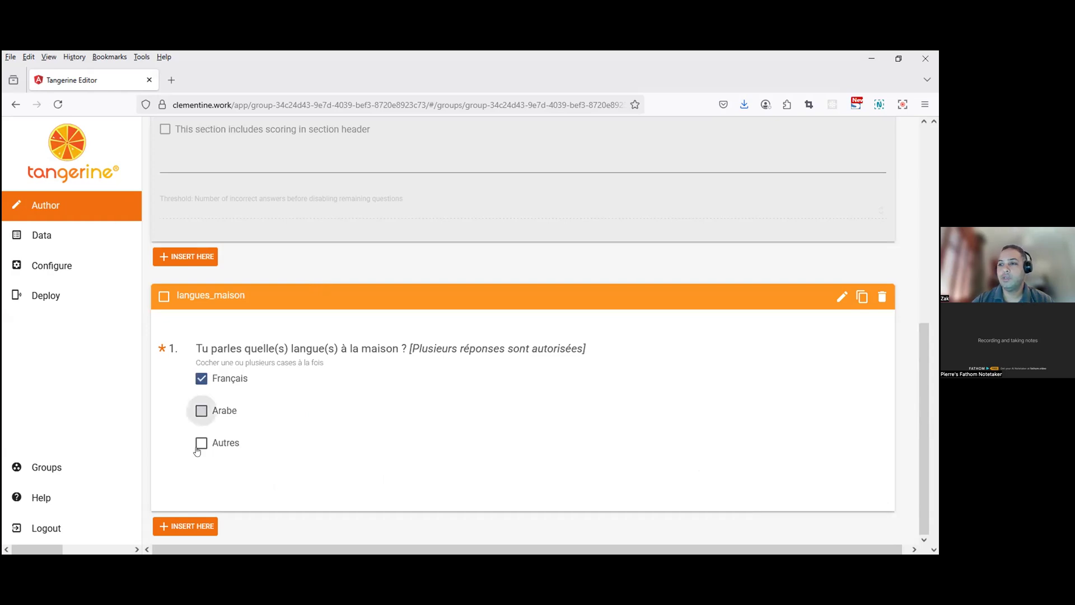
left_click(200, 444)
left_click(202, 411)
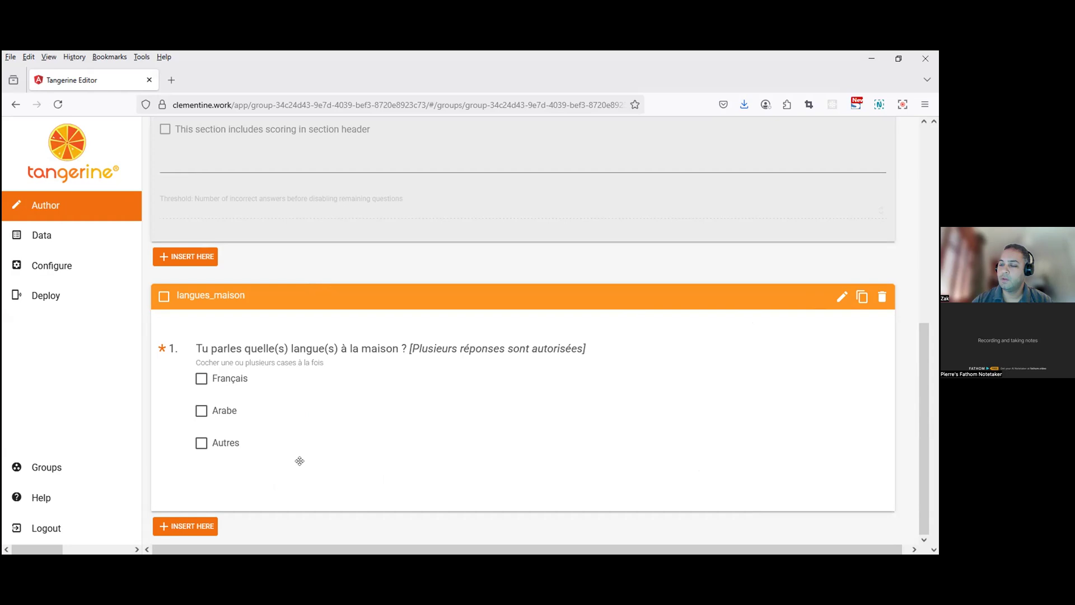
Insert a text input below the langues_maison question with the variable name autres_langues
left_click(168, 526)
scroll(380, 392, "down", 1)
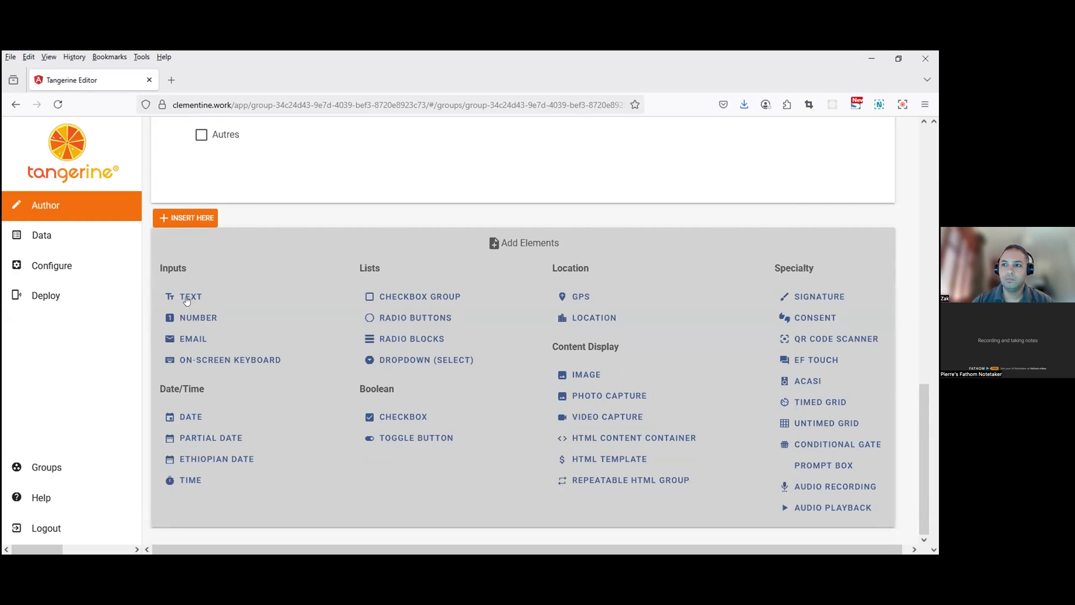
left_click(189, 298)
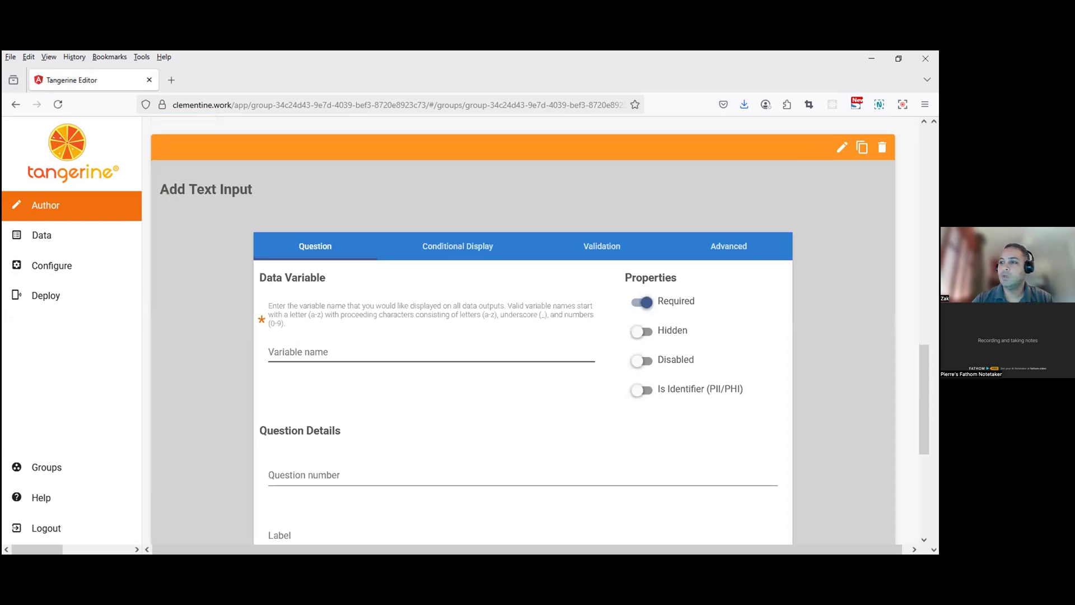
type("autre")
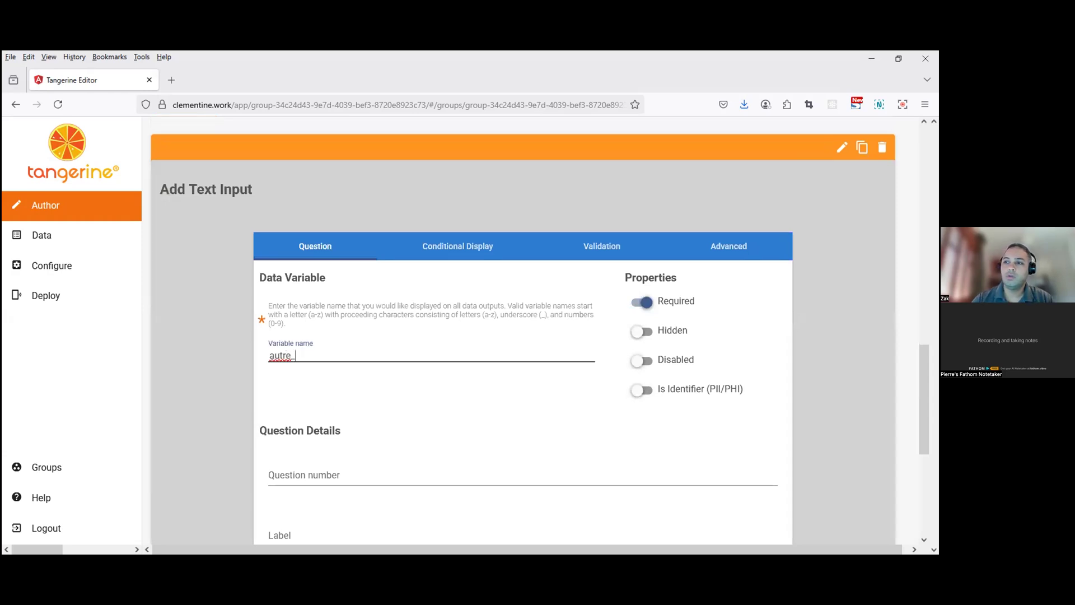
key("BackSpace")
type("s_langues")
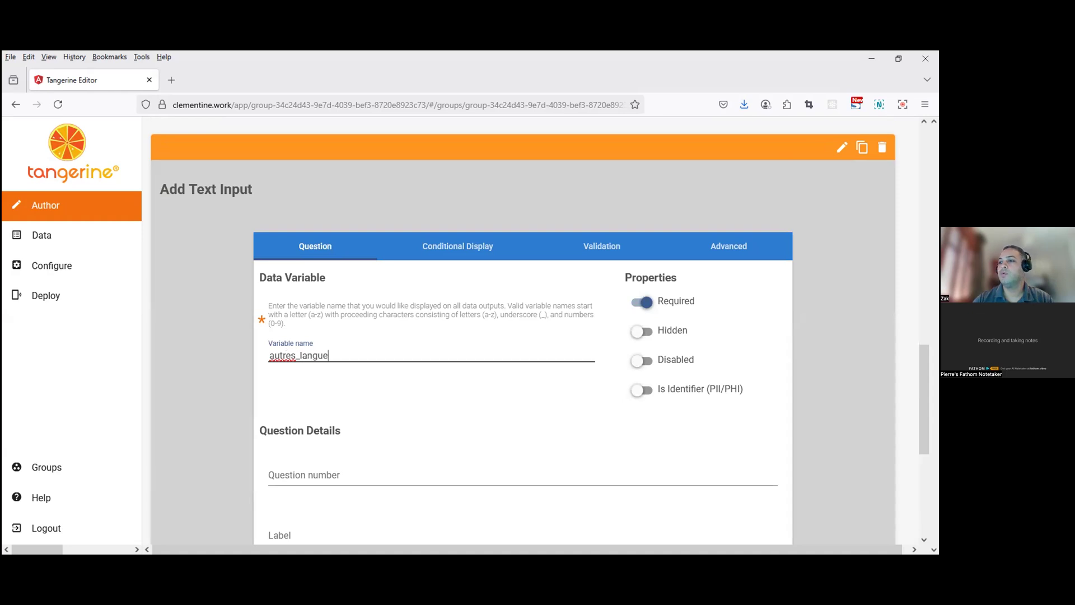
Set the question number of the autres_langues text input to "2."
left_click(318, 467)
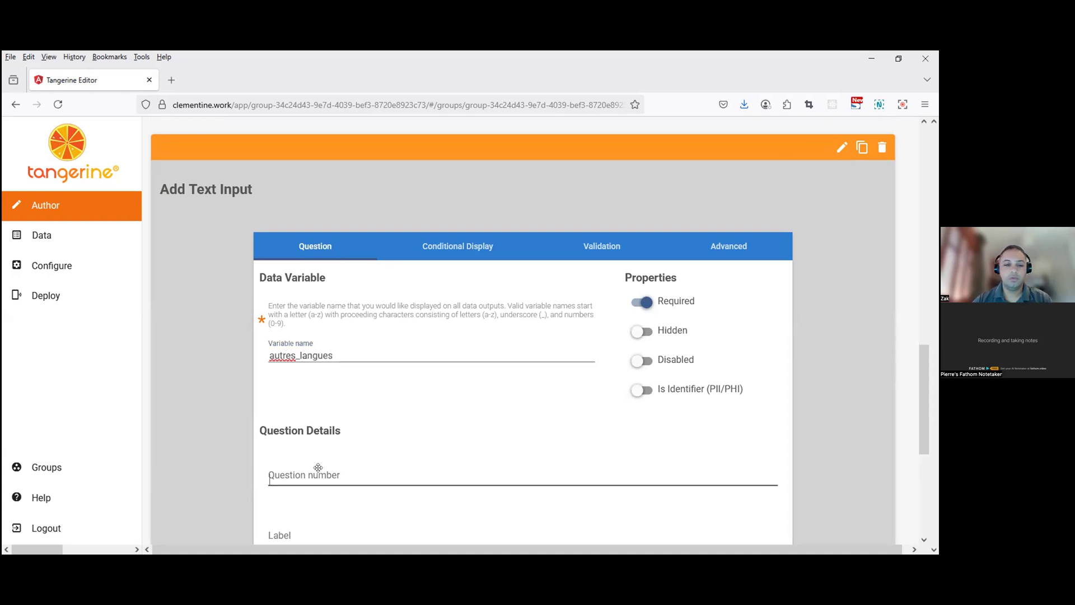
type("2")
scroll(353, 435, "down", 3)
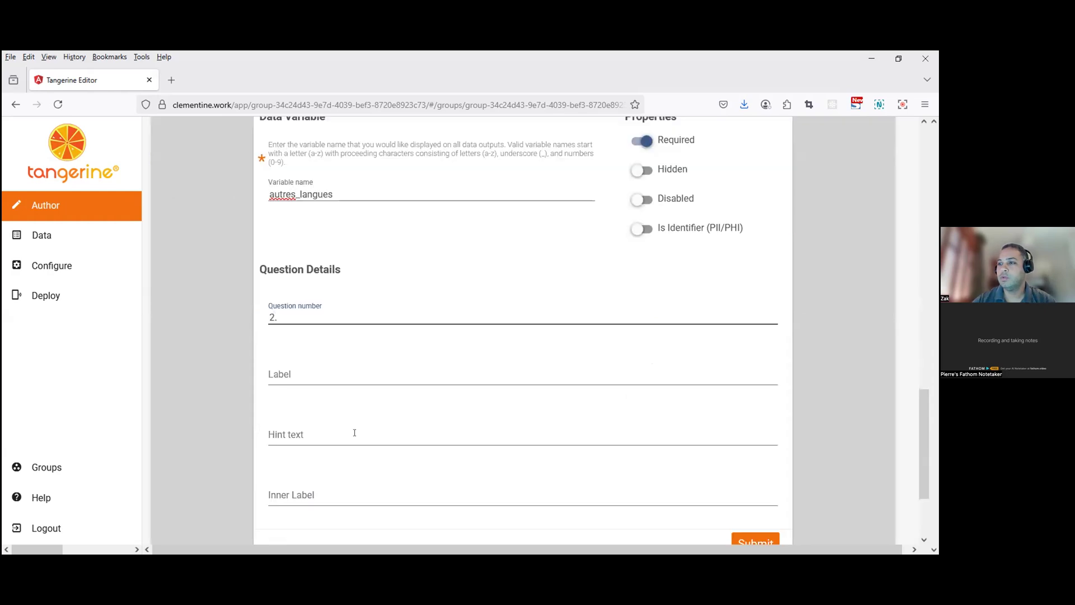
scroll(266, 405, "down", 1)
type(".")
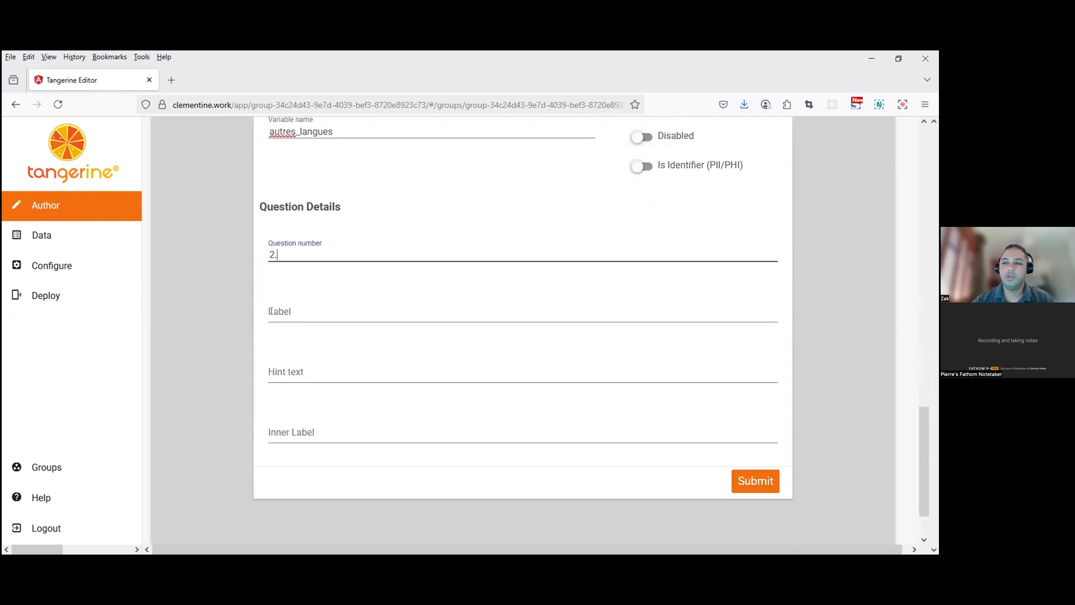
Set the label of the autres_langues text input to "Priere de saisir la langue."
left_click(271, 311)
type("Prei")
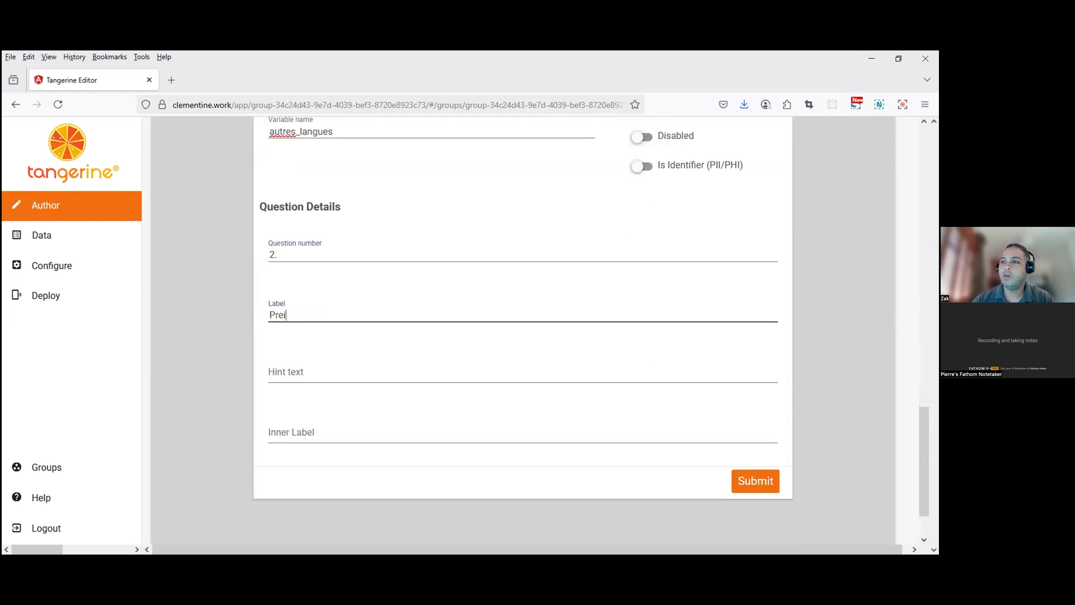
type("er")
key("BackSpace")
key("BackSpace")
key("BackSpace")
key("BackSpace")
type("iere de ")
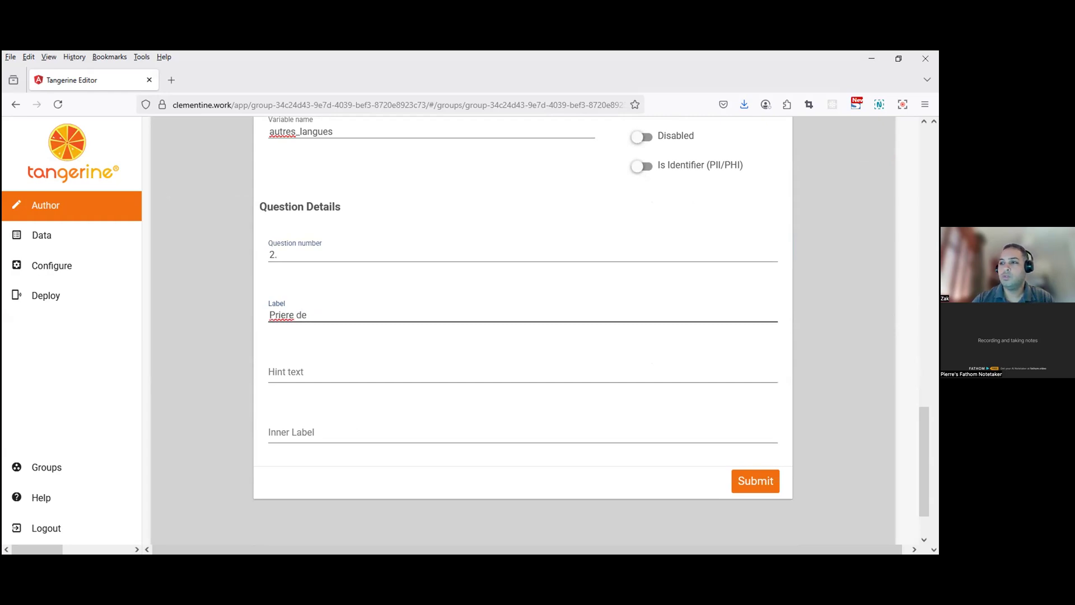
type("saisir la")
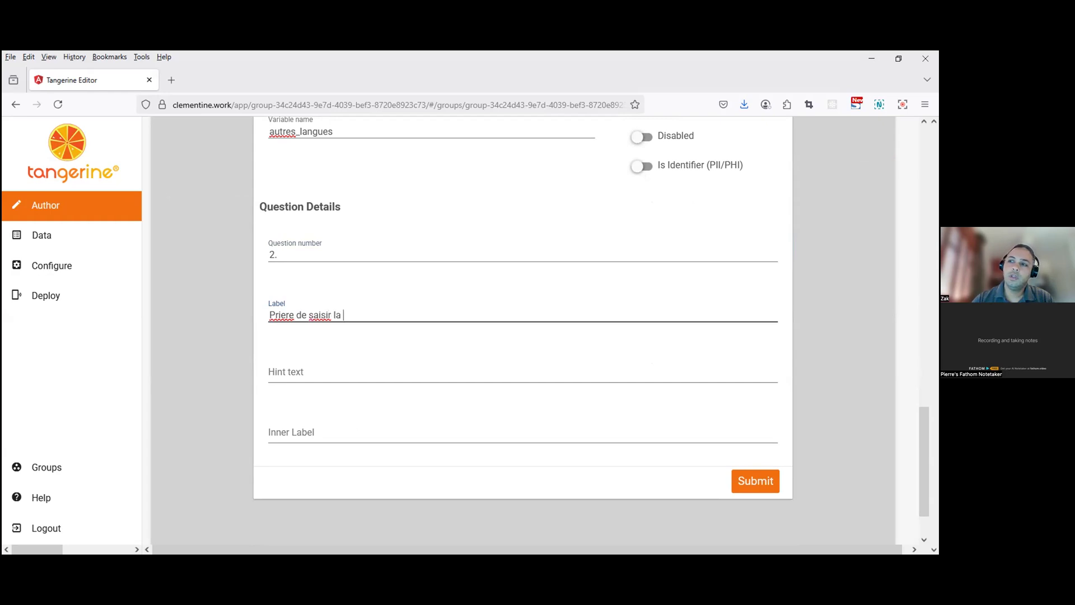
type("la")
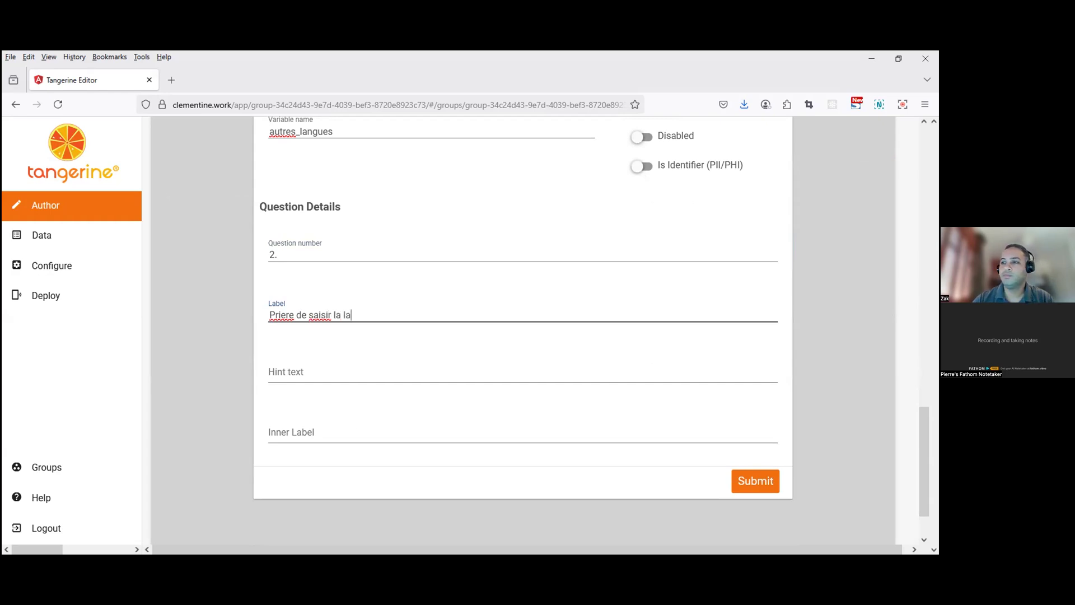
type("ngue")
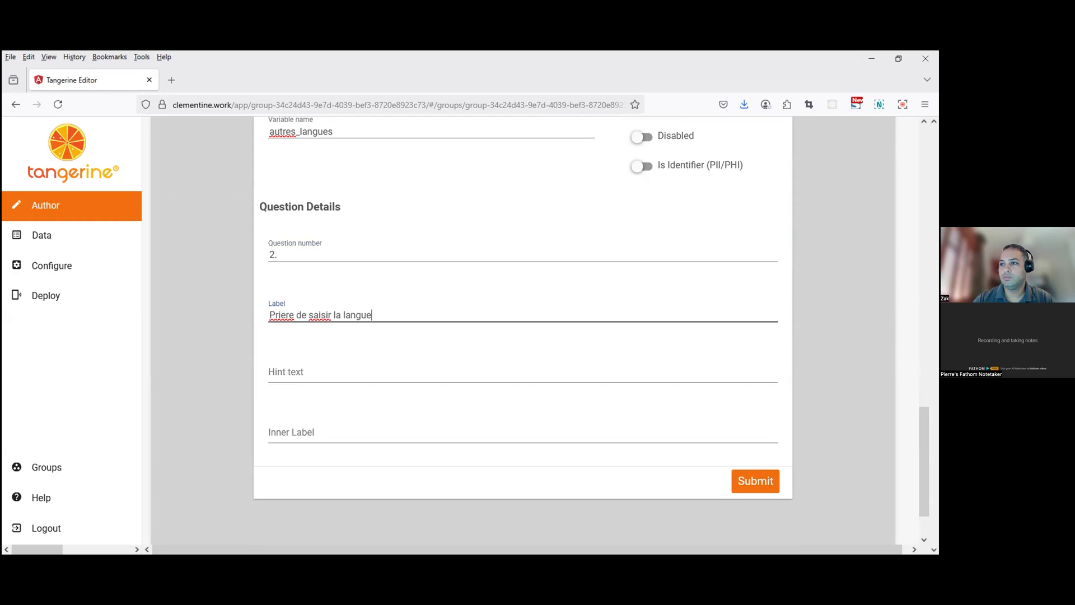
type(".")
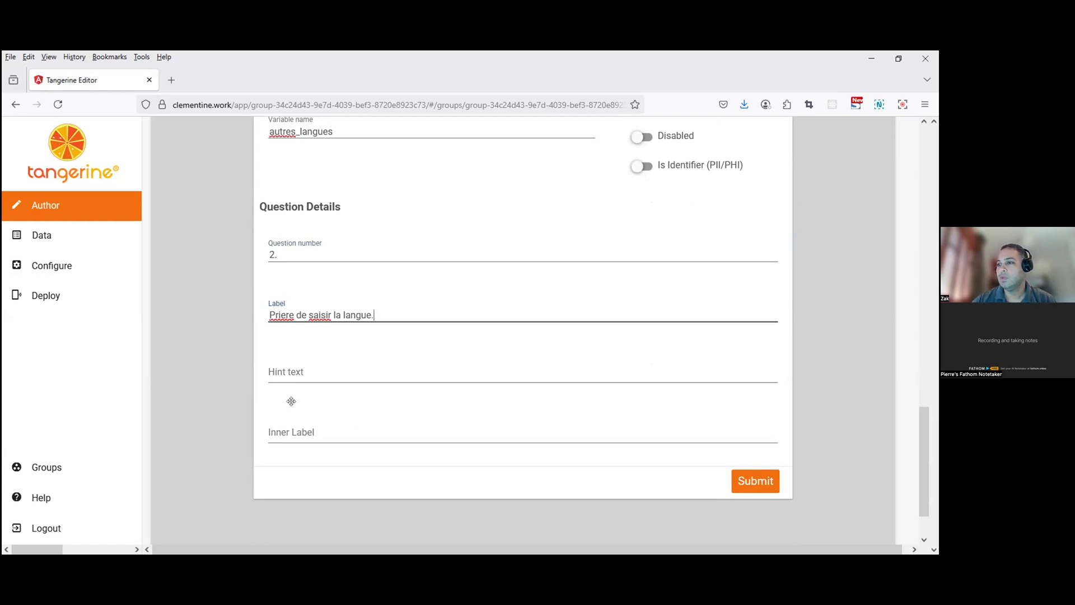
Set the hint text of the autres_langues question to "Precisez les autres langues" and submit the question
left_click(299, 367)
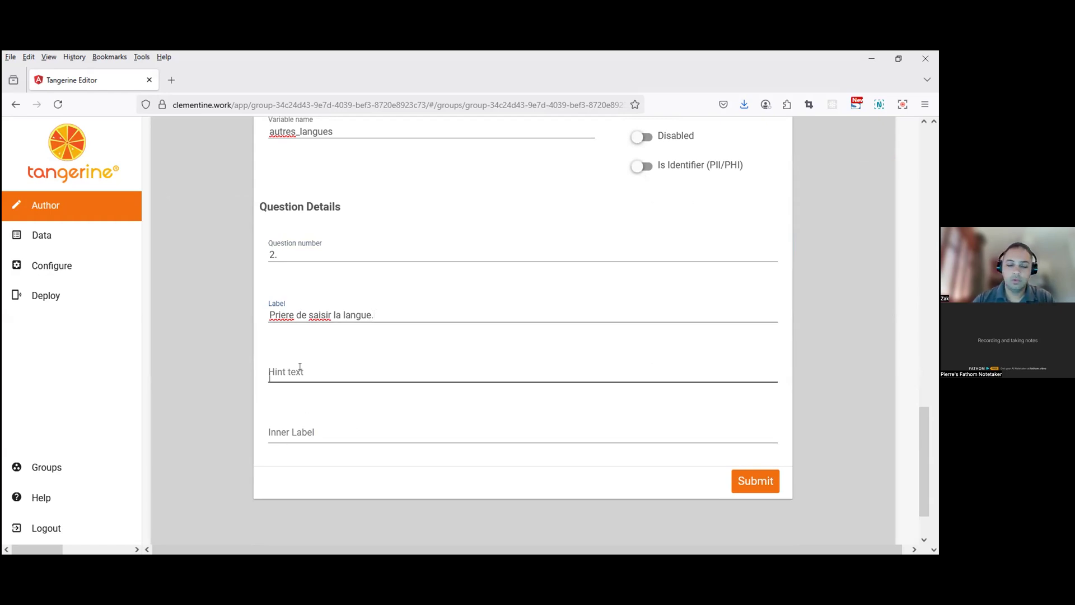
type("Preci")
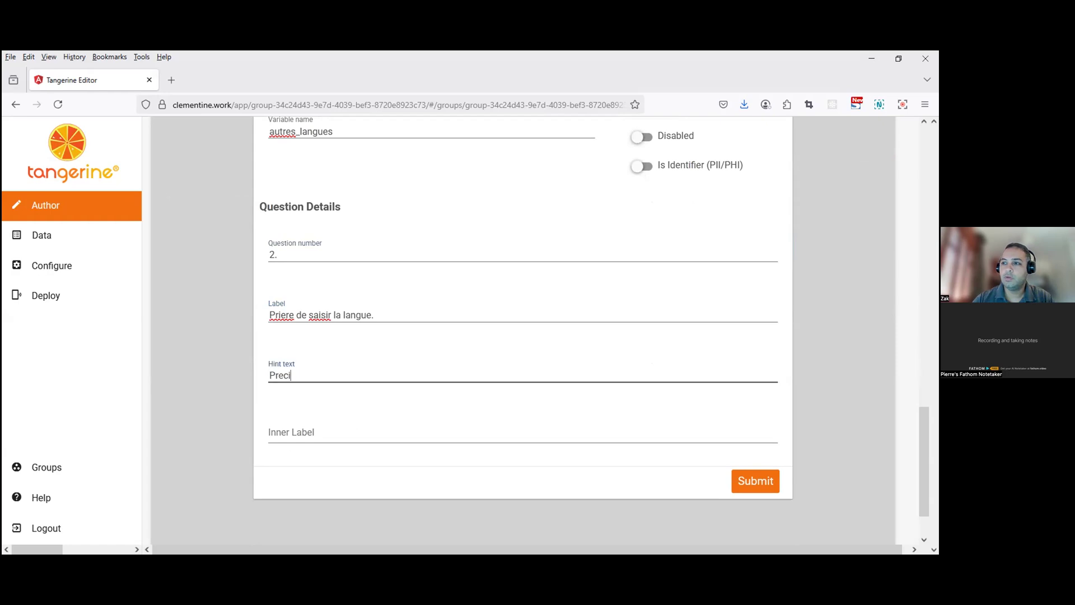
type("sez les autres l")
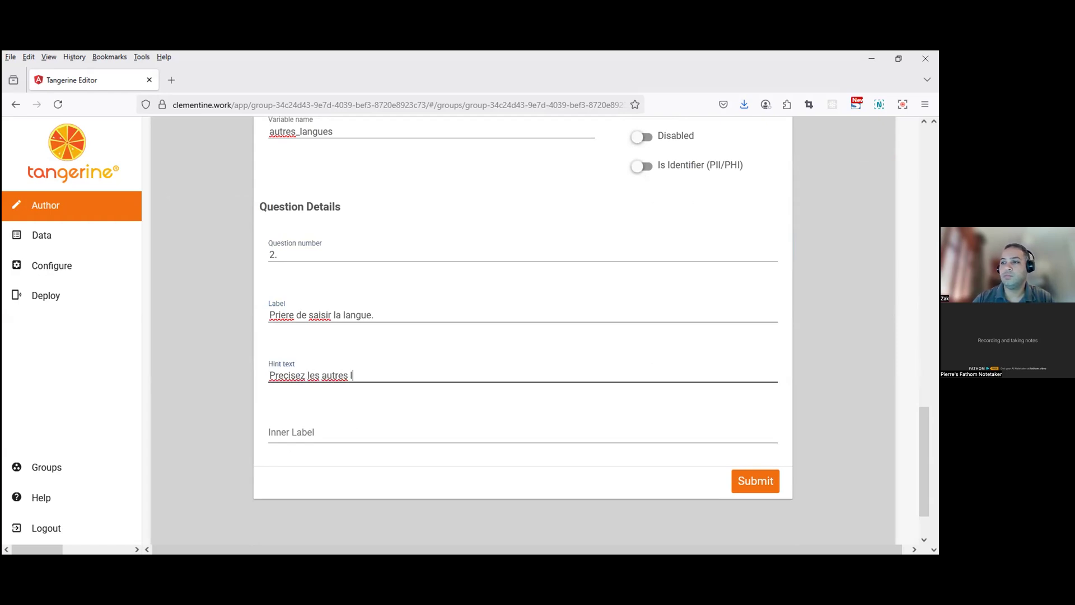
type("angues")
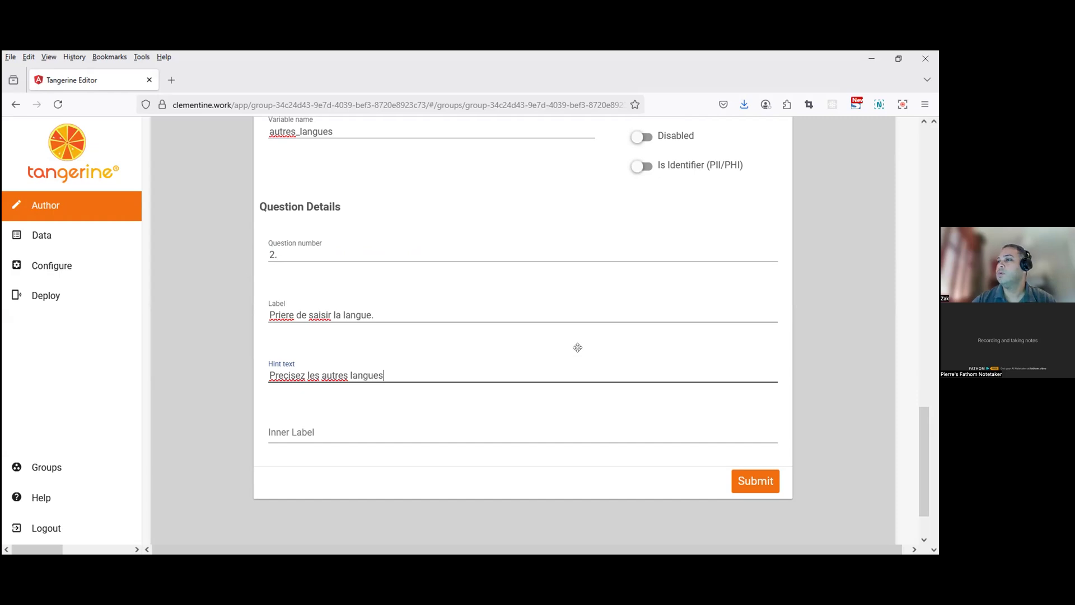
scroll(728, 425, "up", 1)
scroll(758, 398, "down", 2)
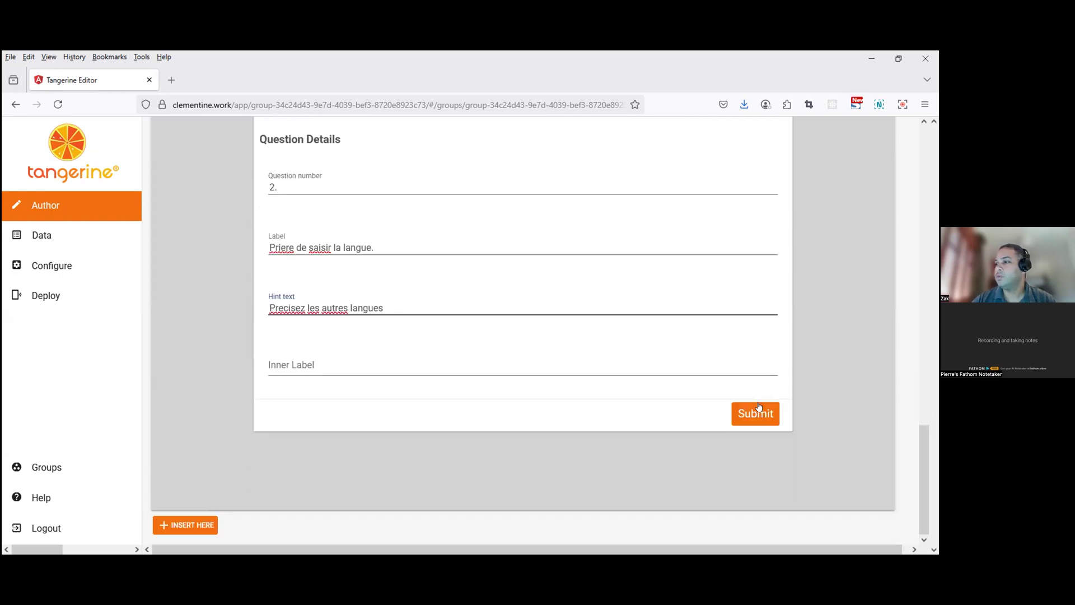
left_click(756, 413)
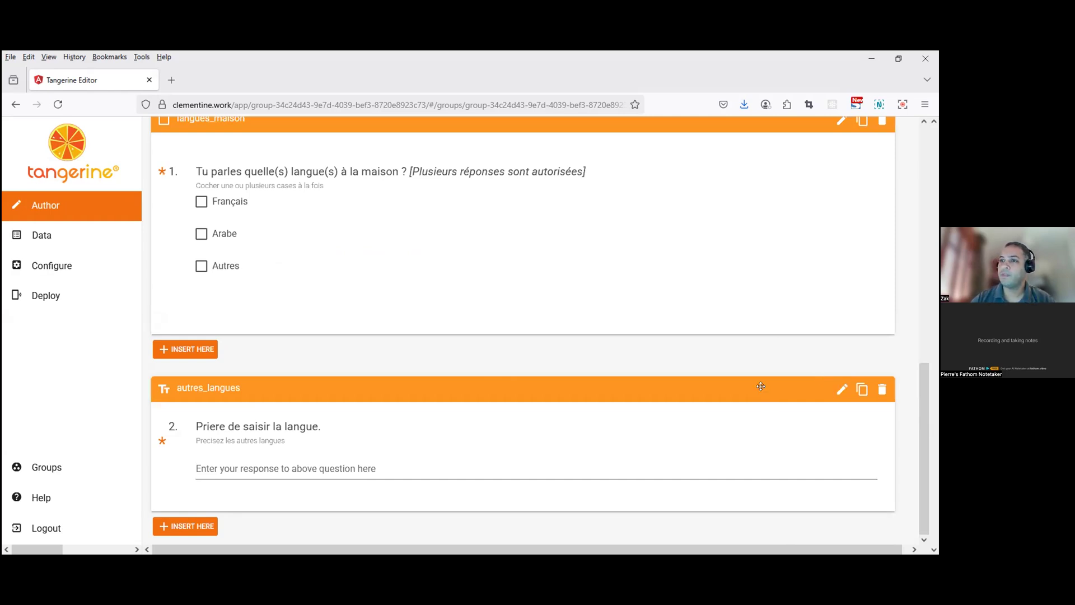
Reopen the autres_langues question to examine its Show if conditional display logic and question settings, and submit it
left_click(840, 391)
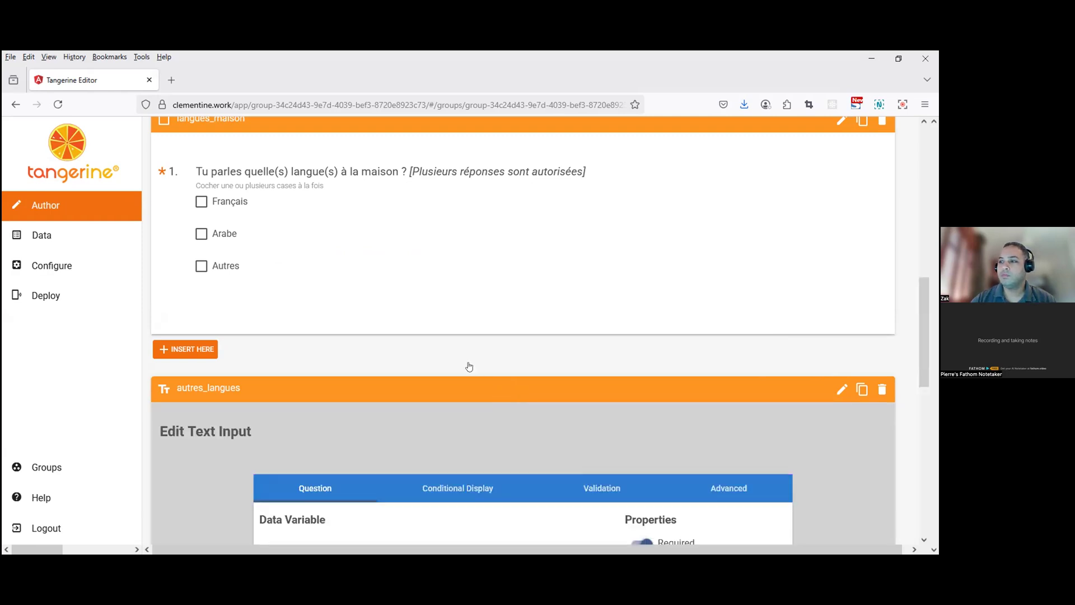
scroll(469, 366, "down", 2)
left_click(470, 366)
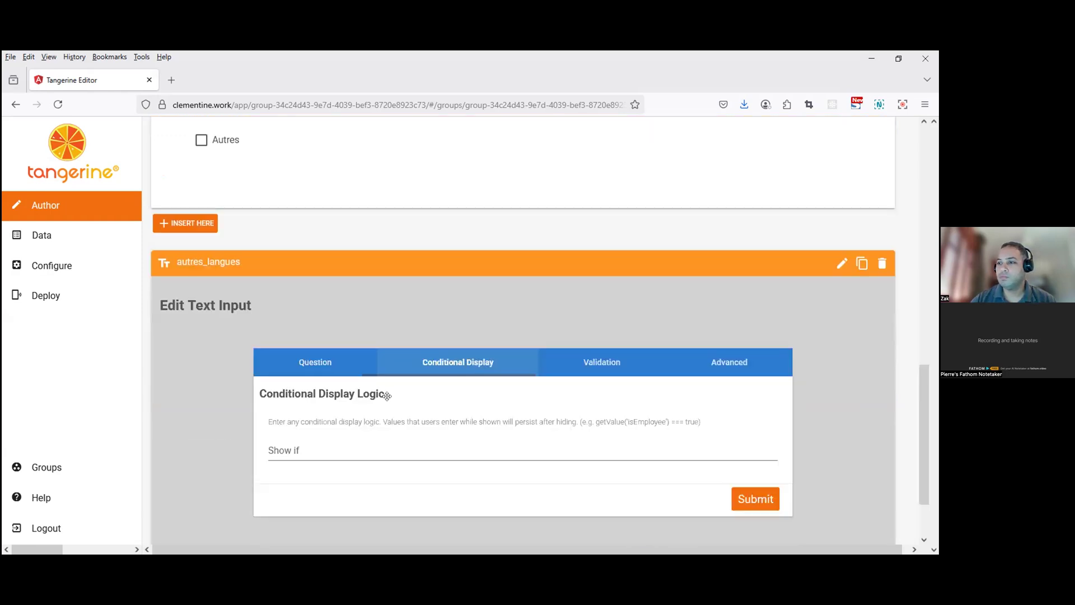
left_click(290, 450)
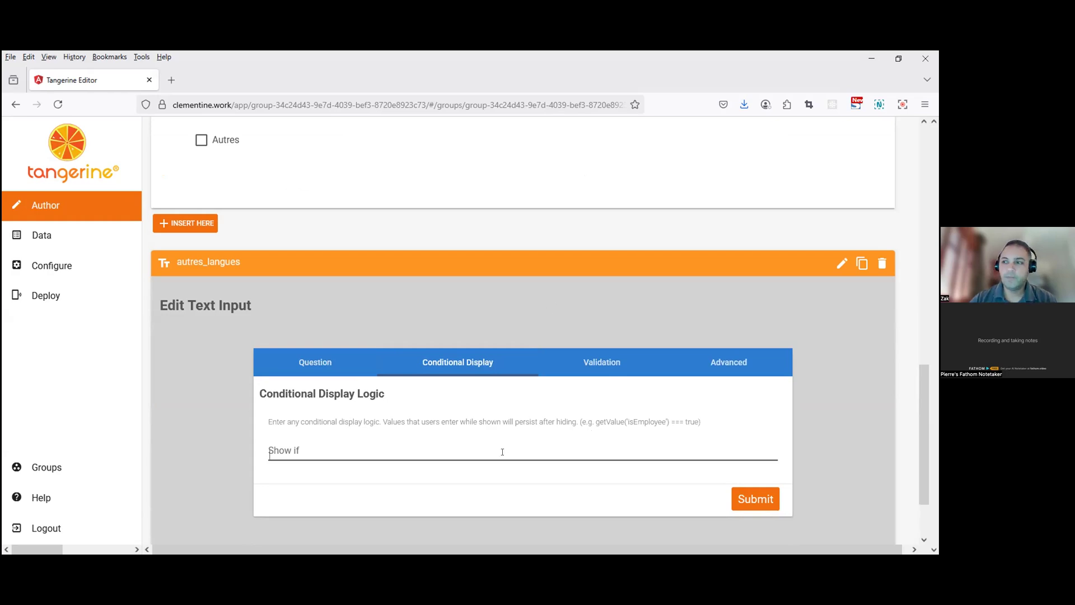
scroll(877, 385, "down", 2)
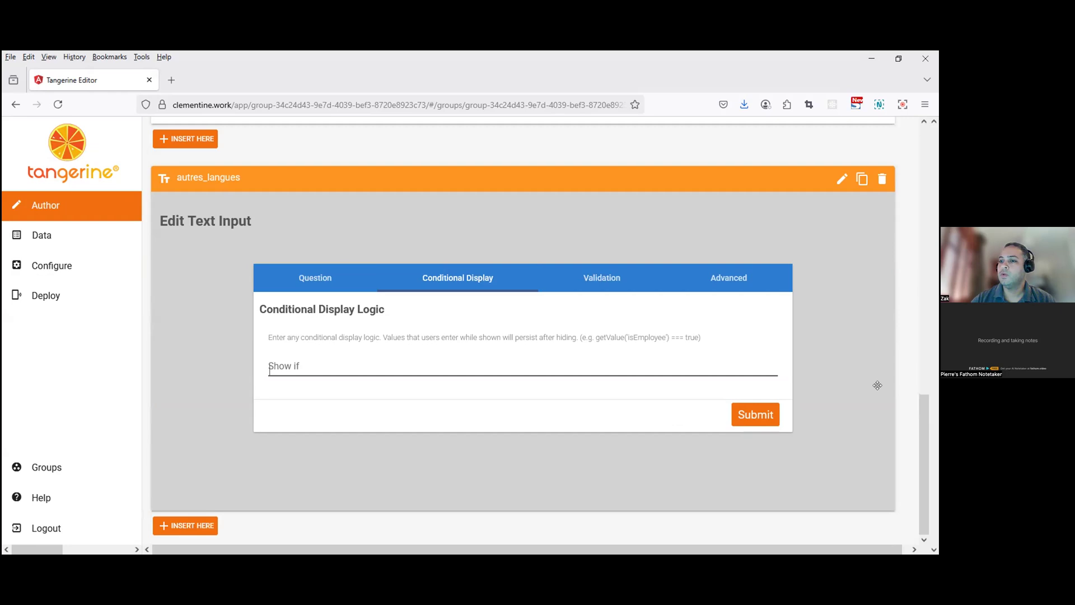
scroll(878, 385, "up", 2)
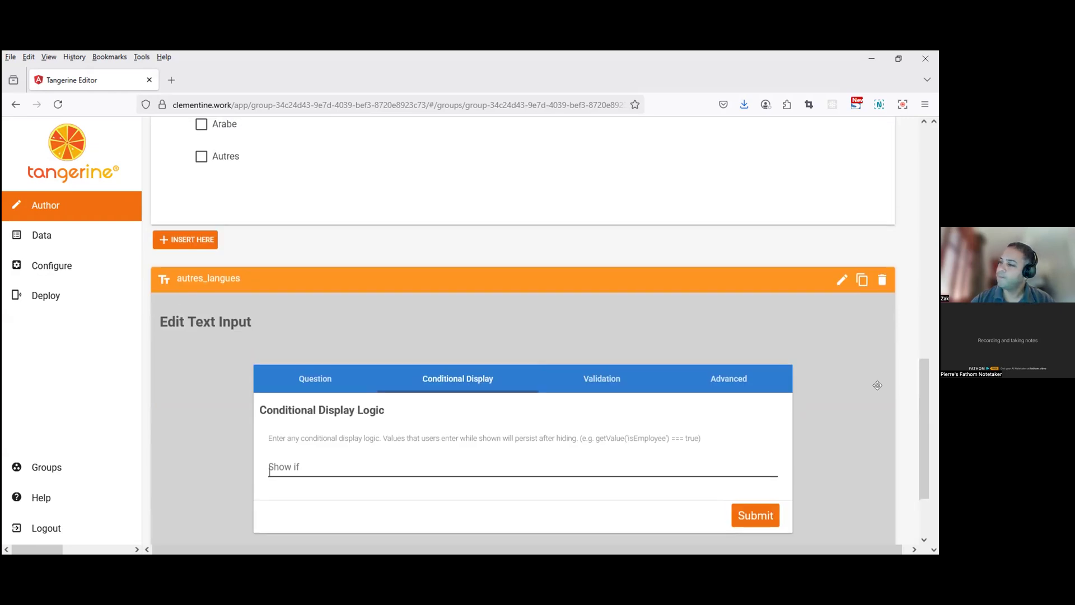
left_click(327, 383)
scroll(443, 356, "down", 3)
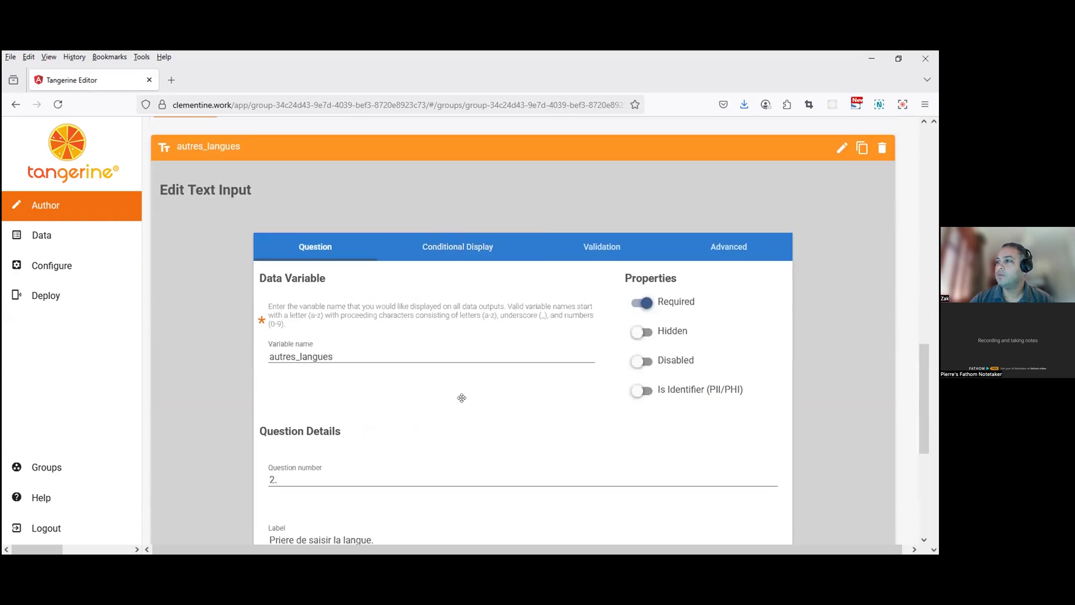
scroll(758, 360, "down", 5)
left_click(746, 422)
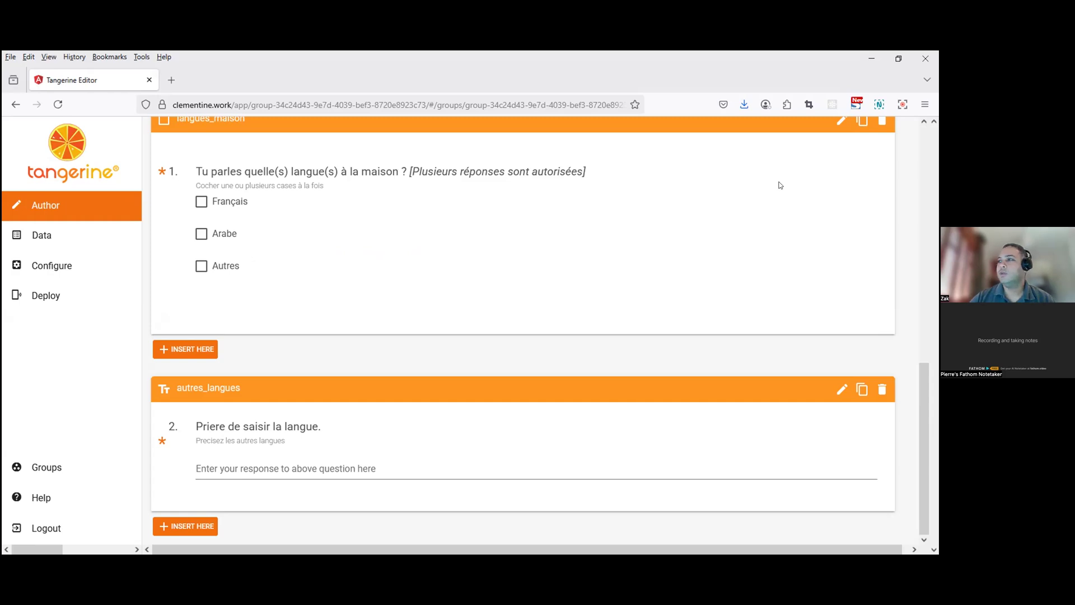
Add a fourth checkbox option with the value 999 to the langues_maison question
scroll(842, 135, "up", 1)
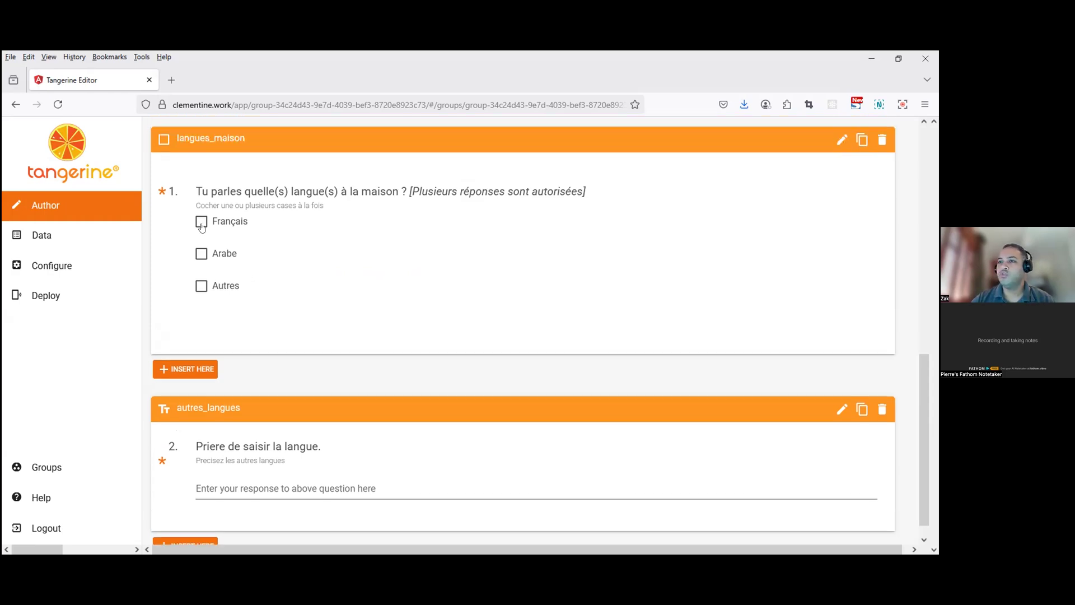
left_click(840, 143)
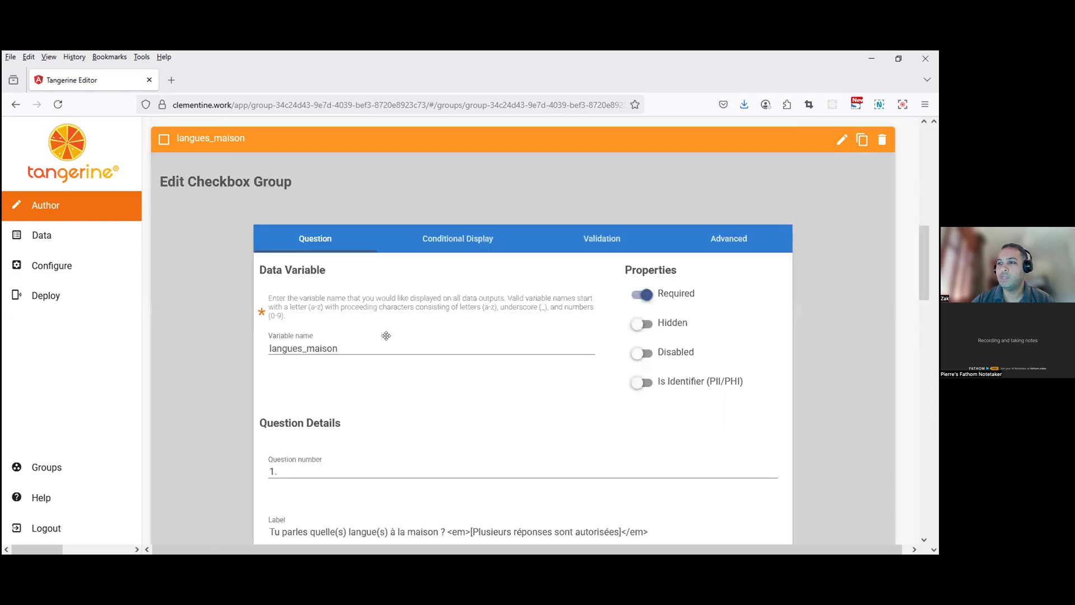
scroll(386, 336, "down", 10)
scroll(386, 335, "down", 5)
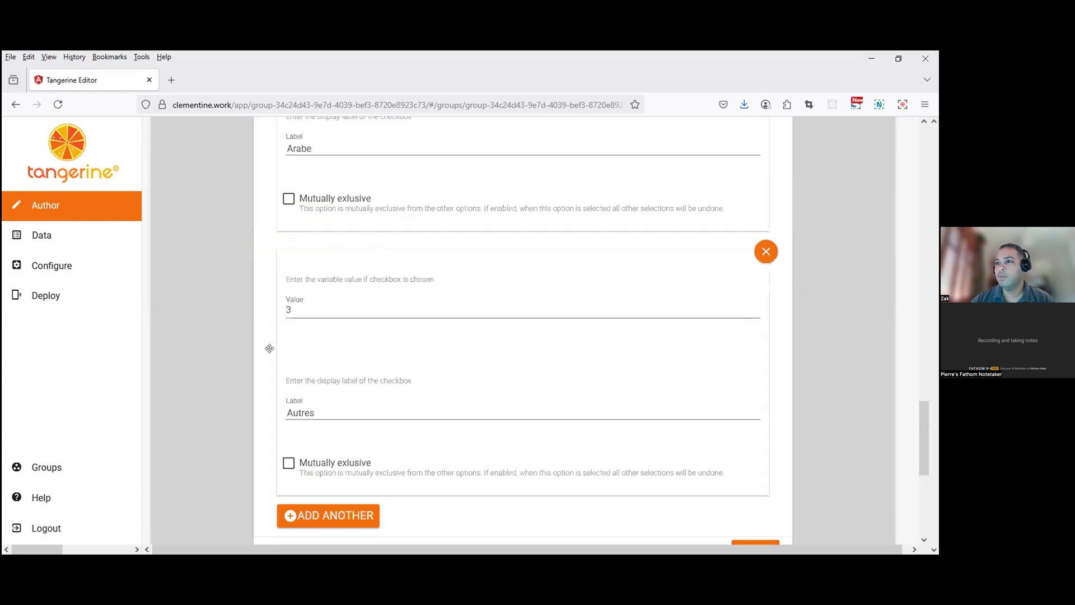
scroll(288, 404, "down", 3)
left_click(313, 406)
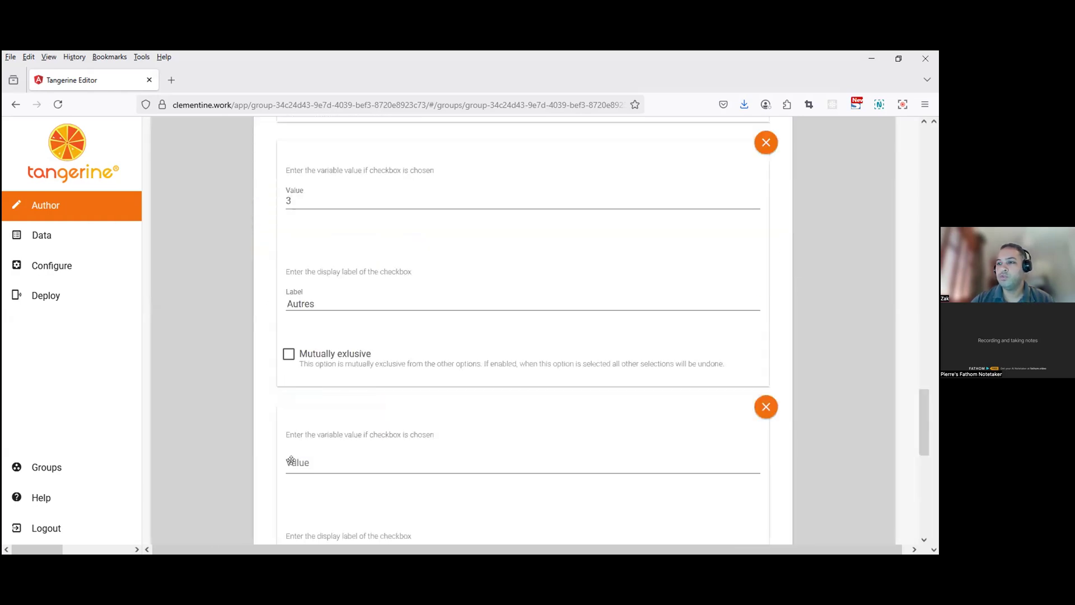
left_click(289, 463)
type("999")
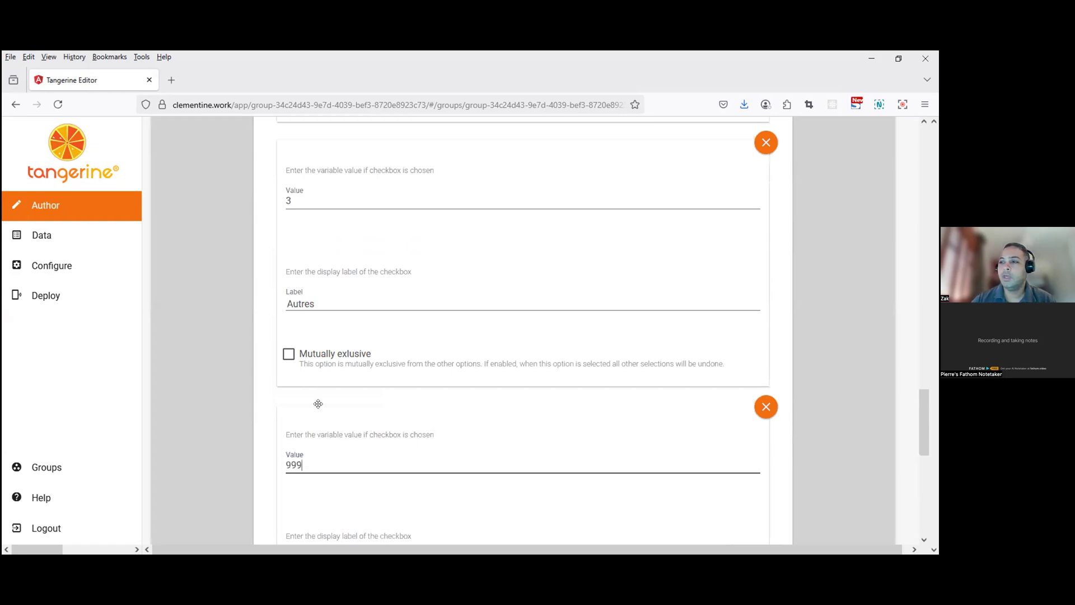
Label the 999 checkbox option "Pas de reponse" and submit the langues_maison question
scroll(314, 401, "down", 3)
left_click(311, 392)
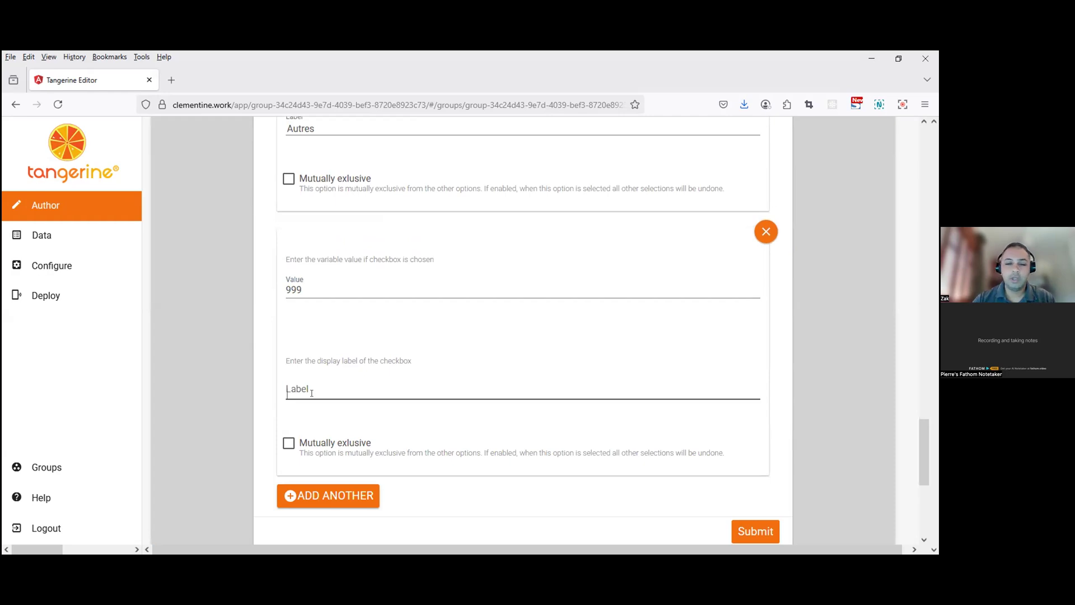
type("Pa")
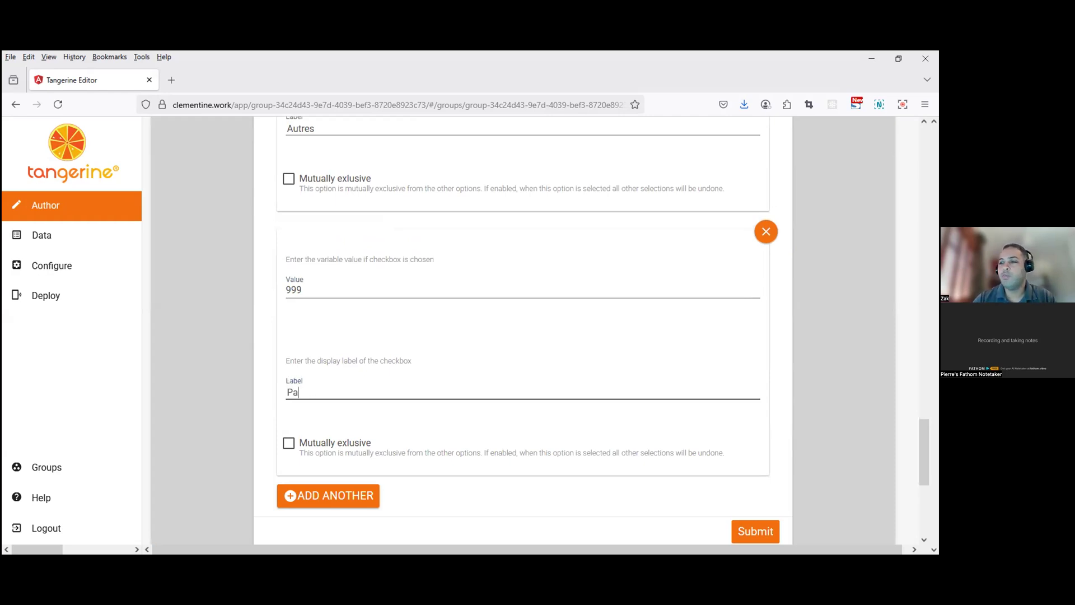
type("s de reponse")
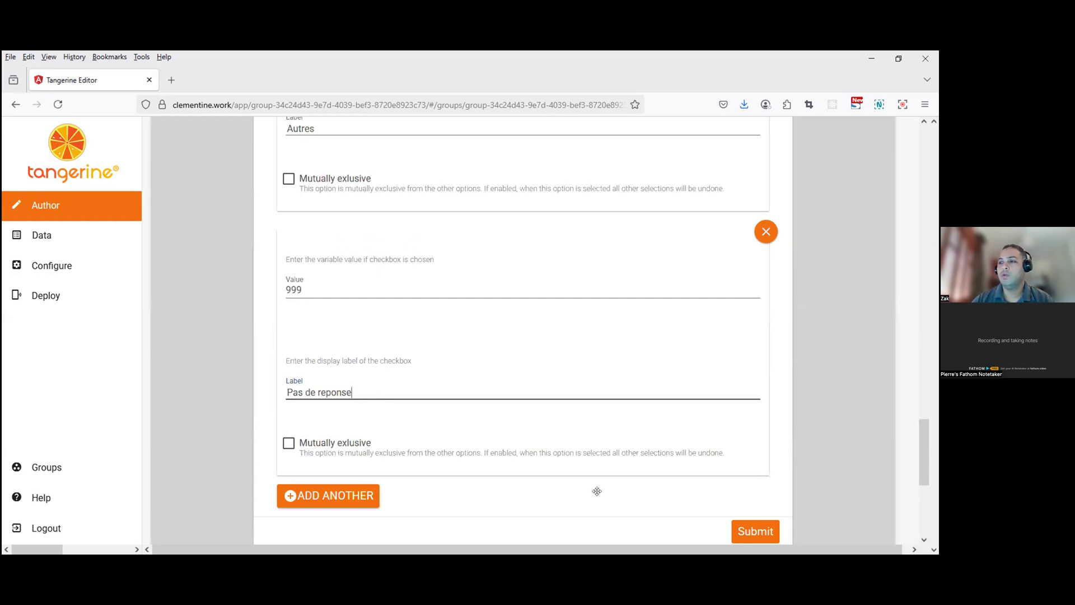
left_click(749, 533)
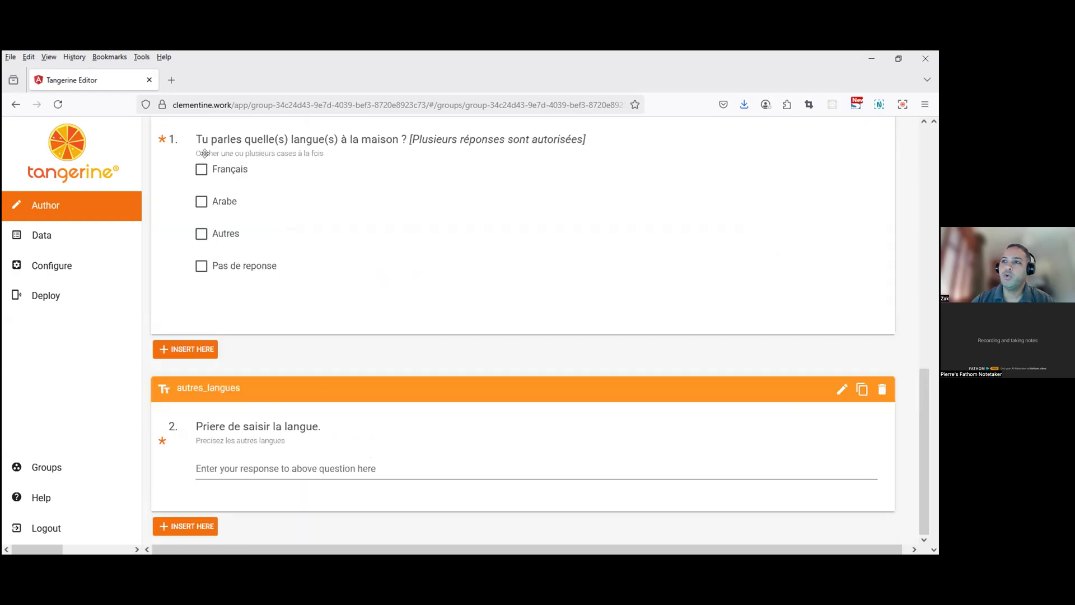
Test the langues_maison question by ticking Français, Arabe, Autres and Pas de reponse together
left_click(202, 170)
left_click(201, 203)
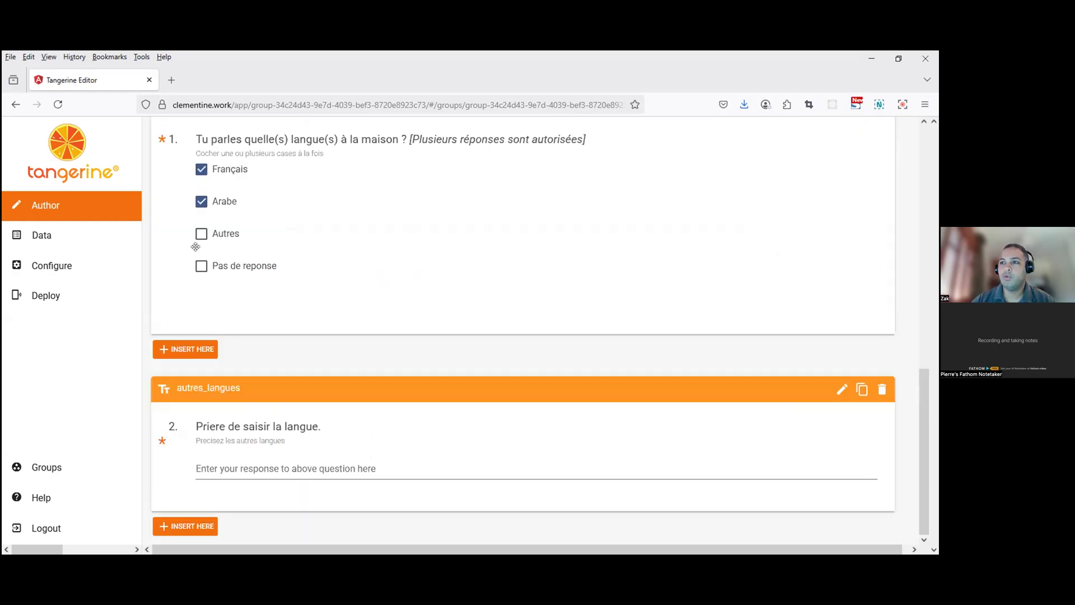
left_click(228, 273)
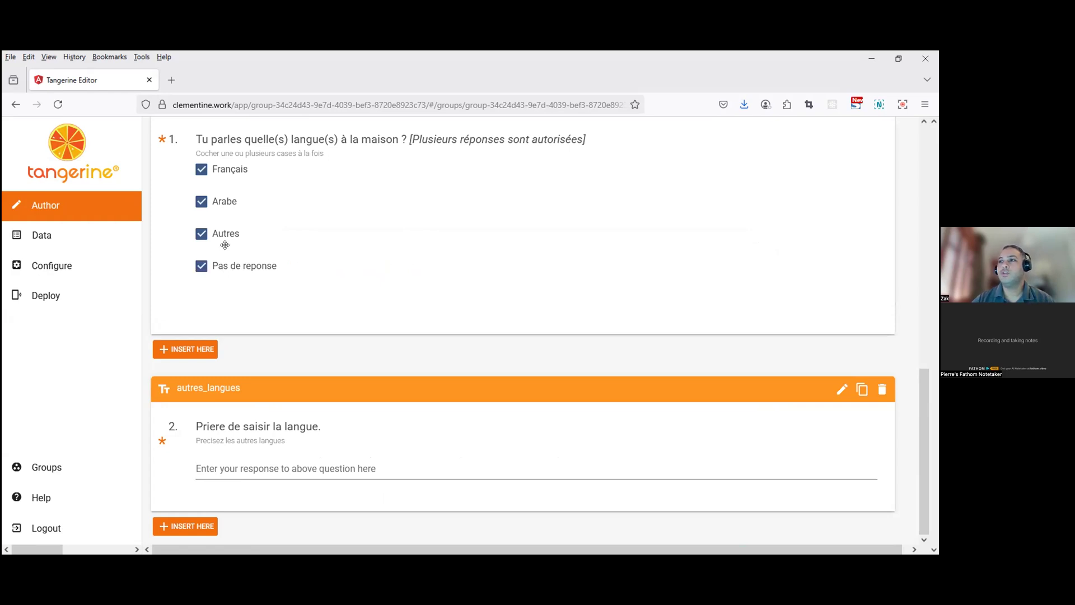
Make the "Pas de reponse" option of the langues_maison question mutually exclusive from the other options
scroll(844, 162, "up", 1)
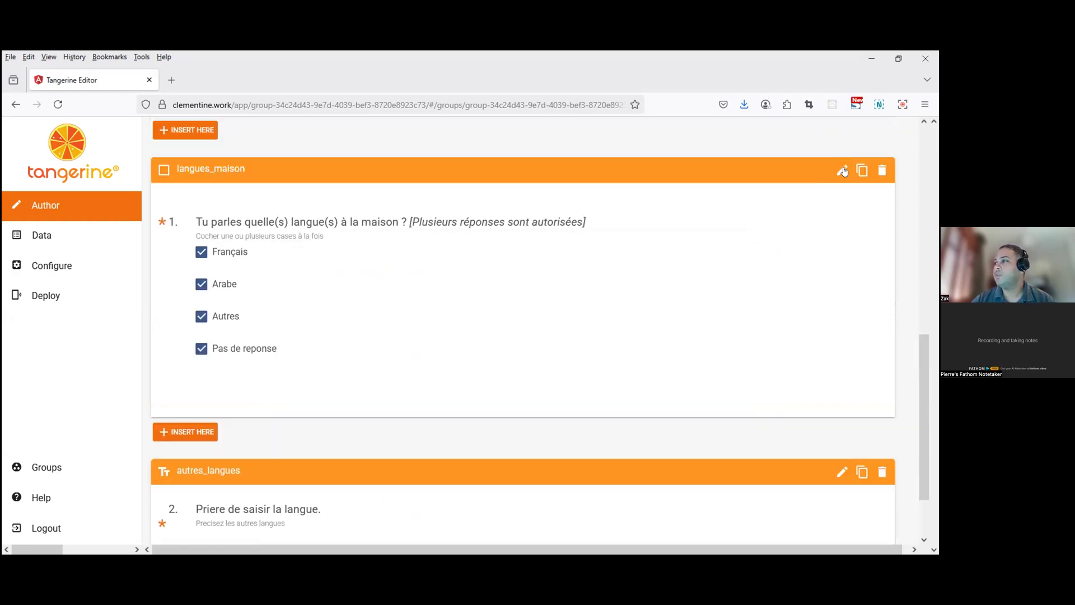
left_click(364, 375)
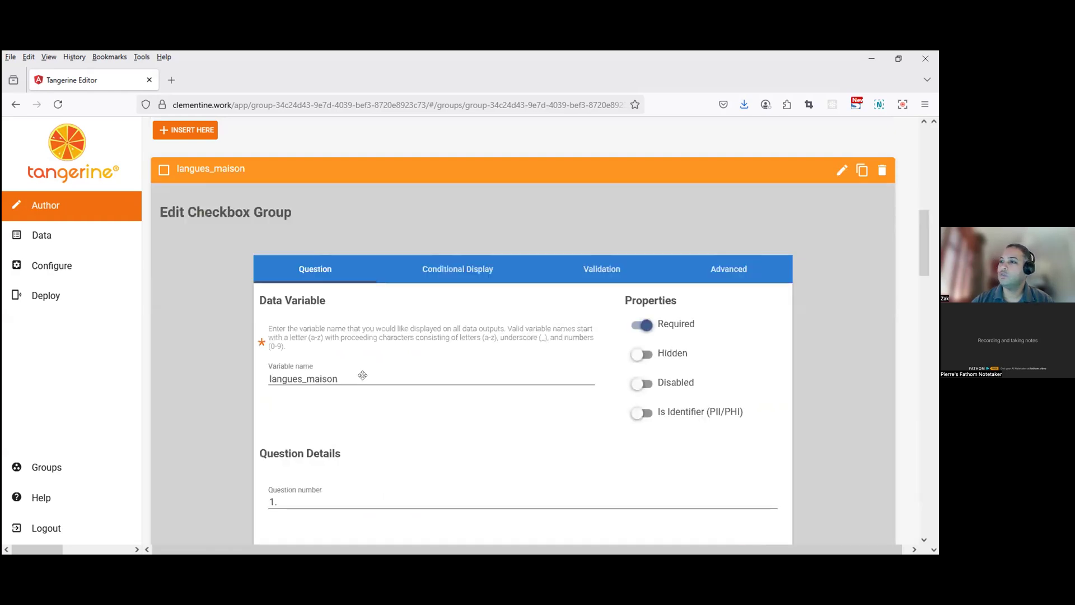
scroll(363, 375, "down", 5)
scroll(363, 375, "down", 9)
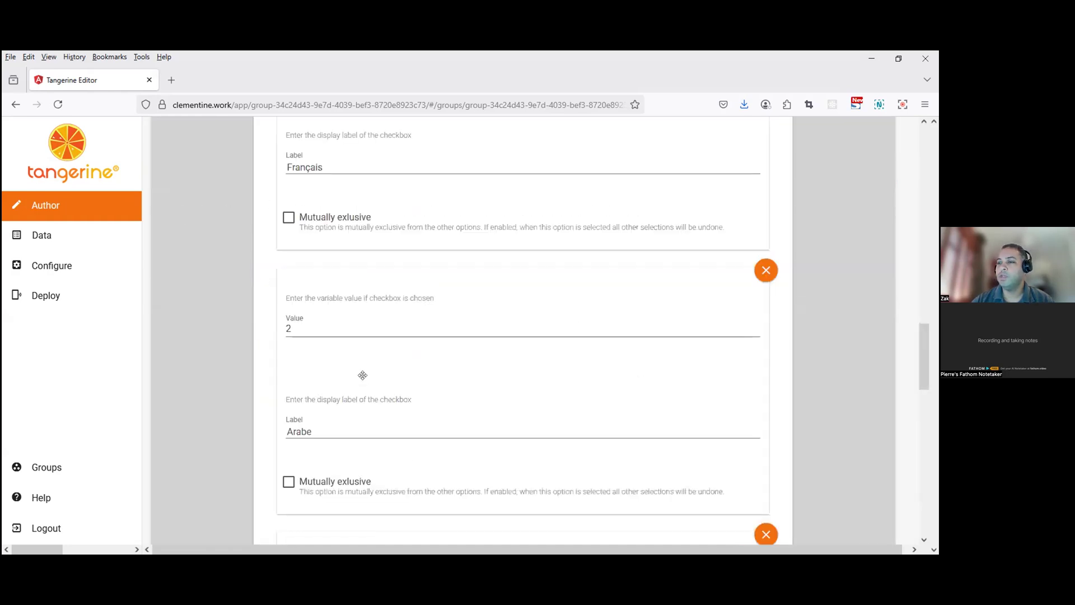
scroll(286, 358, "down", 5)
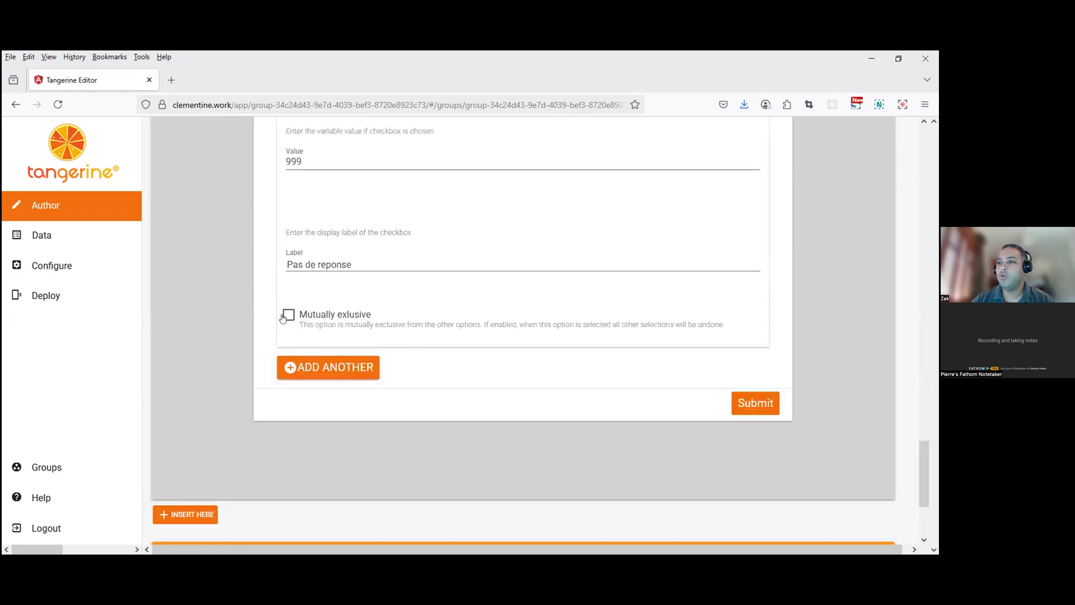
left_click(284, 315)
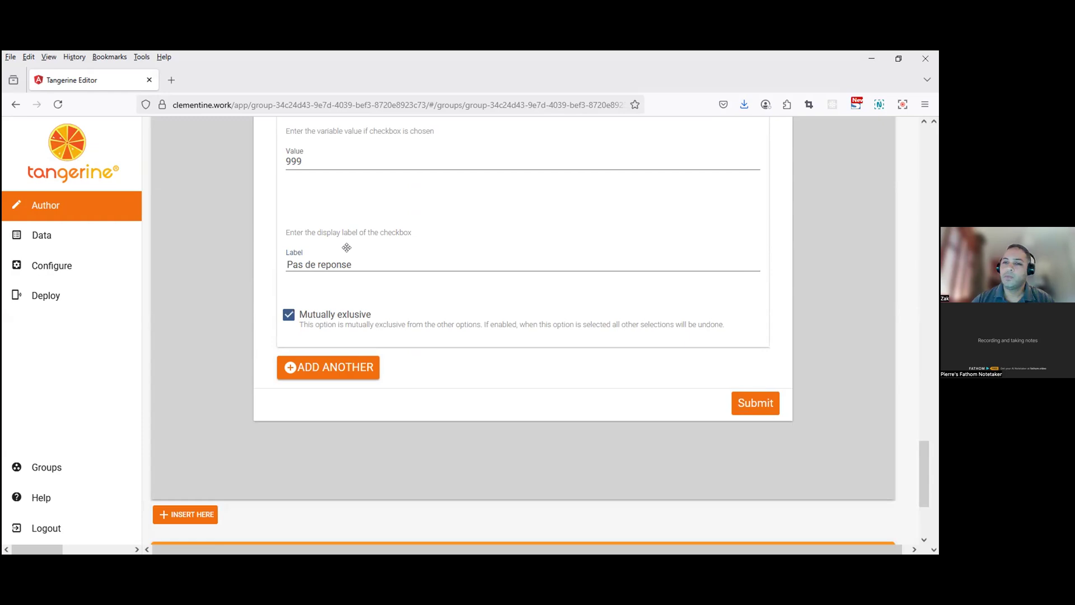
Submit the edited langues_maison question to save its mutually exclusive option
scroll(347, 247, "up", 1)
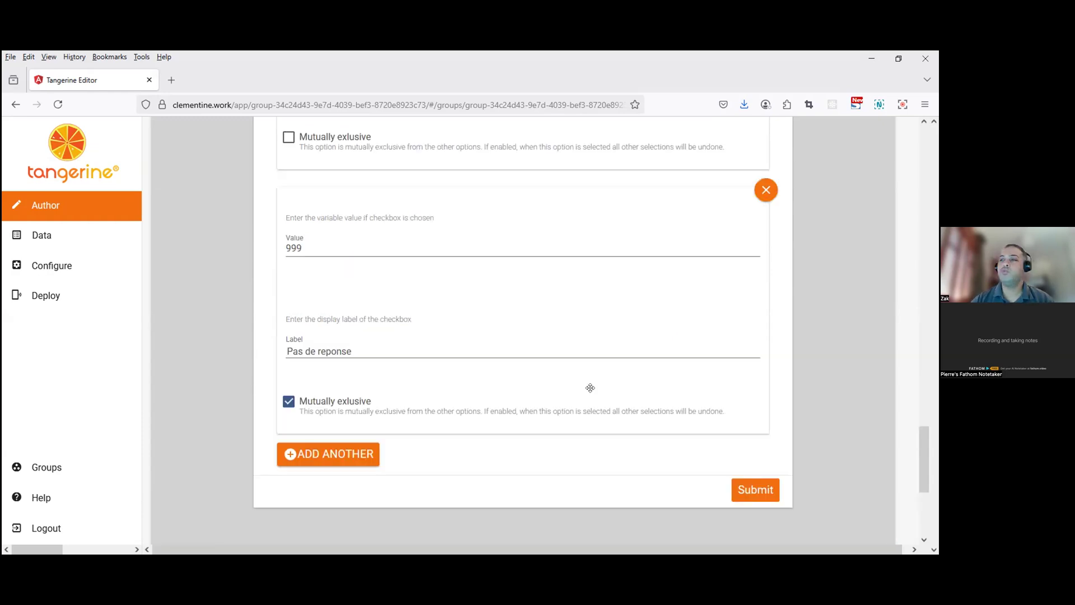
left_click(747, 490)
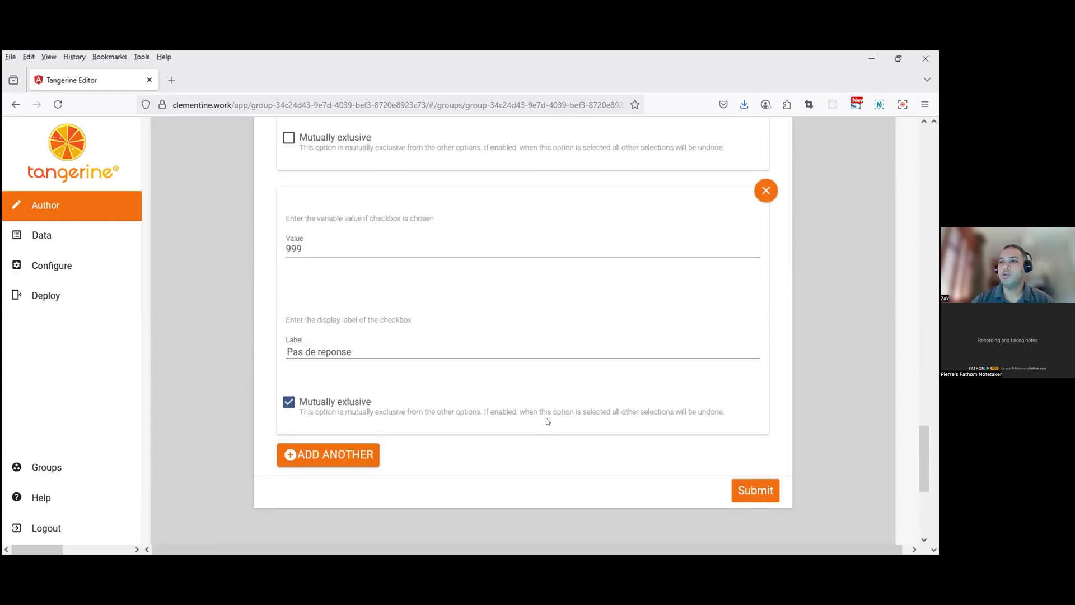
Test the langues_maison question's exclusivity by alternating between "Pas de reponse" and the Français, Arabe and Autres options
left_click(201, 234)
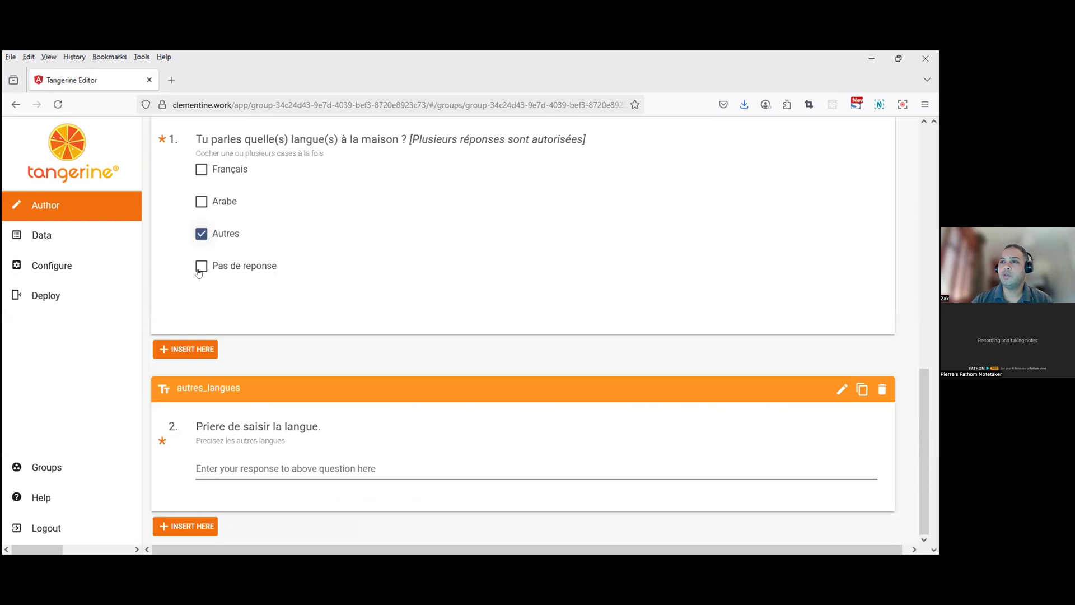
left_click(201, 267)
left_click(199, 203)
left_click(201, 170)
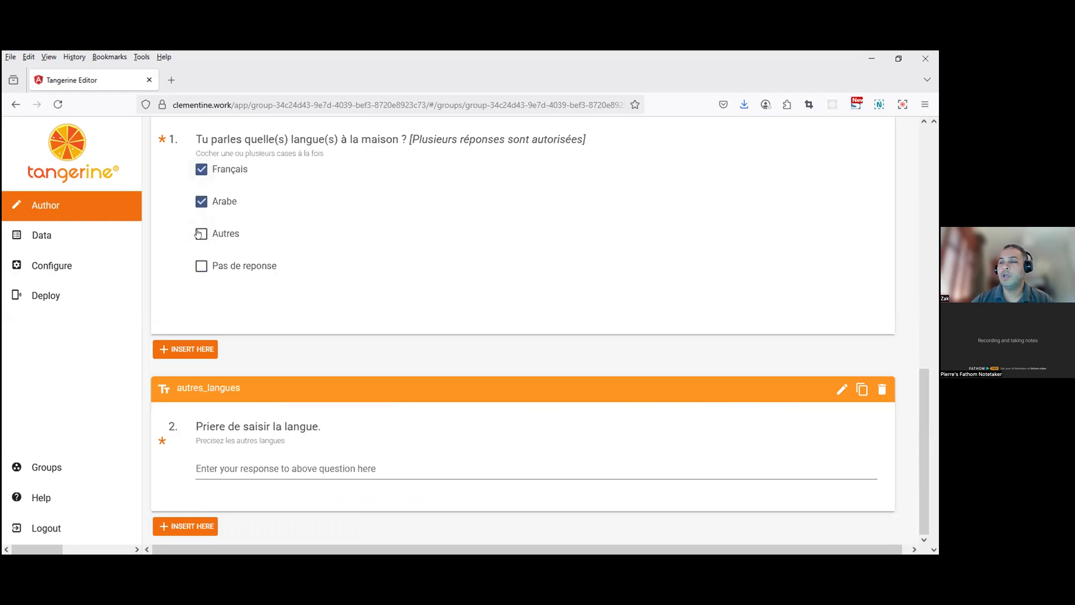
left_click(201, 233)
left_click(201, 268)
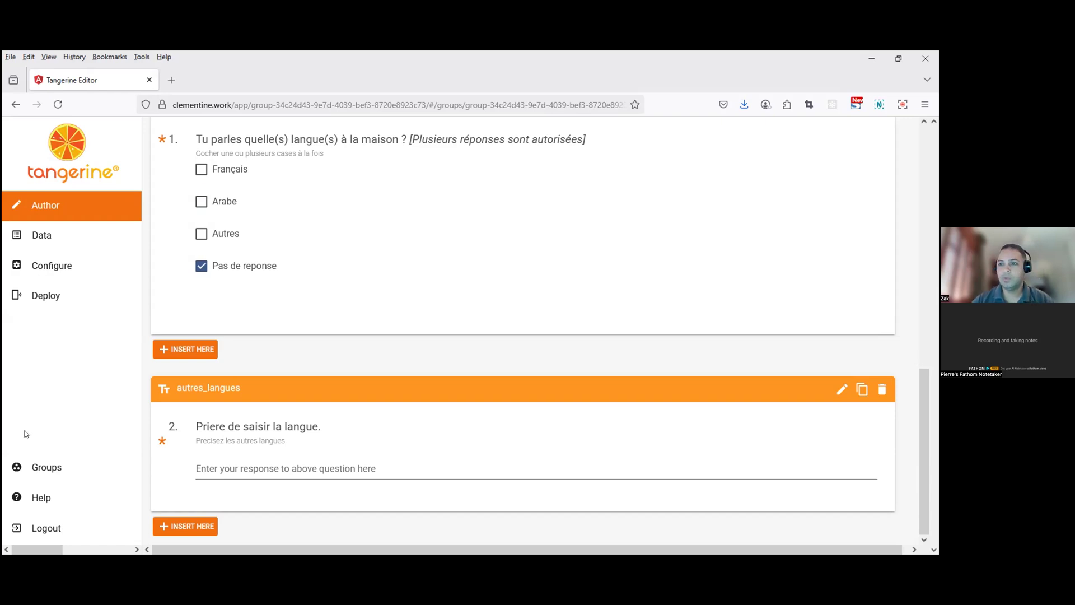
Leave the form editor and return to the Test group's list of forms
scroll(463, 345, "up", 10)
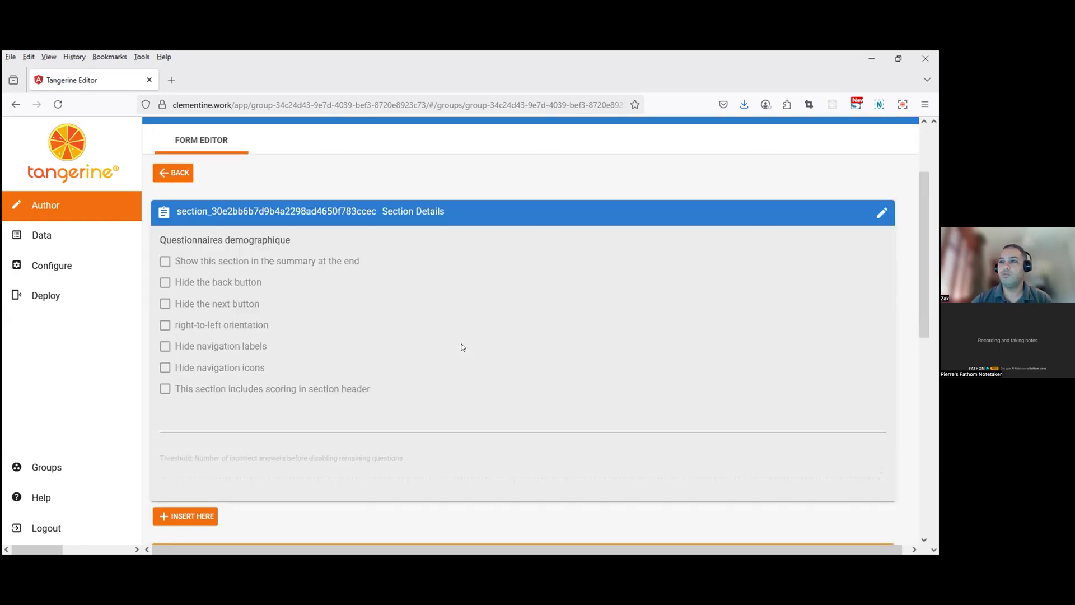
key("alt+Left")
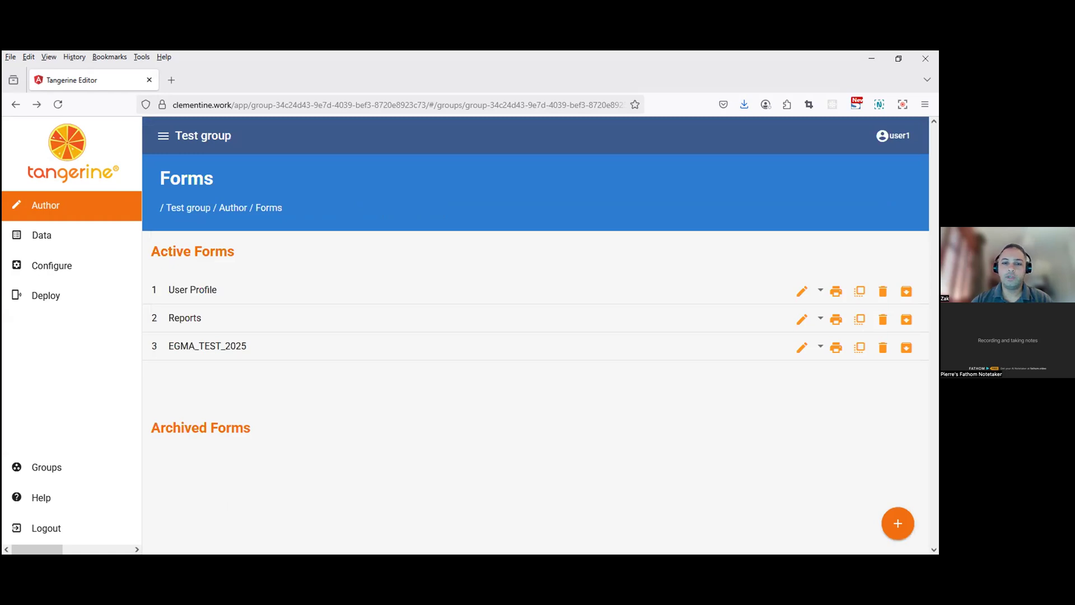